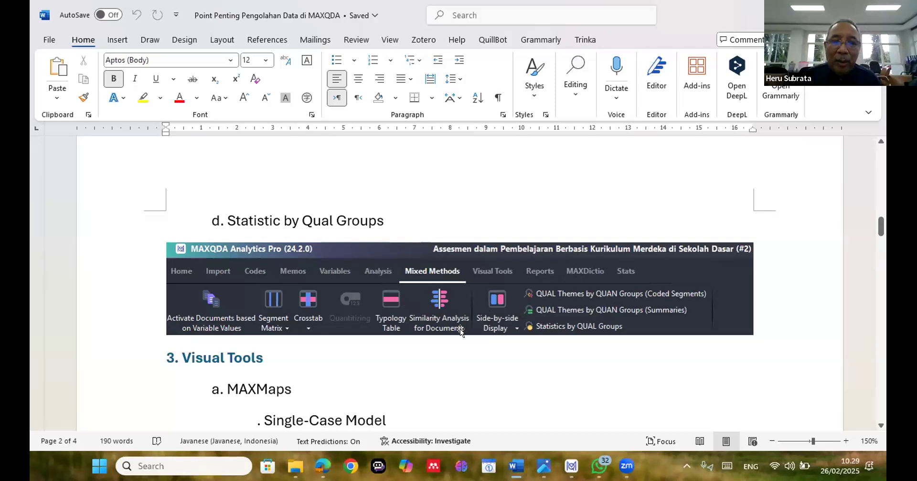
Read through the Visual Tools section of the outline, from the MAXMaps models to Code Trend
scroll(455, 337, down, 3)
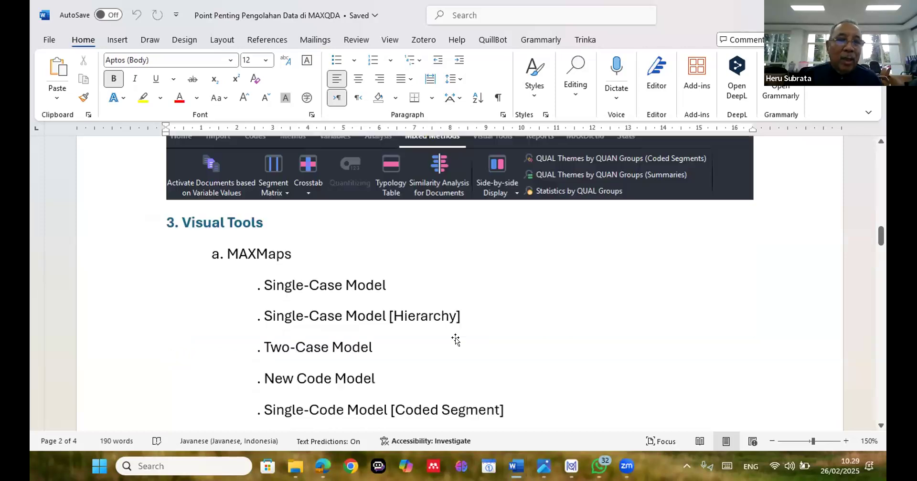
scroll(454, 337, up, 1)
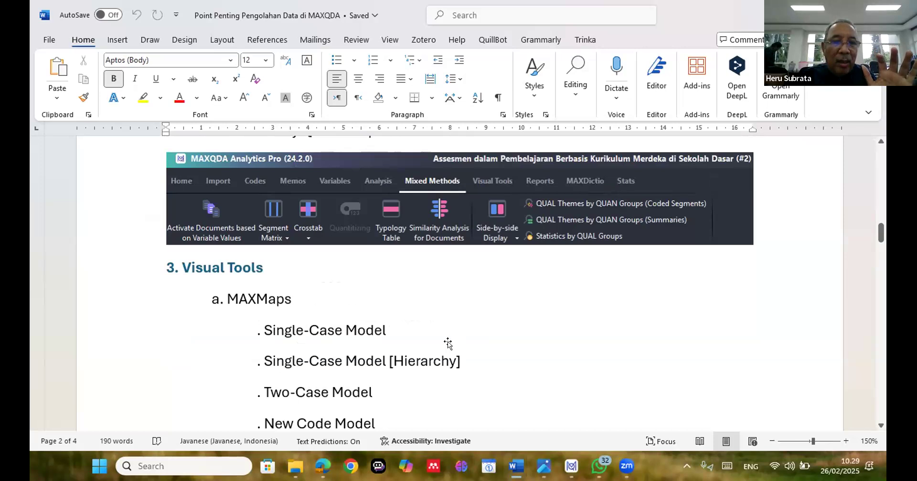
scroll(448, 343, down, 1)
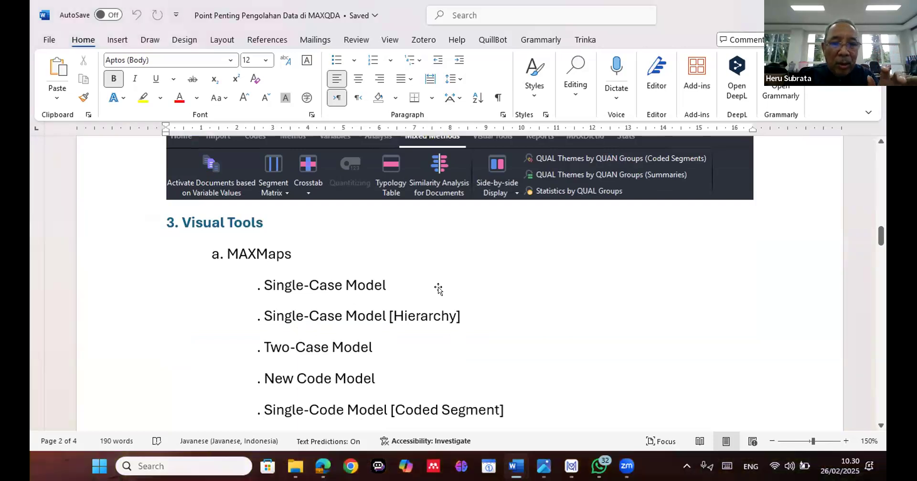
scroll(448, 274, down, 1)
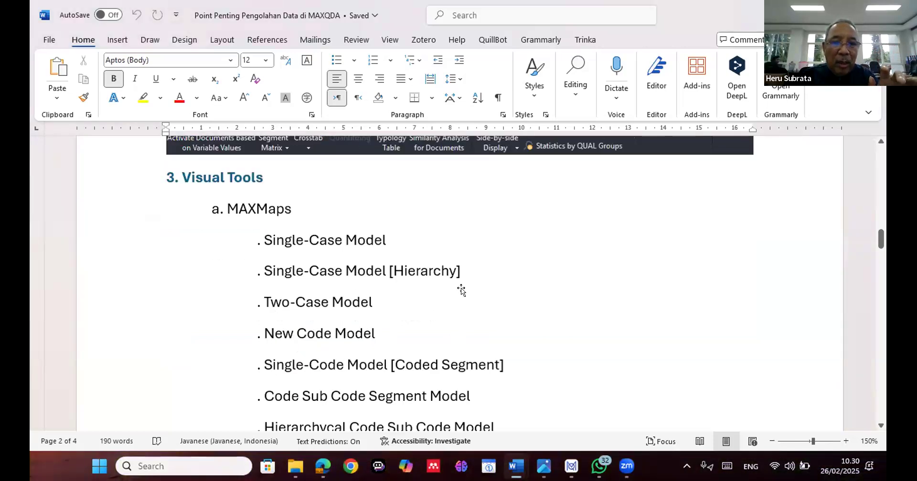
scroll(460, 288, down, 1)
scroll(460, 307, down, 1)
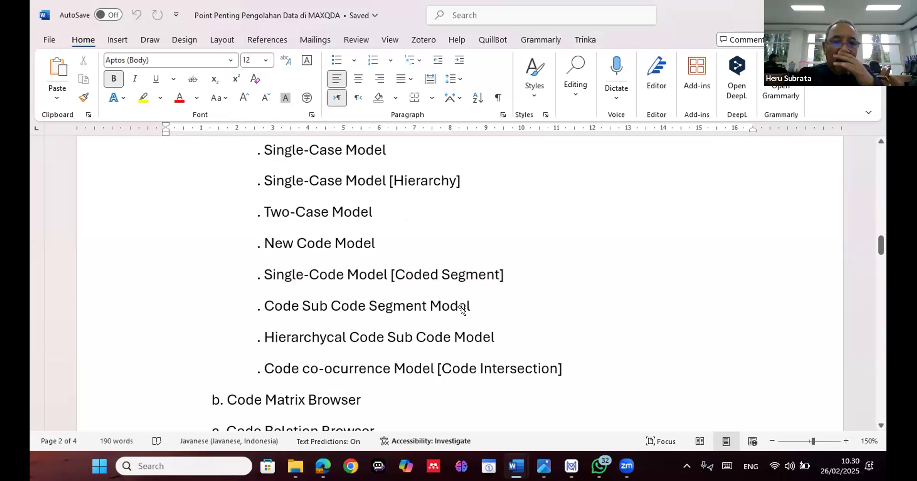
scroll(461, 307, down, 3)
scroll(461, 309, down, 1)
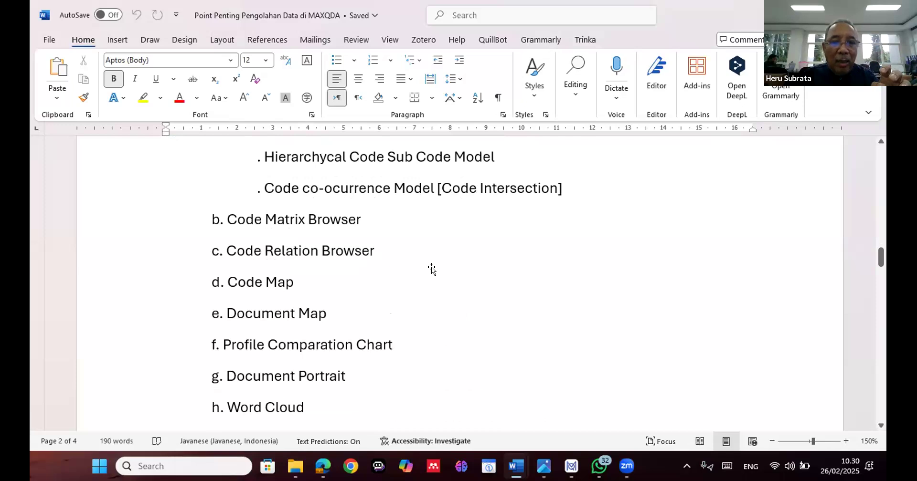
scroll(500, 327, down, 2)
scroll(501, 329, down, 2)
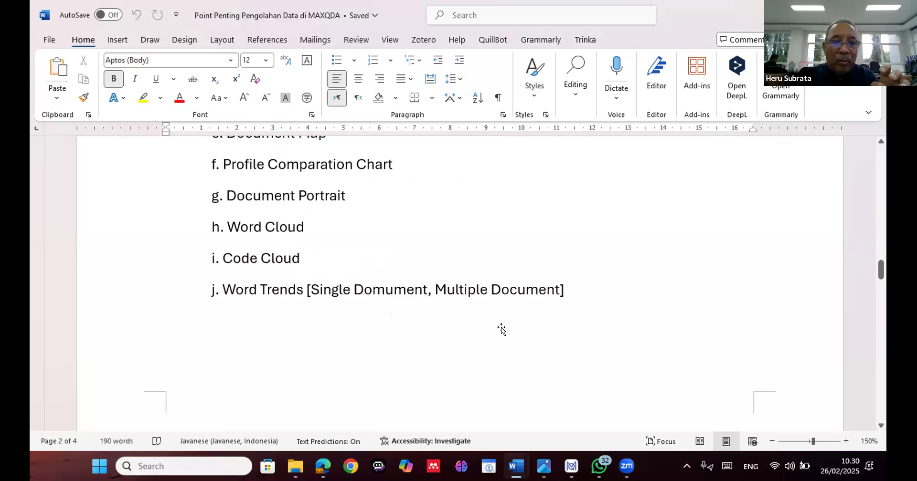
scroll(500, 329, up, 1)
scroll(501, 329, down, 2)
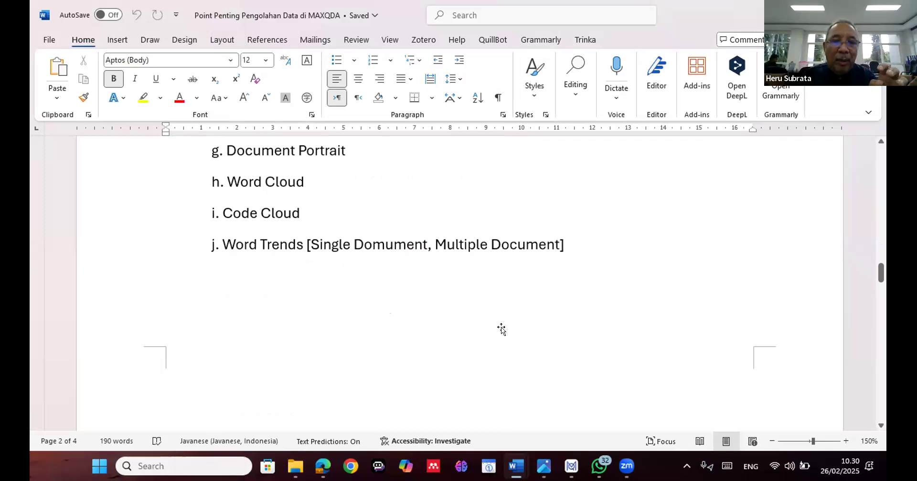
scroll(501, 330, down, 1)
scroll(501, 330, down, 4)
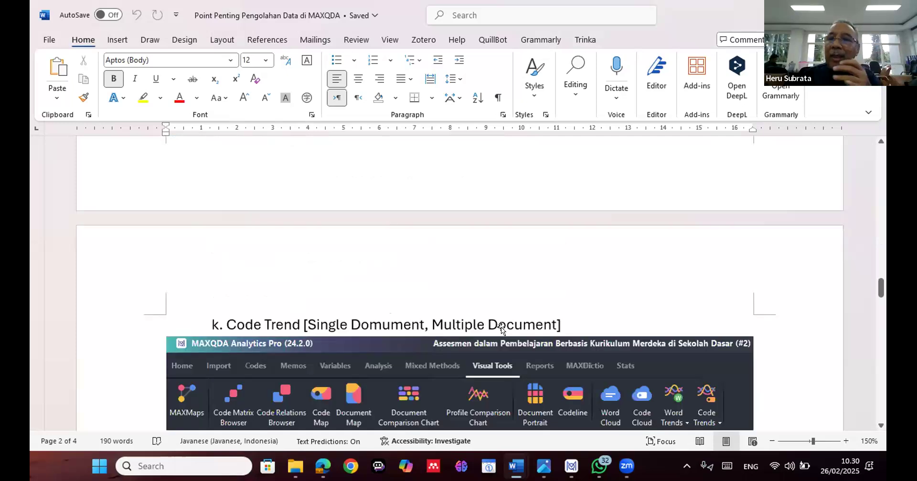
Read through the Report and MAXDictio sections of the outline, including their ribbon illustrations
scroll(501, 330, down, 3)
scroll(501, 329, down, 1)
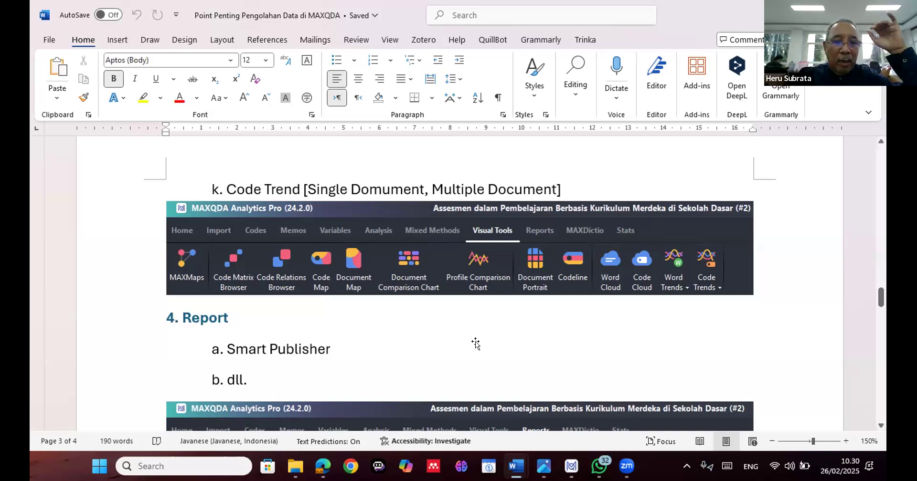
scroll(475, 343, down, 2)
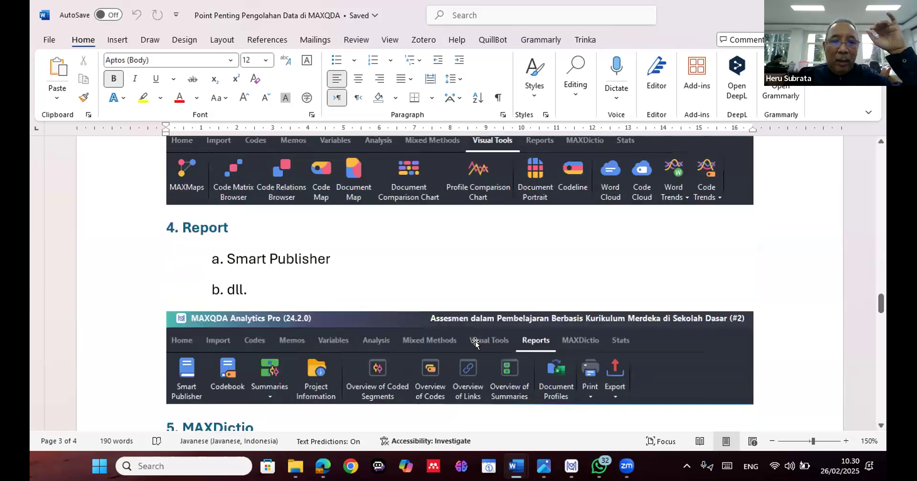
scroll(476, 343, down, 1)
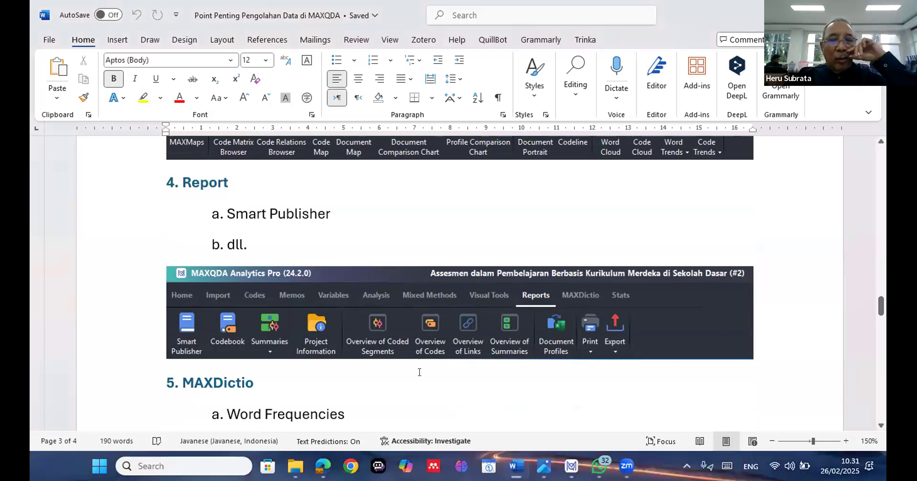
scroll(417, 373, down, 1)
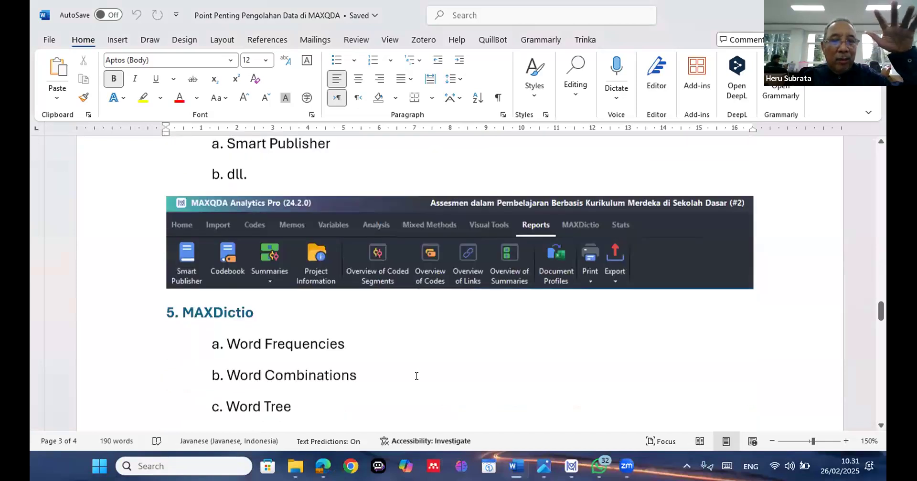
scroll(416, 375, down, 1)
scroll(416, 376, down, 1)
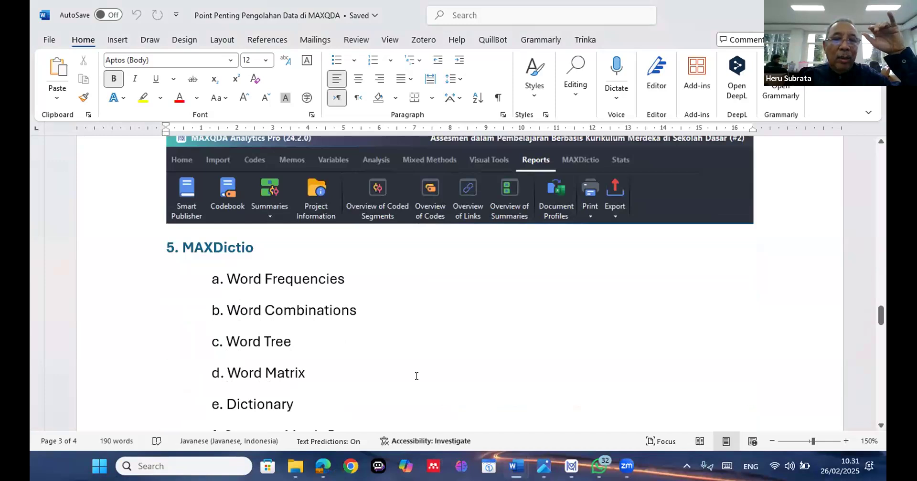
scroll(416, 376, down, 1)
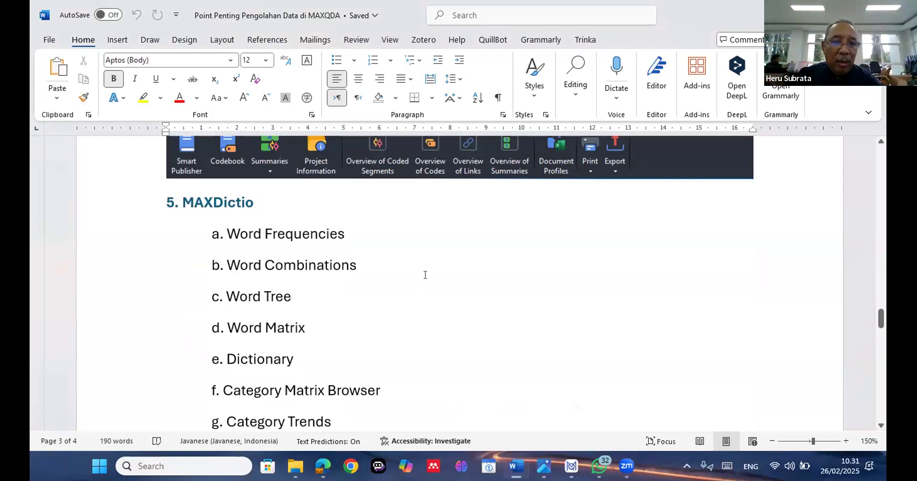
scroll(425, 274, down, 2)
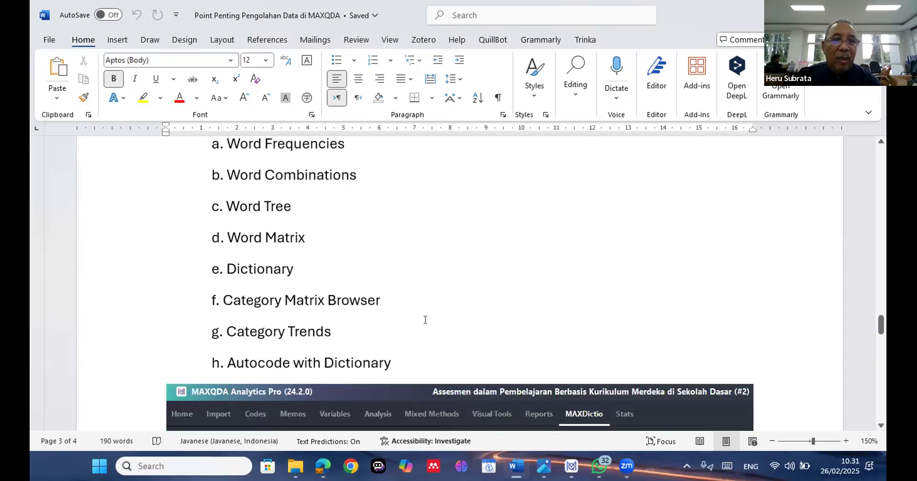
scroll(425, 319, up, 1)
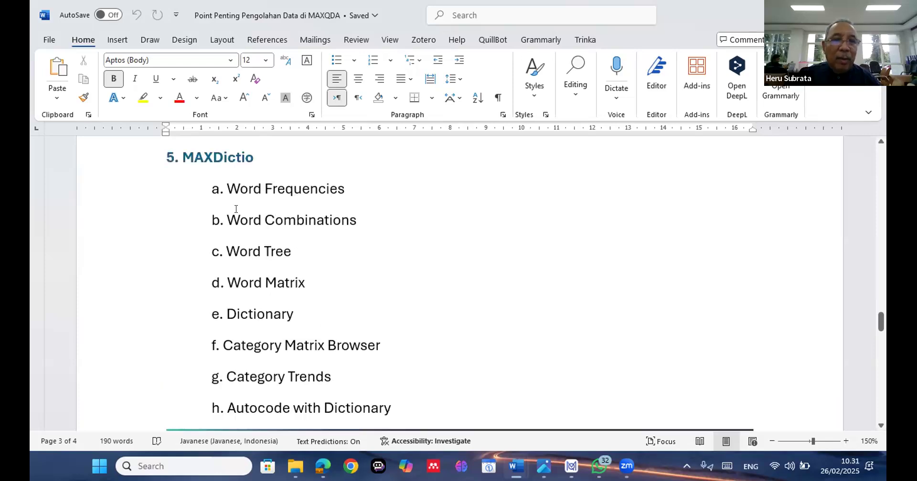
drag(184, 157, 307, 386)
click(308, 386)
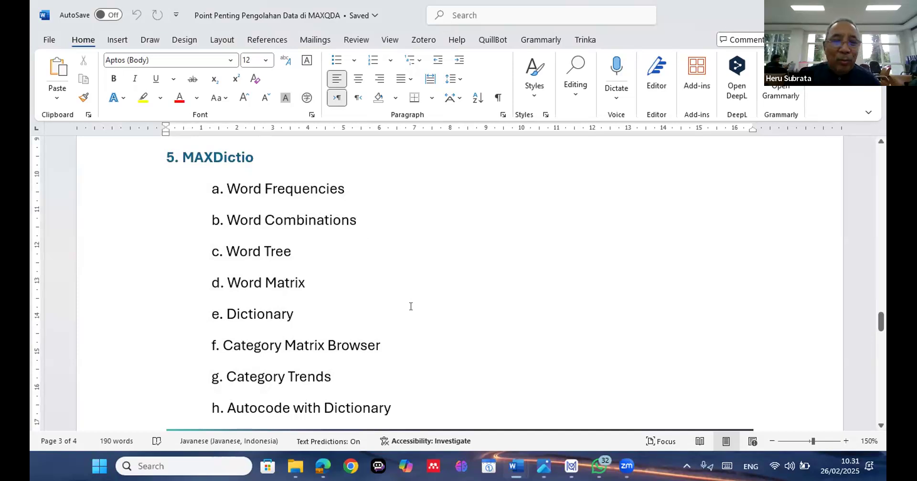
scroll(396, 326, down, 3)
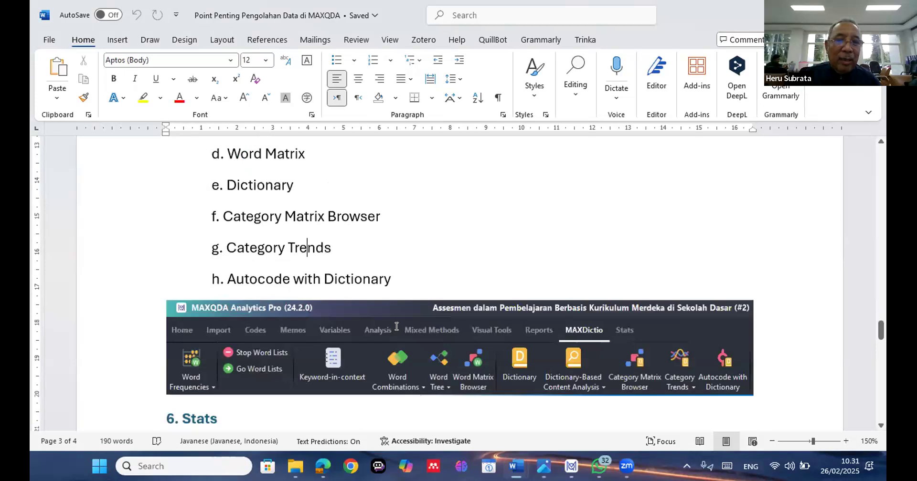
Read through the Stats section of the outline, from descriptive statistics and group comparison to correlation and scale reliability
scroll(396, 326, down, 3)
scroll(396, 326, down, 1)
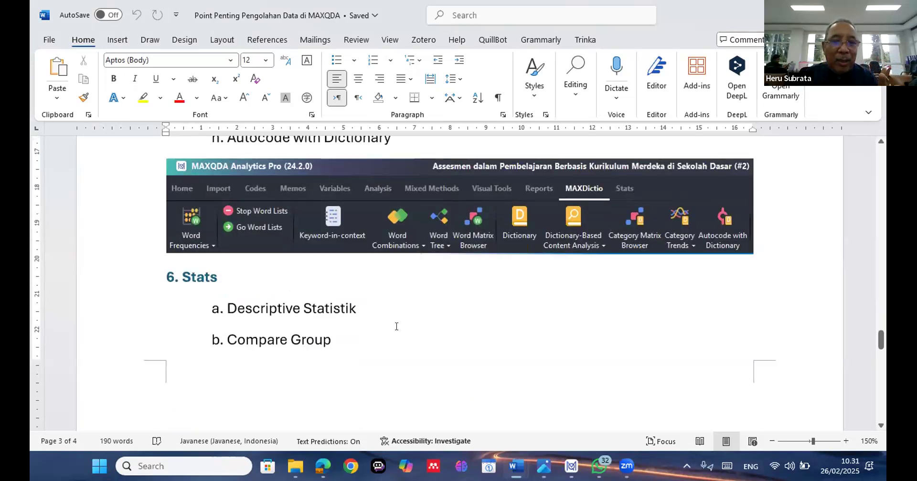
scroll(396, 326, down, 2)
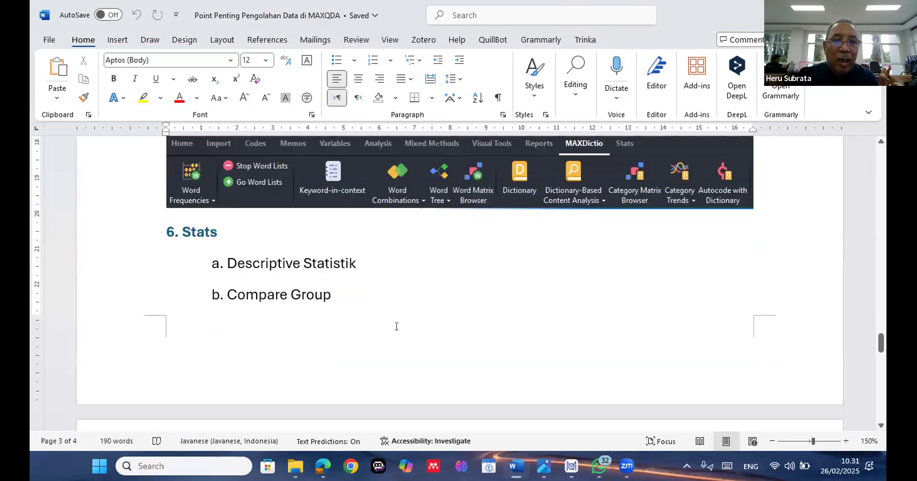
scroll(396, 326, down, 5)
scroll(397, 326, down, 3)
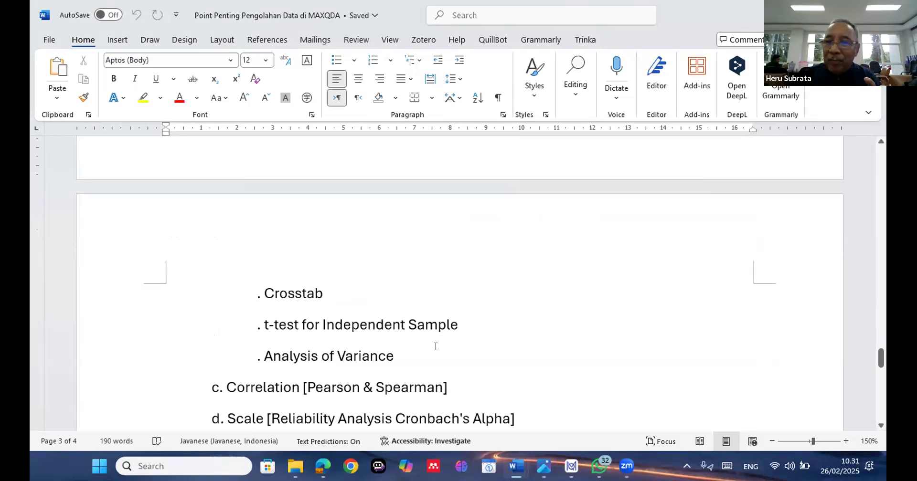
scroll(427, 357, down, 3)
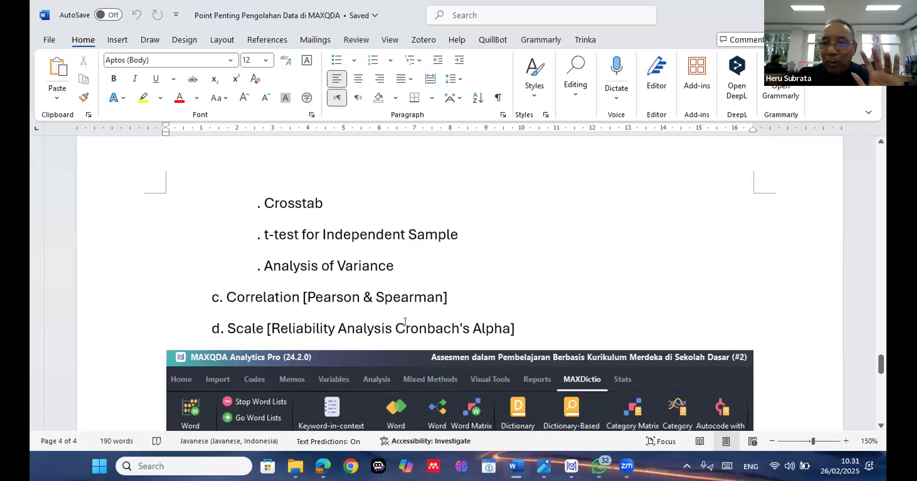
scroll(400, 328, down, 3)
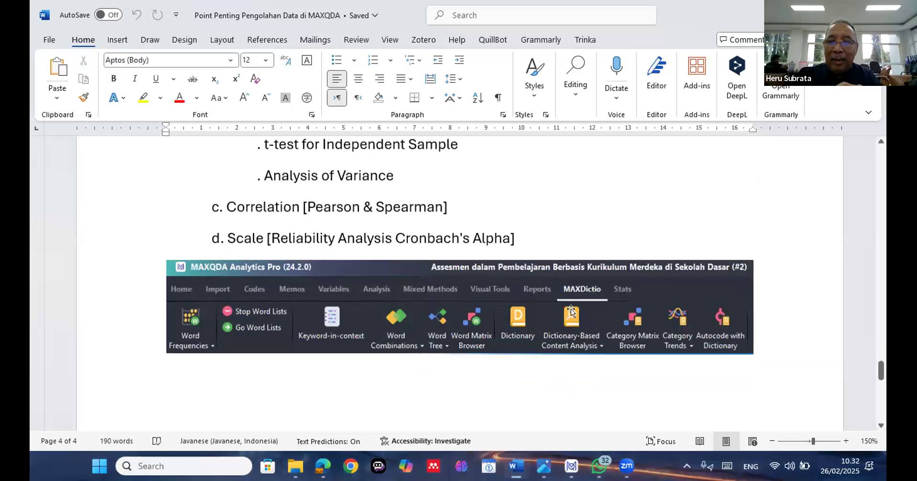
scroll(586, 324, down, 3)
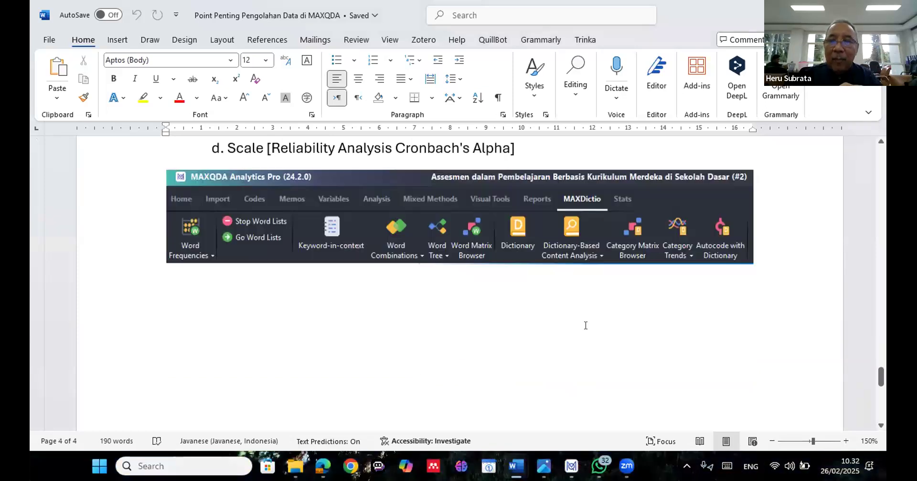
scroll(585, 325, up, 1)
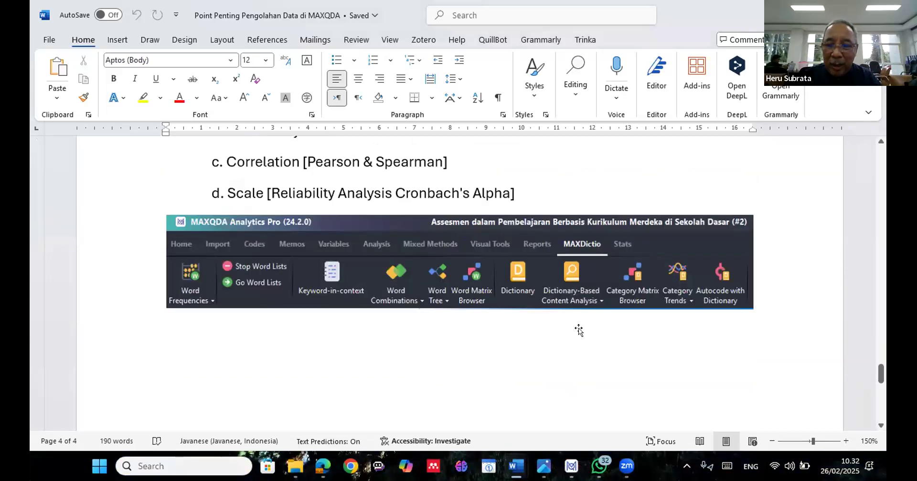
scroll(578, 328, up, 2)
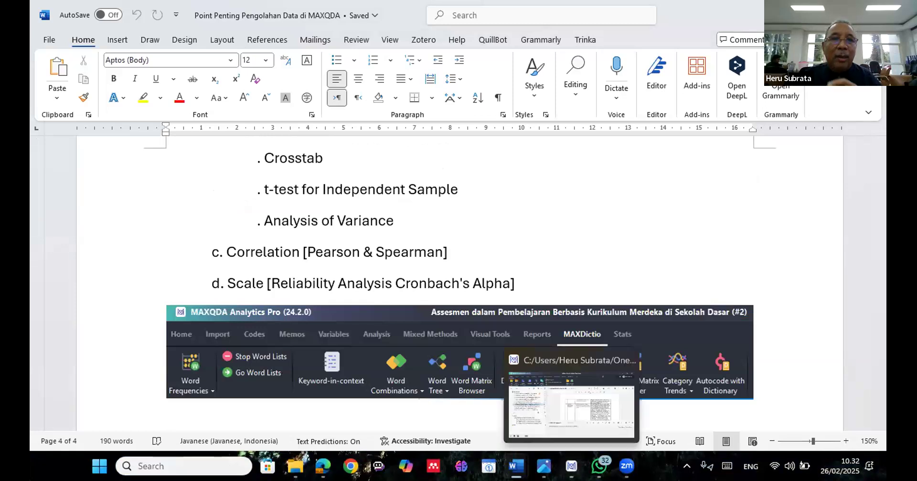
Switch to the Efikasi Guru Ki Hadjar Dewantara project in MAXQDA and collapse its Documents tree
click(571, 466)
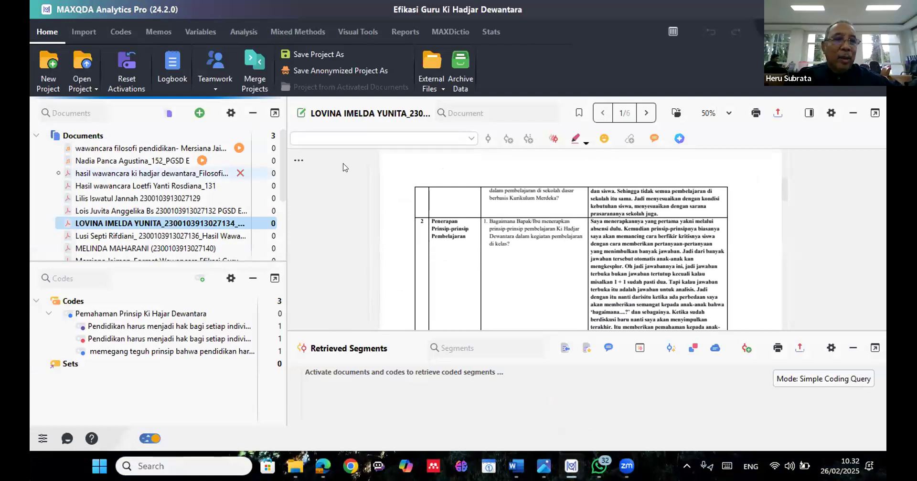
click(36, 137)
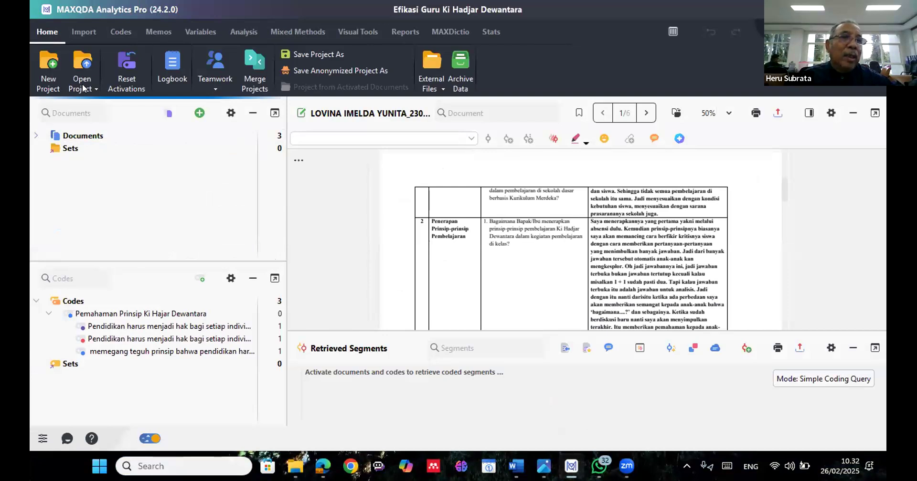
Examine the import options for transcripts, focus group transcripts and images without importing any file
click(85, 32)
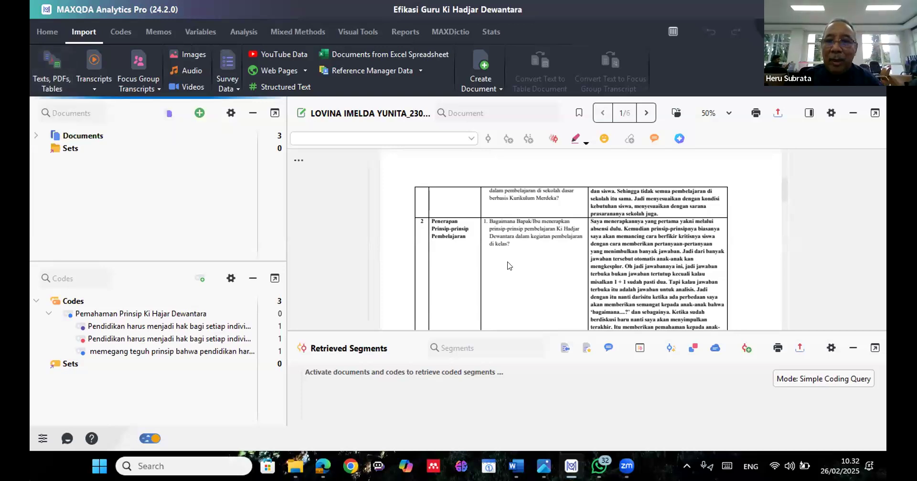
key(ctrl)
key(ctrl)
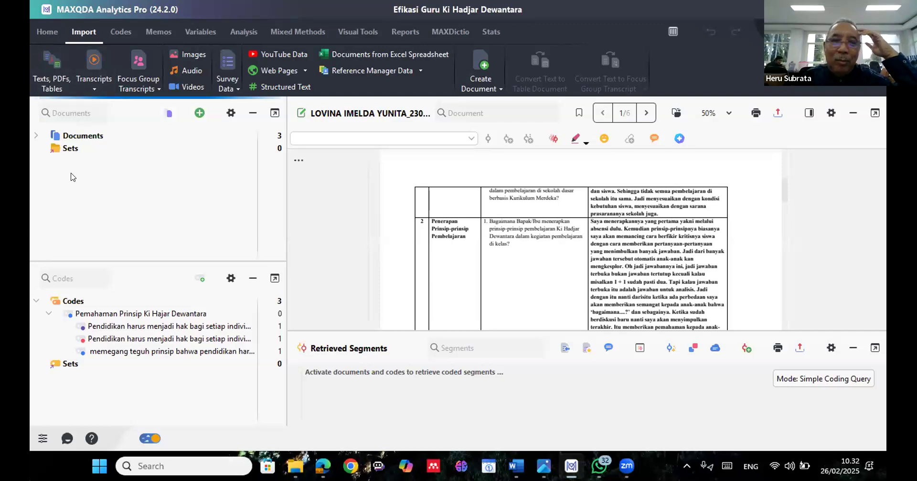
click(94, 87)
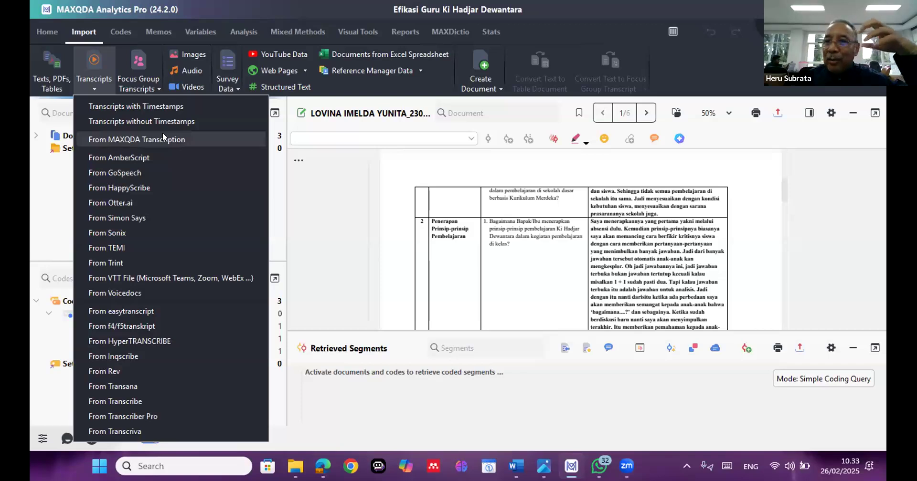
click(142, 87)
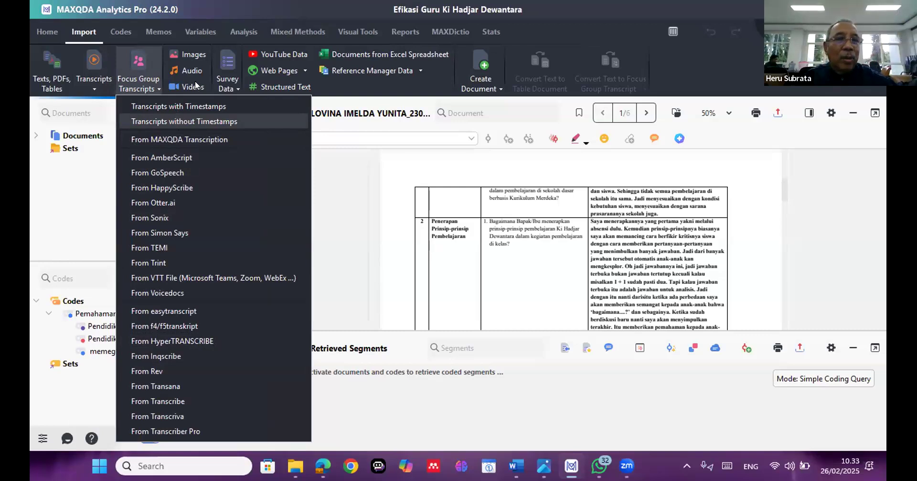
click(195, 53)
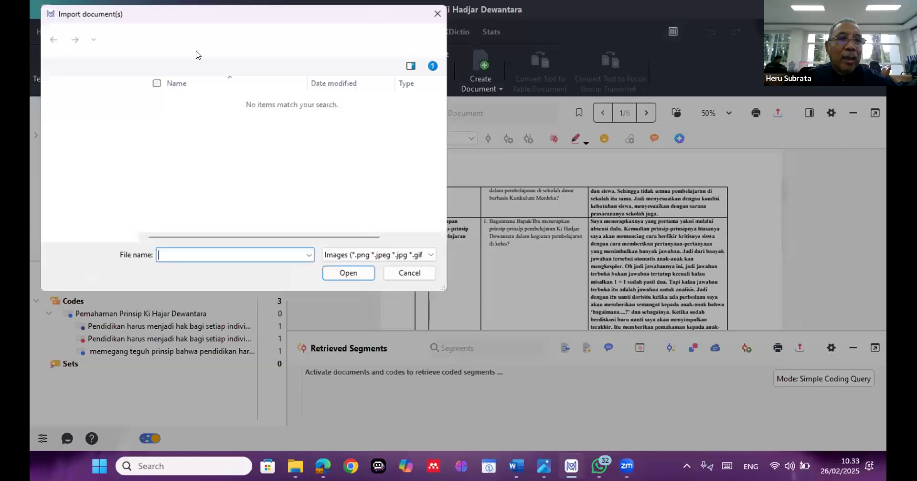
click(409, 273)
scroll(522, 236, down, 20)
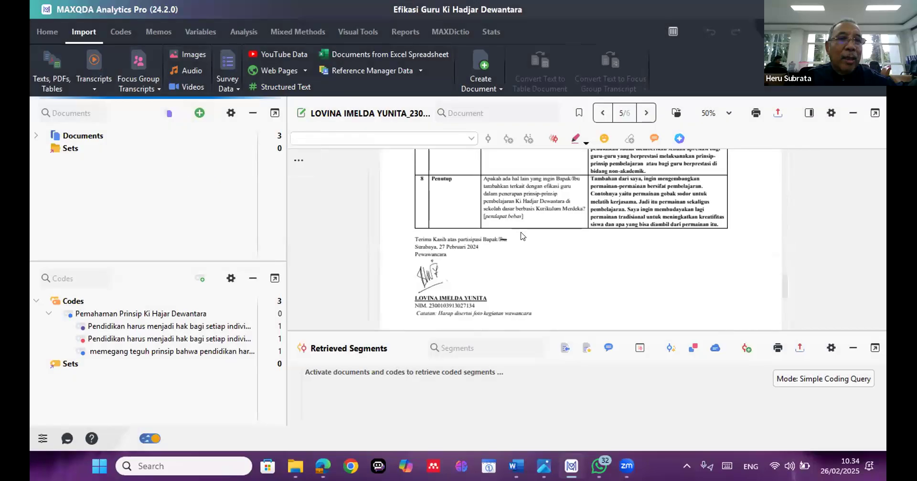
Look through the open interview PDF, from the Lampiran photos back to the respondent information and the first interview questions
scroll(525, 241, down, 5)
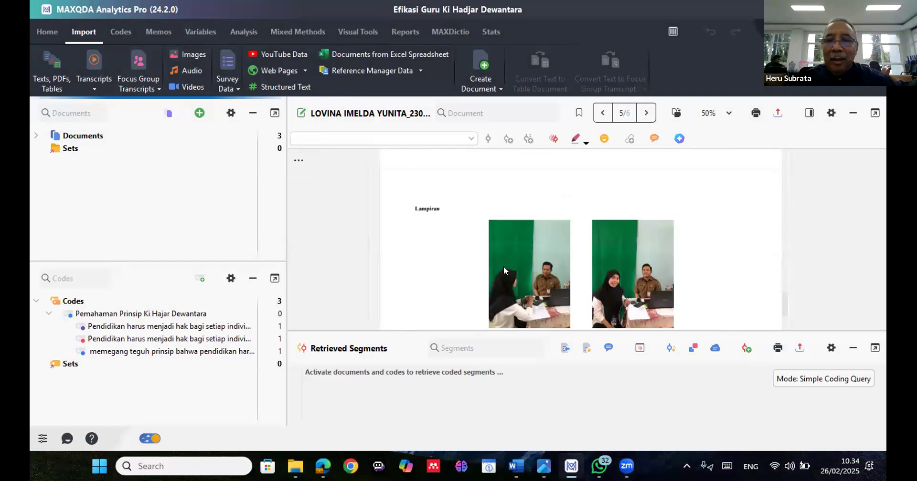
scroll(503, 269, up, 5)
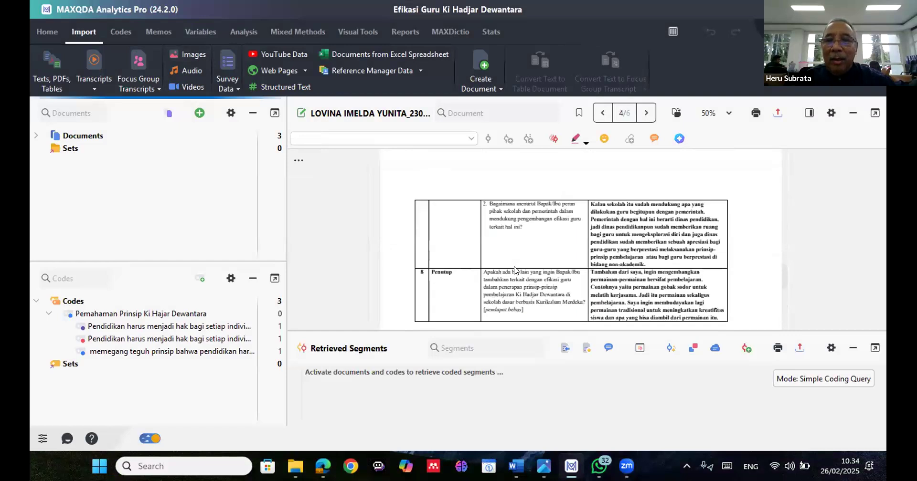
scroll(518, 271, up, 2)
scroll(519, 271, up, 3)
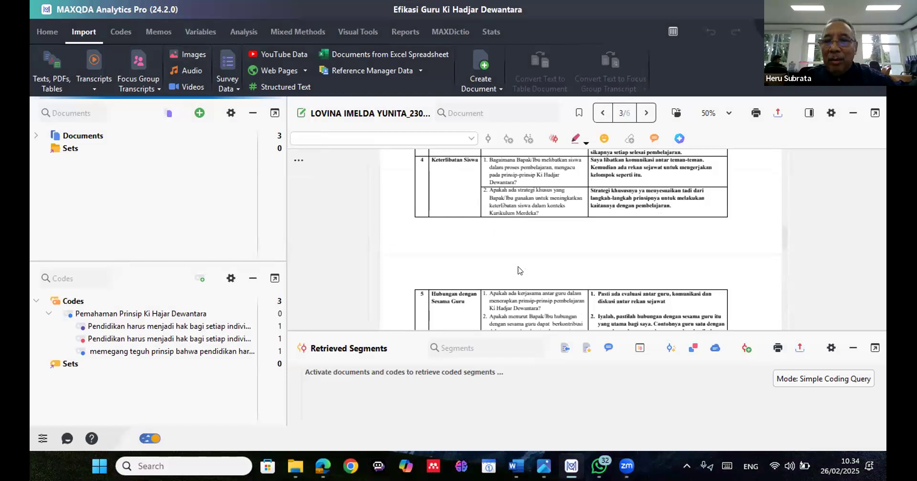
scroll(520, 271, up, 3)
scroll(520, 270, up, 3)
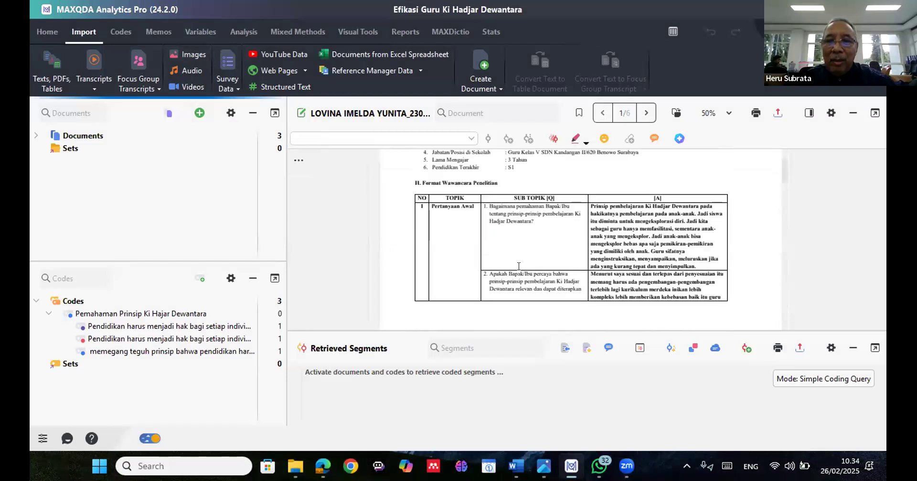
scroll(518, 267, up, 2)
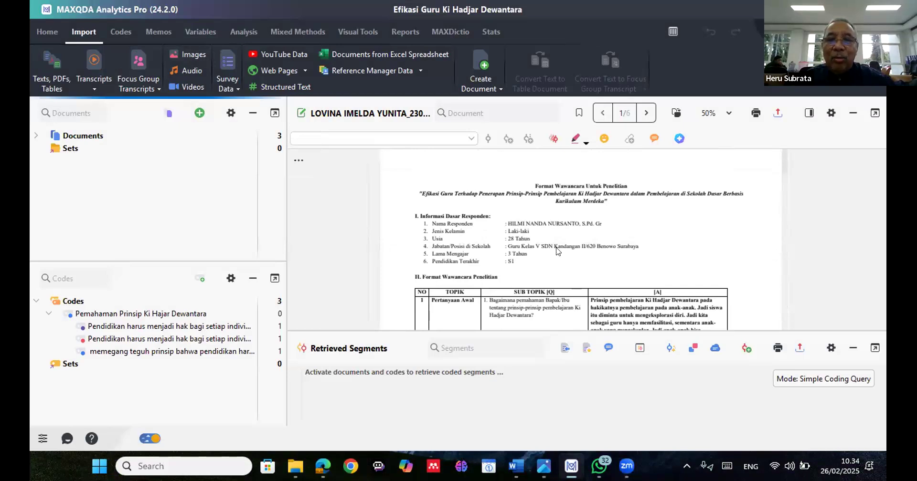
scroll(557, 252, down, 3)
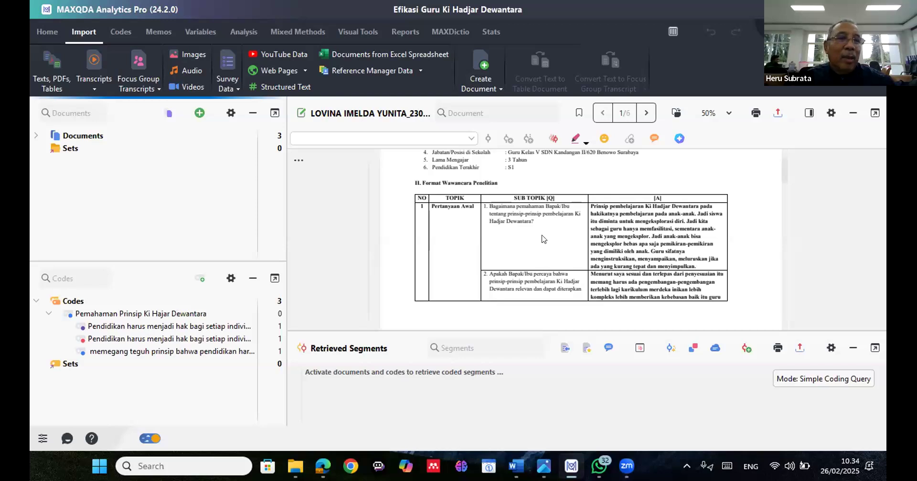
Examine the import options for audio and video files without importing any file
click(169, 113)
click(195, 73)
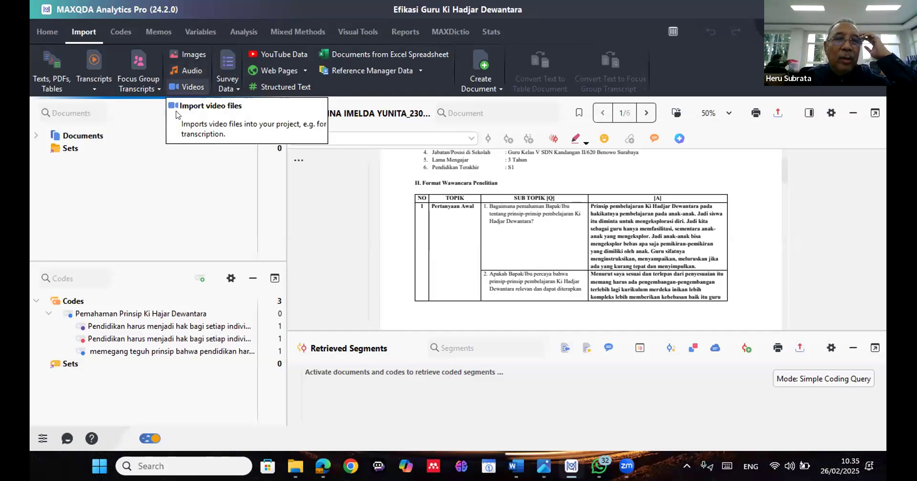
click(200, 86)
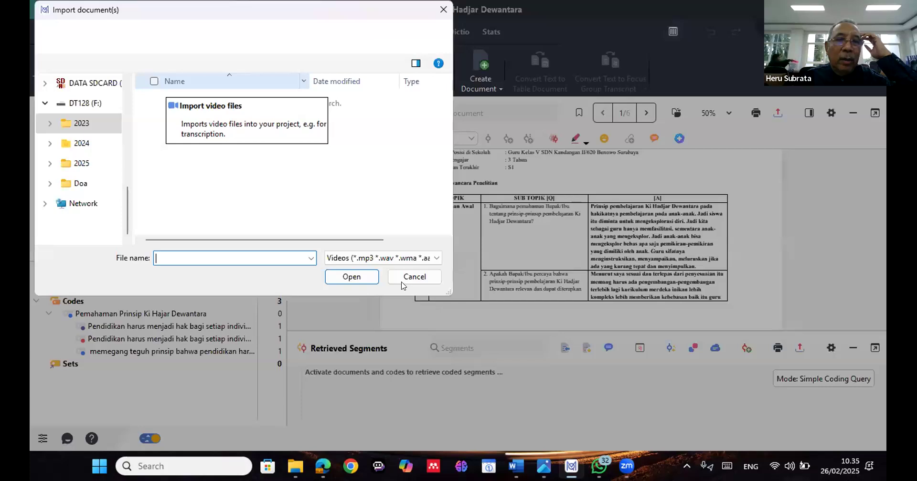
click(403, 281)
Examine the import options for survey data, documents from an Excel spreadsheet and reference manager data without importing anything
click(228, 81)
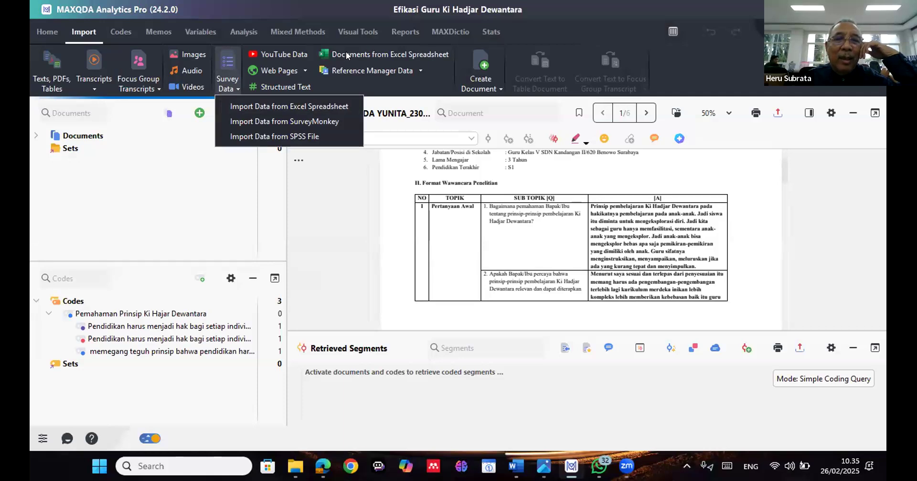
key(Escape)
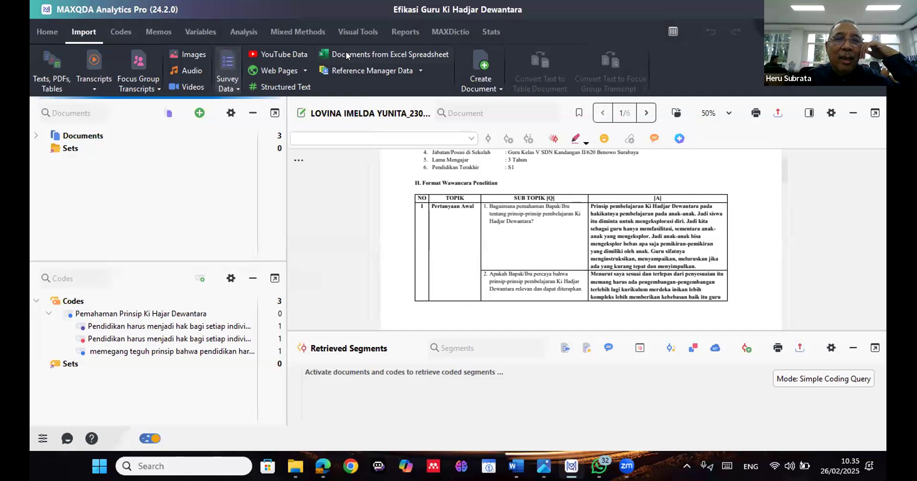
click(346, 51)
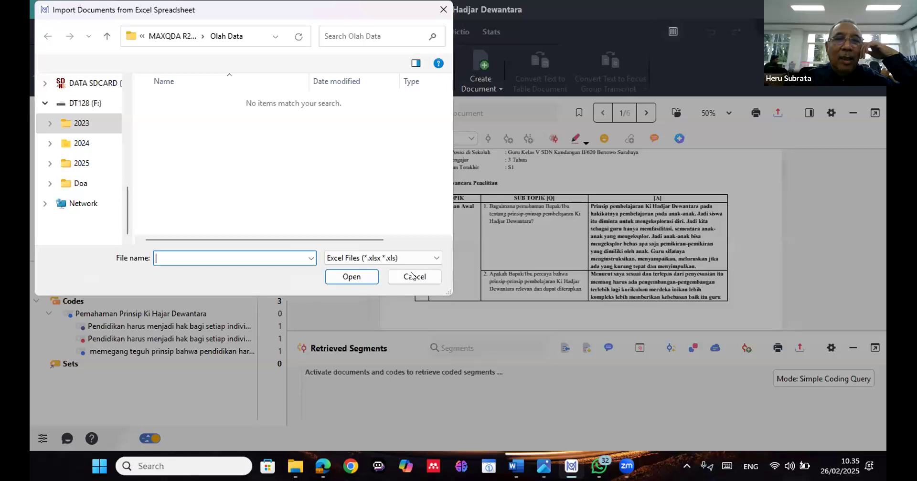
click(412, 276)
click(401, 70)
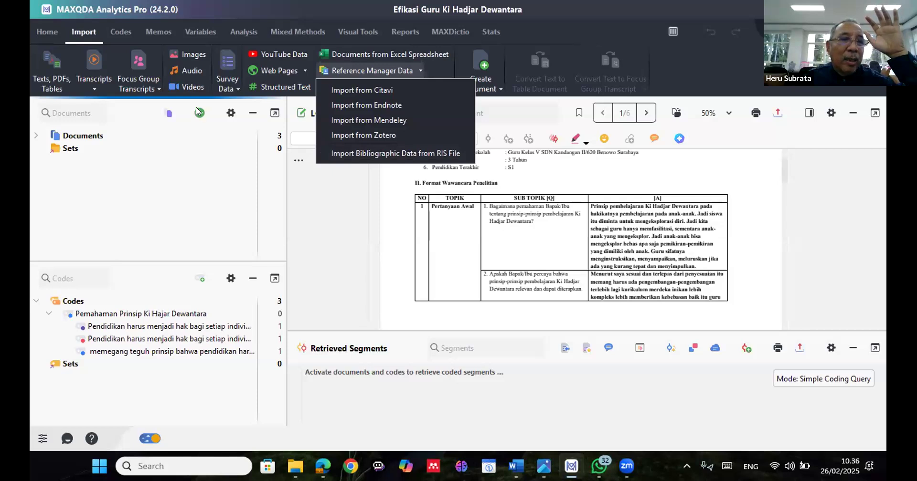
Open the first "wawancara filosofi pendidikan" transcript from the expanded Documents tree and read through paragraph 9
click(35, 136)
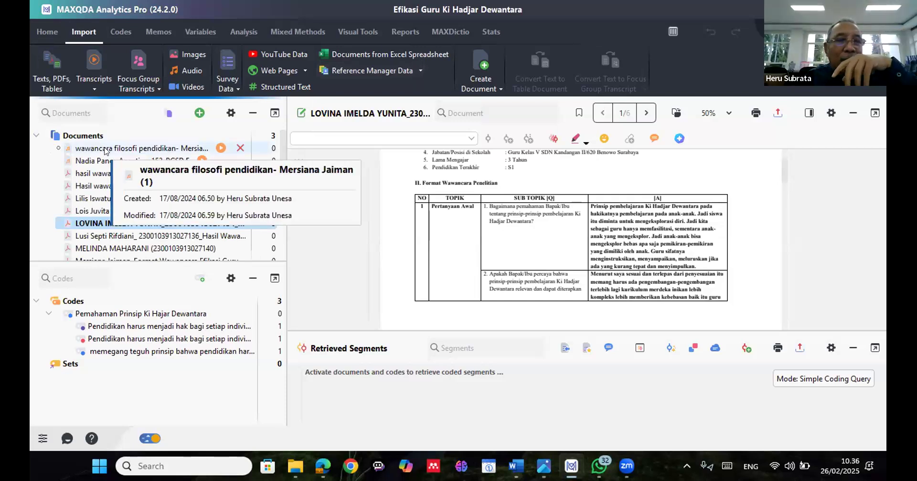
click(105, 150)
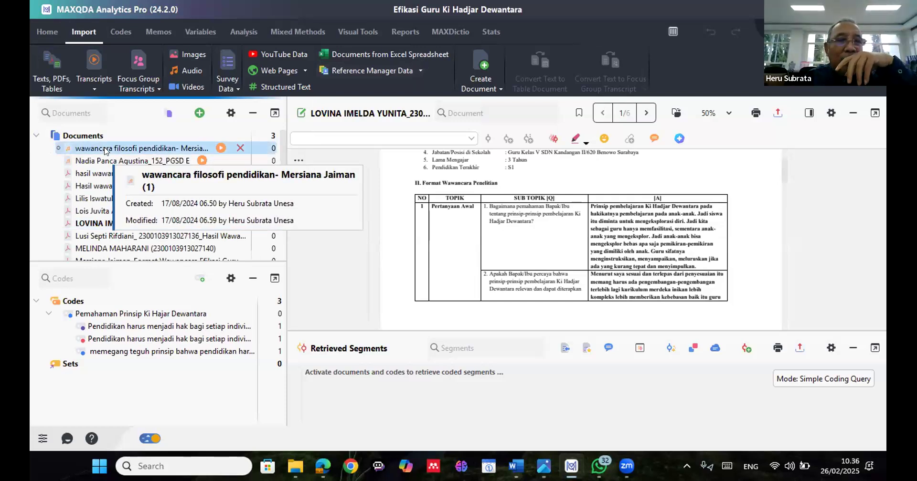
click(70, 146)
double_click(70, 147)
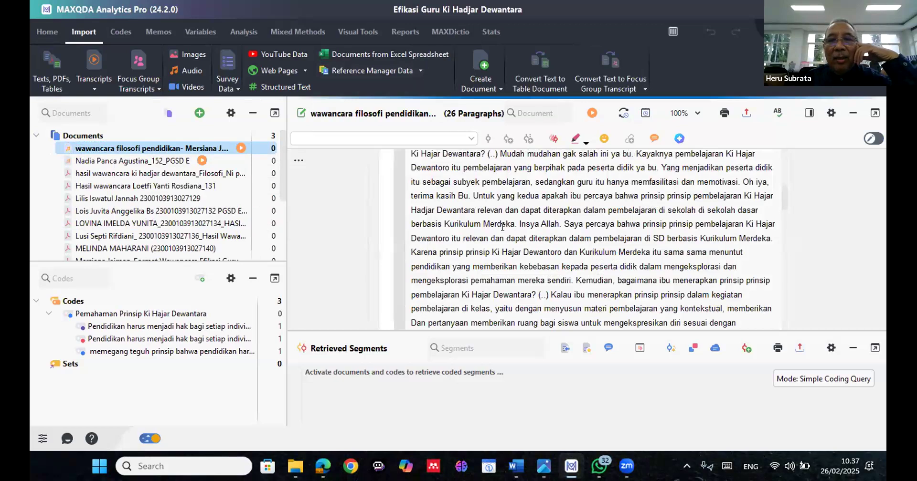
scroll(502, 227, up, 1)
scroll(501, 225, up, 1)
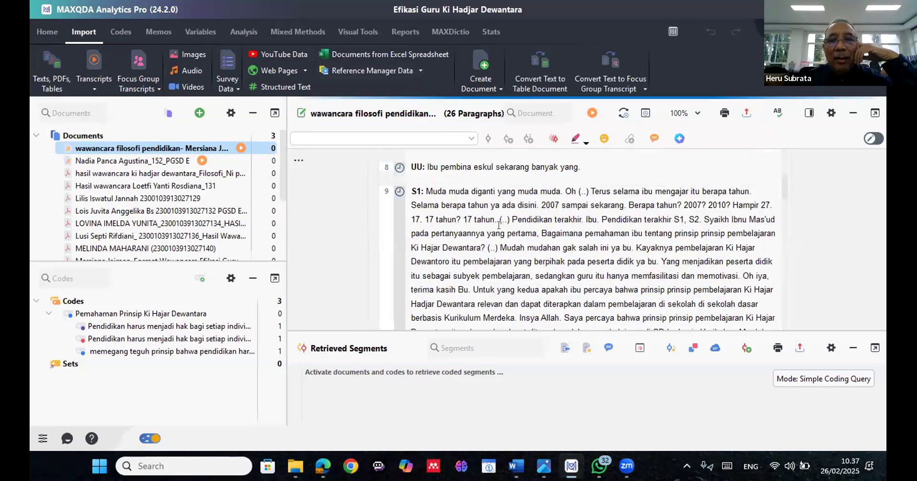
scroll(498, 224, down, 2)
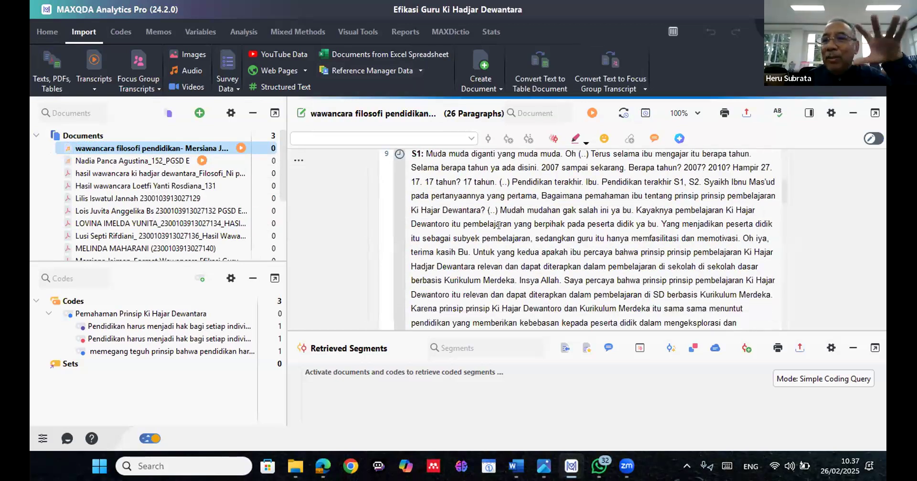
scroll(498, 225, down, 1)
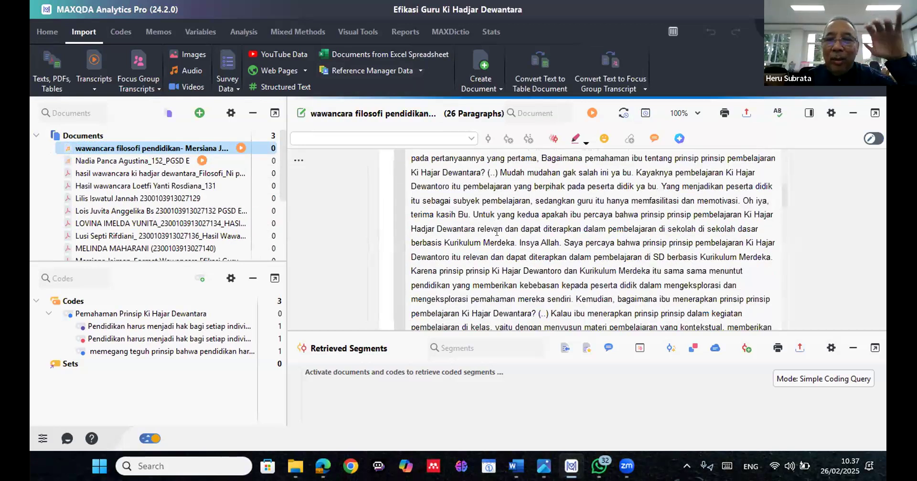
scroll(496, 231, down, 1)
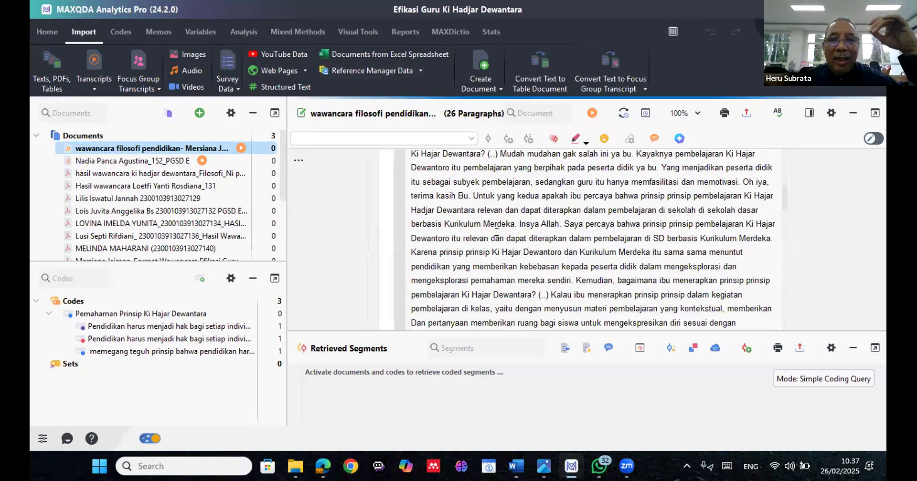
scroll(496, 232, down, 2)
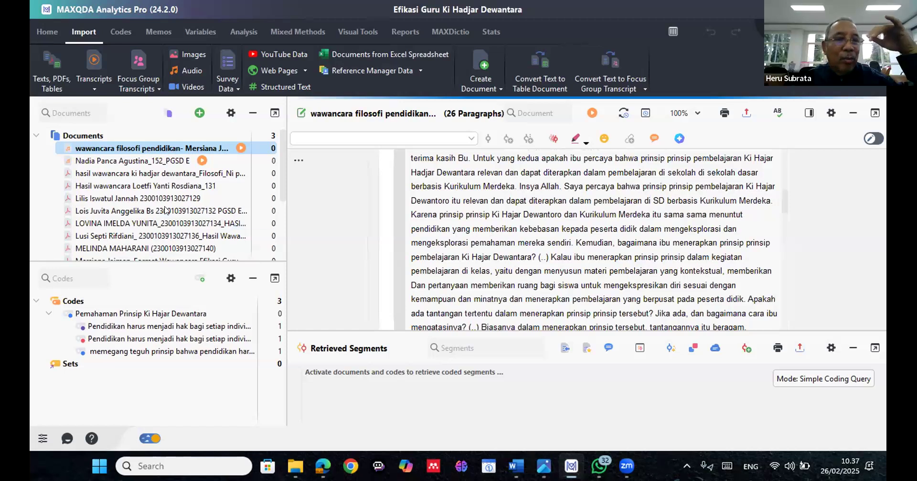
Open the "PGSD E Hasil Wawancara" interview PDF and enlarge its page view to 78%
double_click(111, 211)
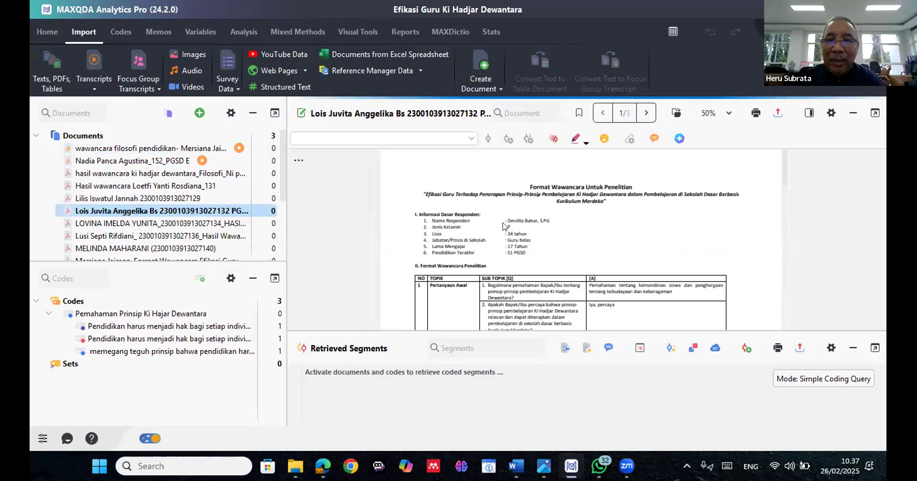
scroll(506, 227, down, 1)
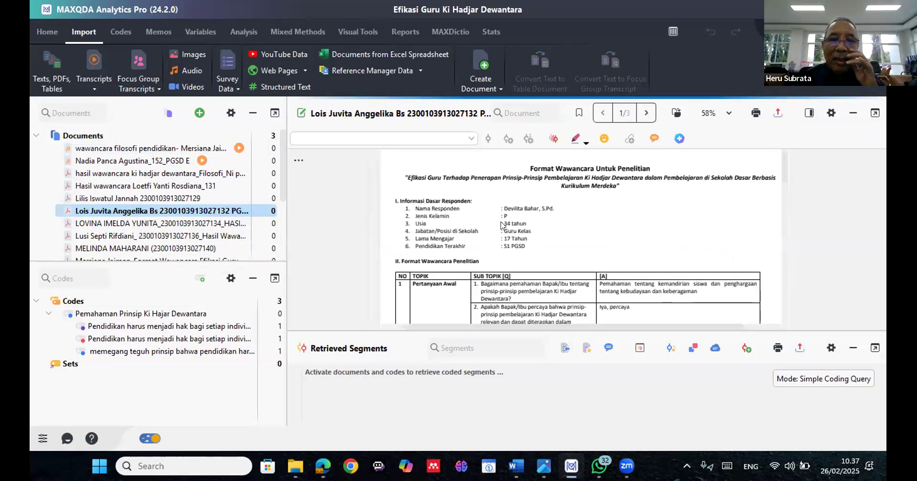
scroll(502, 225, up, 3)
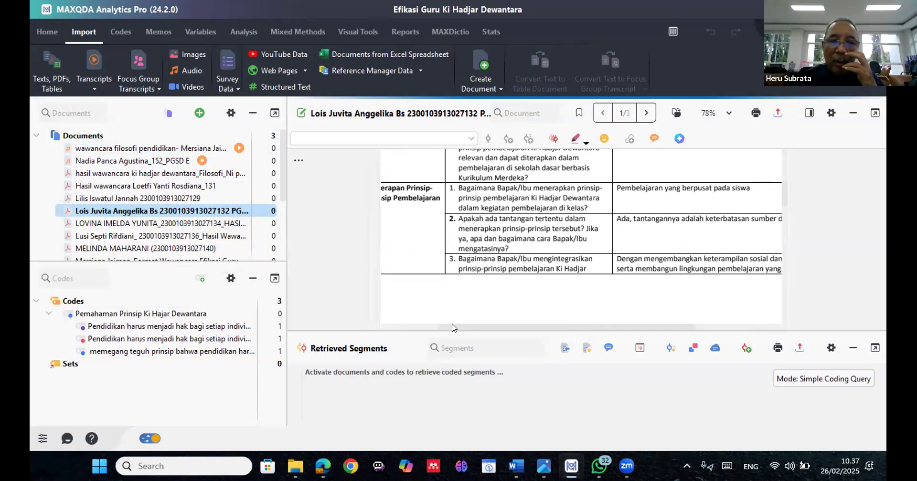
click(413, 327)
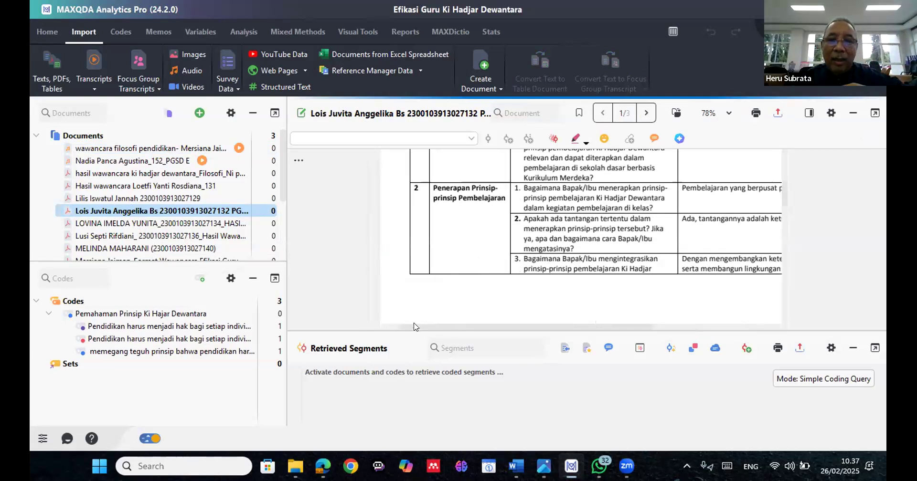
scroll(431, 306, right, 1)
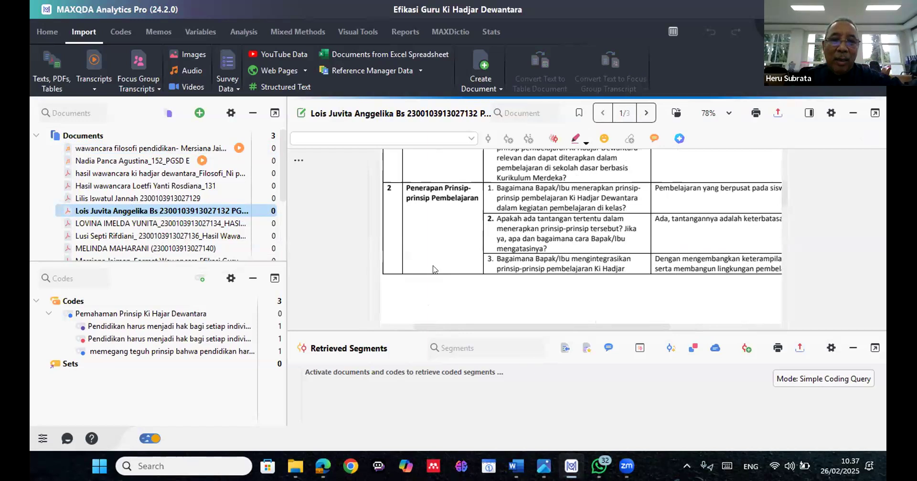
scroll(441, 248, right, 1)
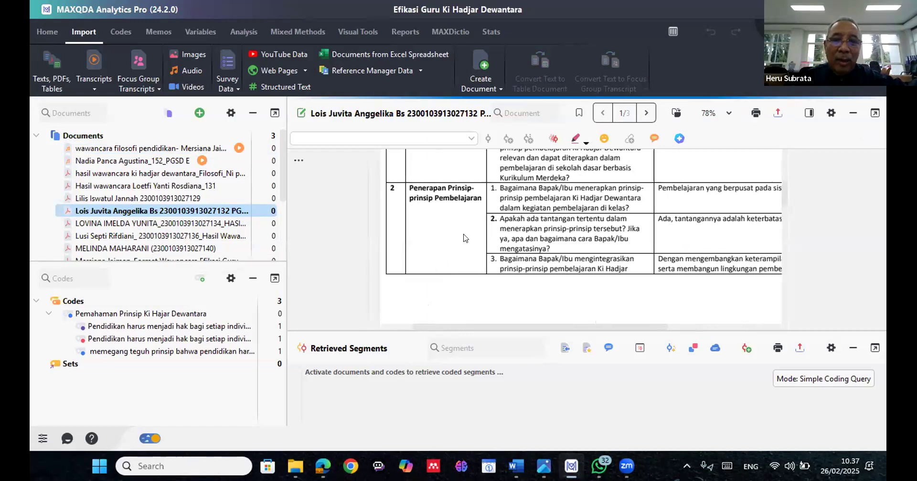
Read through the interview PDF's respondent information and question table, from Pertanyaan Awal to Keterlibatan Siswa
scroll(466, 236, up, 5)
scroll(457, 249, down, 3)
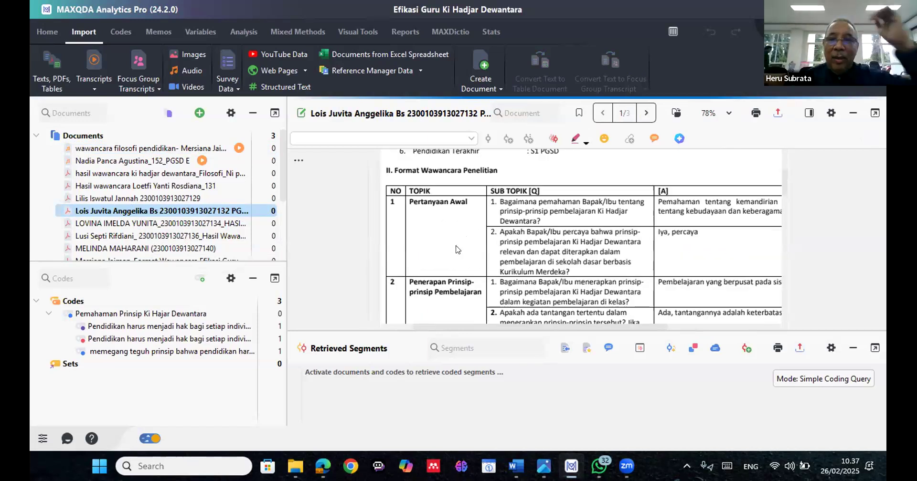
scroll(457, 250, up, 3)
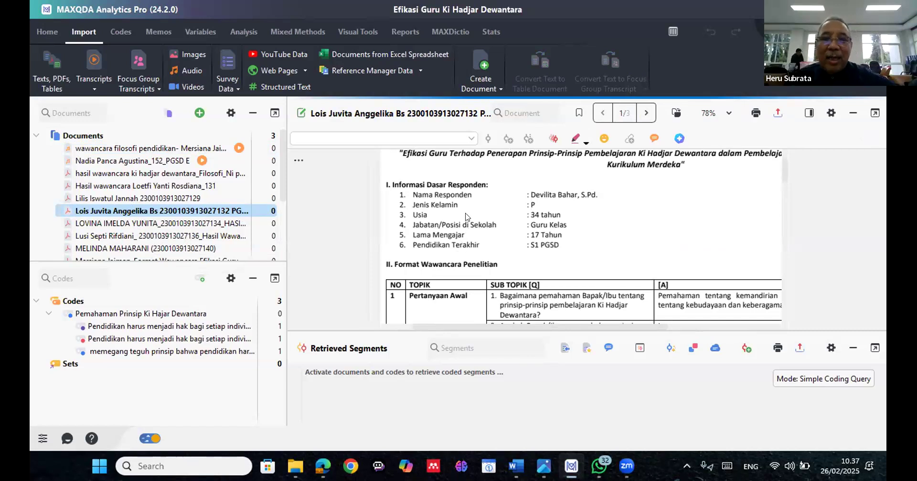
scroll(467, 218, up, 2)
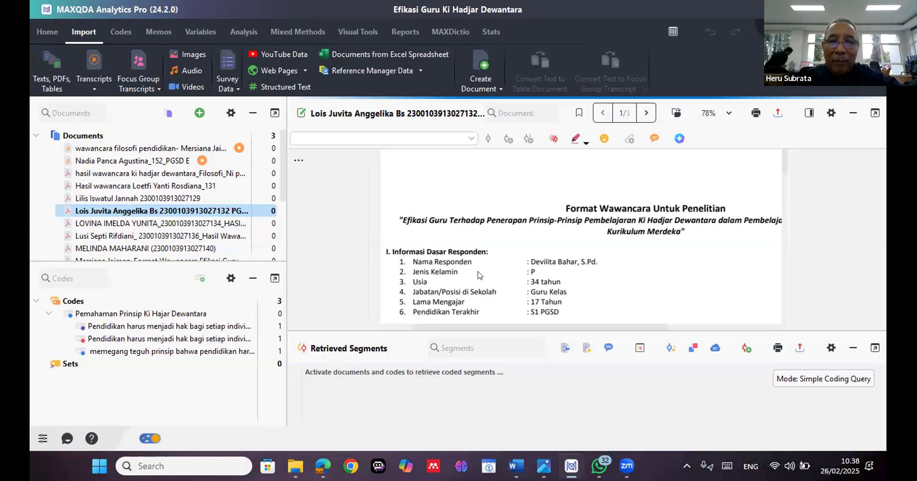
scroll(479, 275, down, 5)
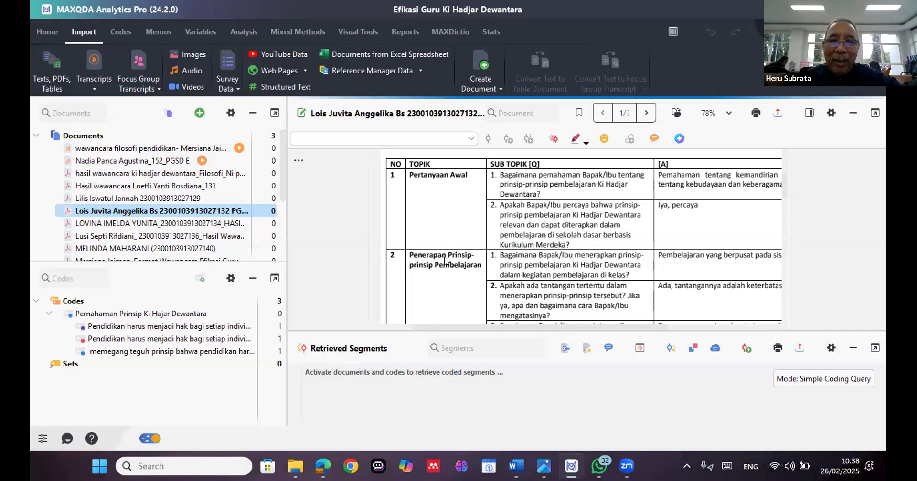
scroll(444, 262, down, 3)
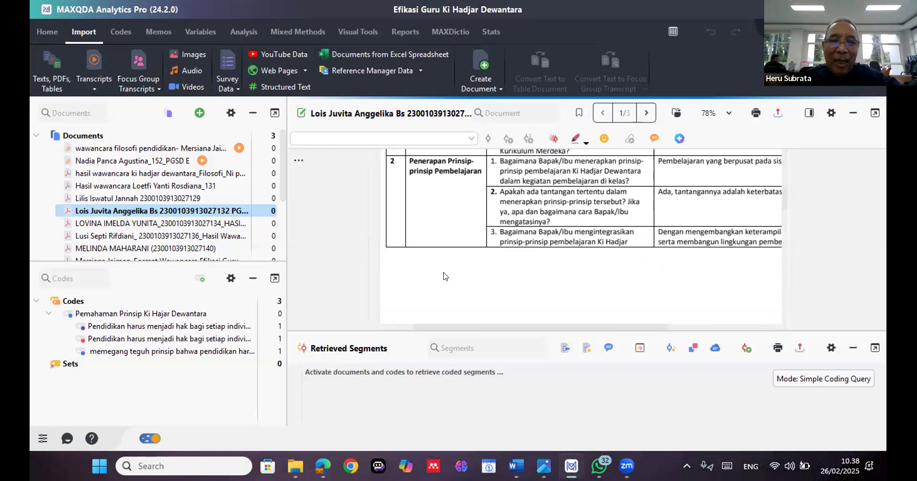
scroll(445, 265, down, 3)
scroll(329, 285, down, 3)
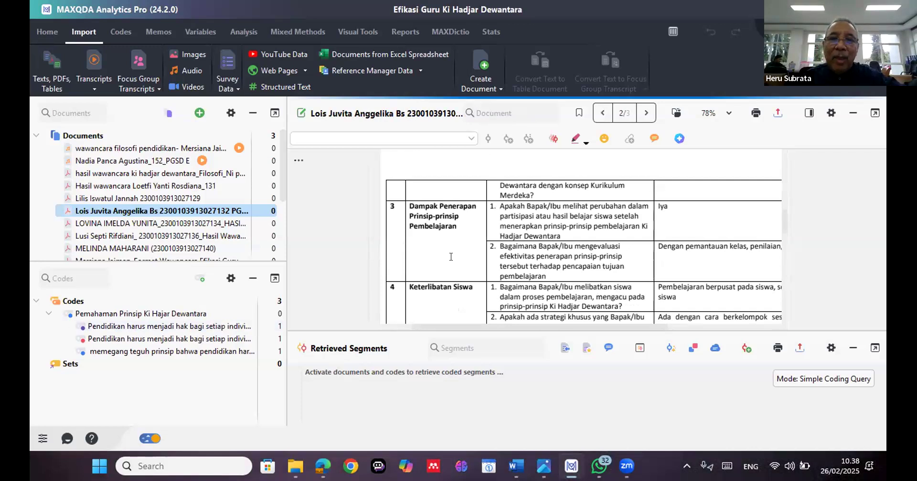
scroll(451, 257, up, 6)
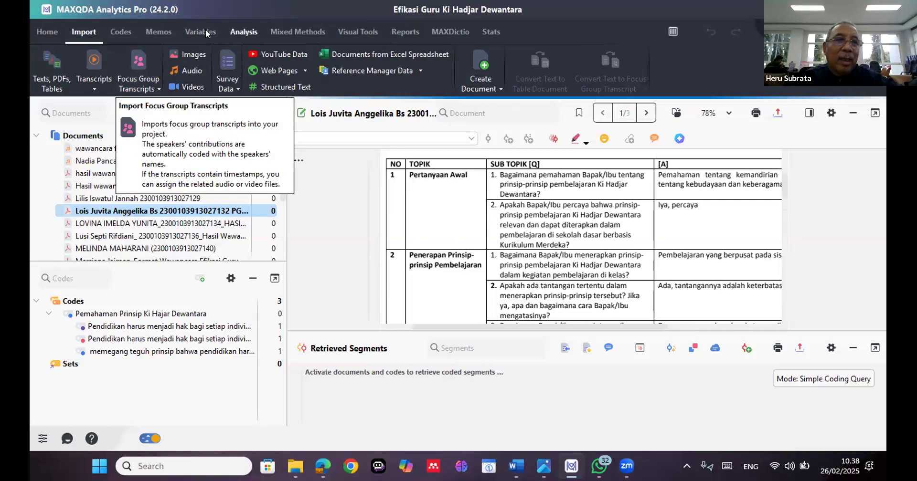
Review the functions offered for variables, analysis, mixed methods, visual tools, reports and statistics, and return to the project management commands
click(234, 26)
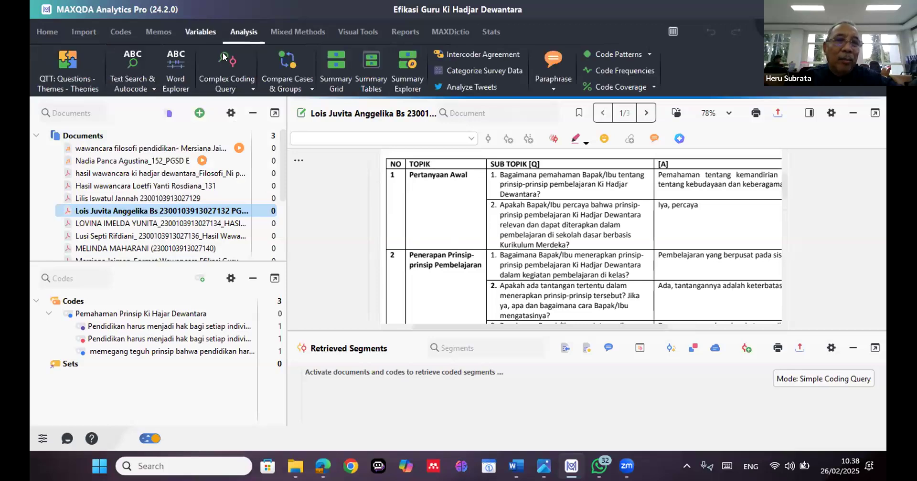
click(212, 34)
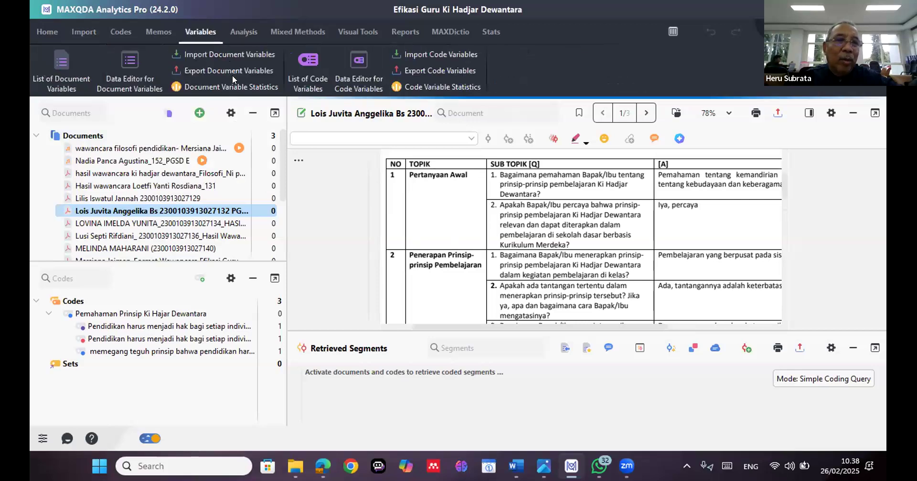
click(237, 30)
click(280, 31)
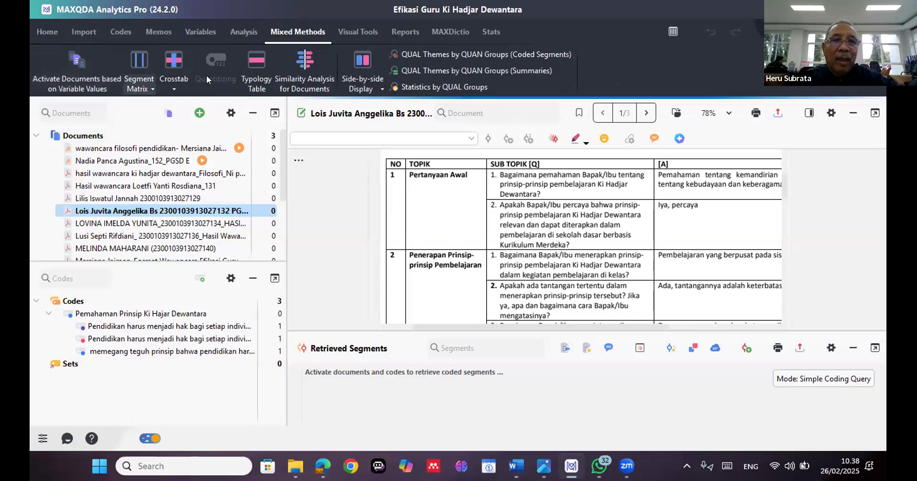
click(358, 31)
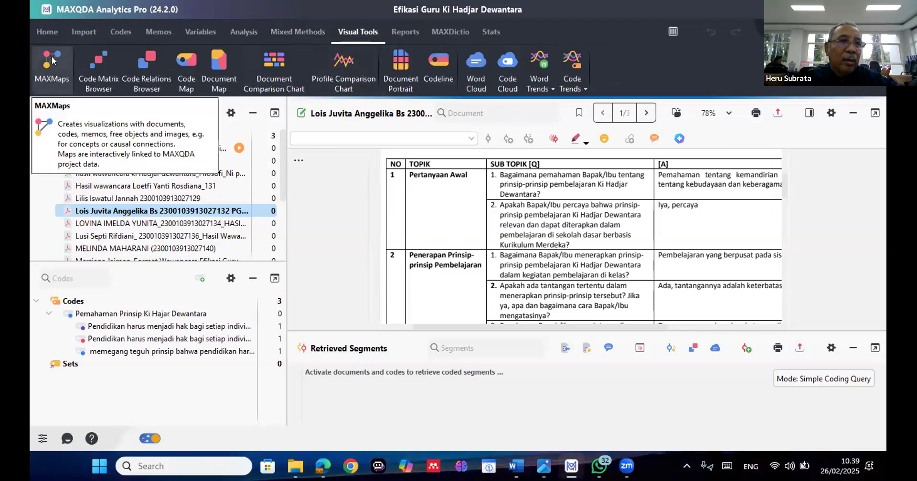
click(403, 33)
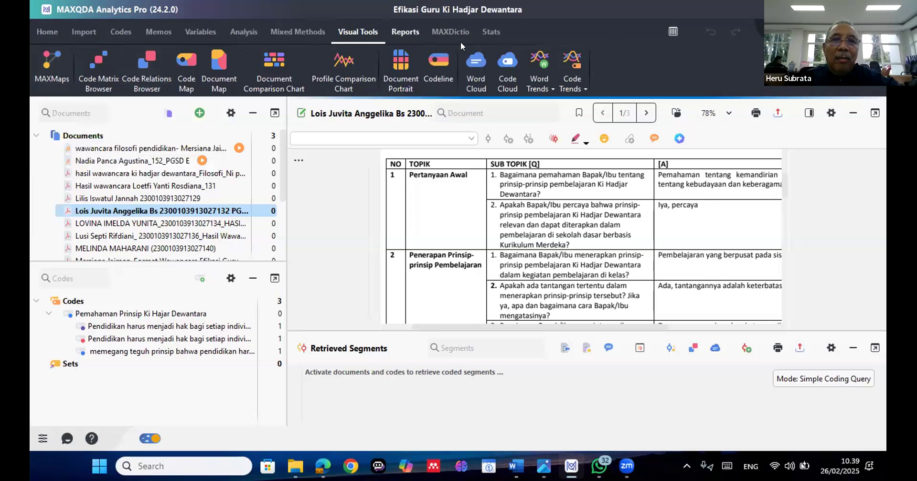
click(455, 31)
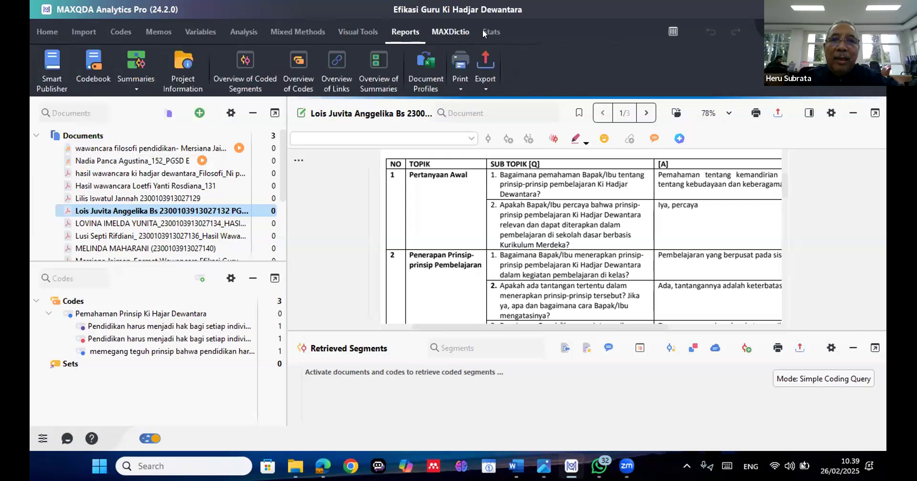
click(488, 32)
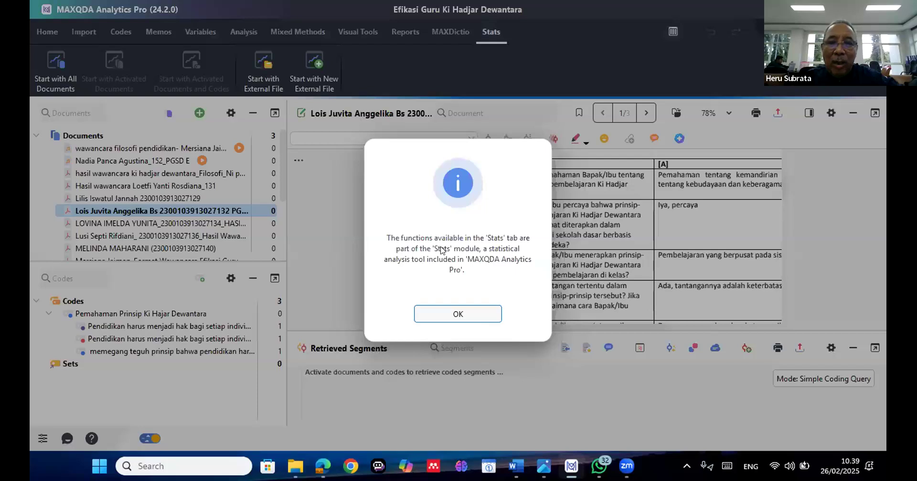
click(448, 305)
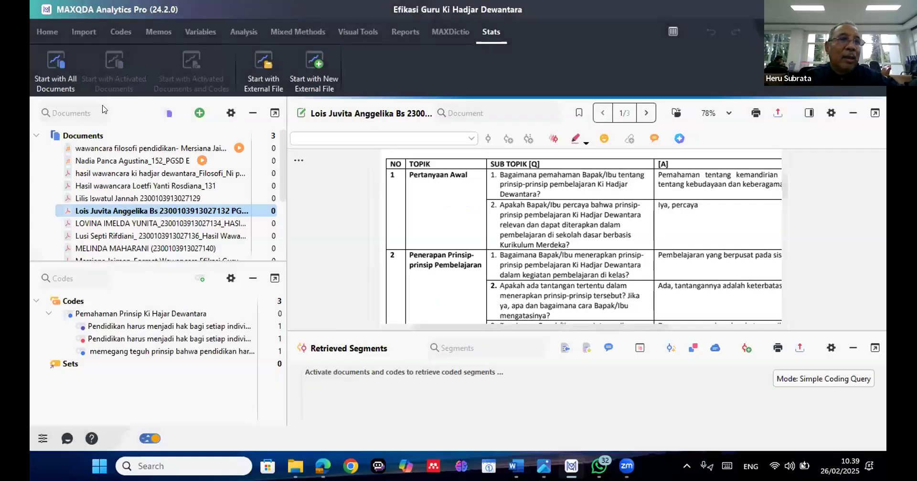
click(51, 30)
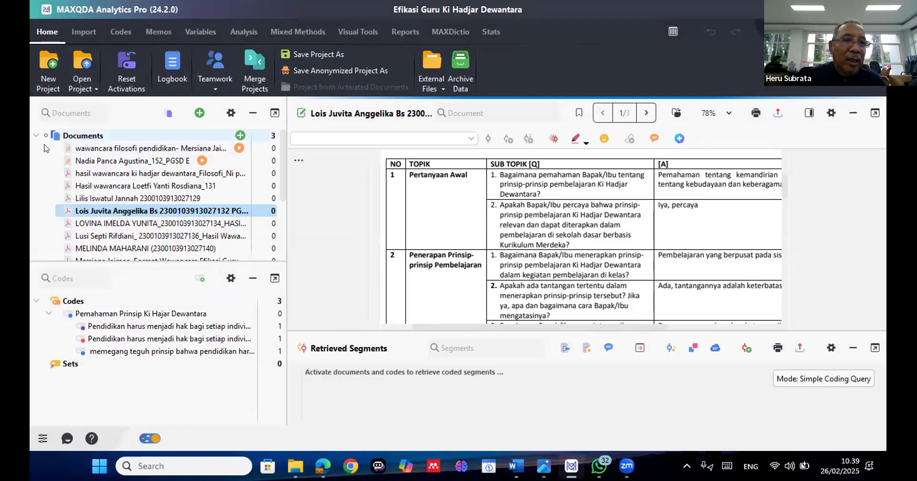
Create a new document group in the Documents tree and name it "Wawancara"
click(198, 113)
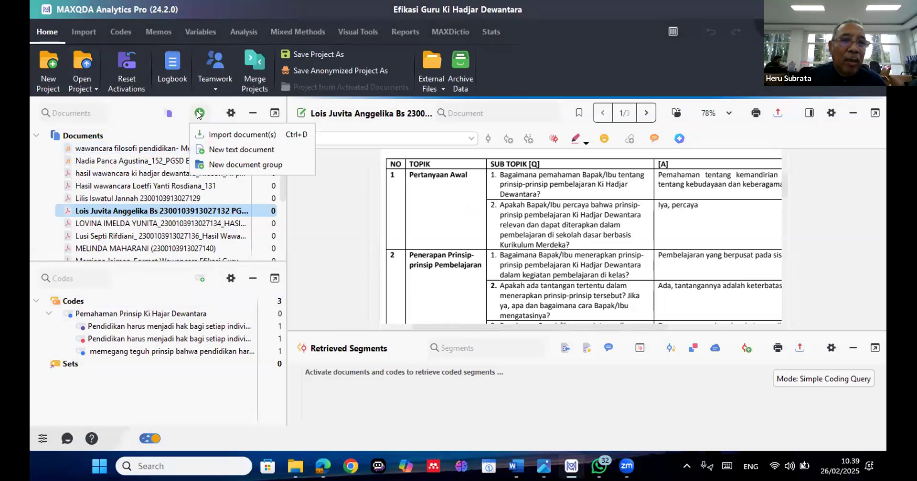
click(207, 165)
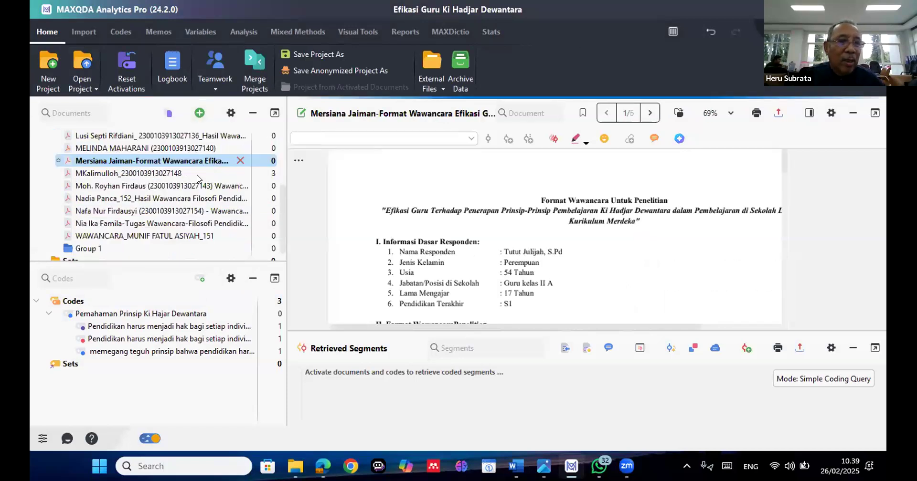
click(96, 252)
click(92, 248)
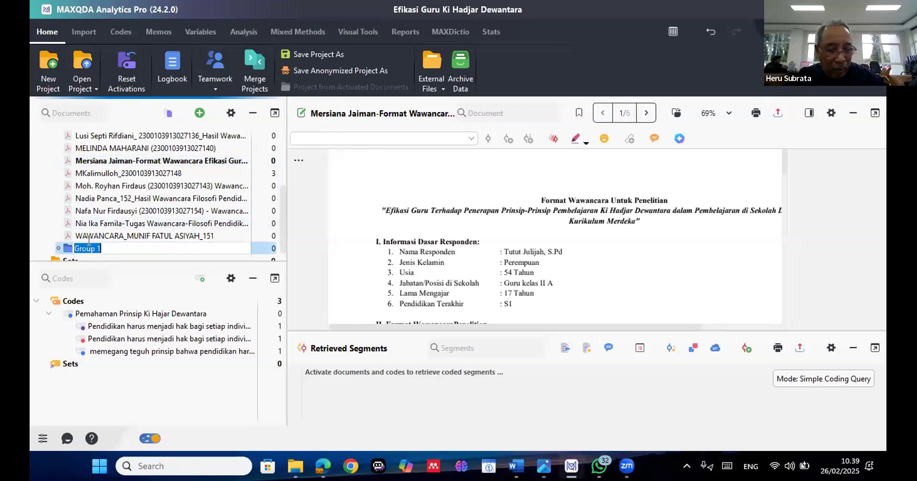
text(Wawa)
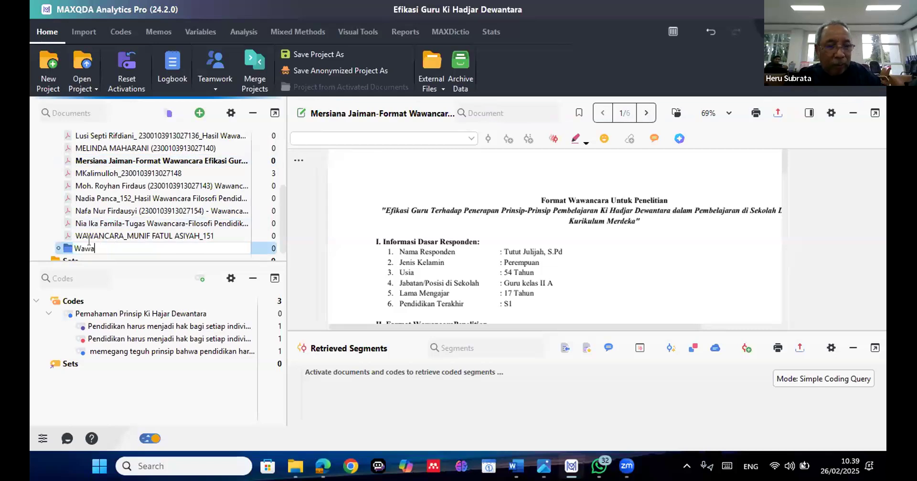
text(ncara)
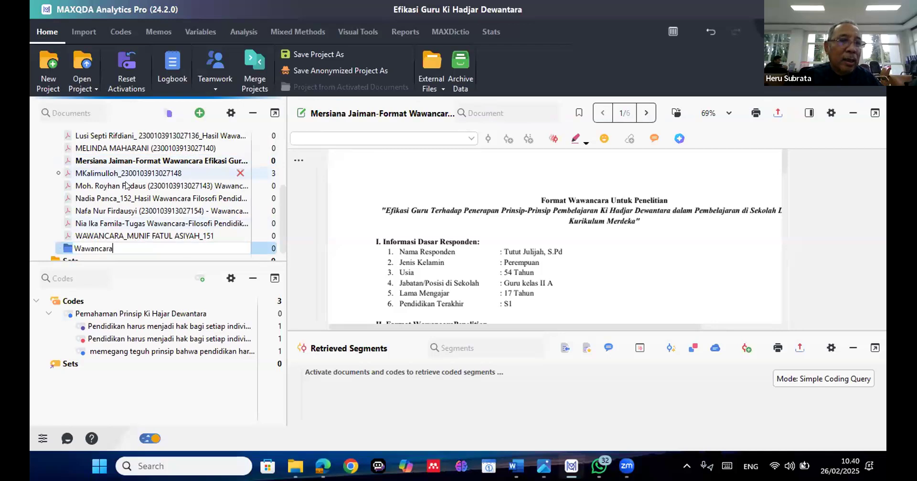
key(Return)
Activate the last interview document, directly above the Wawancara group in the Documents tree
scroll(126, 185, up, 1)
scroll(126, 185, up, 2)
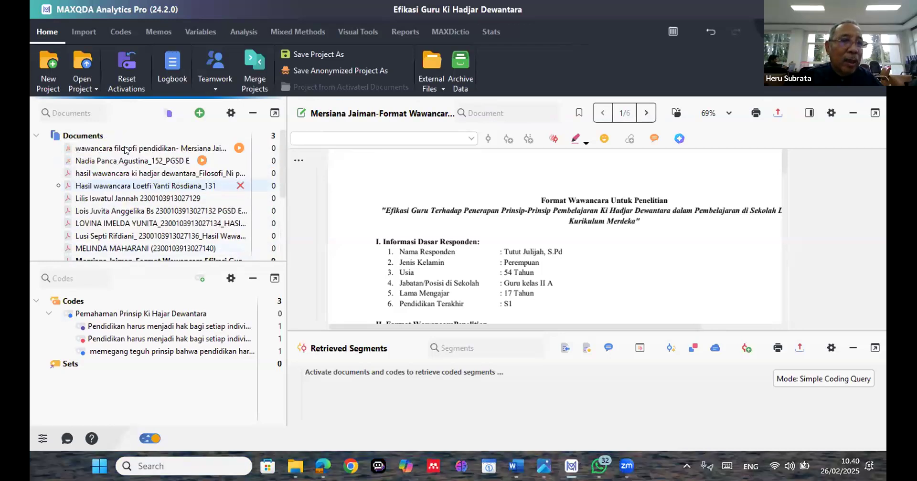
click(125, 149)
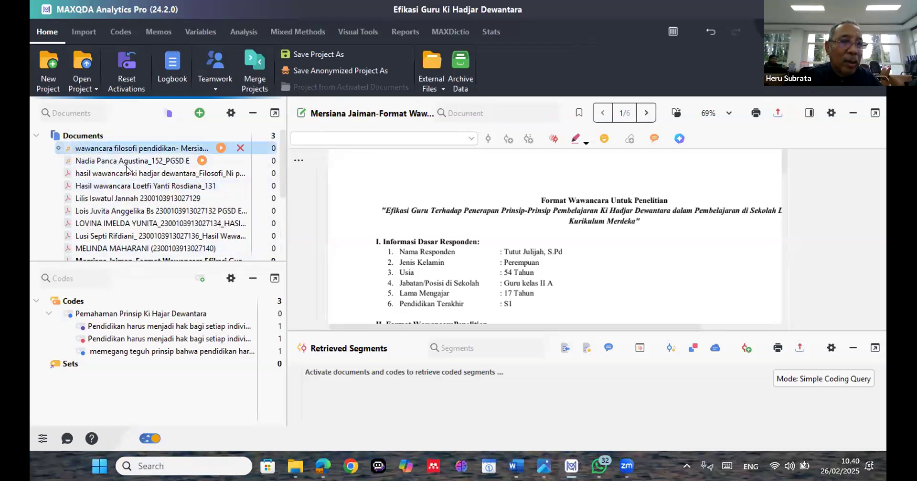
scroll(142, 214, down, 1)
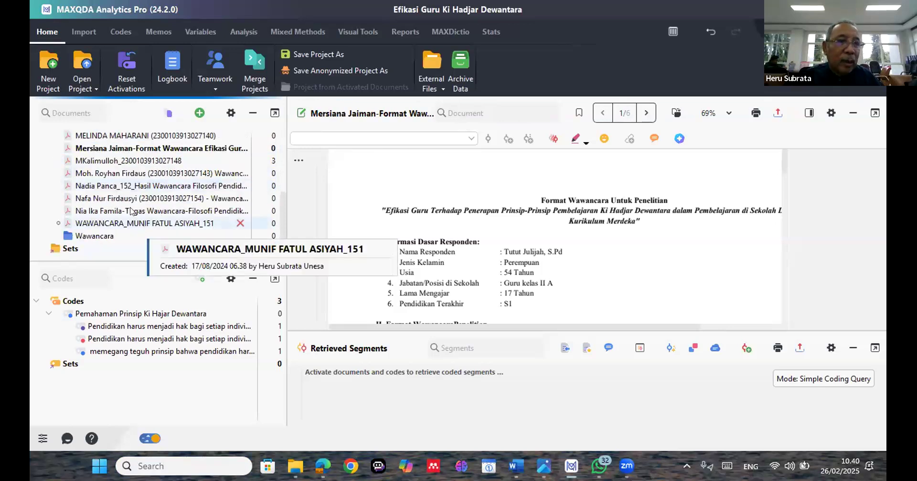
click(132, 222)
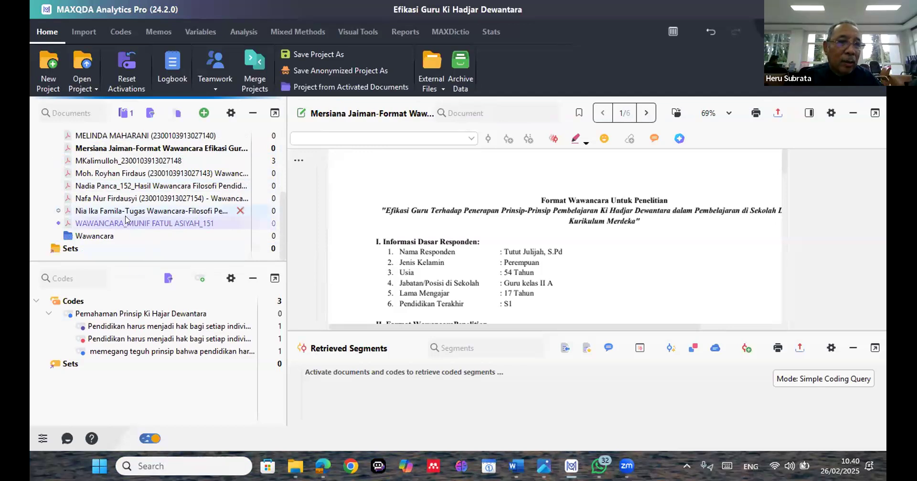
ctrl+click(111, 136)
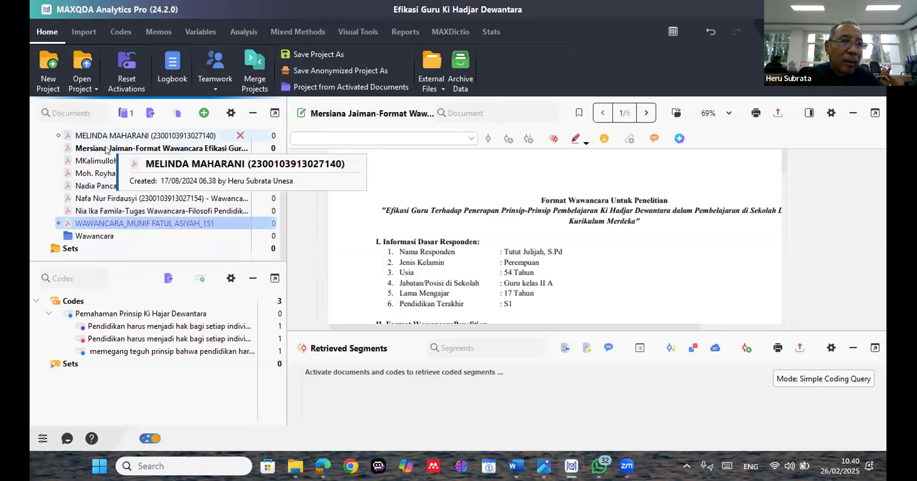
ctrl+click(104, 152)
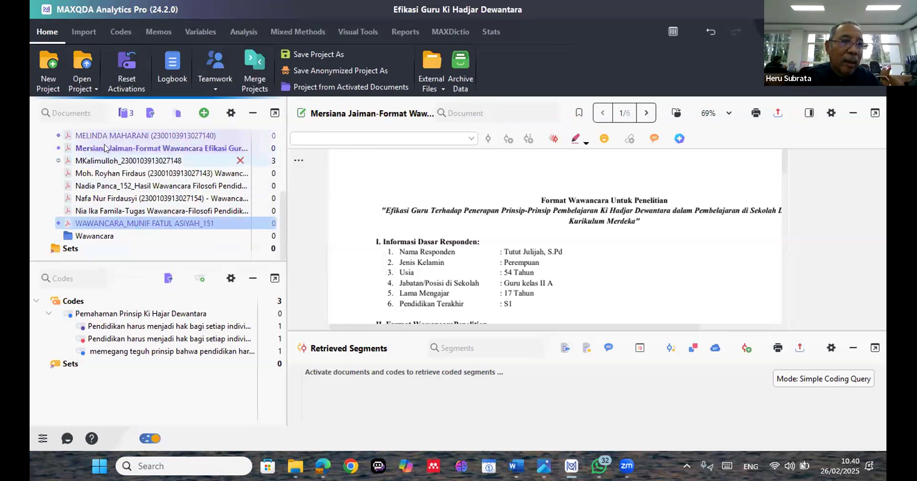
click(58, 137)
click(59, 148)
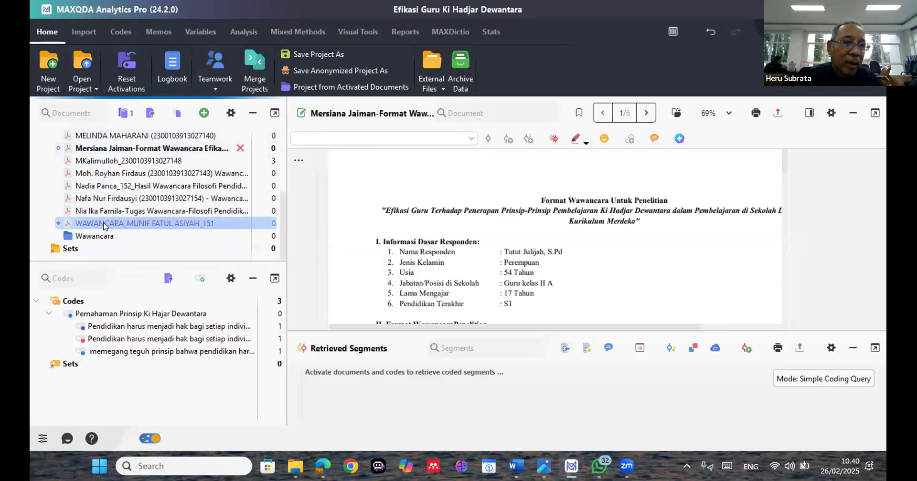
Move all the interview transcripts and PDFs into the Wawancara document group and dismiss the trial notice
drag(108, 239, 164, 187)
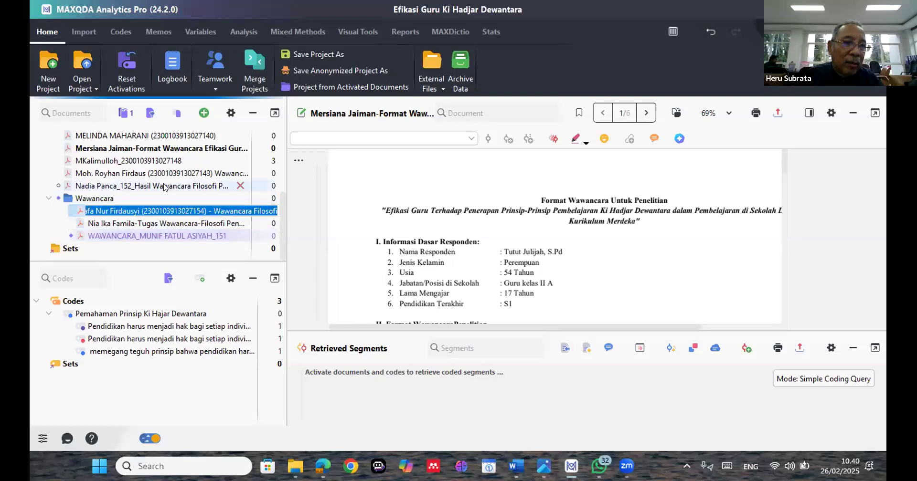
click(164, 187)
drag(175, 171, 176, 183)
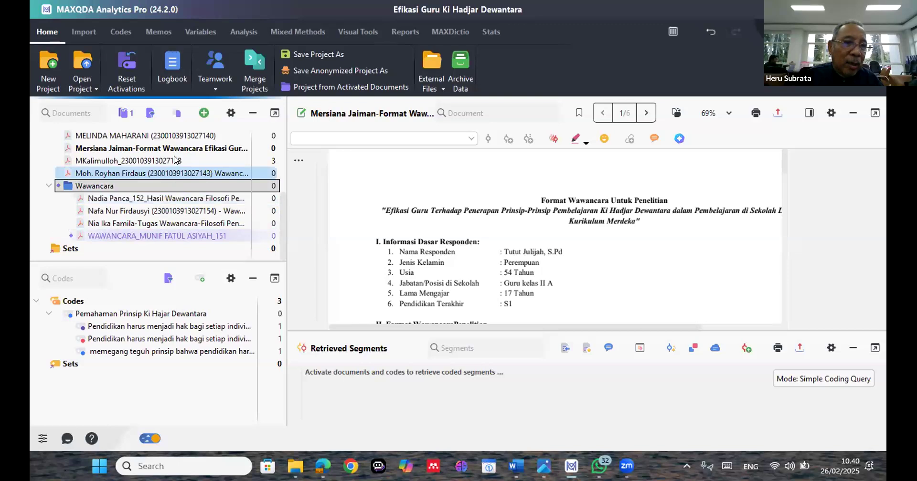
click(174, 160)
mouse_move(173, 160)
mouse_down()
mouse_move(173, 173)
mouse_move(167, 151)
mouse_up()
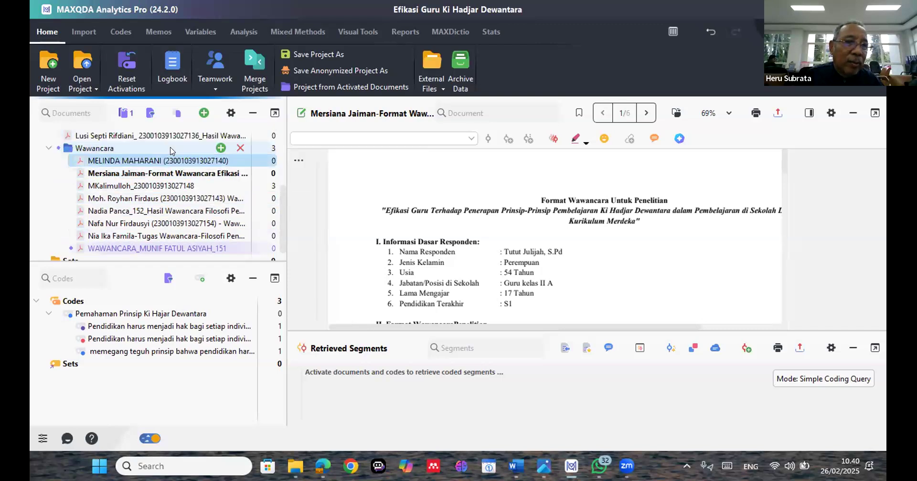
scroll(167, 160, up, 1)
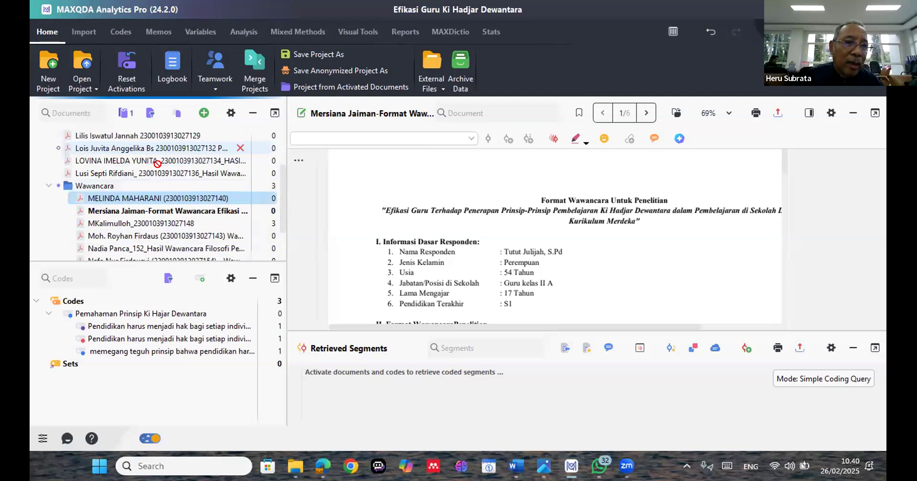
drag(162, 186, 172, 165)
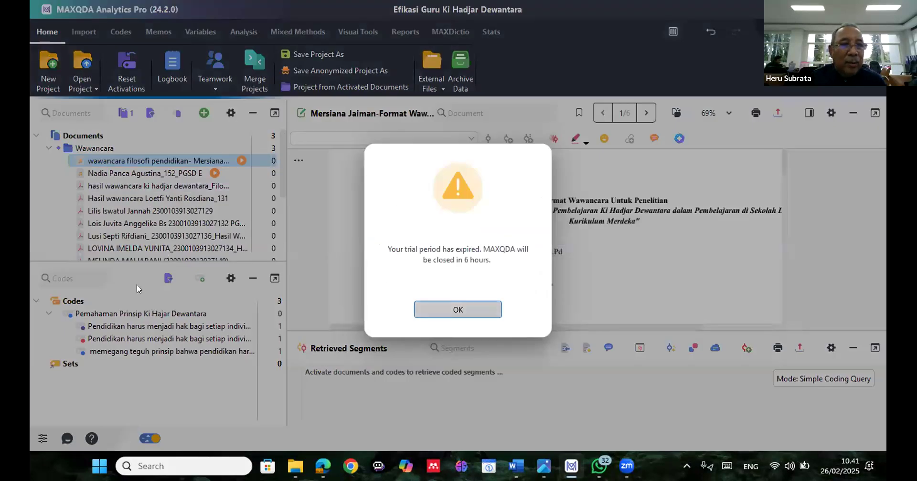
key(Return)
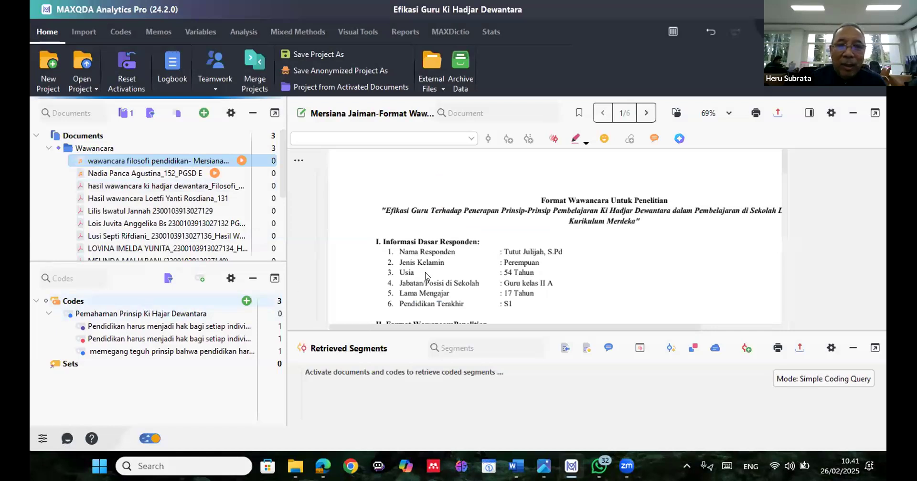
Select the topic text "Penerapan Prinsip-prinsip Pembelajaran" in row 2 of the open interview PDF's question table for copying
scroll(426, 277, down, 10)
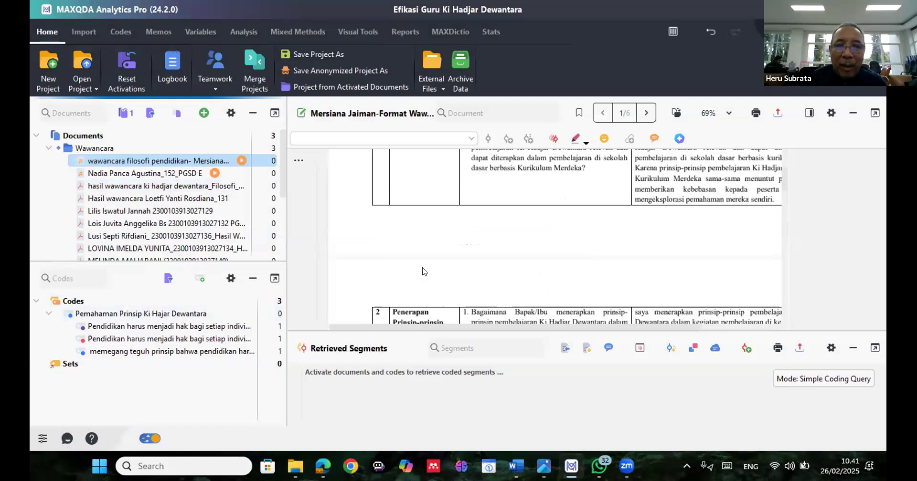
scroll(425, 271, up, 5)
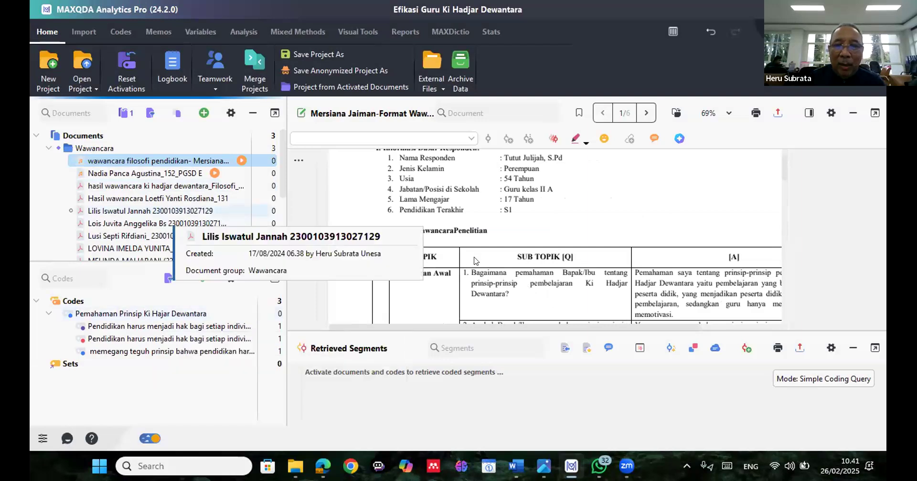
scroll(472, 266, down, 3)
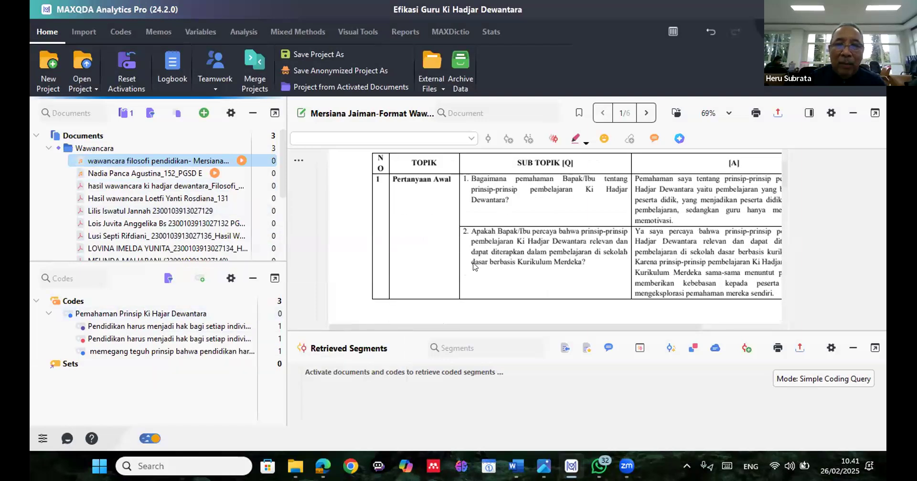
scroll(473, 266, down, 3)
scroll(395, 224, down, 3)
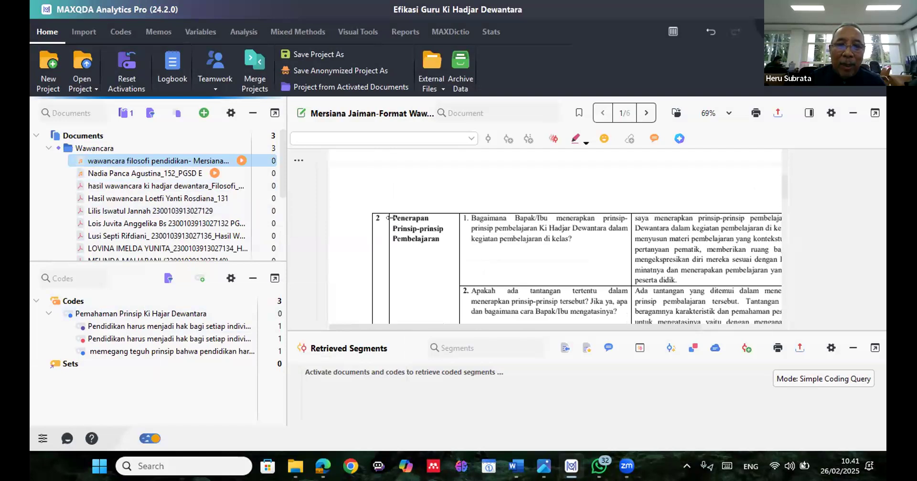
drag(390, 217, 437, 246)
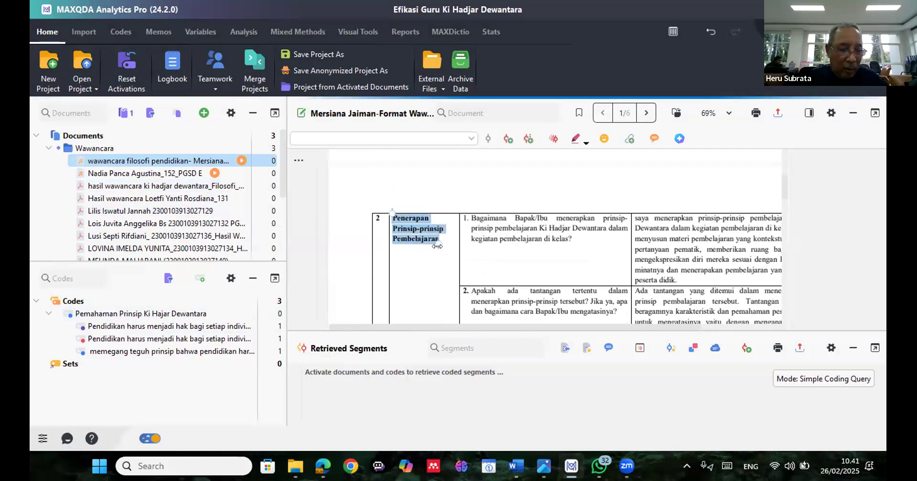
drag(436, 246, 197, 289)
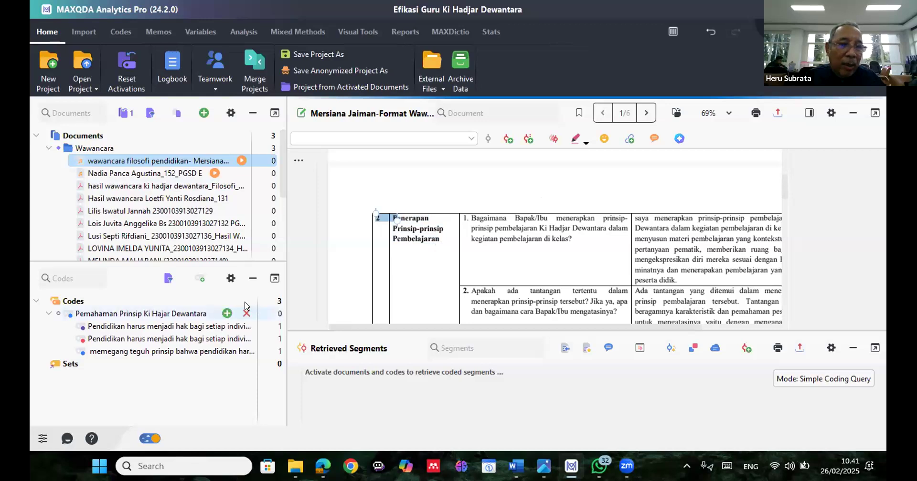
Paste the copied topic text as the name of a new top-level code and trim it to "Penerapan Prinsip-prinsip Pembelajaran", without the source reference
click(227, 313)
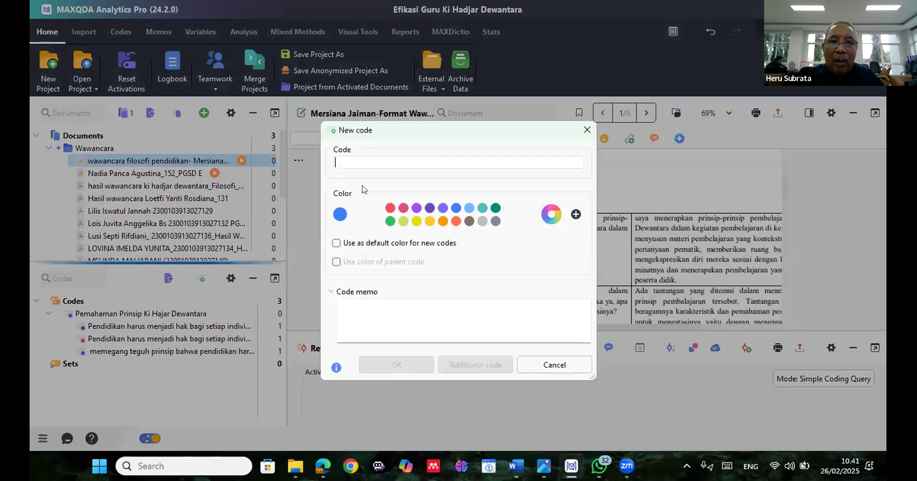
key(ctrl+v)
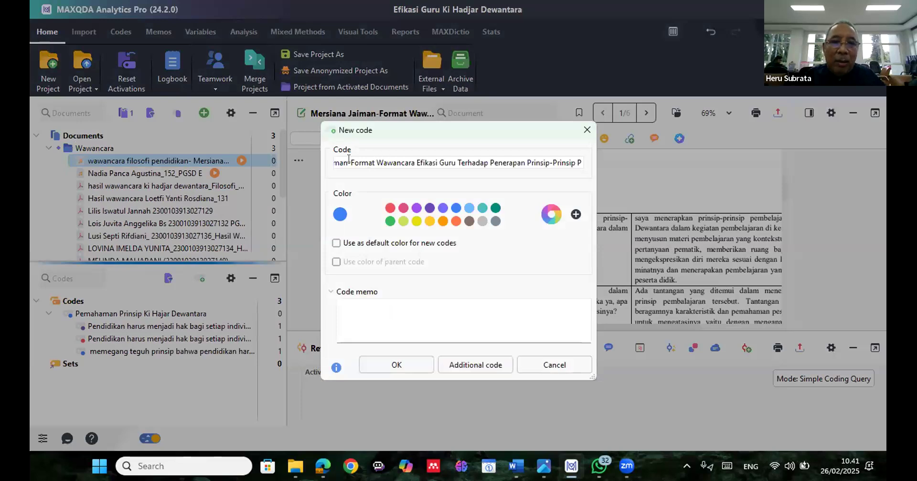
click(349, 159)
key(Delete)
key(Delete)
key(Delete)
key(Delete)
key(Delete)
key(Delete)
key(Delete)
key(Delete)
key(Delete)
key(Delete)
key(Delete)
key(Delete)
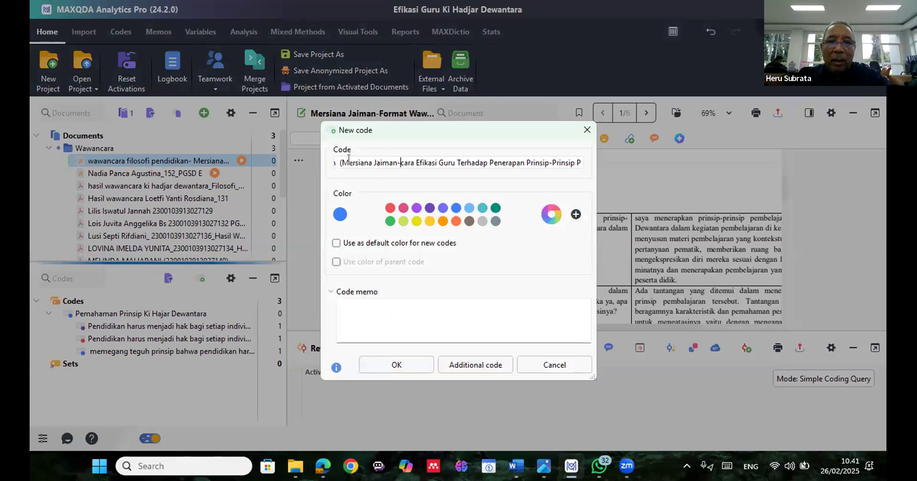
key(Delete)
key(Delete)
key(Delete)
key(Delete)
key(Delete)
key(Delete)
key(Delete)
drag(487, 163, 403, 162)
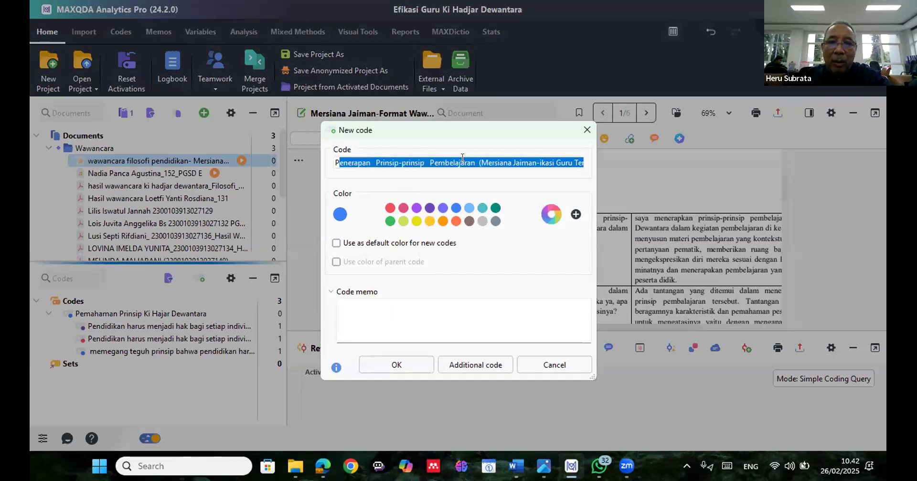
drag(478, 155, 476, 157)
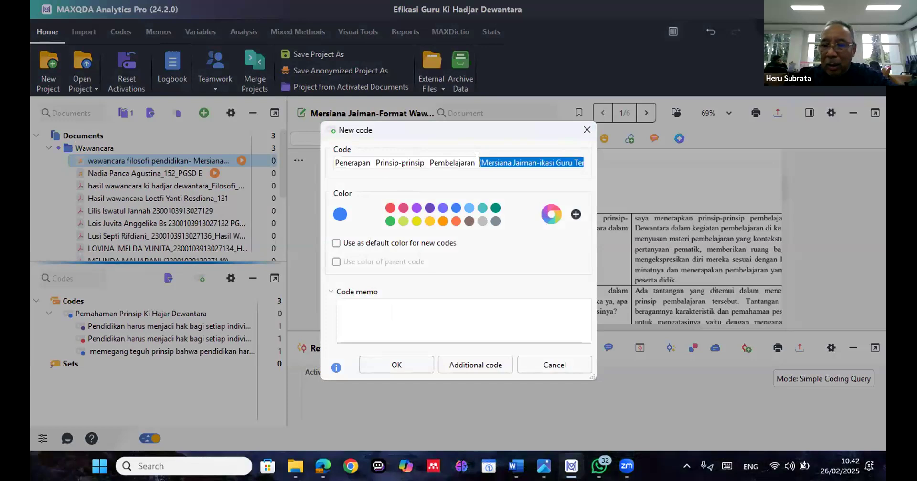
key(ctrl+v)
key(BackSpace)
key(shift+Home)
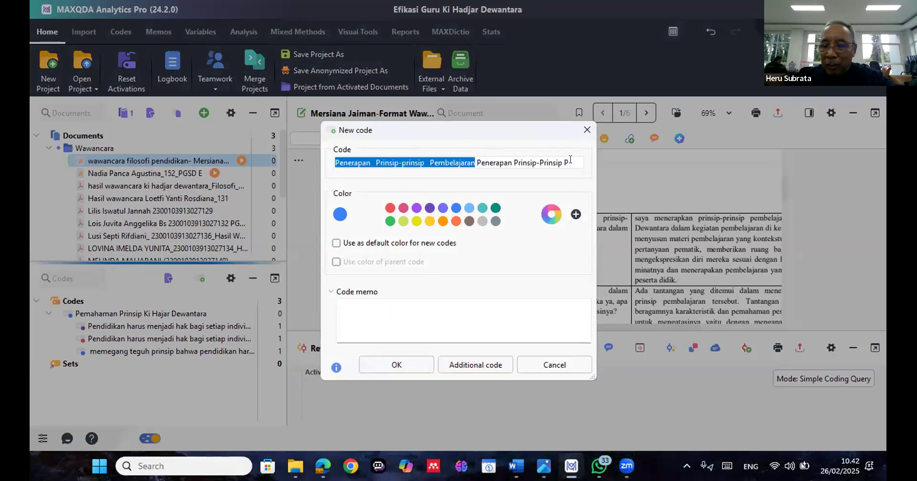
shift+click(568, 156)
click(569, 160)
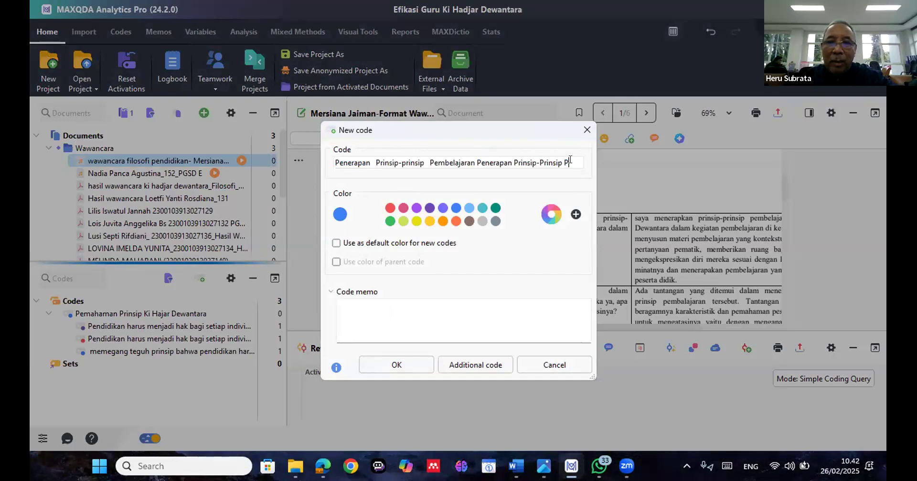
key(BackSpace)
key(BackSpace)
key(BackSpace)
key(BackSpace)
key(BackSpace)
key(BackSpace)
key(BackSpace)
key(BackSpace)
key(BackSpace)
key(BackSpace)
key(BackSpace)
key(BackSpace)
key(BackSpace)
key(BackSpace)
key(BackSpace)
key(BackSpace)
key(BackSpace)
key(BackSpace)
key(BackSpace)
key(BackSpace)
key(BackSpace)
key(BackSpace)
key(BackSpace)
key(BackSpace)
key(BackSpace)
key(BackSpace)
key(BackSpace)
key(BackSpace)
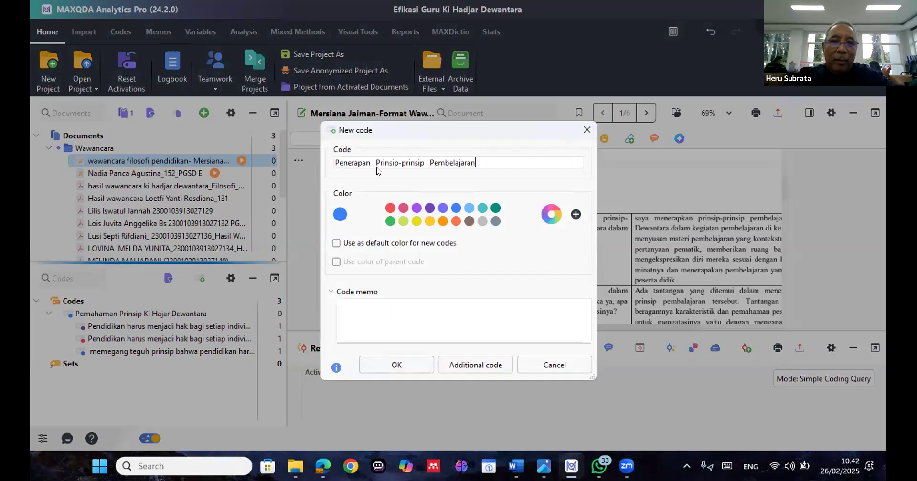
Remove the surplus spaces between the words of the new code's name "Penerapan Prinsip-prinsip Pembelajaran"
click(375, 162)
key(BackSpace)
click(421, 162)
key(BackSpace)
key(BackSpace)
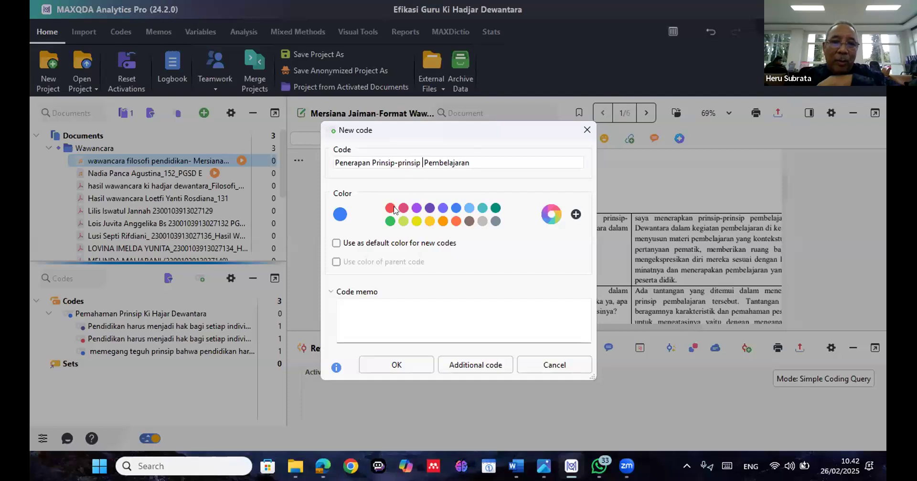
Set the new code's colour to orange-red and create the code
click(390, 208)
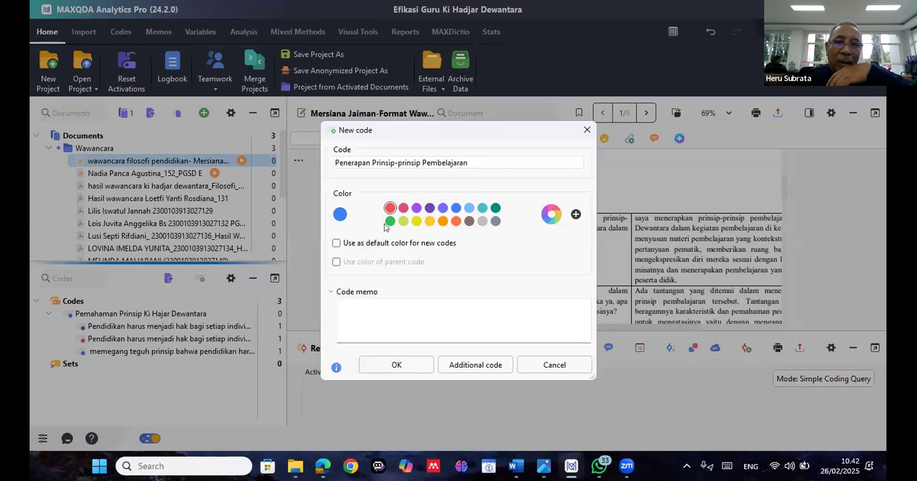
click(416, 208)
click(455, 220)
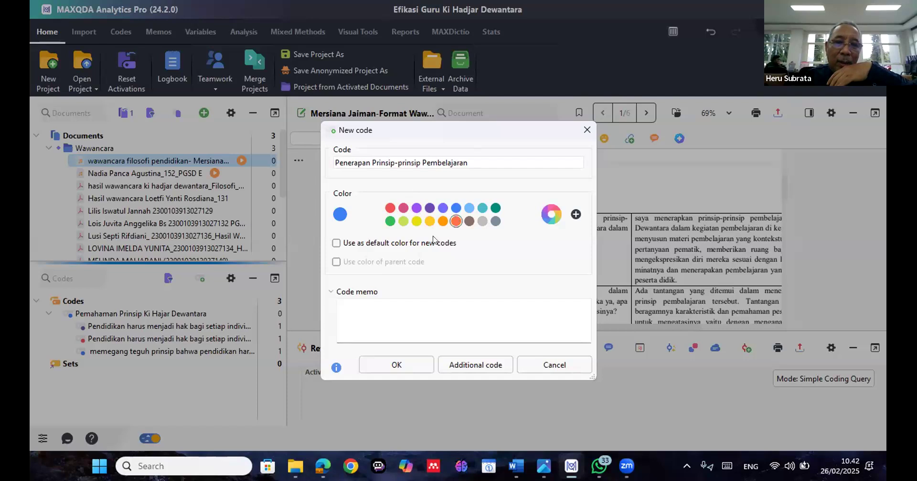
click(421, 365)
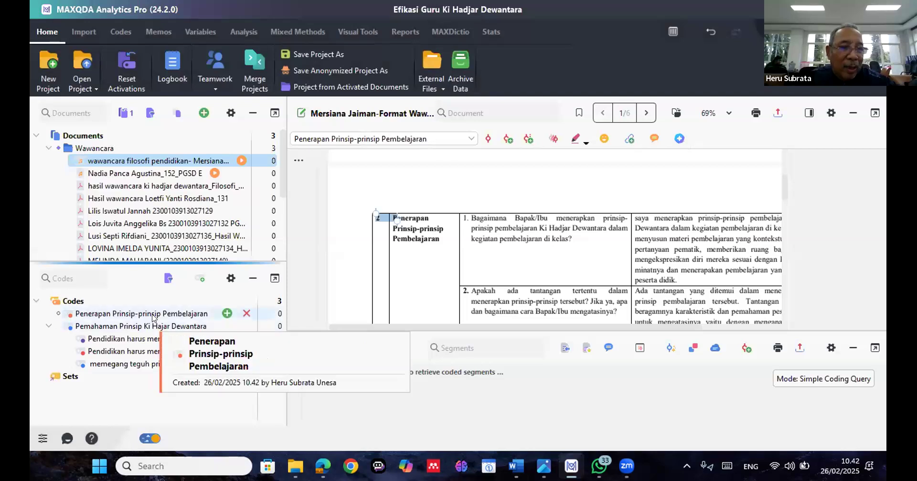
Code "dengan menyusun materi pembelajaran yang kontekstual" in the answer to row 2's question 1 with Penerapan Prinsip-prinsip Pembelajaran
click(153, 317)
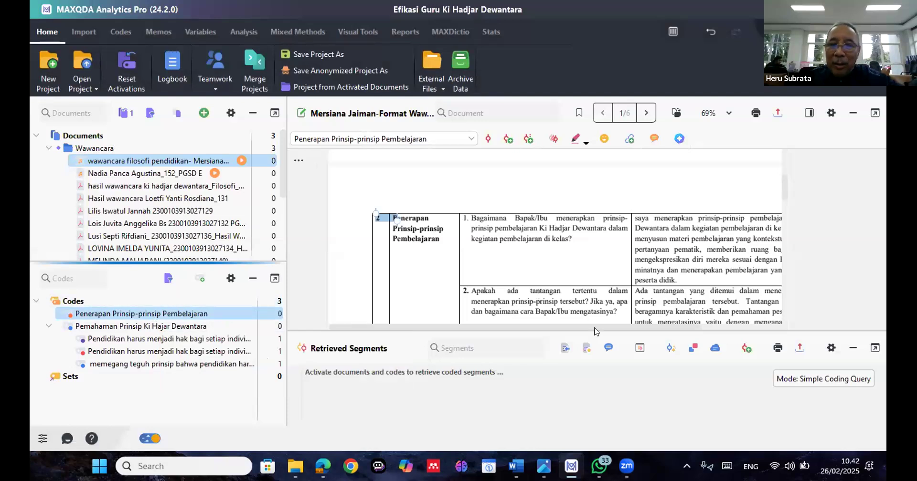
drag(614, 327, 645, 326)
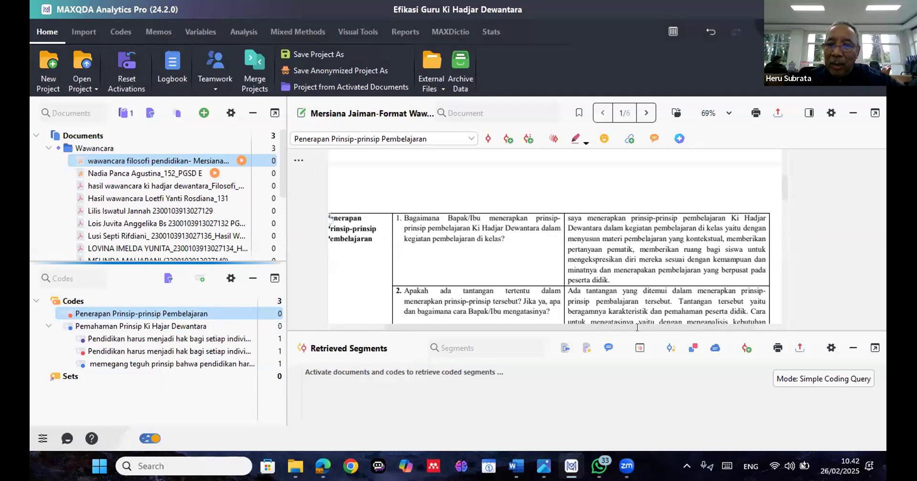
drag(639, 327, 643, 326)
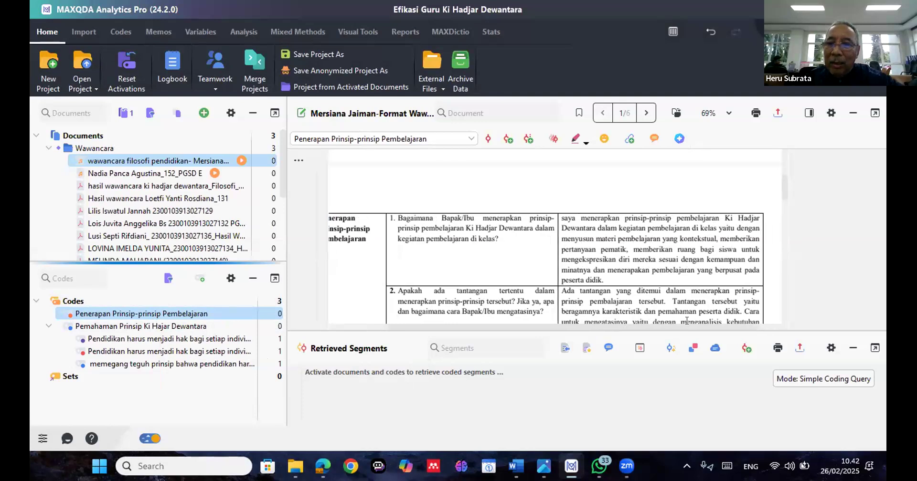
scroll(687, 321, right, 2)
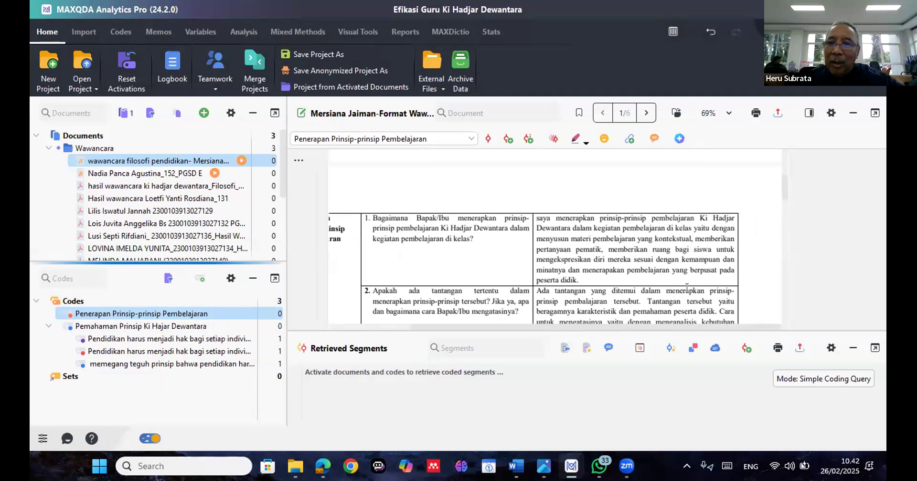
scroll(707, 232, left, 3)
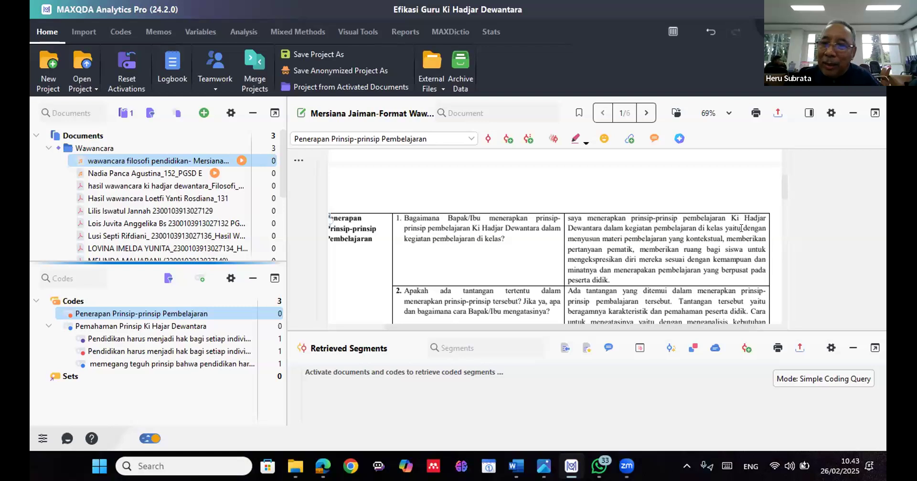
drag(729, 229, 743, 228)
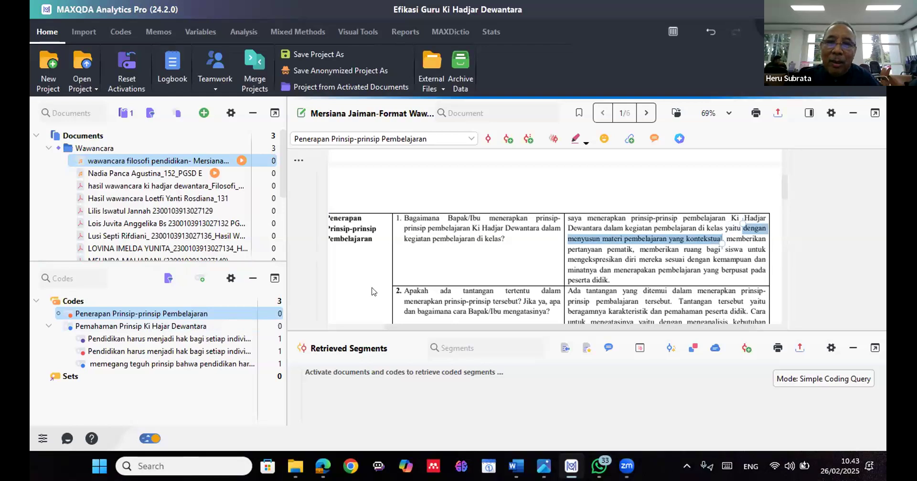
click(488, 139)
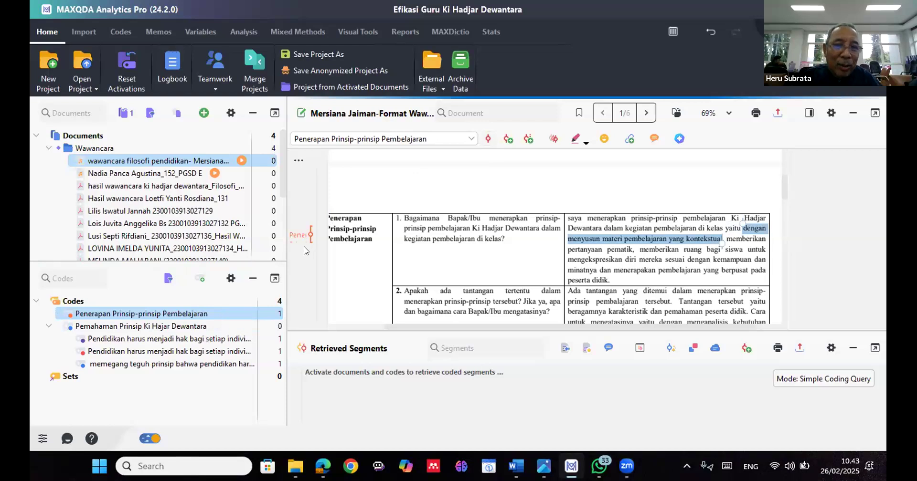
Code the phrase "memberikan pertanyaan pematik" in the same answer with Penerapan Prinsip-prinsip Pembelajaran
drag(395, 324, 372, 328)
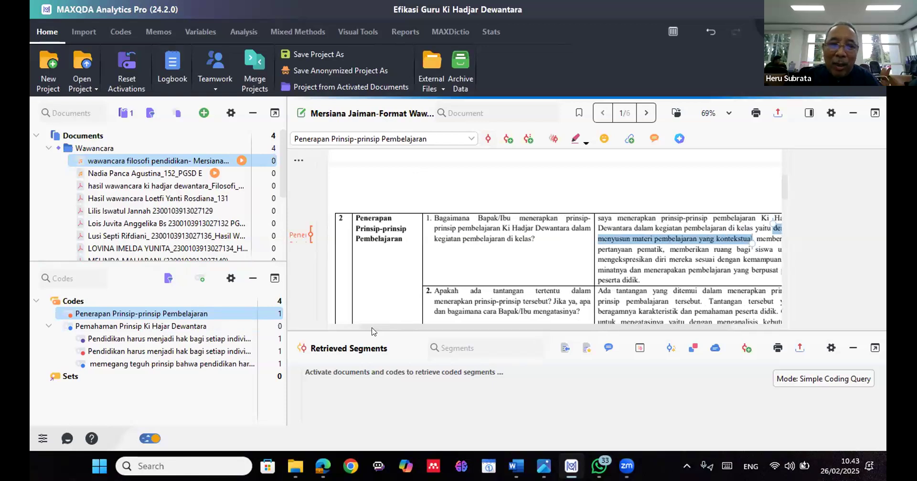
drag(373, 327, 425, 335)
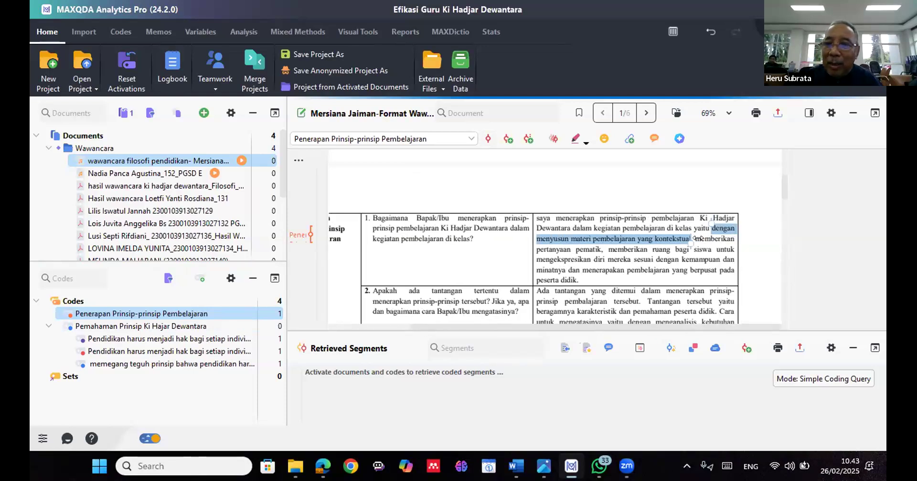
drag(695, 239, 597, 248)
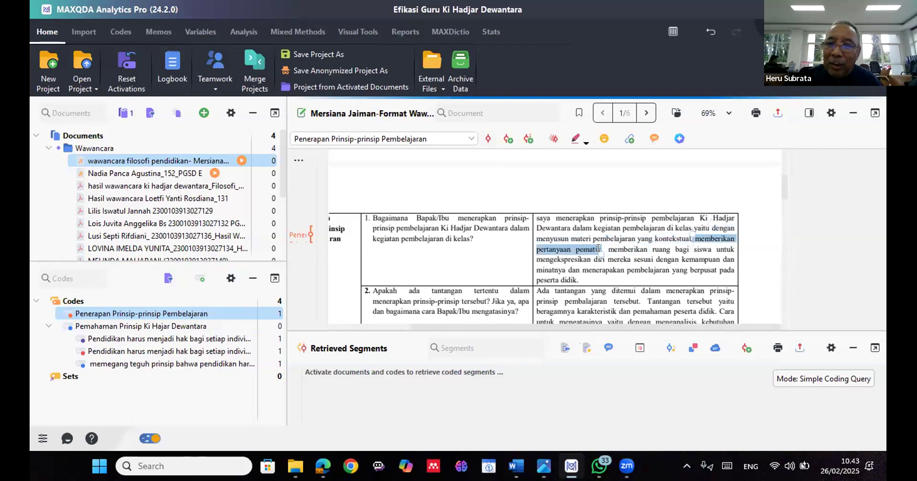
click(488, 140)
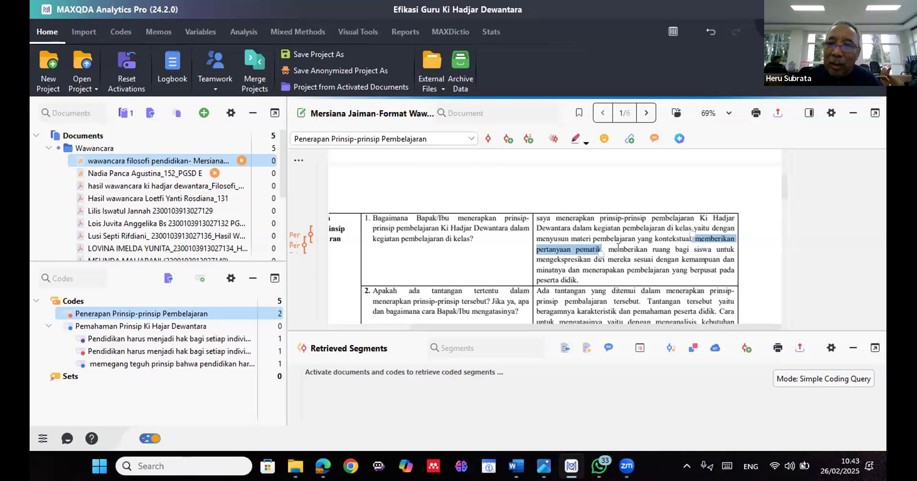
Code the rest of the answer, from "memberikan ruang bagi siswa" to "peserta didik", with Penerapan Prinsip-prinsip Pembelajaran
click(617, 247)
drag(576, 271, 576, 277)
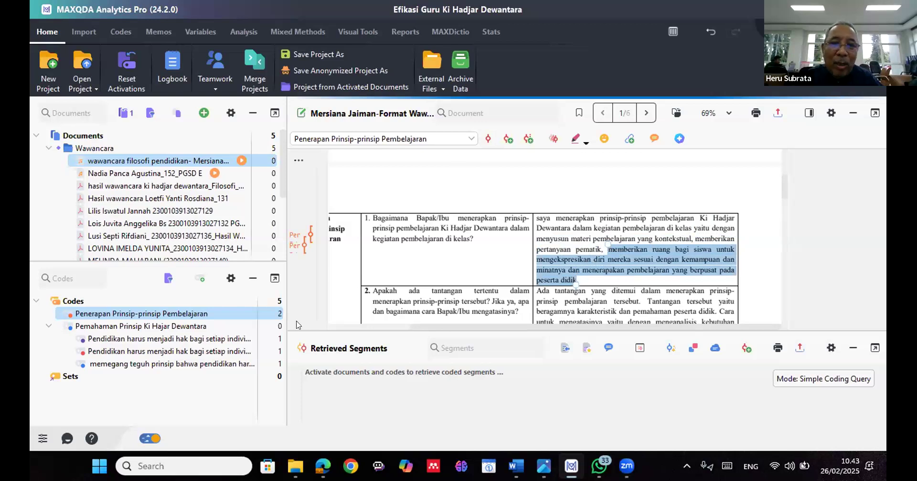
click(487, 139)
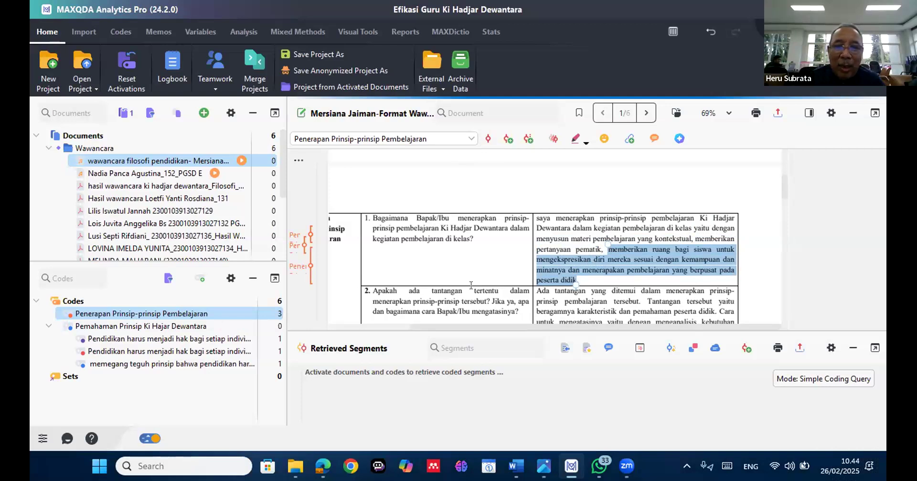
scroll(454, 246, down, 2)
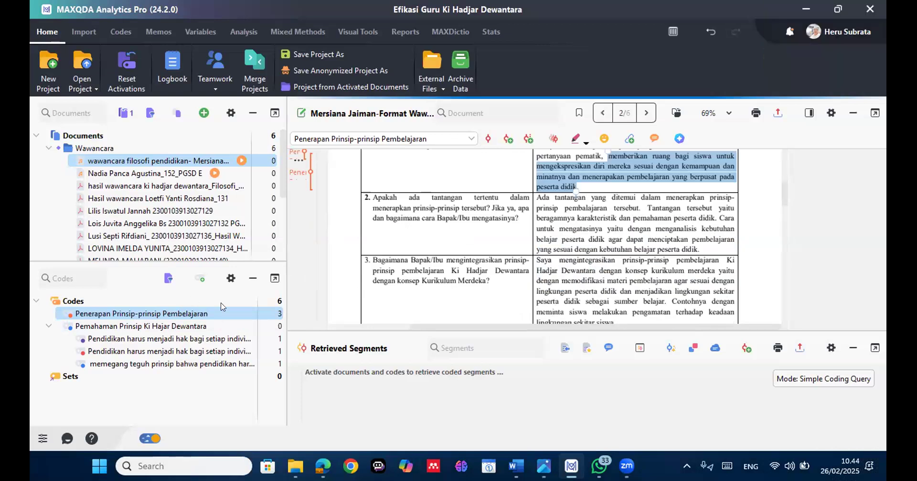
mouse_move(246, 300)
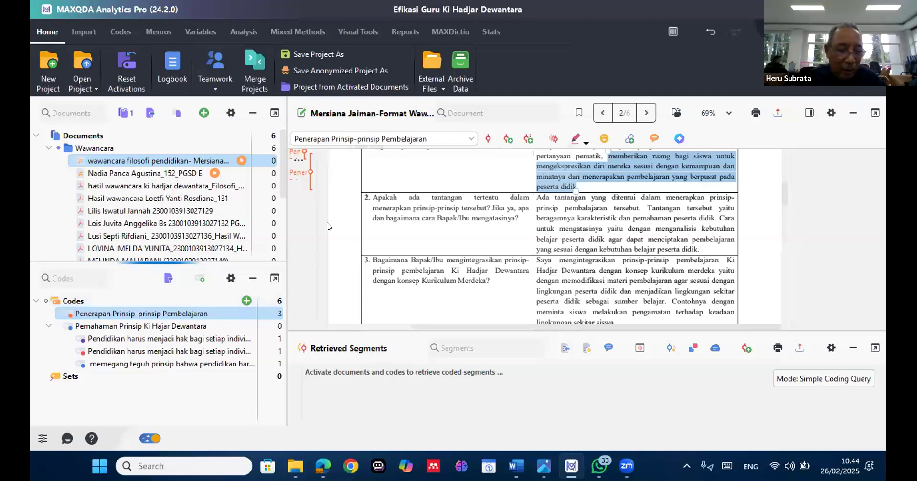
click(245, 301)
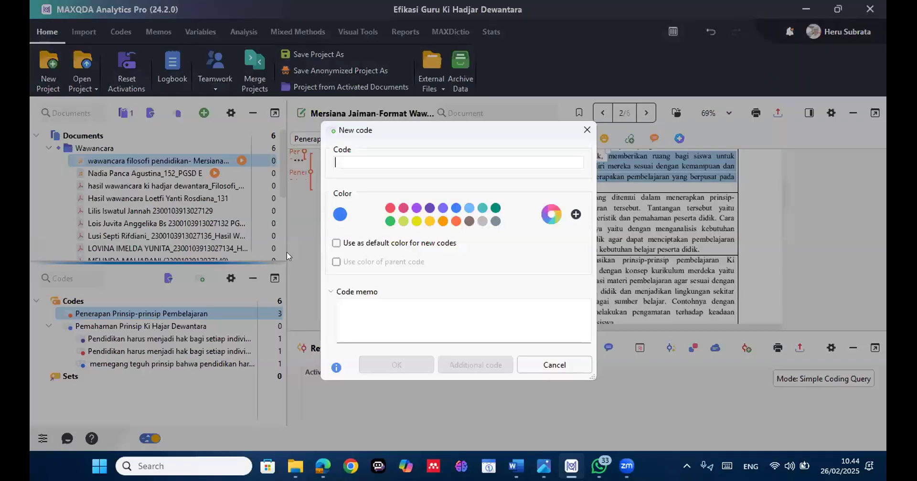
text(Tantangan)
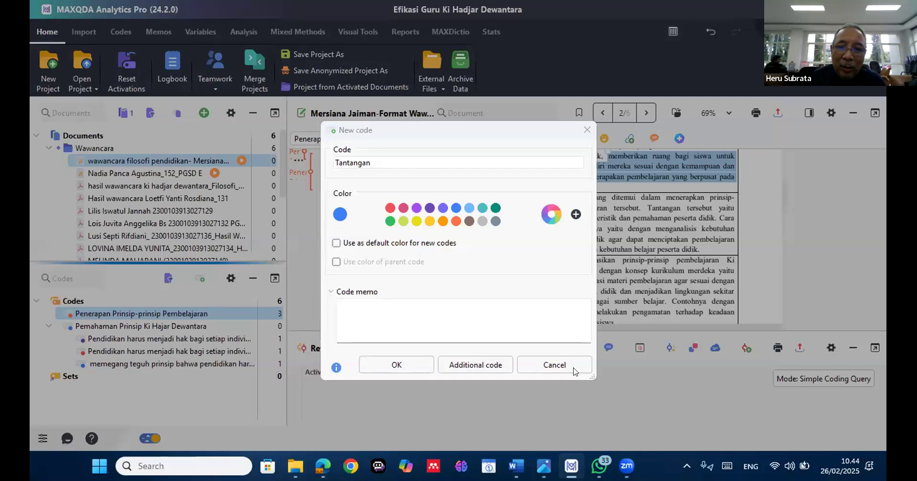
key(Escape)
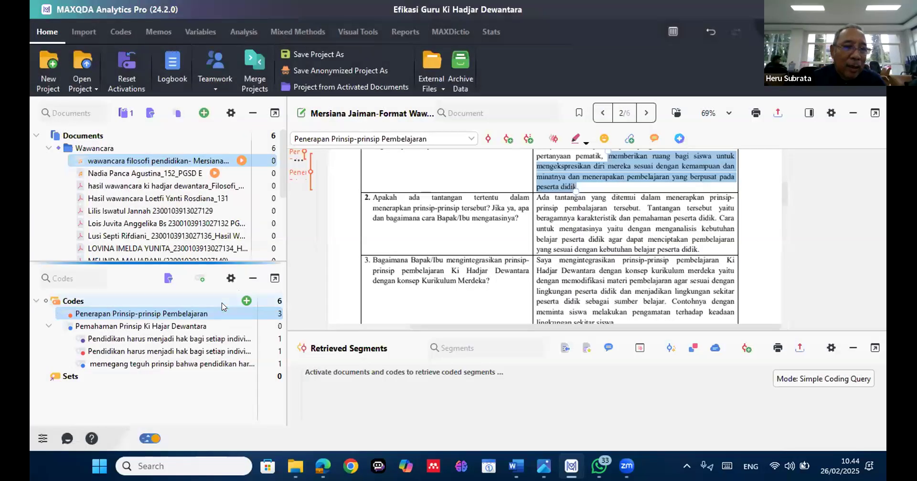
Create a new top-level code named Tantangan with an orange colour
click(222, 306)
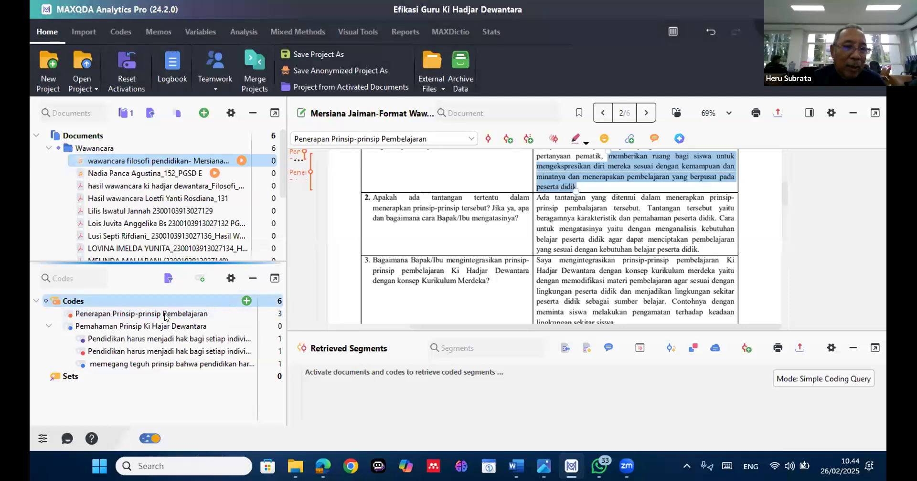
click(246, 300)
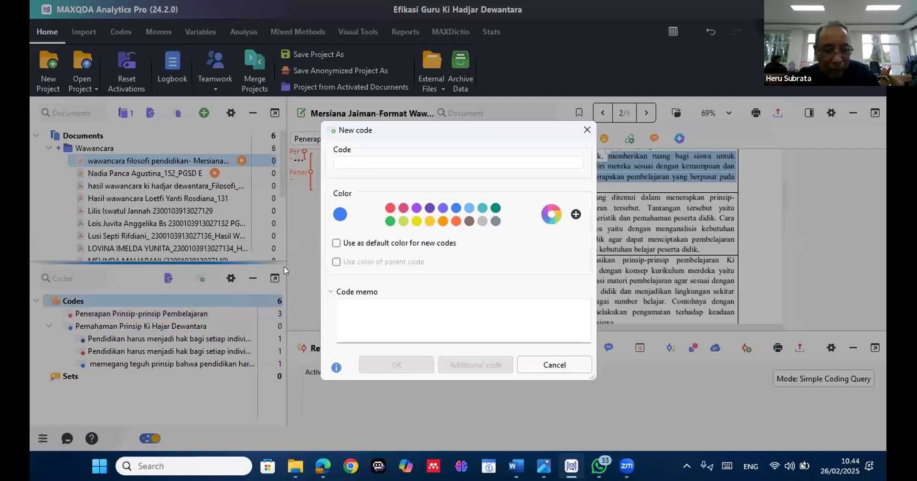
text(Tanta)
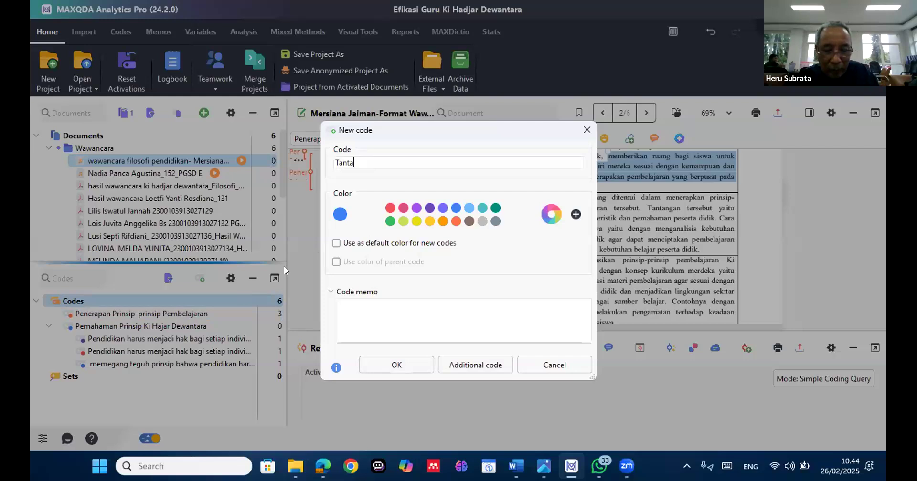
text(ngan)
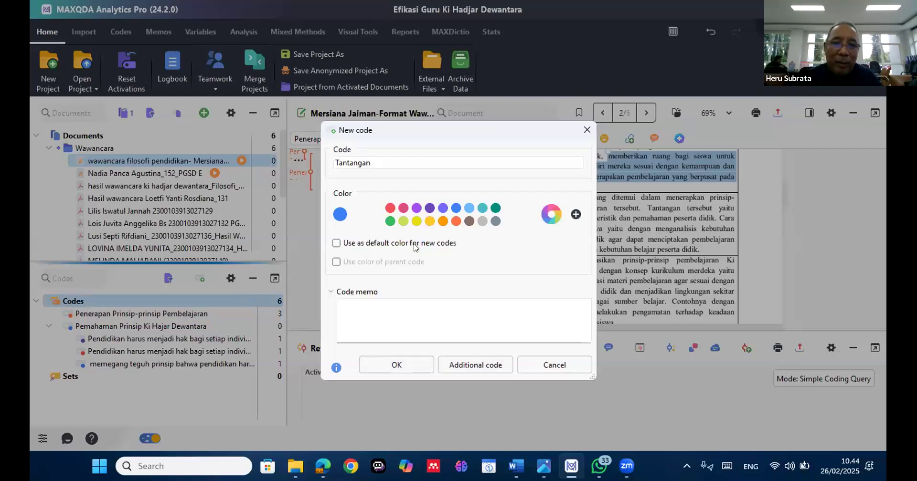
click(443, 226)
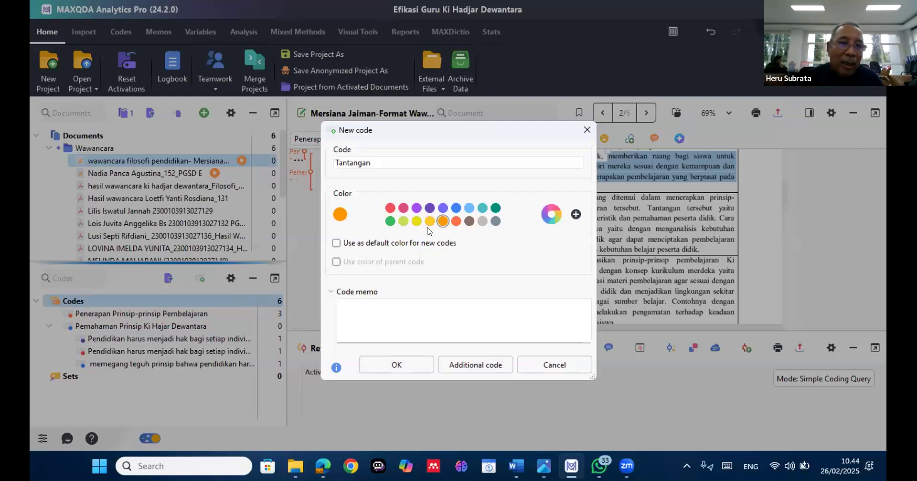
click(396, 366)
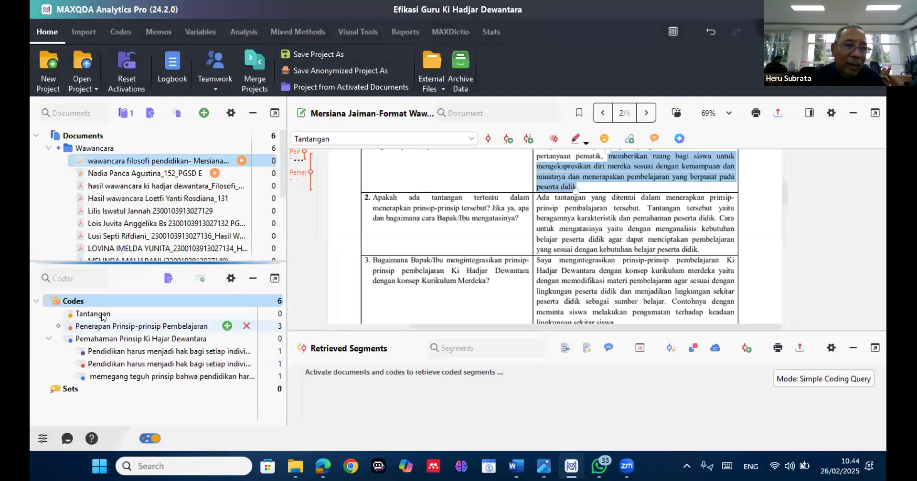
Code "beragamnya karakteristik dan pemahaman peserta didik" in the answer to row 2's question 2 with Tantangan
click(98, 314)
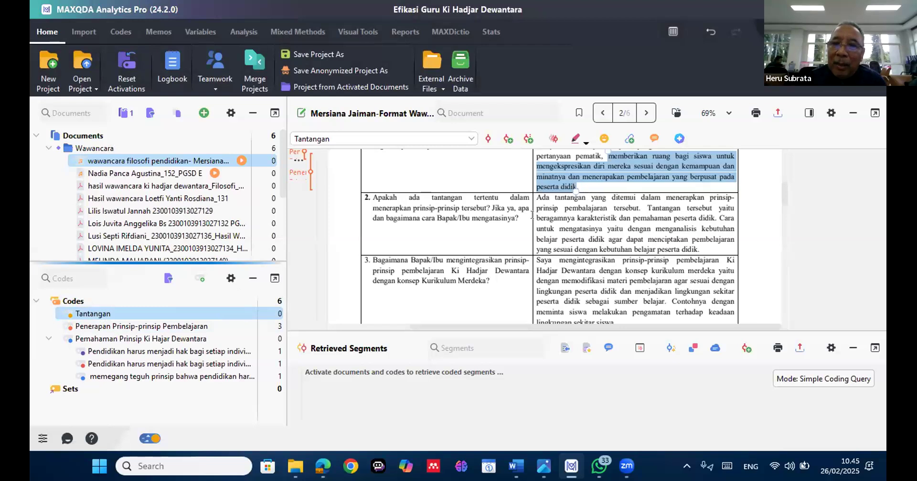
click(618, 216)
drag(693, 215, 715, 218)
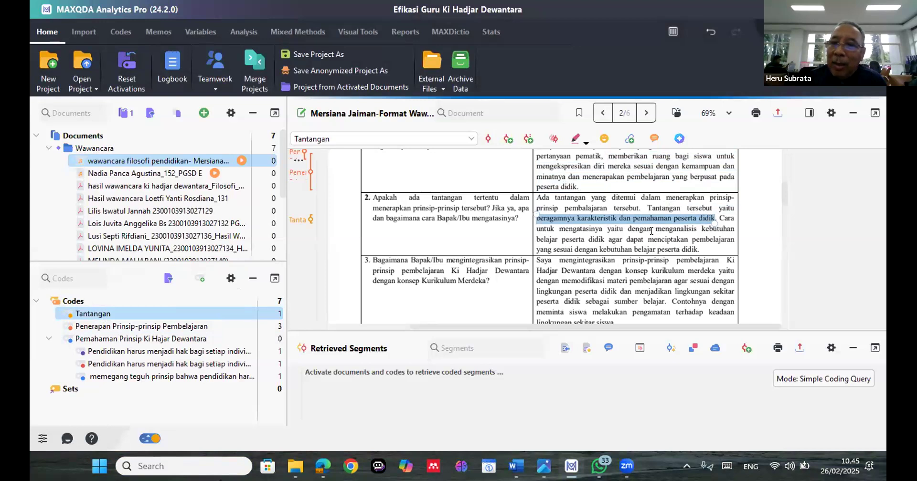
Code the closing passage of the same answer, from "menganalisis kebutuhan" to "belajar peserta didik", with Tantangan
drag(653, 229, 647, 239)
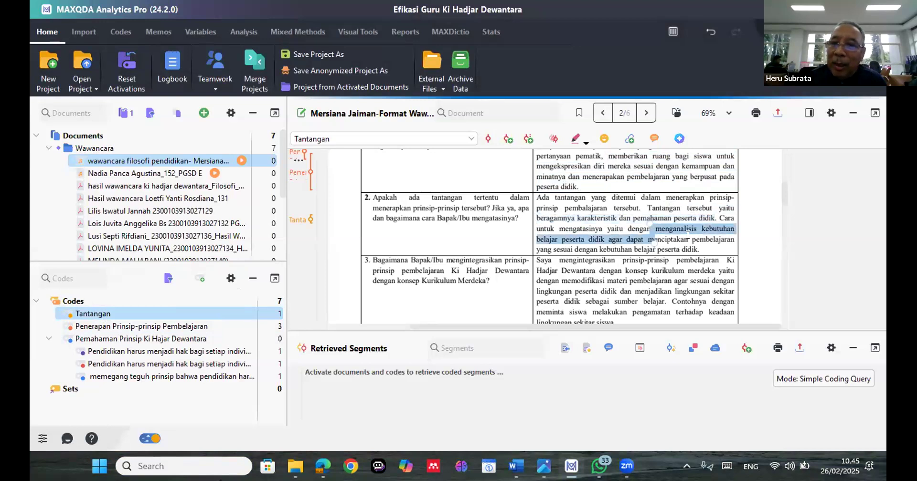
drag(696, 250, 696, 250)
click(487, 141)
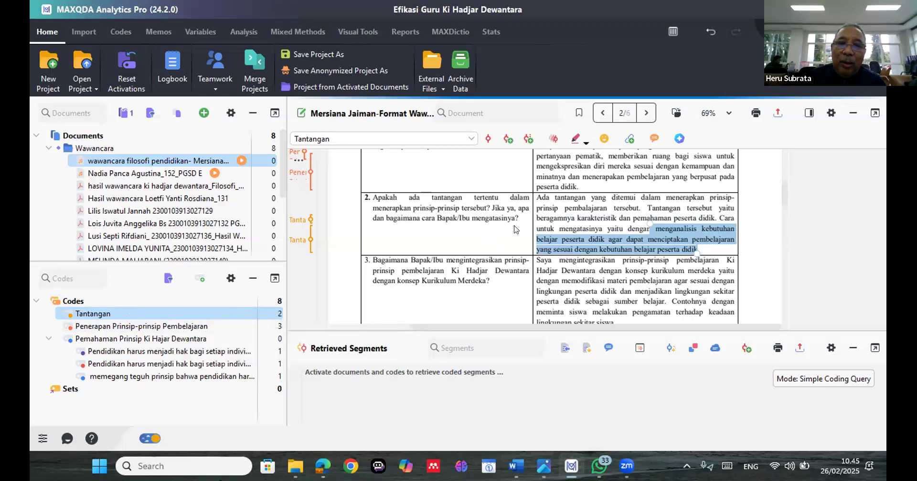
Open the recent project Assesmen dalam Pembelajaran Berbasis Kurikulum Merdeka di Sekolah Dasar stored in the Documents/MAXQDA24 folder
scroll(515, 229, down, 3)
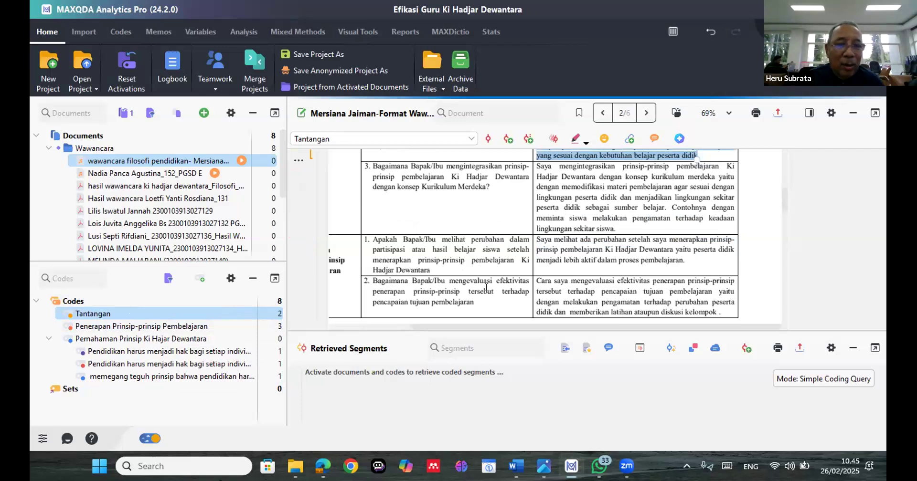
drag(486, 328, 434, 328)
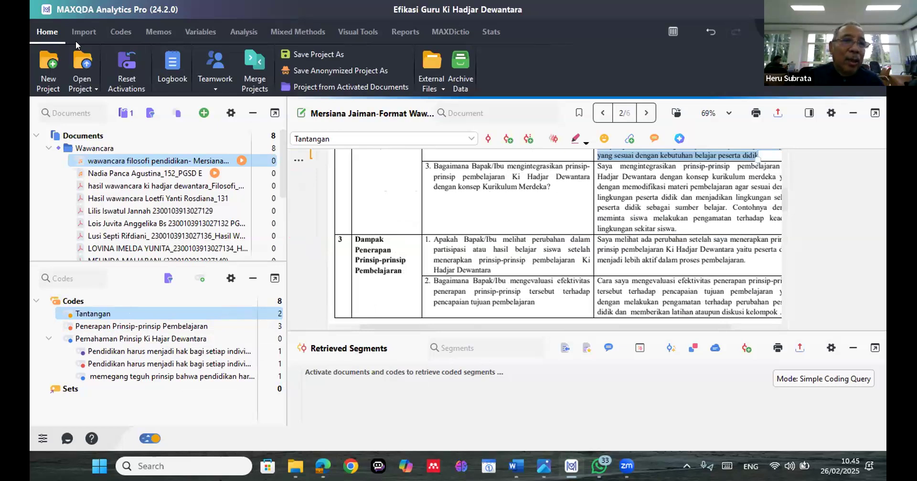
click(84, 84)
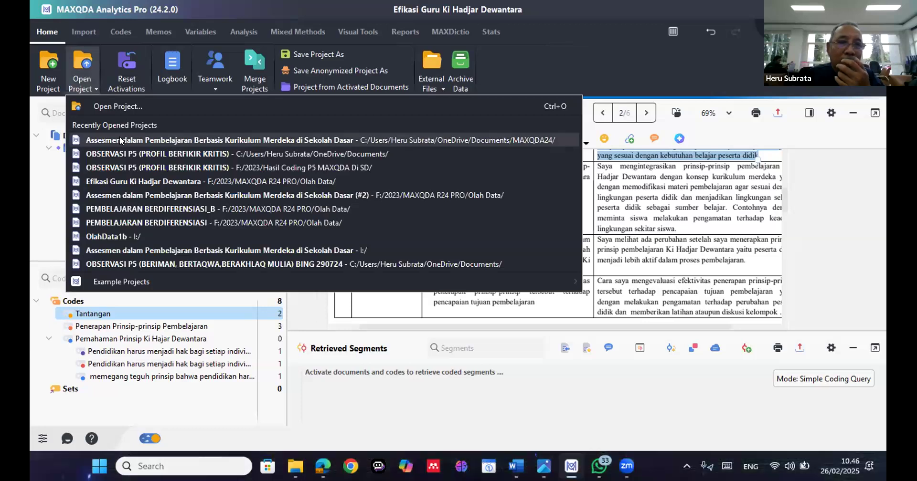
click(119, 136)
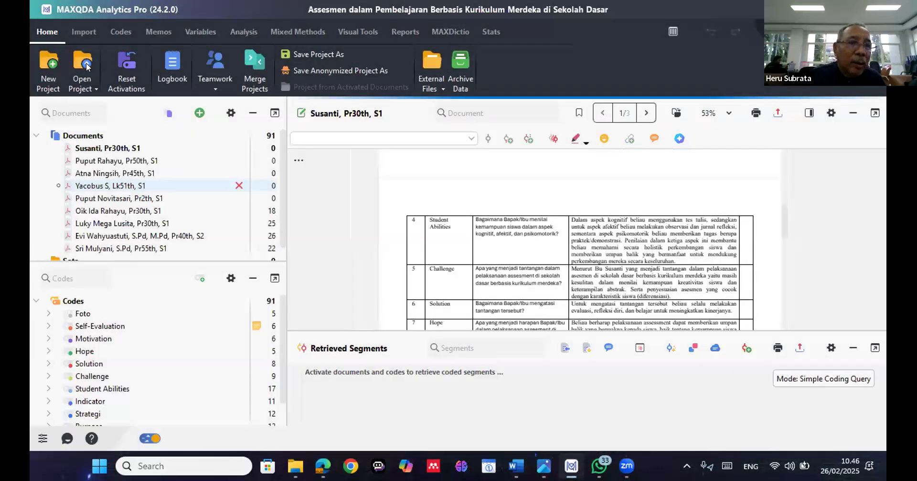
Open the copy of the Assesmen dalam Pembelajaran Berbasis Kurikulum Merdeka di Sekolah Dasar project stored on drive I: and accept its automatic backup
click(87, 67)
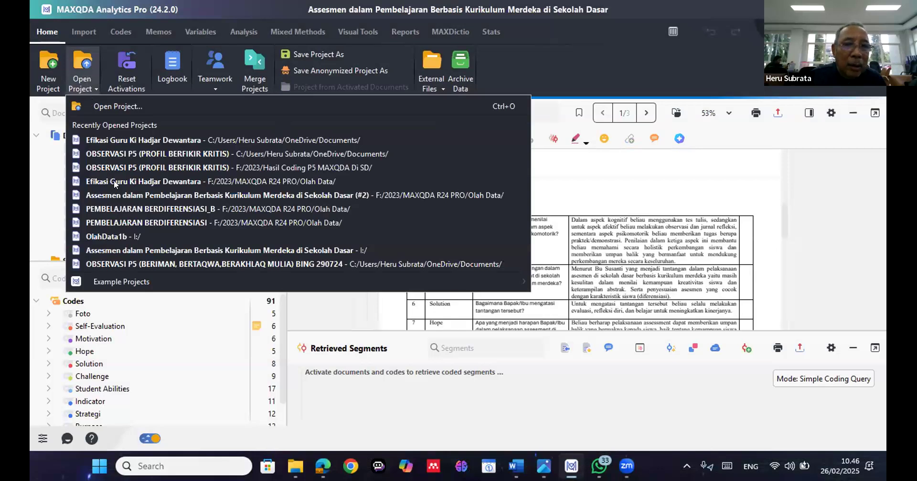
click(116, 251)
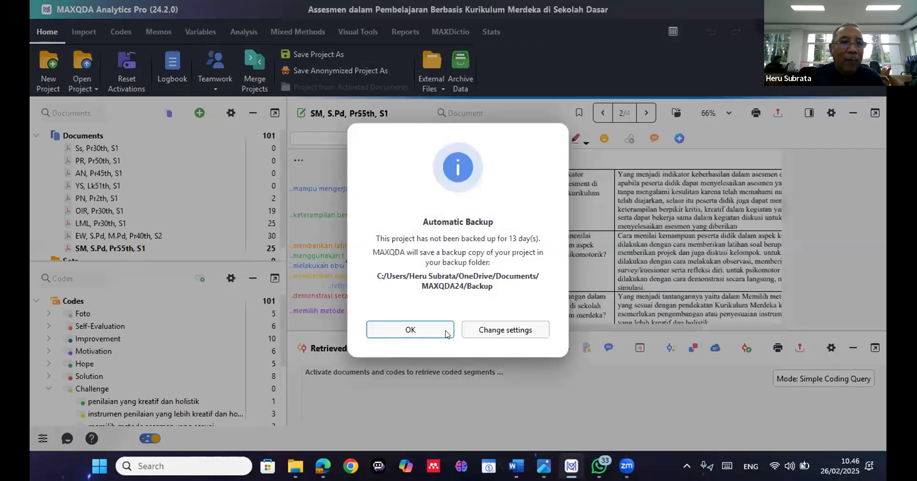
key(Return)
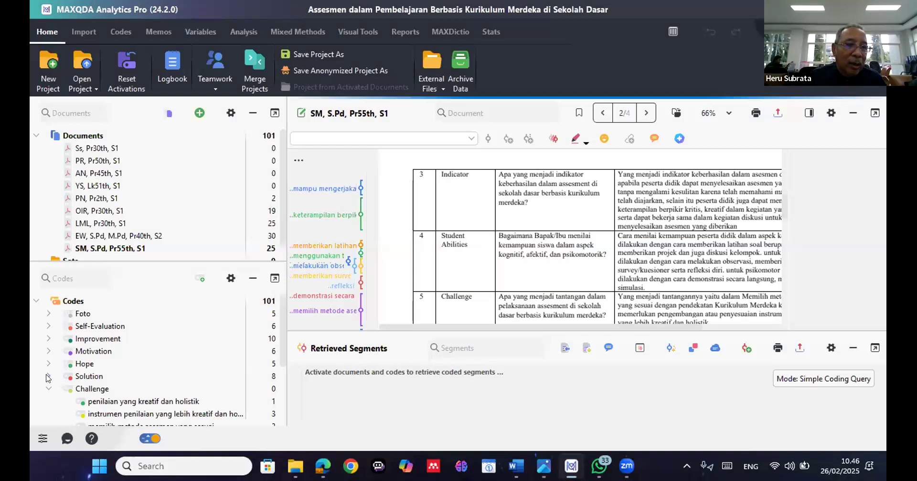
Inspect the subcodes of Solution, Foto and Self-Evaluation and the coded passages in the open interview
click(48, 377)
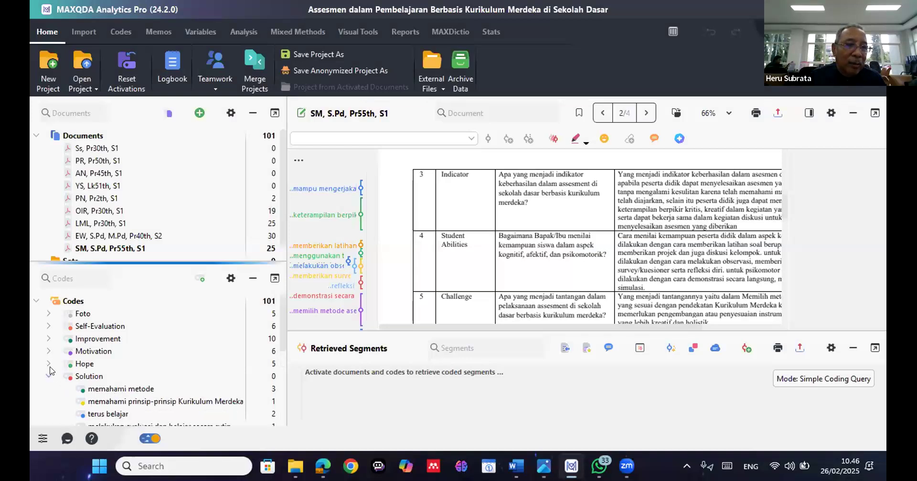
click(48, 313)
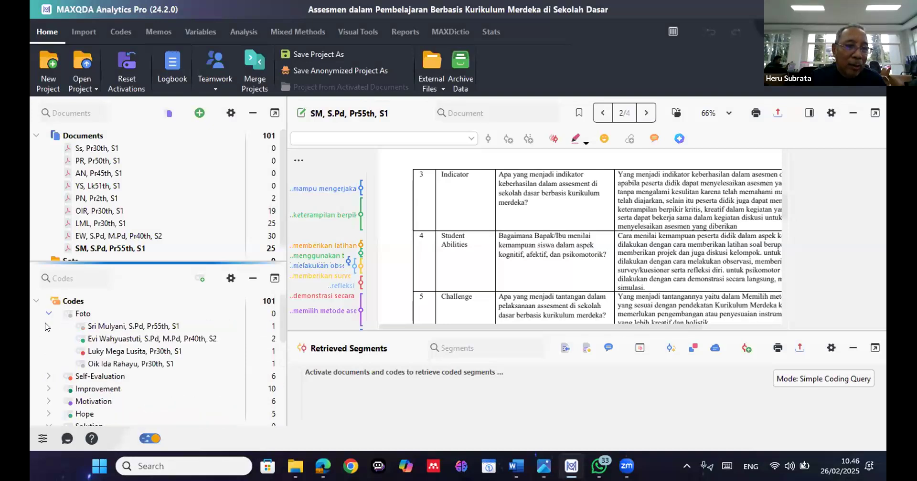
click(48, 314)
click(48, 326)
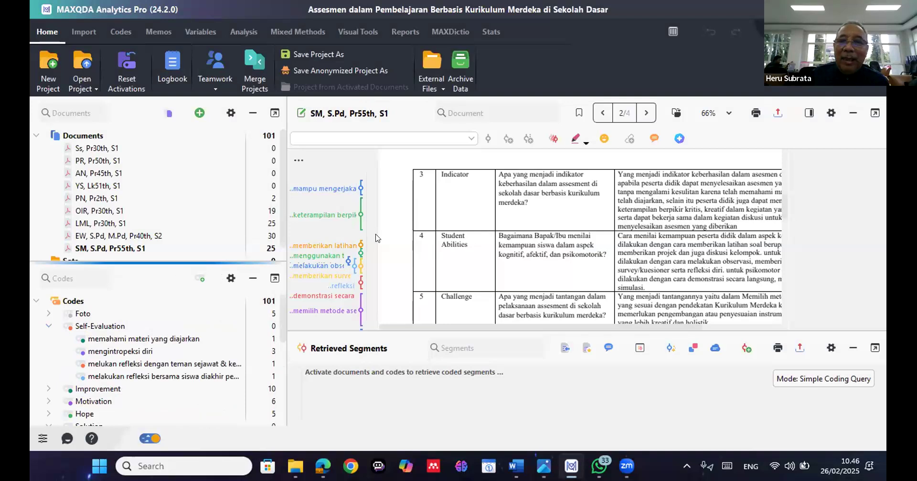
scroll(365, 257, down, 5)
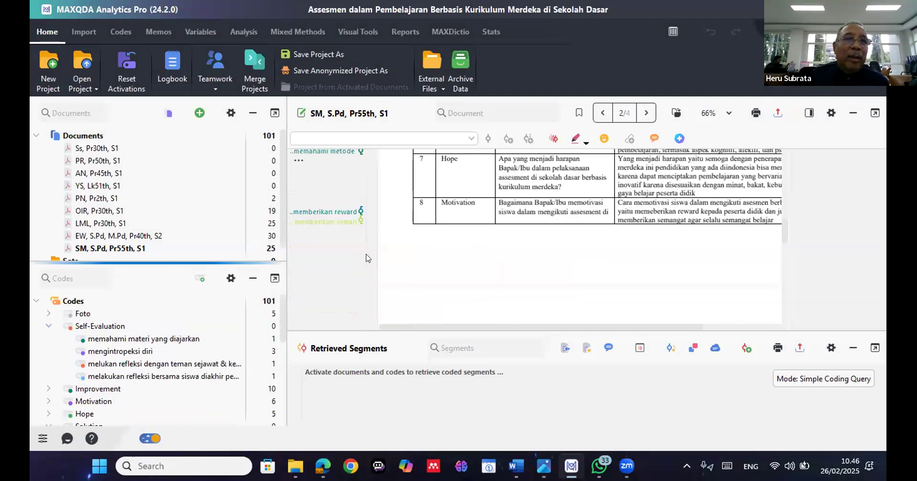
scroll(364, 258, up, 5)
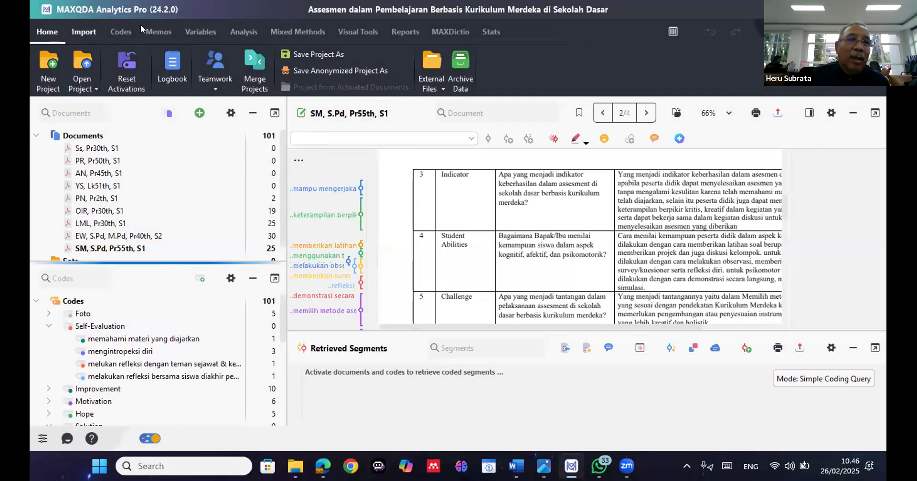
click(120, 27)
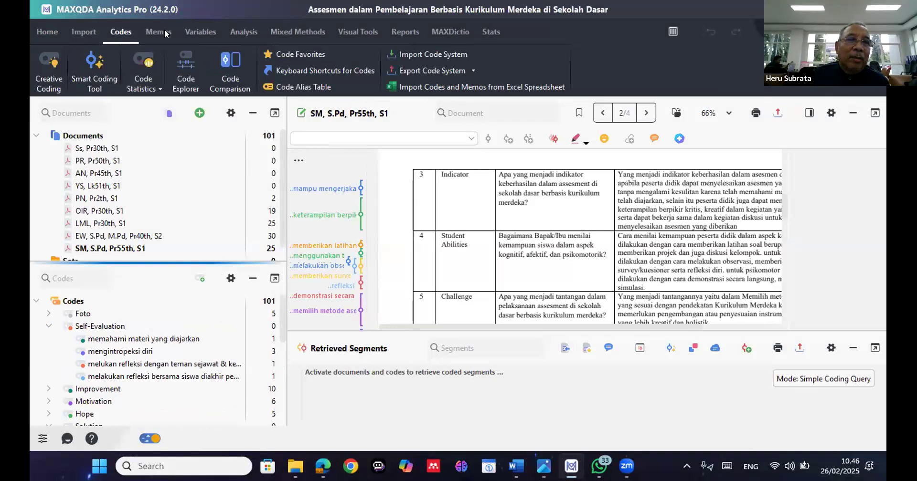
scroll(200, 25, down, 2)
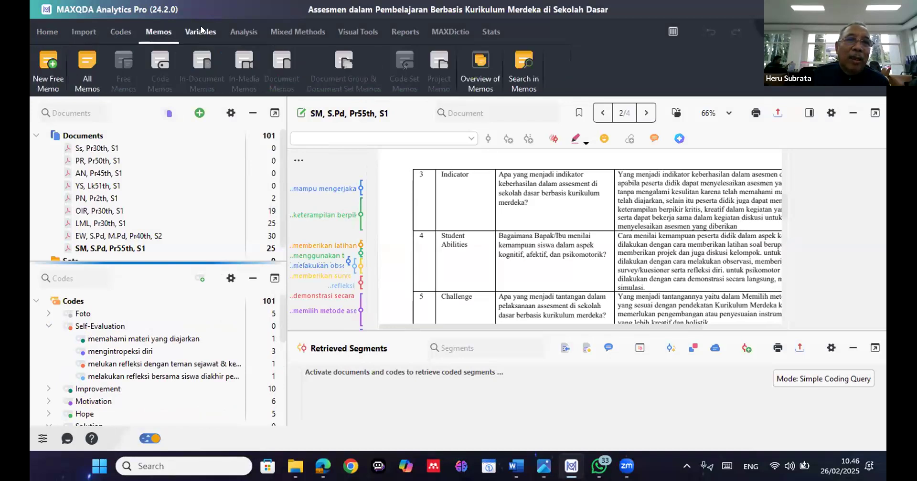
click(241, 33)
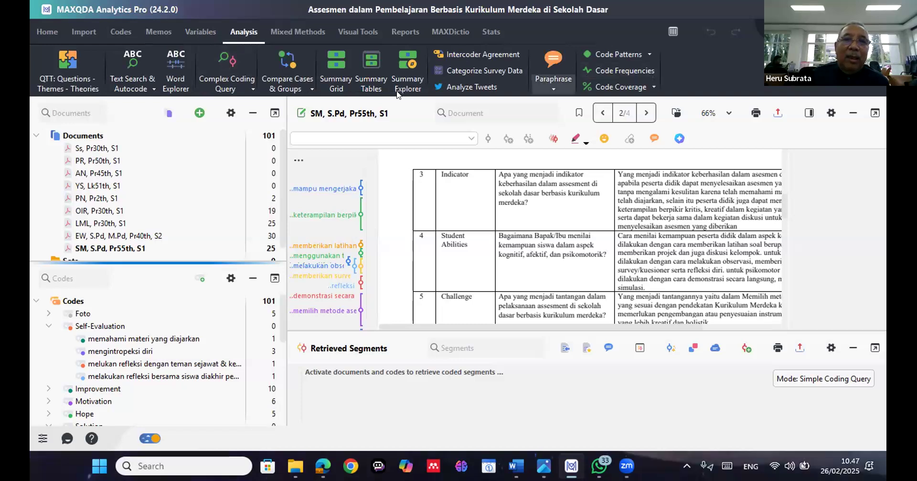
click(304, 30)
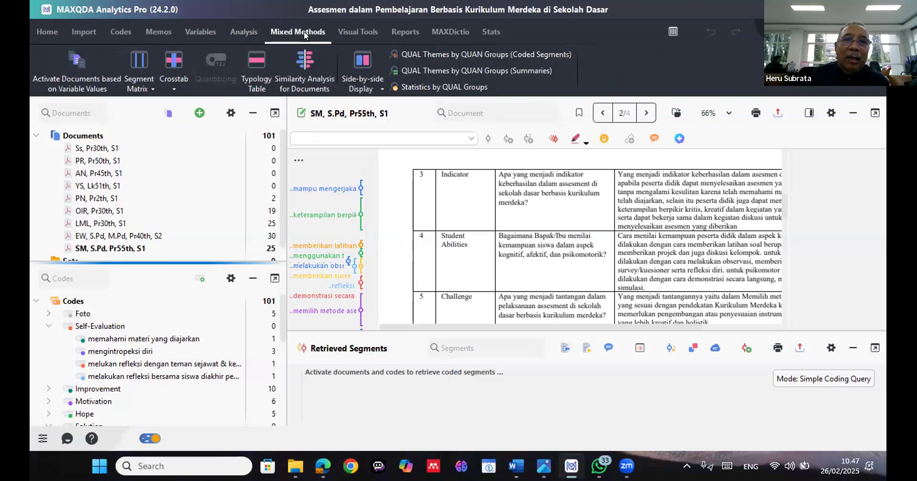
Open MAXMaps and view the first Two-Cases Model map, followed by the first two Single-Case Model maps in the list
click(347, 30)
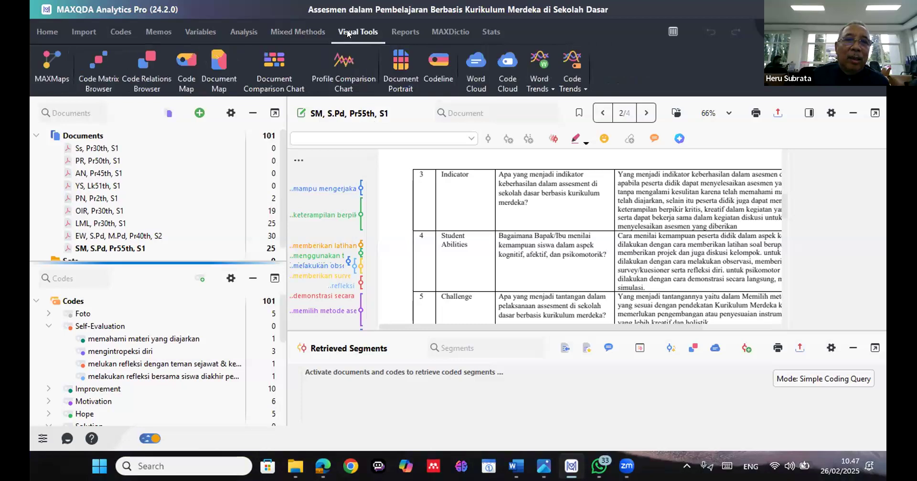
click(55, 69)
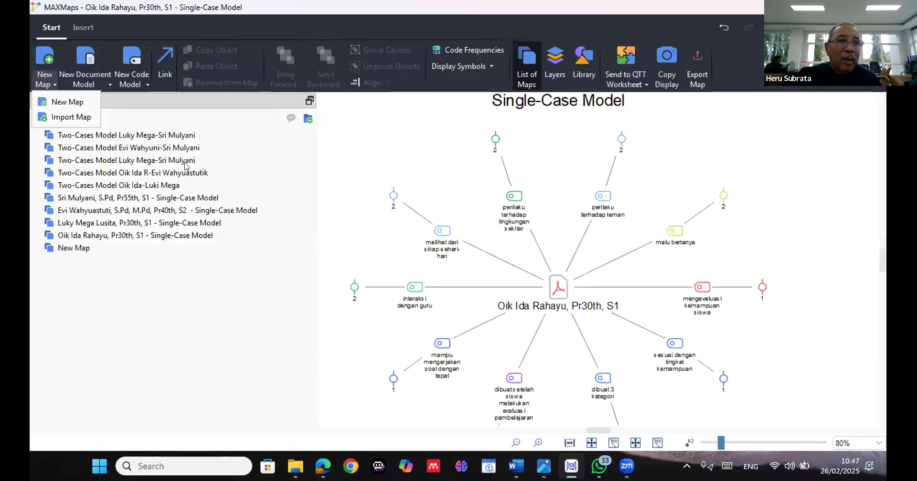
click(120, 136)
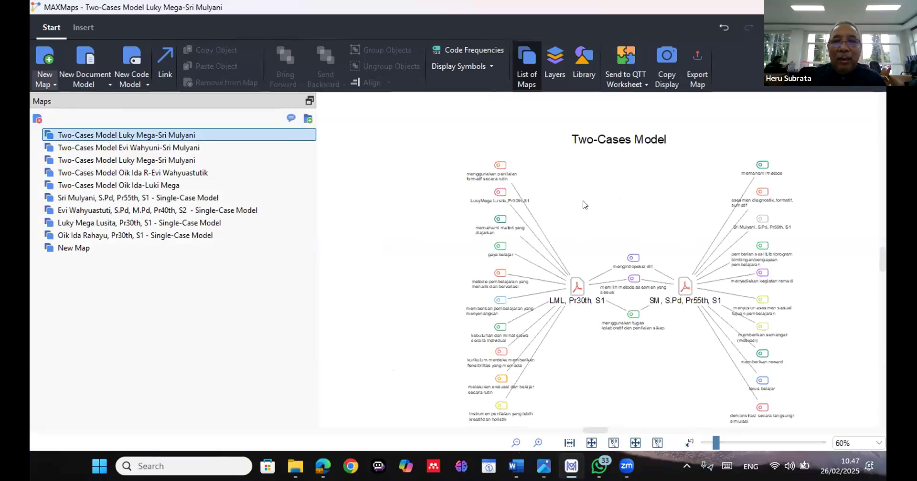
scroll(585, 205, down, 1)
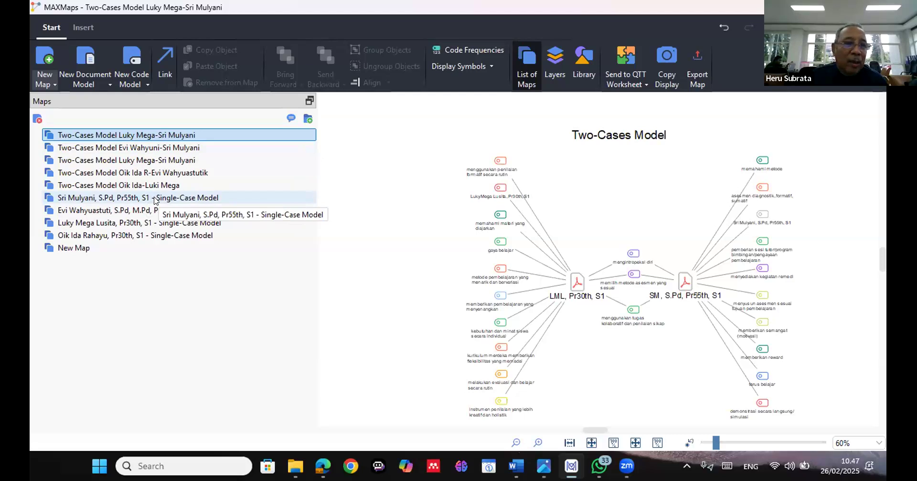
click(153, 199)
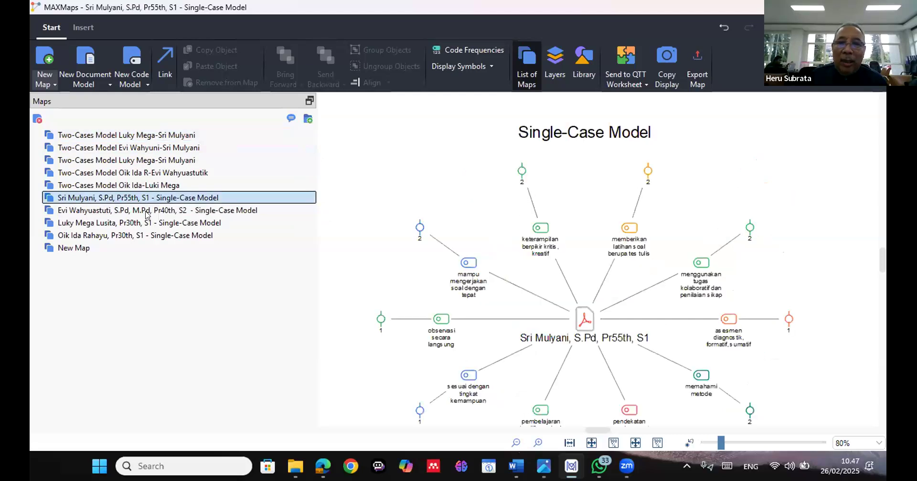
click(147, 213)
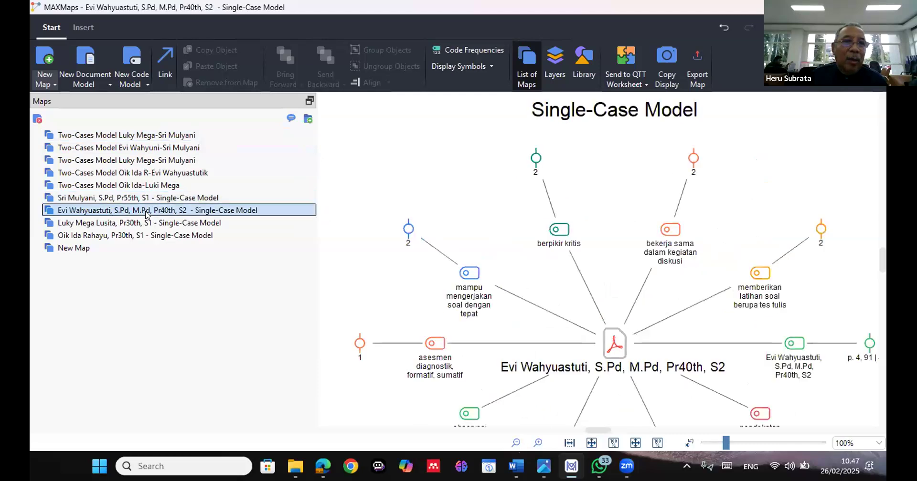
Create a Single-Case Model (Code Hierarchy) map for the document OIR, Pr30th, S1 with the default code settings
click(93, 81)
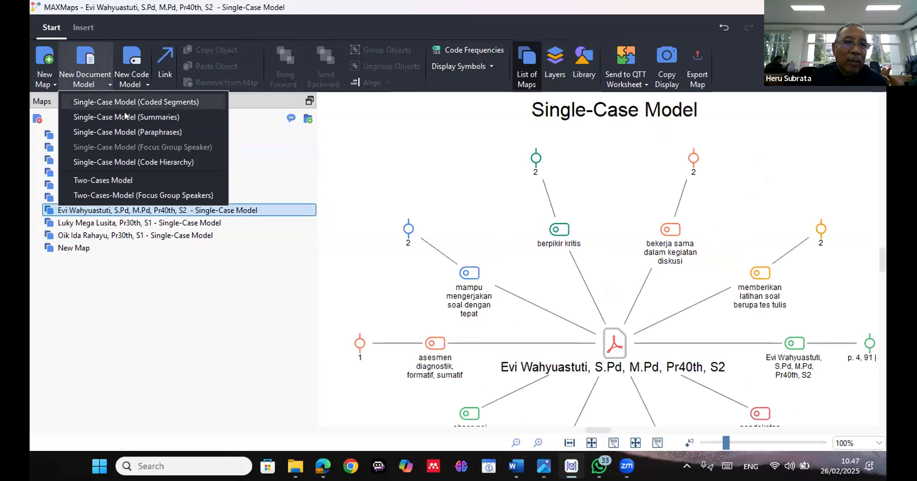
click(143, 164)
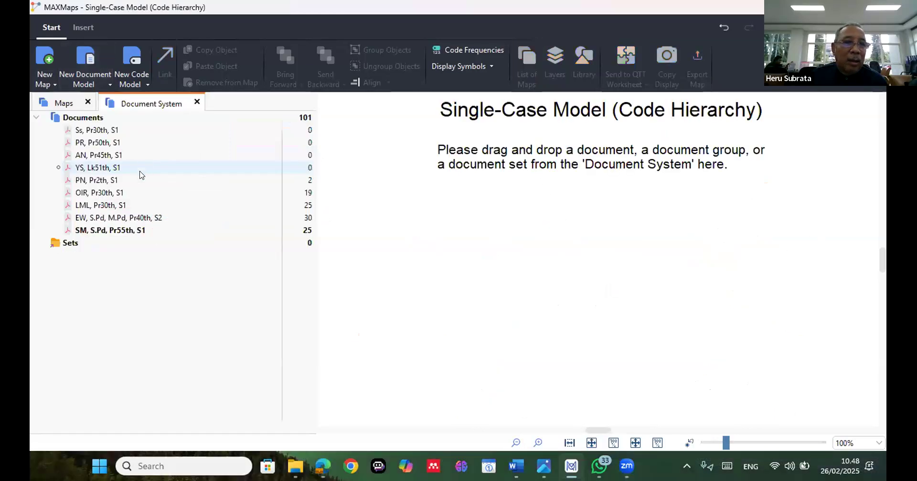
drag(145, 193, 406, 232)
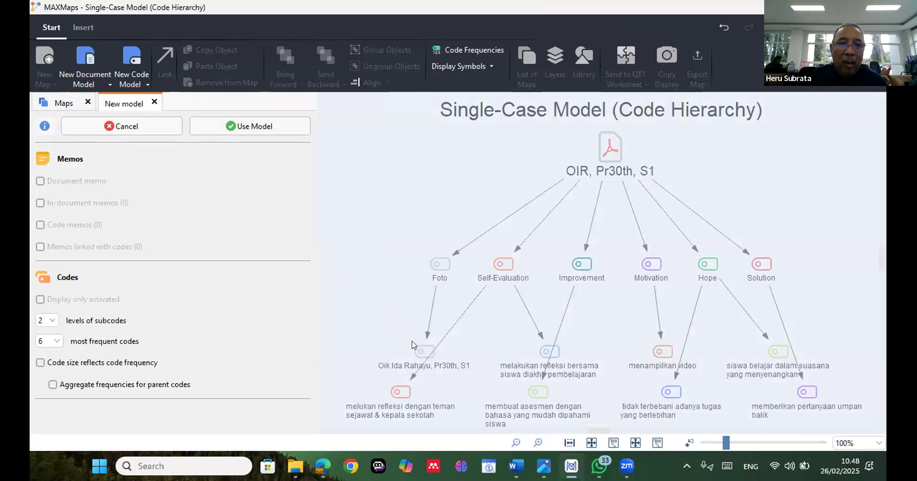
click(271, 130)
Reposition Foto's subcode, melakukan refleksi bersama siswa diakhir pembelajaran, tidak terbebani adanya tugas yang berlebihan and memberikan pertanyaan umpan balik to spread out the hierarchy
drag(421, 350, 377, 315)
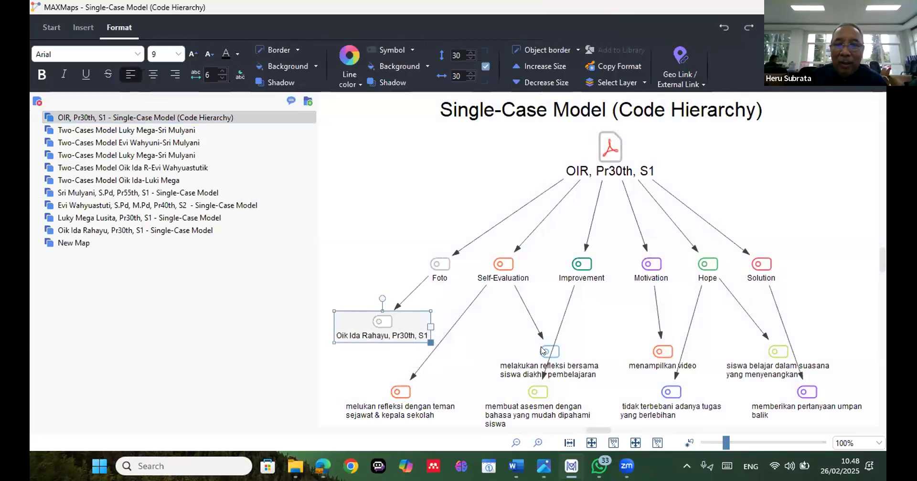
drag(542, 351, 499, 341)
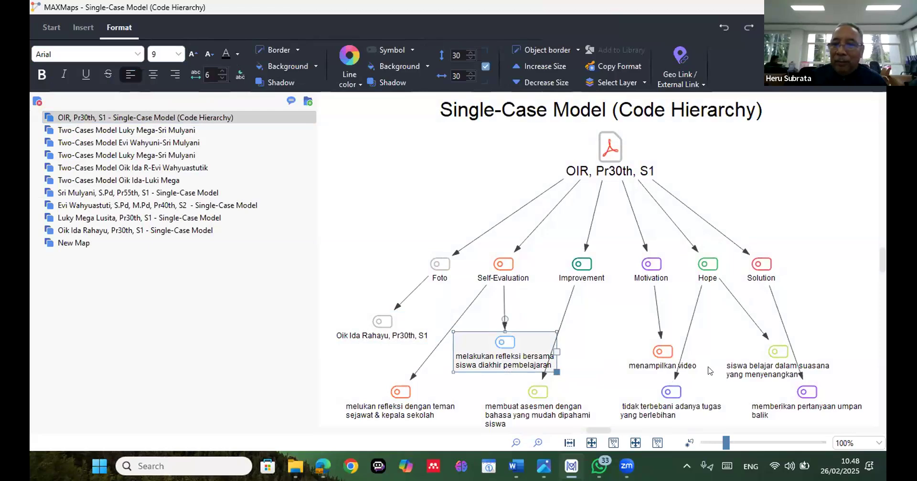
drag(671, 391, 711, 375)
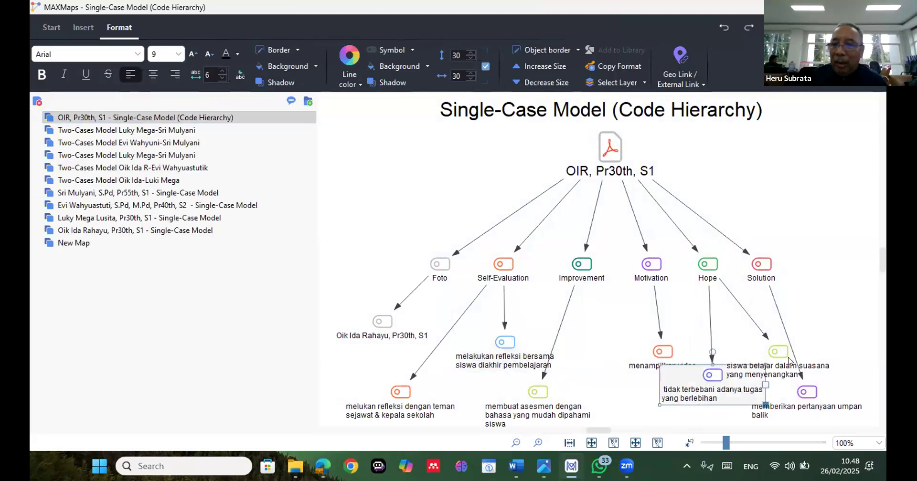
click(807, 393)
drag(820, 373, 861, 349)
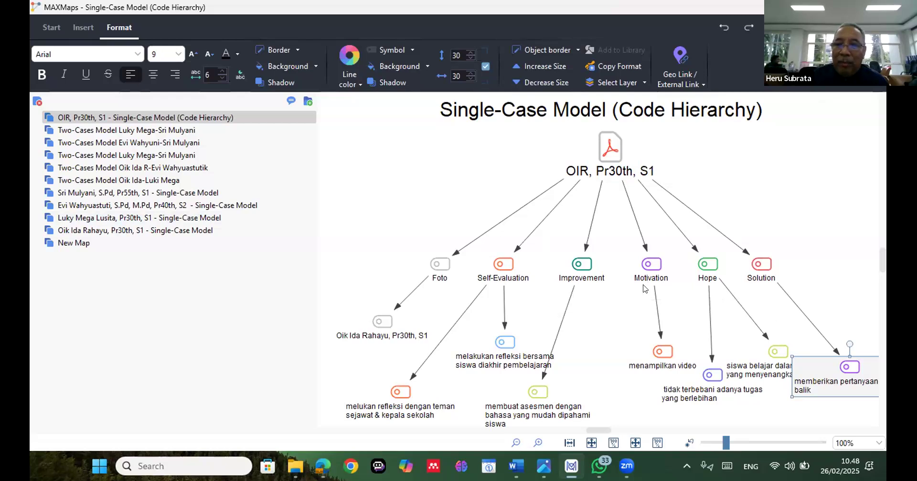
Shift the Motivation code and the subcode melakukan refleksi bersama siswa diakhir pembelajaran slightly to the left and down in the hierarchy map
scroll(621, 290, down, 1)
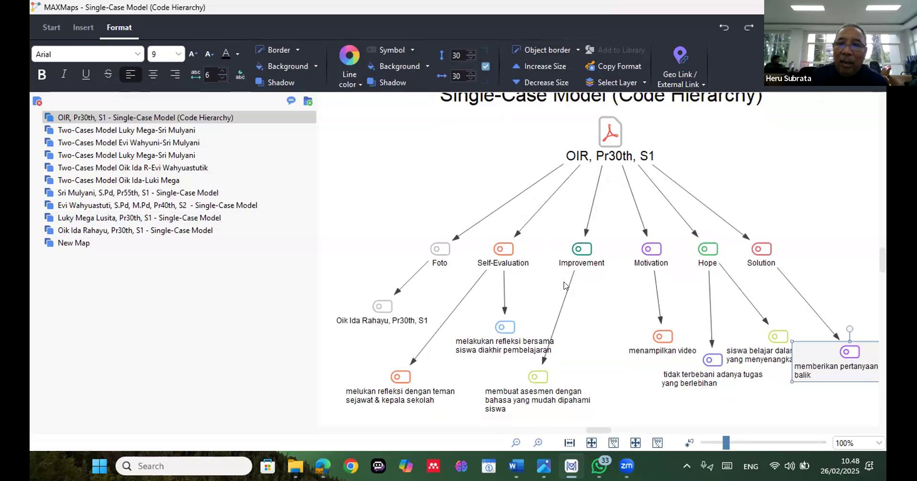
scroll(566, 286, down, 1)
scroll(564, 285, down, 1)
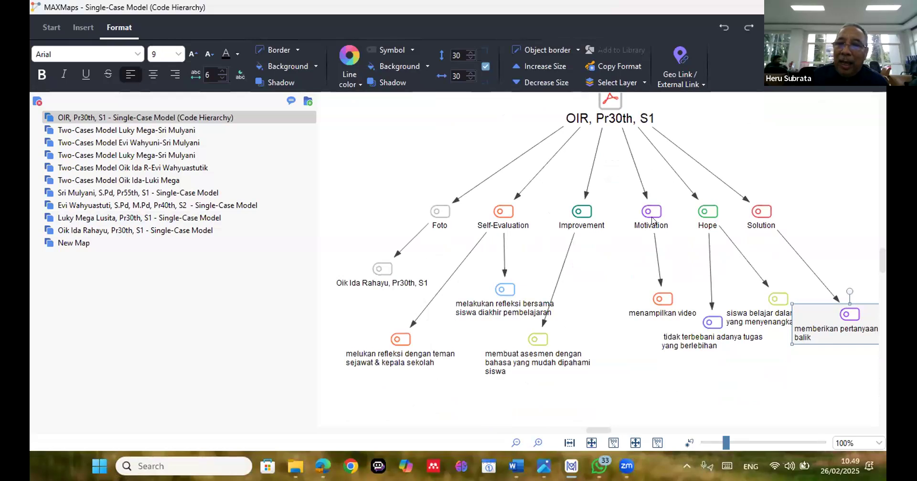
click(639, 214)
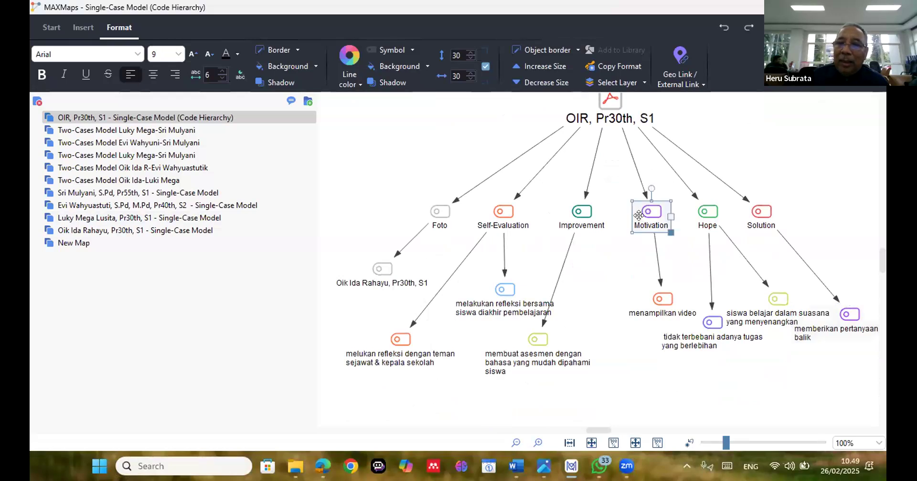
drag(638, 215, 627, 221)
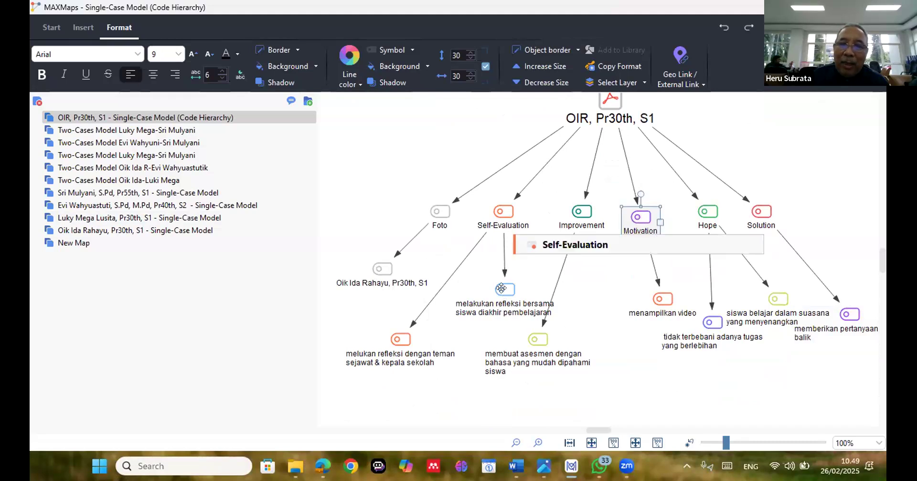
drag(502, 288, 487, 292)
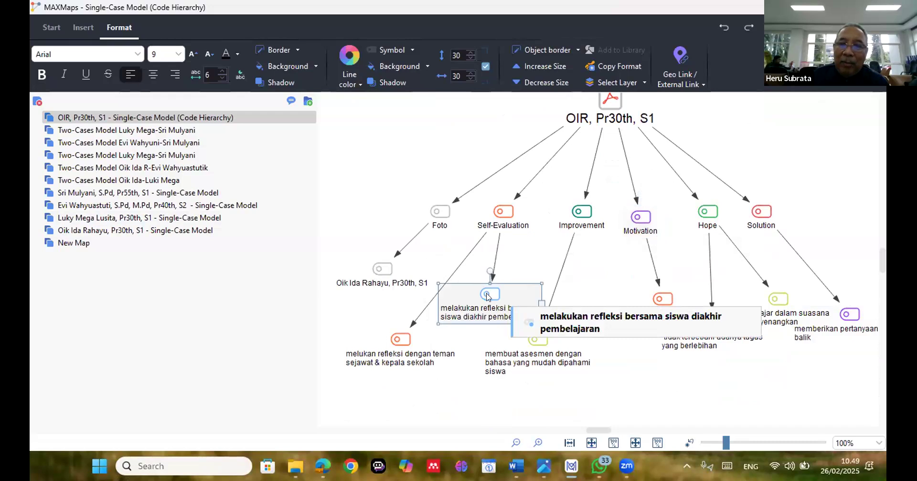
click(518, 272)
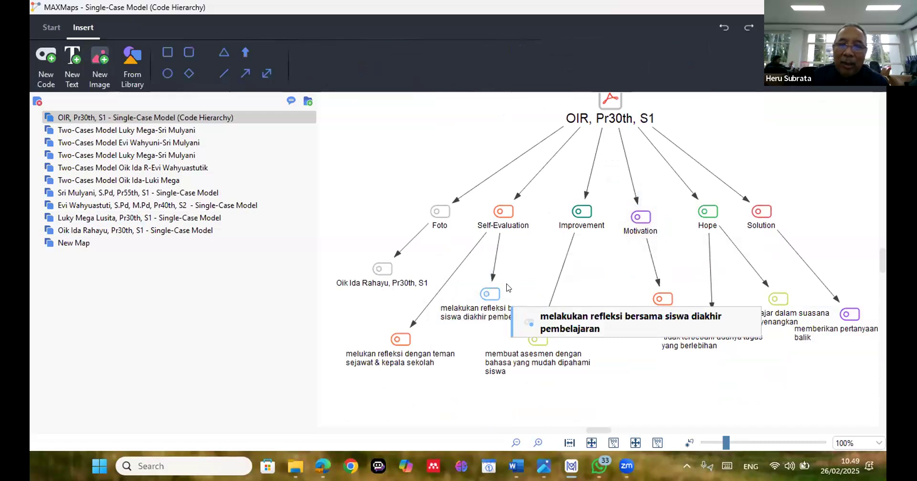
Review the complete OIR code hierarchy map, from the document down to all of its subcodes
scroll(504, 296, down, 1)
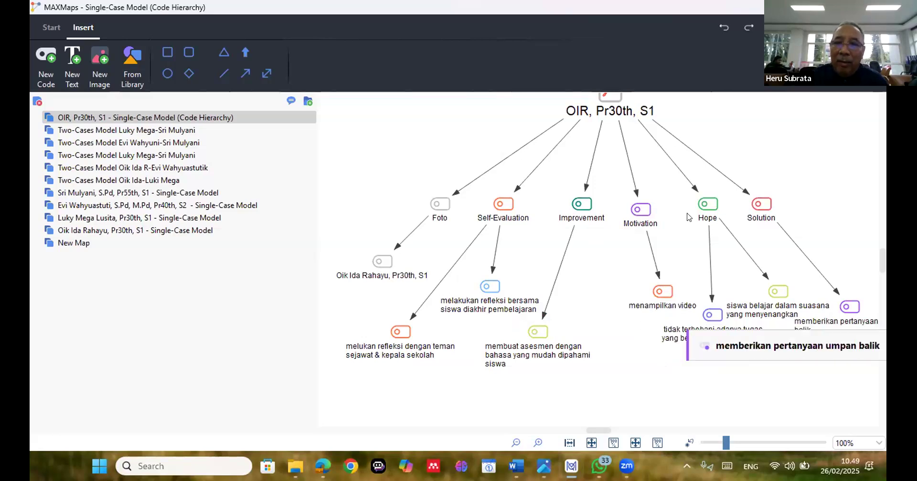
scroll(687, 217, up, 1)
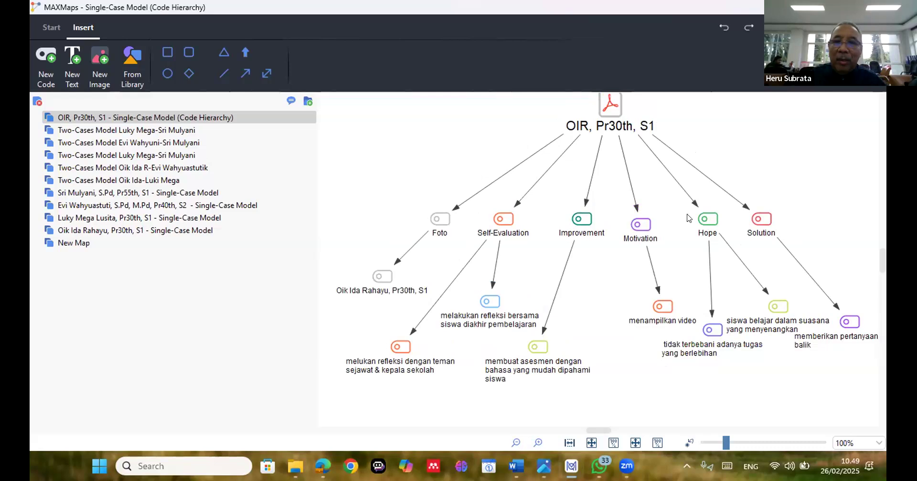
scroll(687, 217, down, 2)
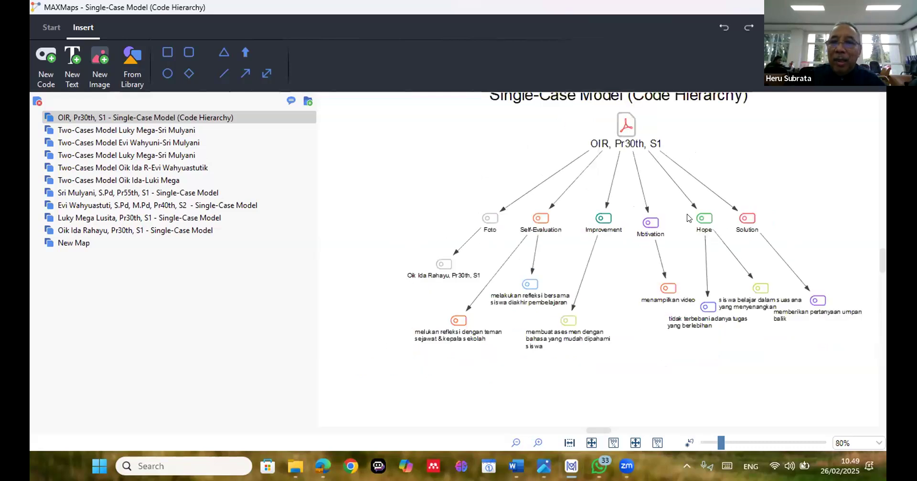
scroll(687, 218, down, 1)
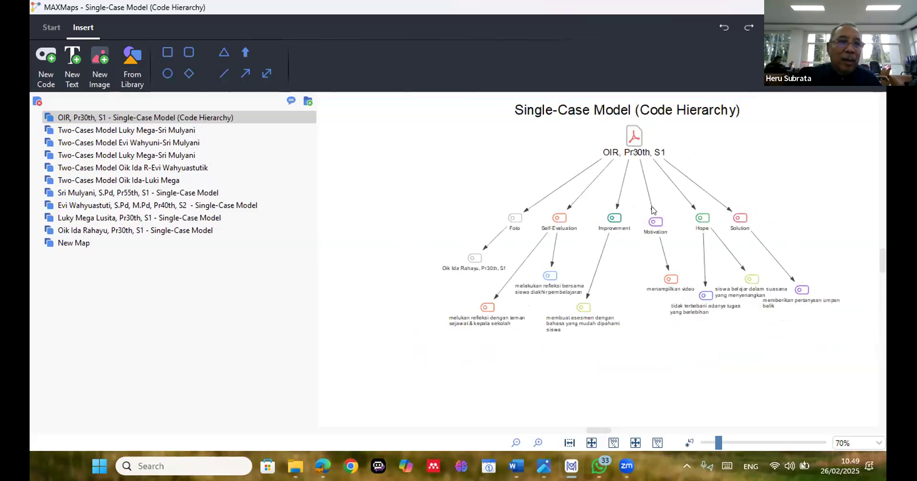
scroll(635, 214, up, 1)
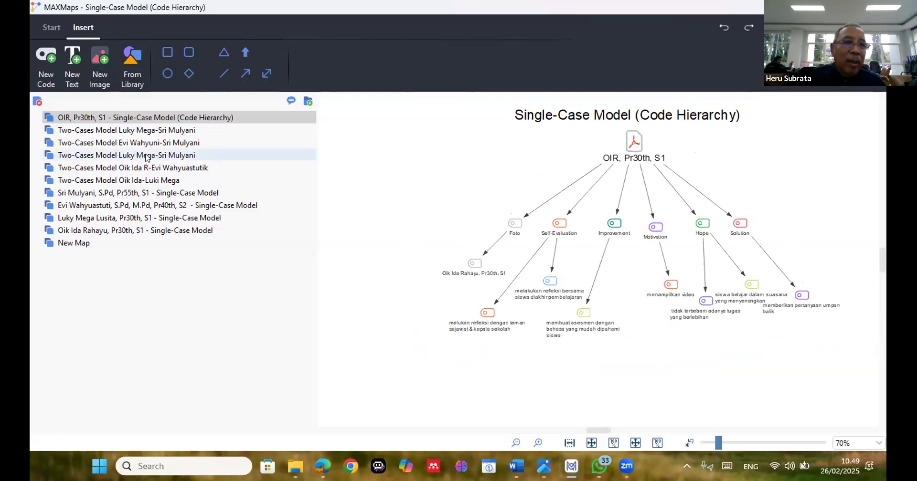
In the first Two-Cases Model map, move the shared code mengintropeksi diri higher and menggunakan tugas kolaboratif dan penilaian sikap lower between the two documents
click(156, 131)
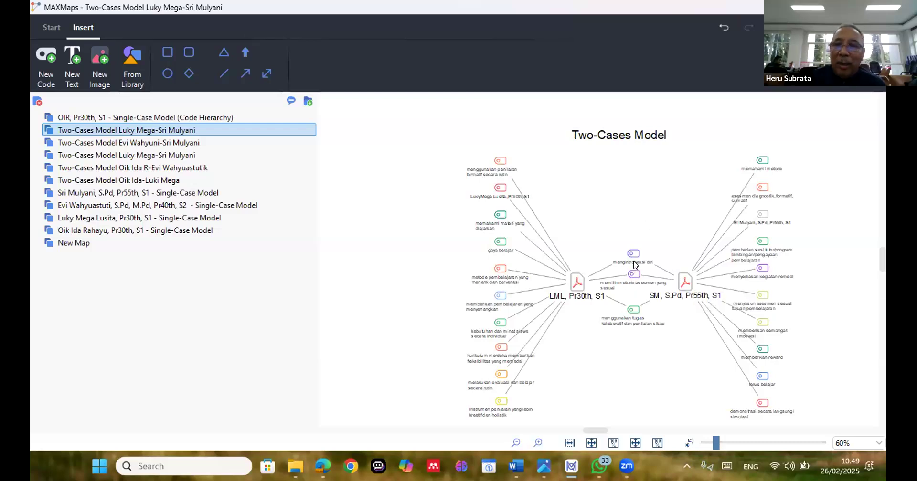
drag(629, 250, 626, 222)
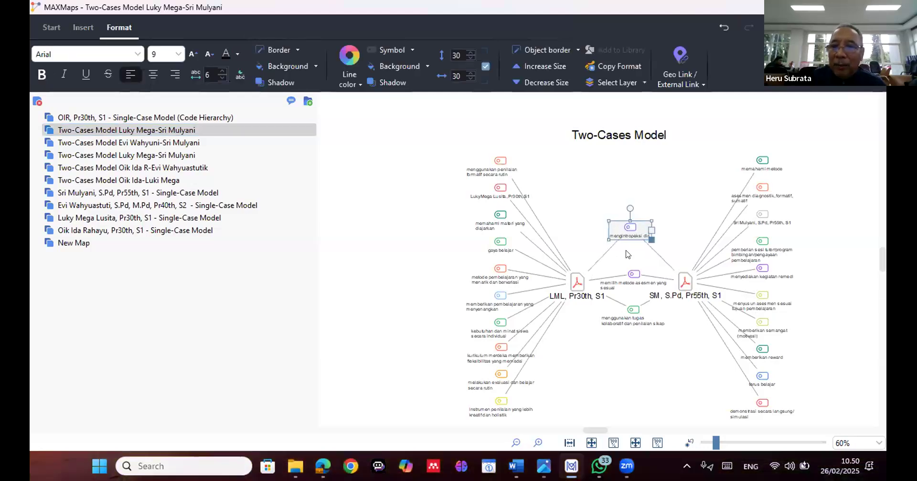
mouse_move(631, 310)
mouse_down()
mouse_move(638, 317)
mouse_move(630, 314)
mouse_up()
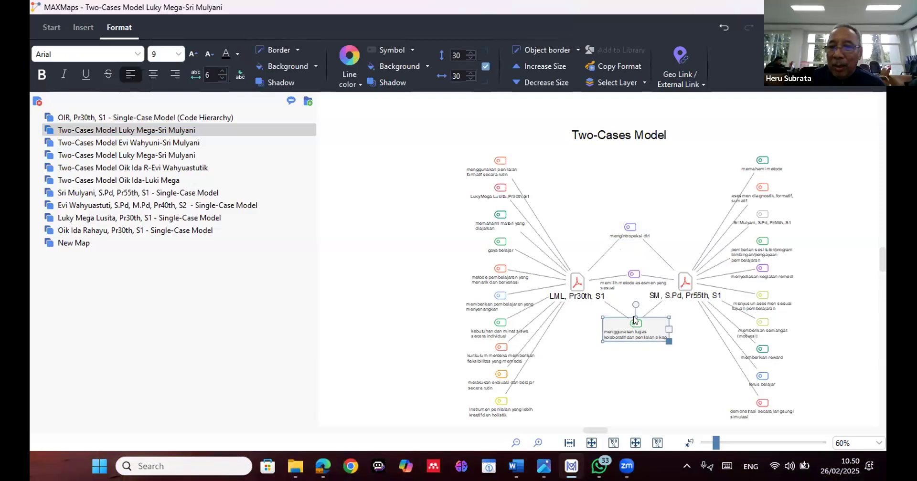
click(593, 177)
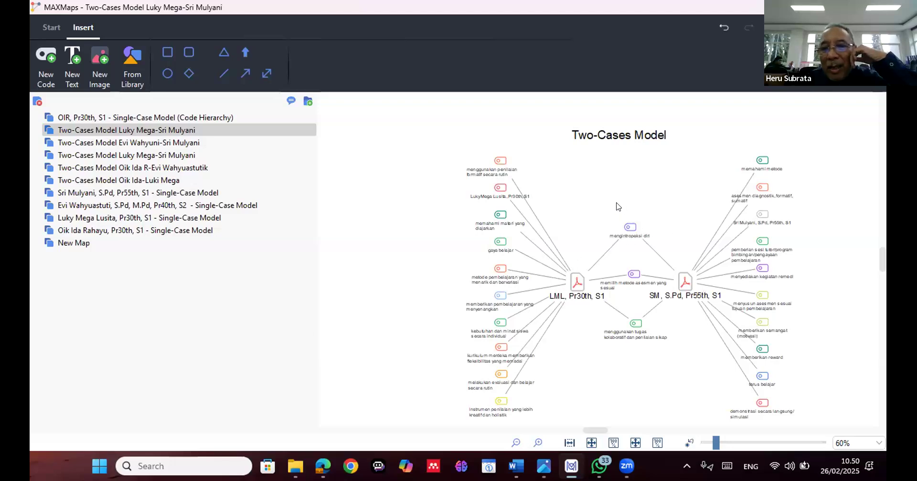
drag(597, 365, 662, 195)
click(661, 196)
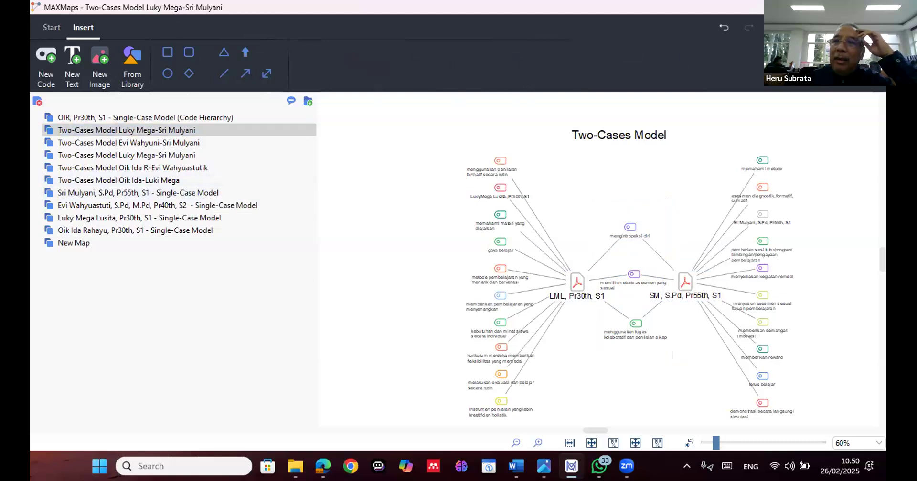
Close MAXMaps and open the Code Matrix Browser with documents as columns
click(815, 7)
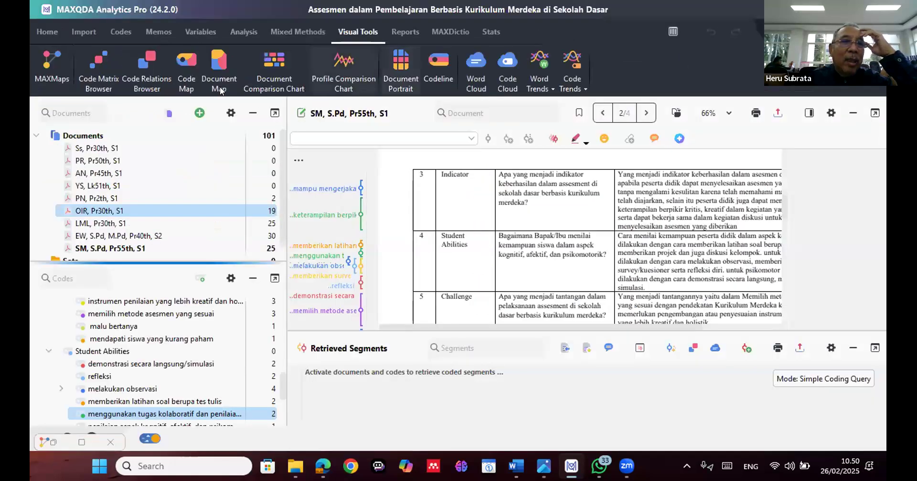
click(93, 65)
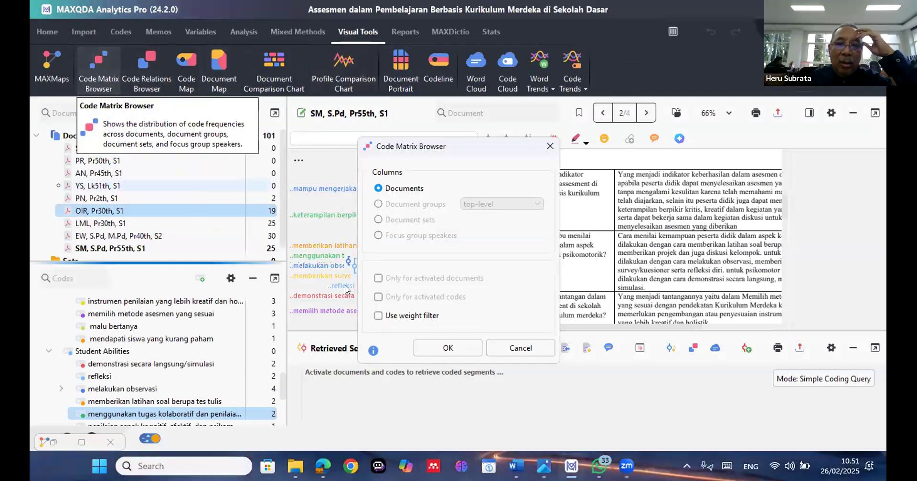
click(441, 349)
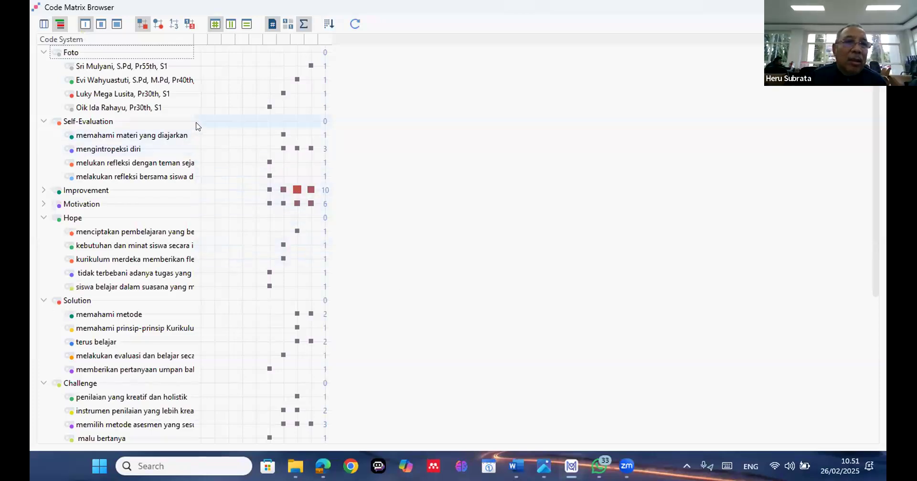
Collapse the subcodes of Hope, Solution, Challenge, Self-Evaluation and Student Abilities in the code matrix
scroll(215, 135, down, 3)
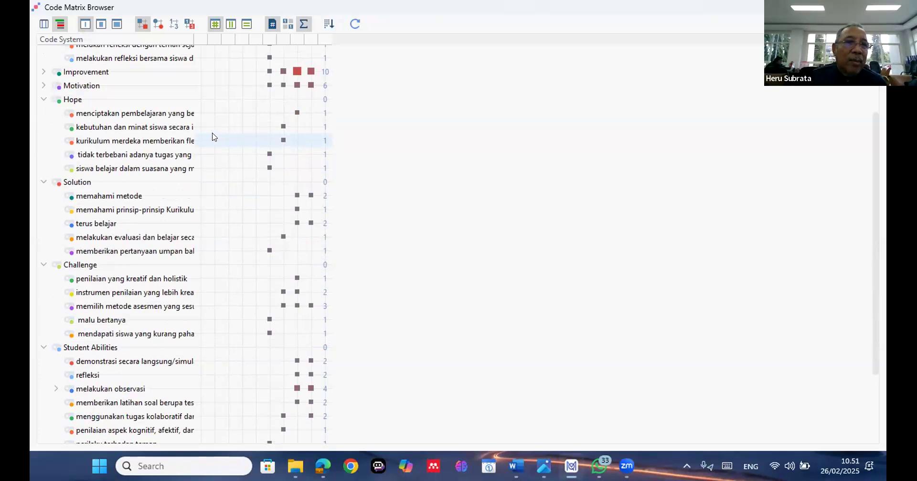
click(45, 100)
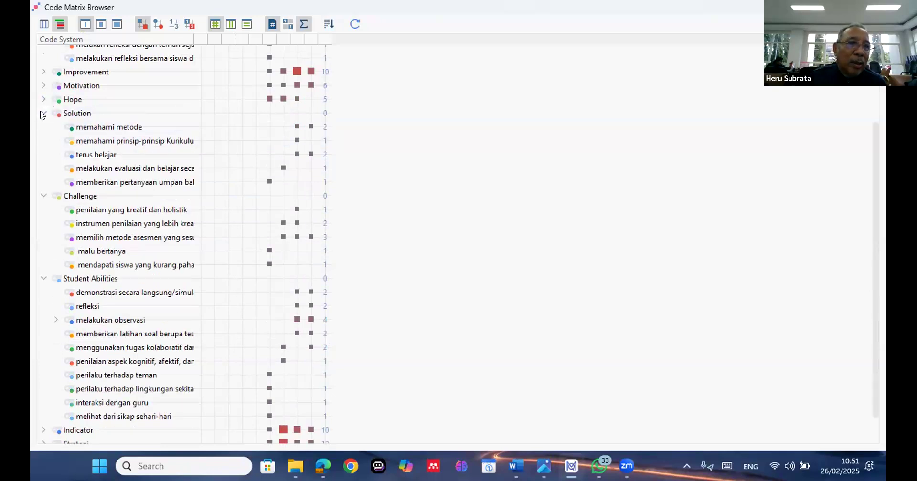
click(42, 114)
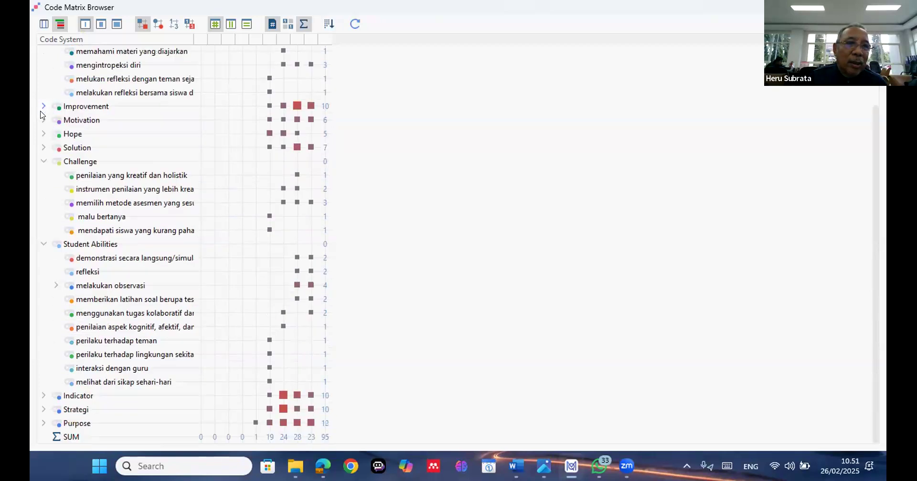
click(43, 163)
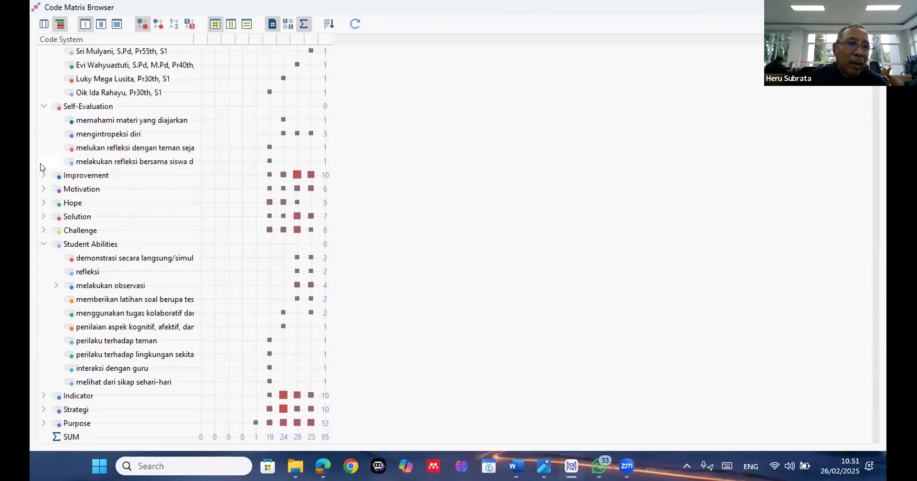
click(42, 106)
click(43, 203)
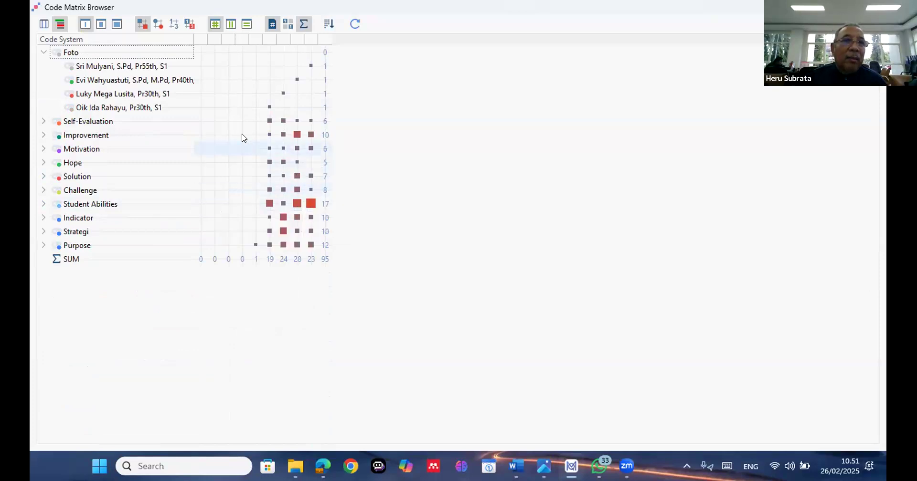
Display the matrix nodes as circles, inspect the Student Abilities node of the last document, and close the Code Matrix Browser
click(159, 25)
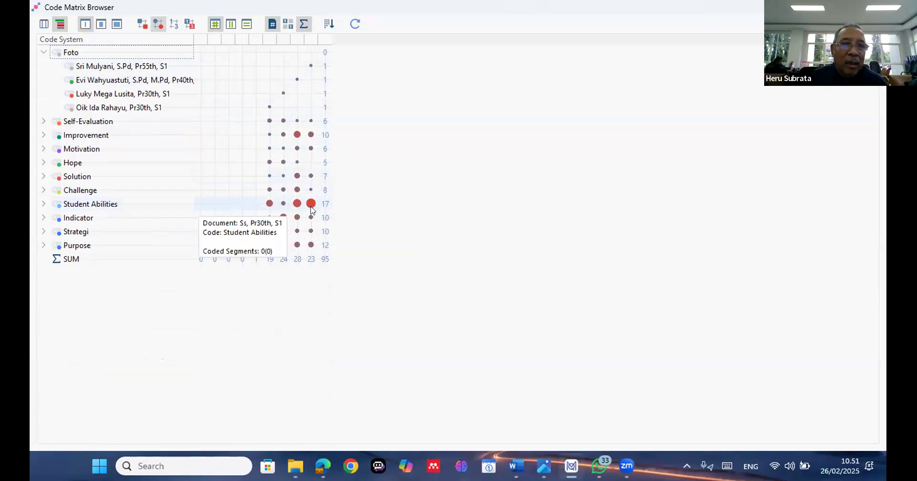
mouse_move(312, 210)
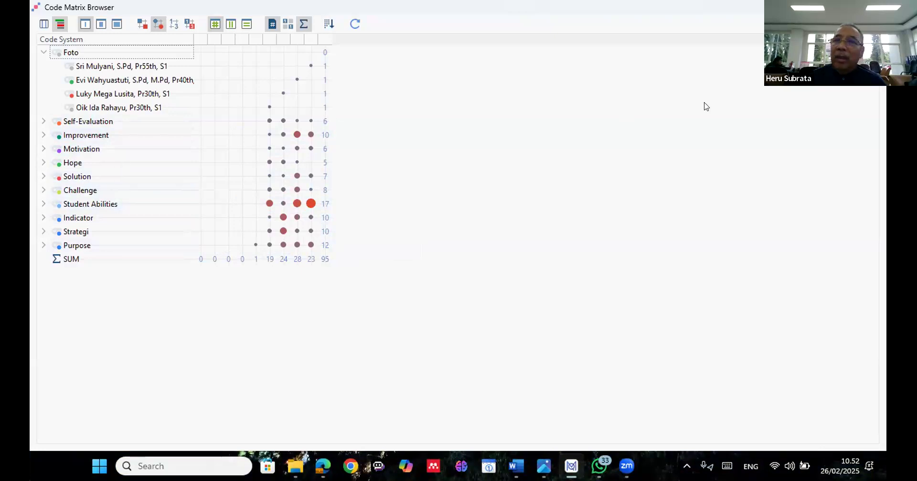
click(847, 7)
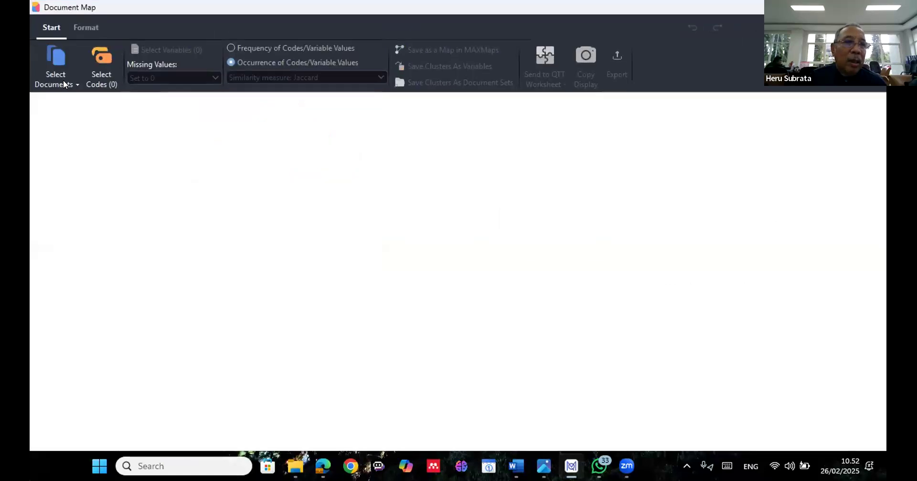
Select all items under Documents for the Document Map, excluding Sets, and minimise the map window
click(63, 79)
click(67, 100)
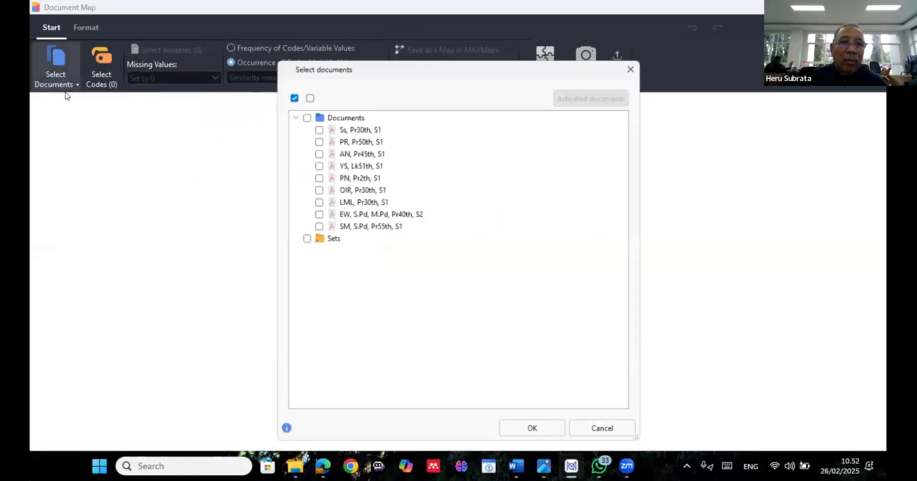
click(300, 112)
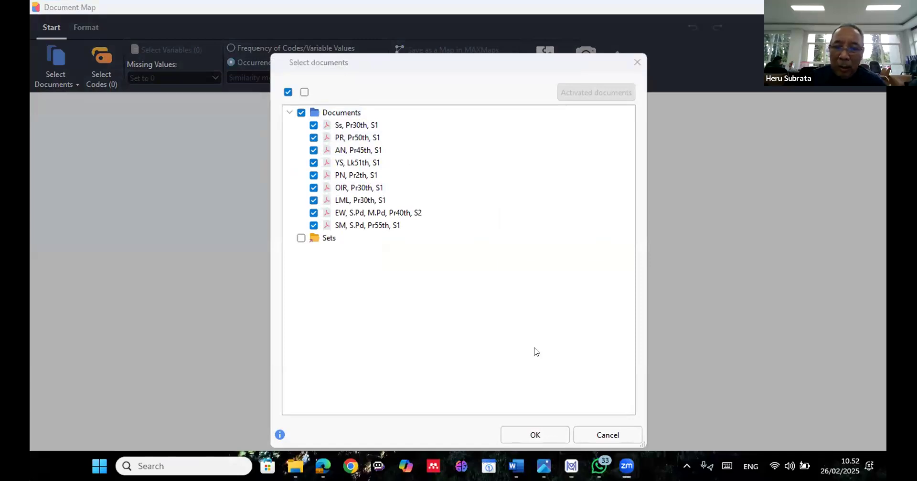
click(536, 435)
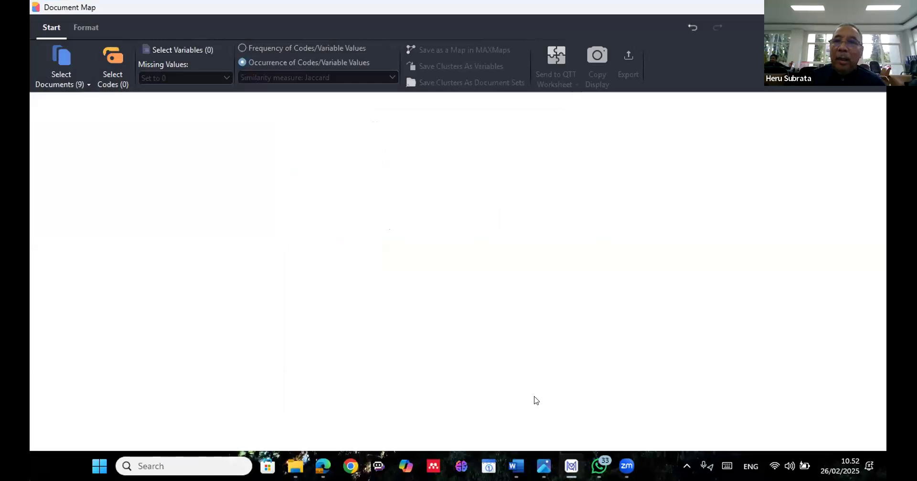
click(664, 145)
click(759, 9)
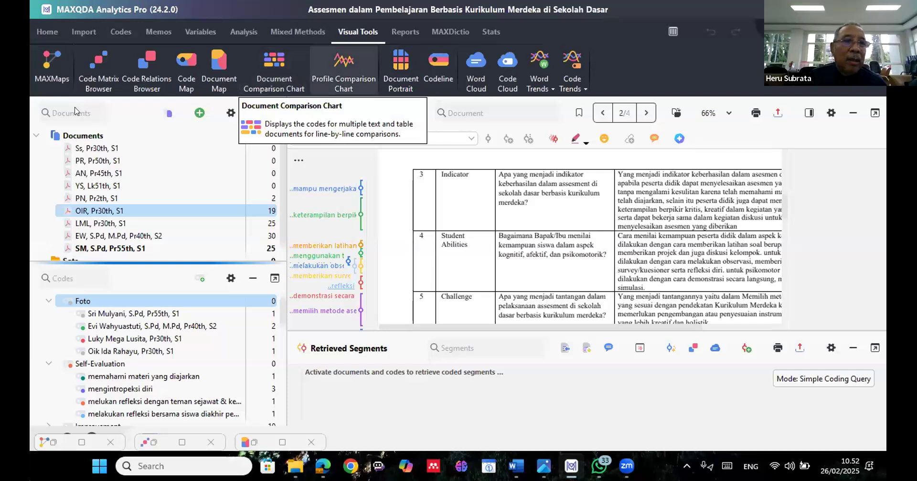
Open the Profile Comparison Chart, add all of the project's documents to it and widen the document legend
click(65, 85)
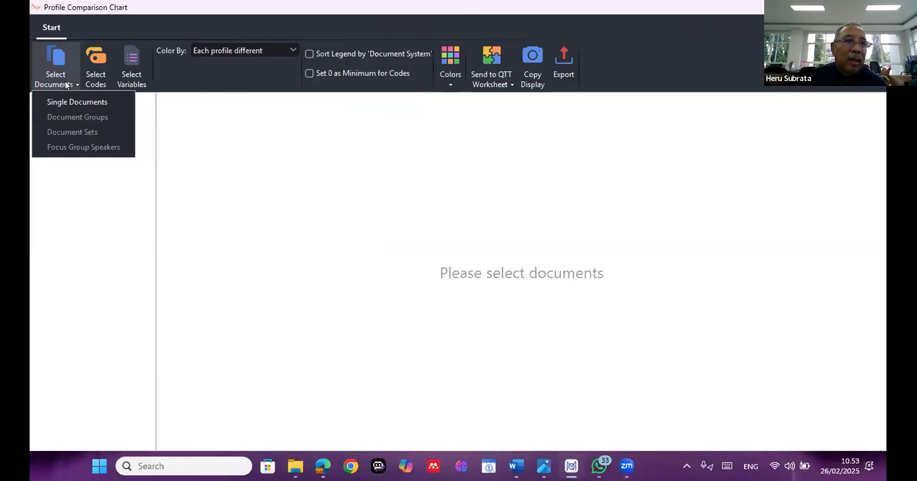
click(67, 101)
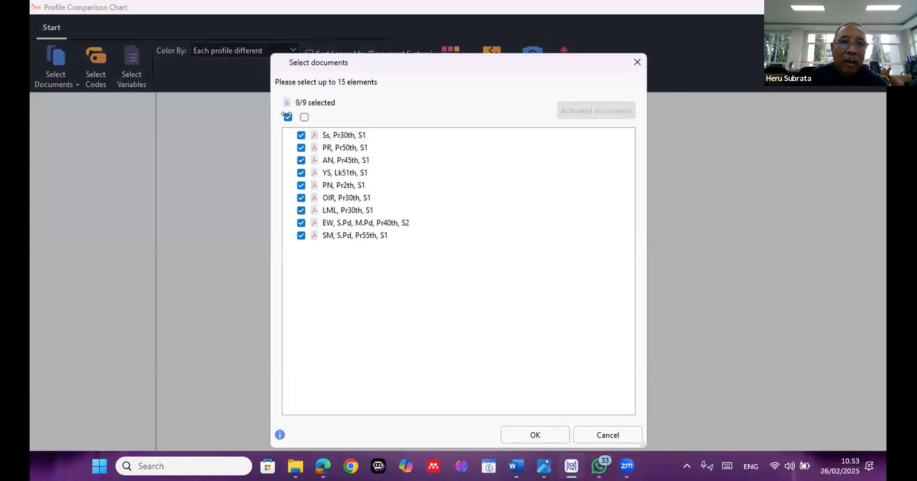
click(517, 440)
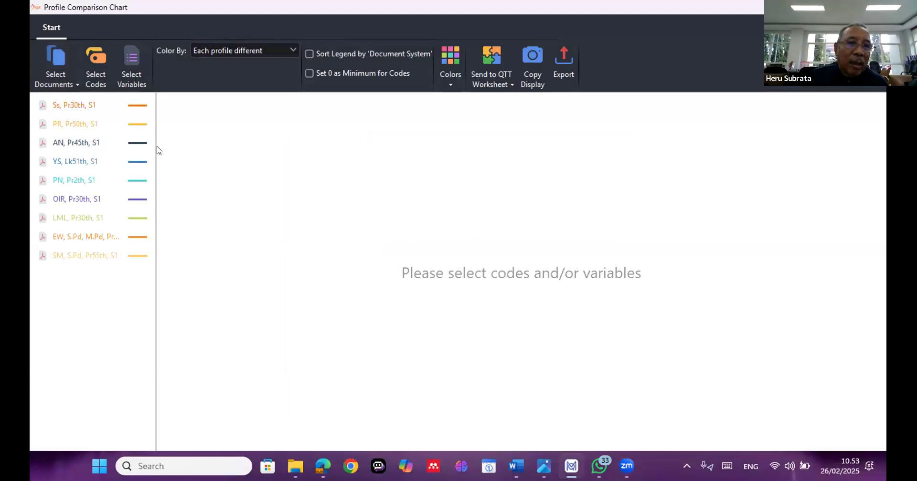
drag(152, 150, 192, 186)
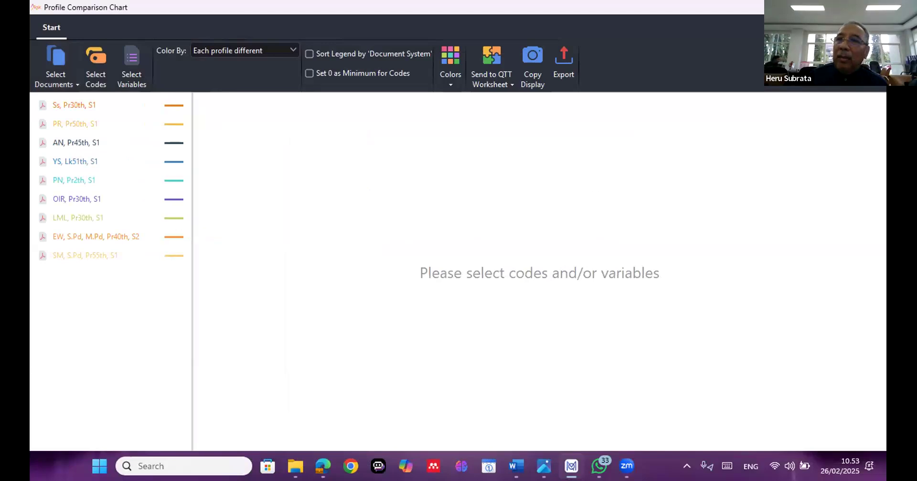
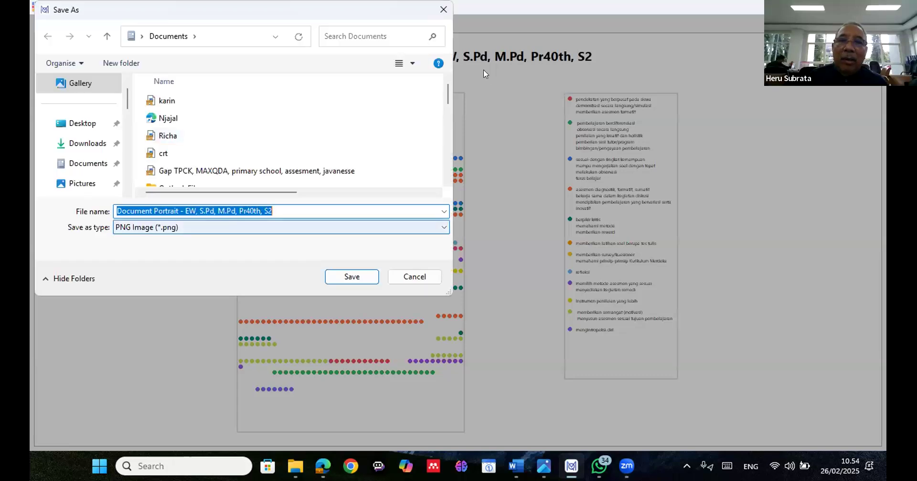
Cancel the Document Portrait export and add the EW, LML, OIR and SM documents to a new Word Cloud
key(Escape)
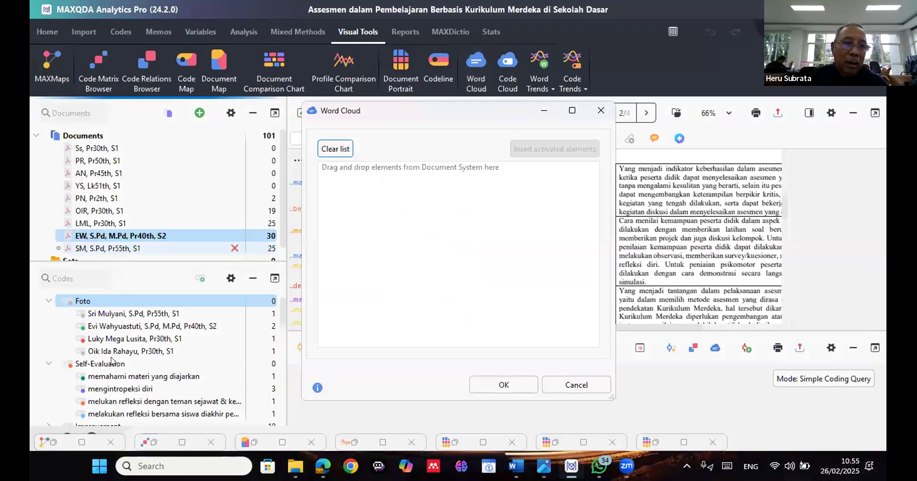
drag(111, 361, 385, 286)
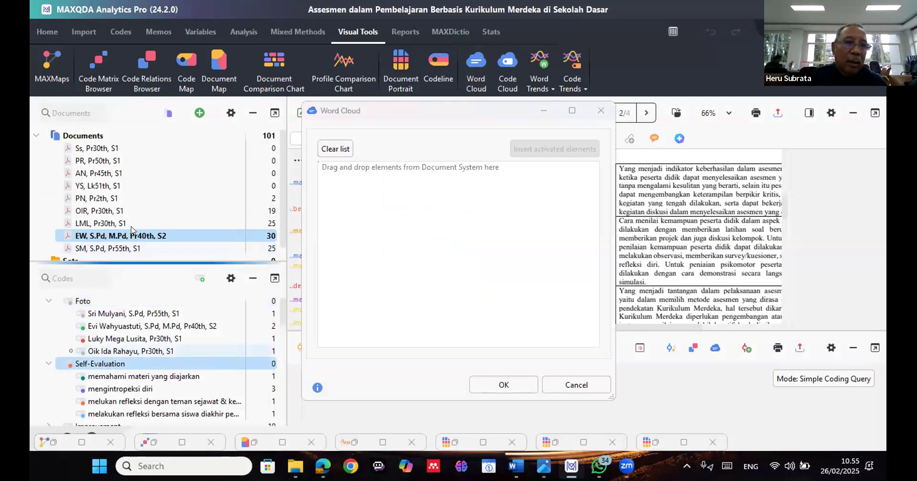
drag(132, 231, 409, 254)
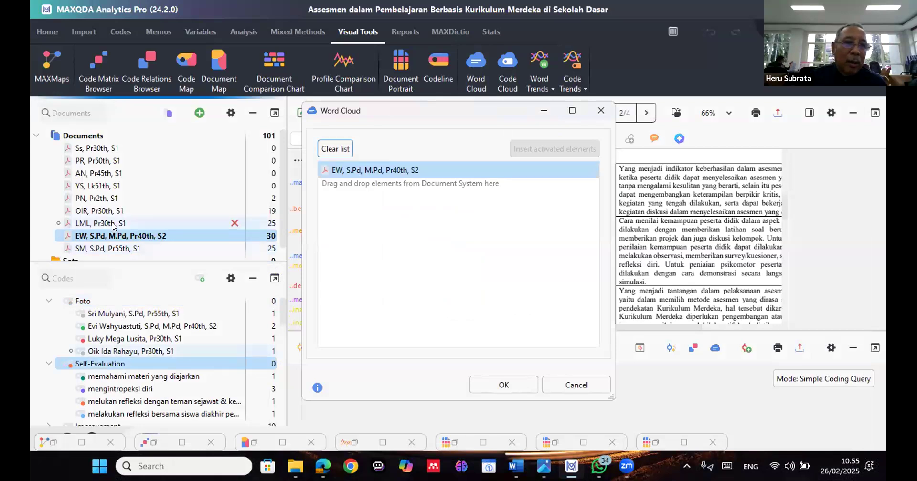
drag(125, 224, 398, 271)
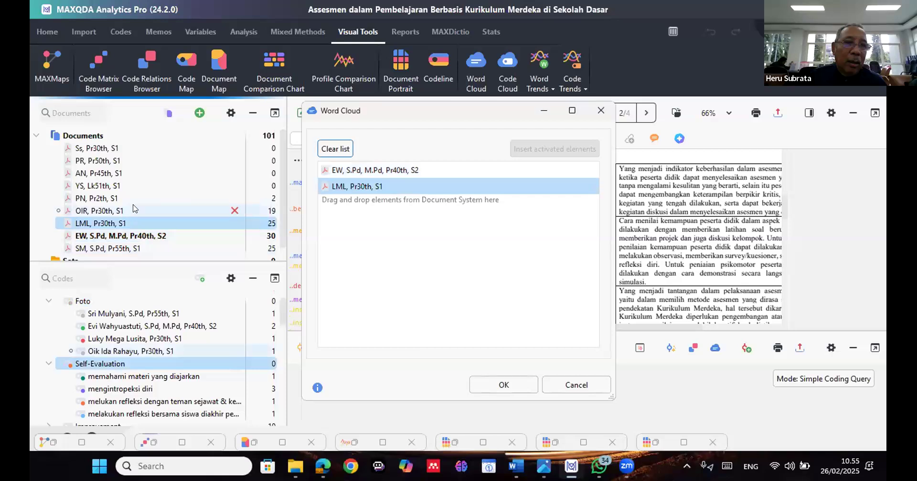
drag(136, 210, 367, 267)
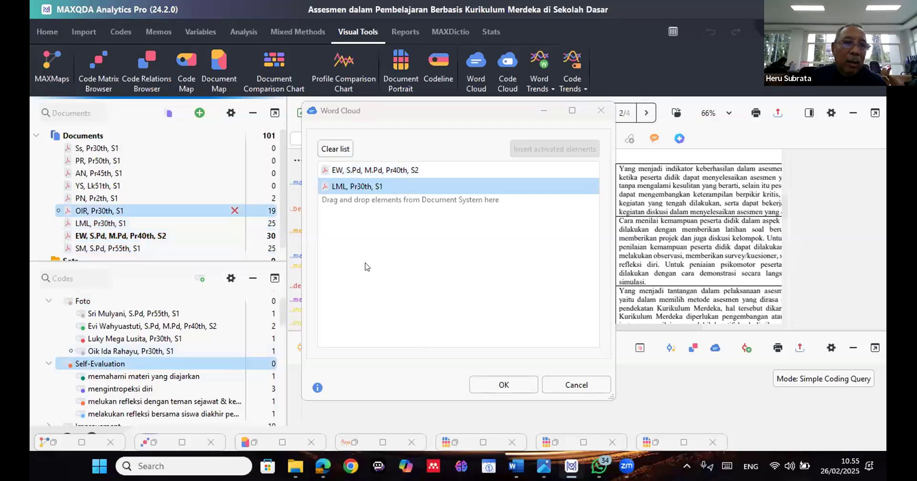
click(127, 246)
drag(126, 246, 388, 256)
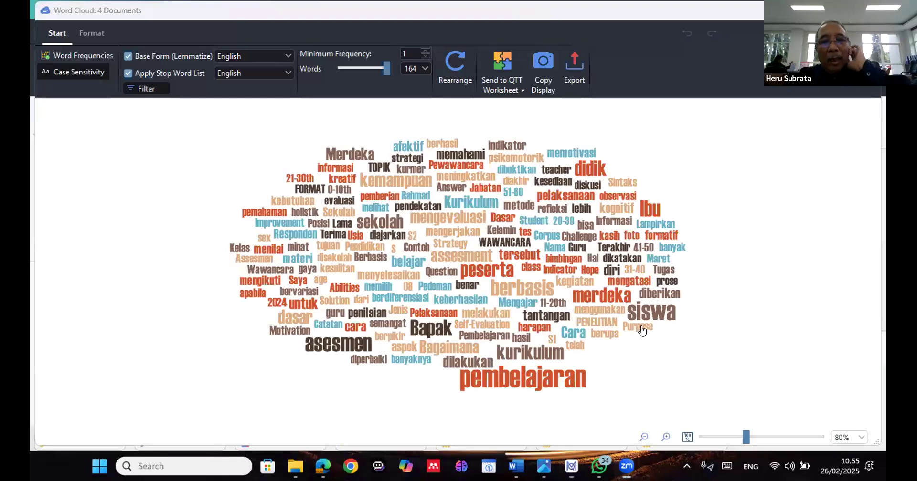
Check the hit counts of the words pembelajaran, peserta, mengevaluasi and psikomotorik in the word cloud
mouse_move(640, 320)
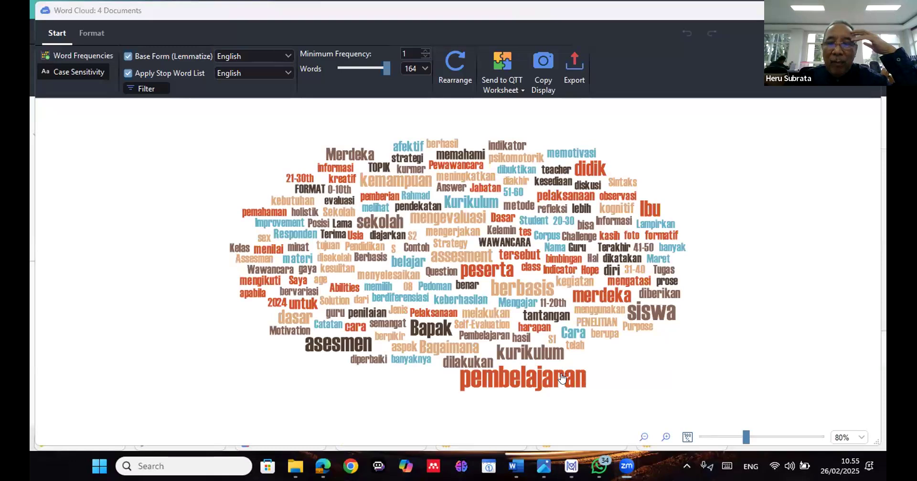
mouse_move(562, 379)
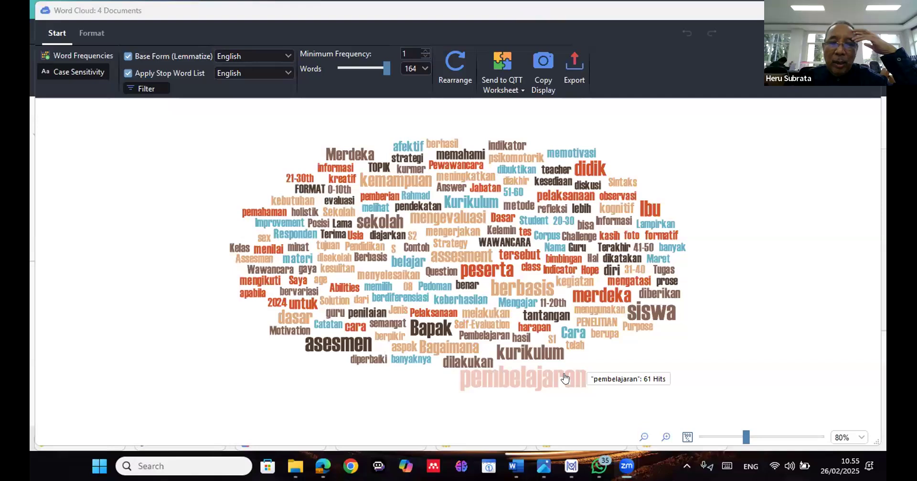
mouse_move(511, 300)
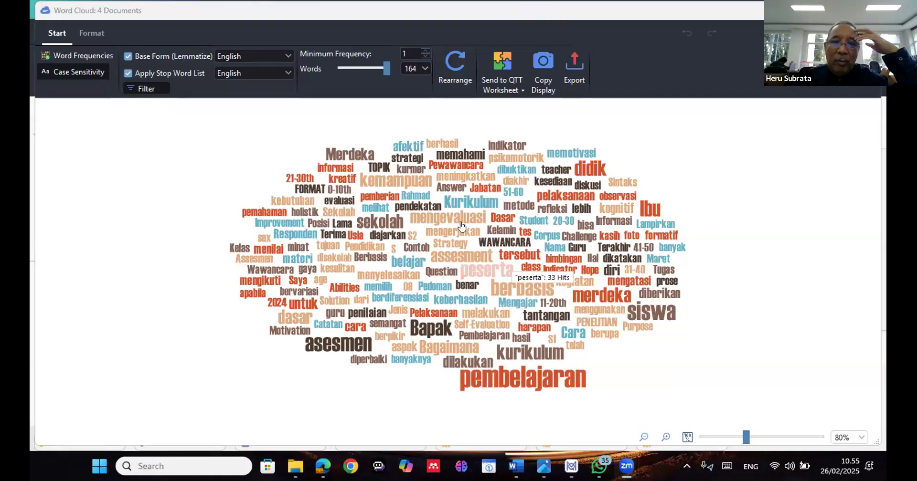
mouse_move(461, 225)
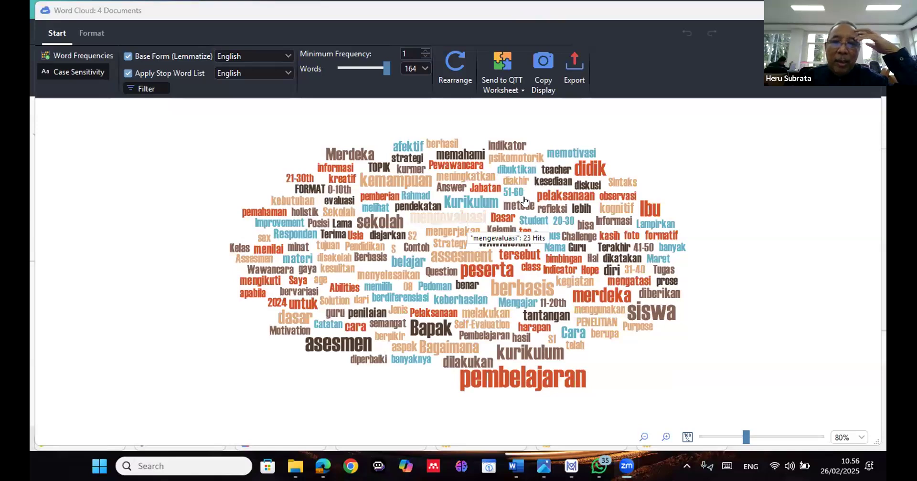
mouse_move(524, 207)
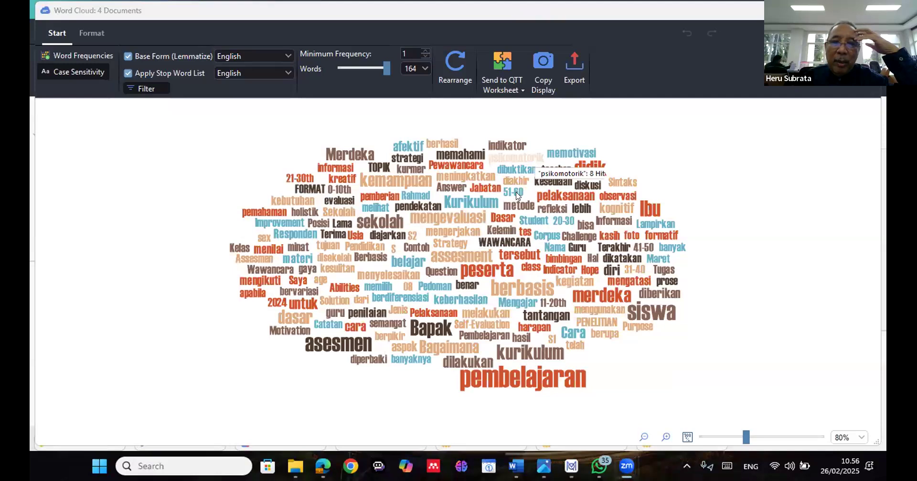
Add 08, 0-10th, 21-30th and 11-20th to the English stop word list and rearrange the word cloud
right_click(408, 288)
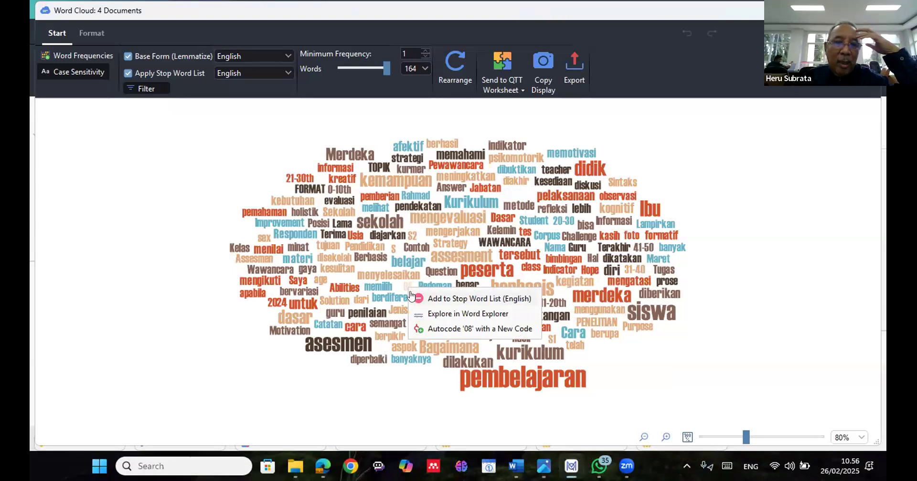
click(412, 297)
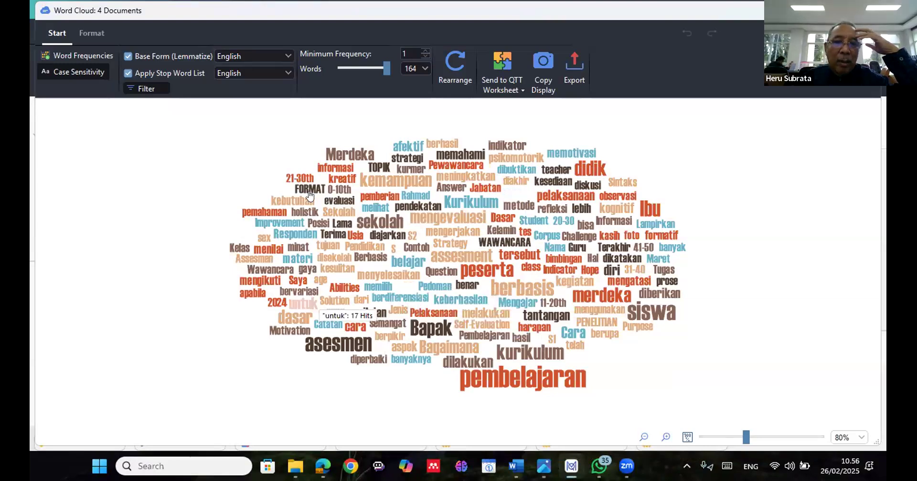
right_click(340, 190)
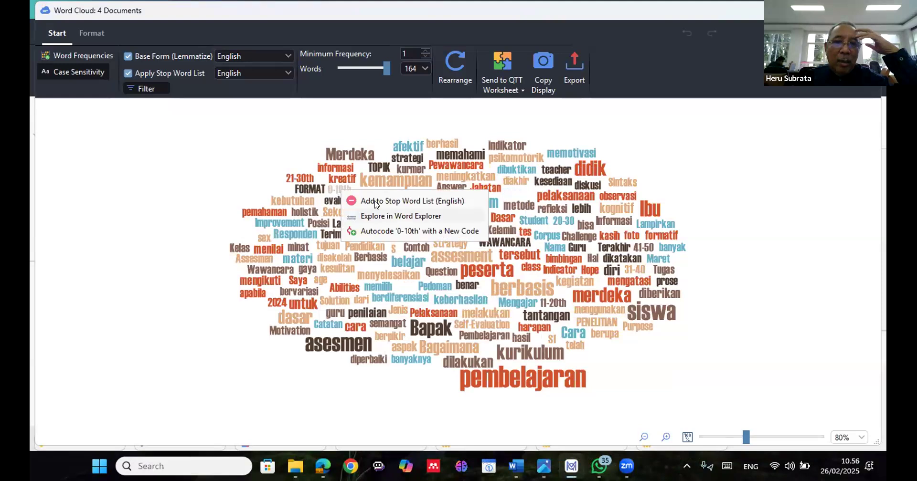
click(376, 203)
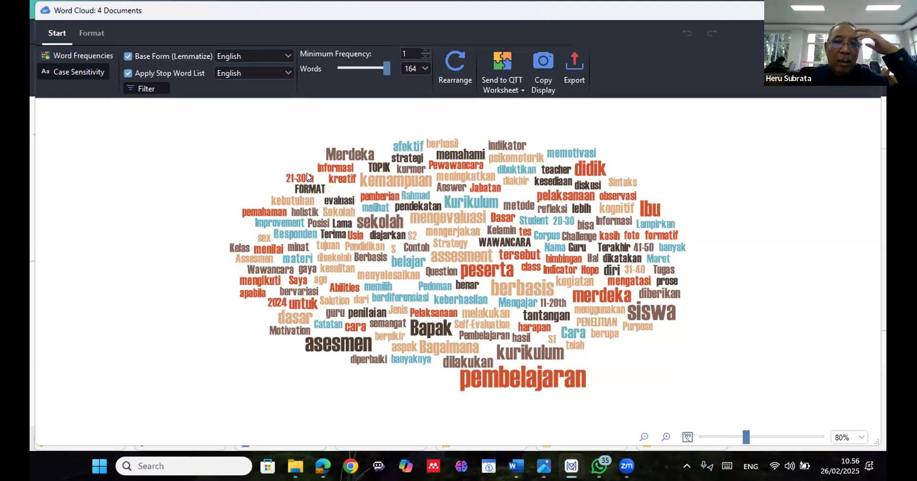
right_click(308, 176)
click(344, 190)
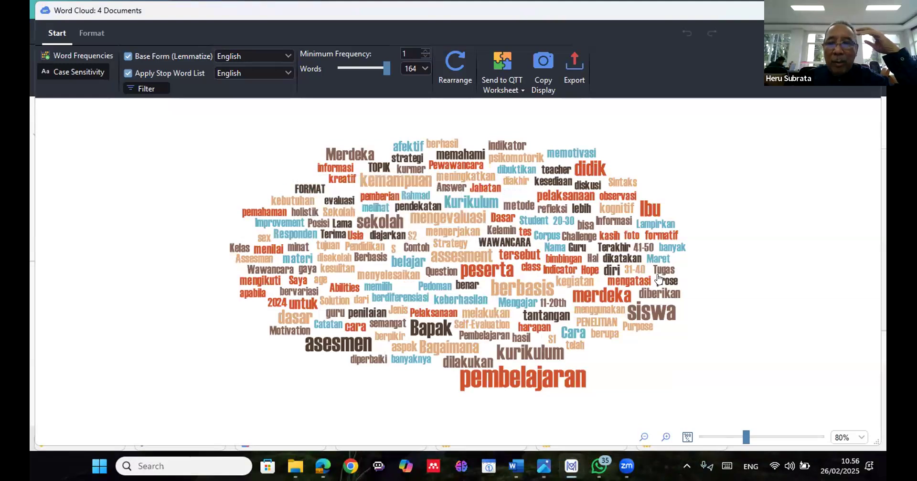
right_click(557, 300)
click(569, 308)
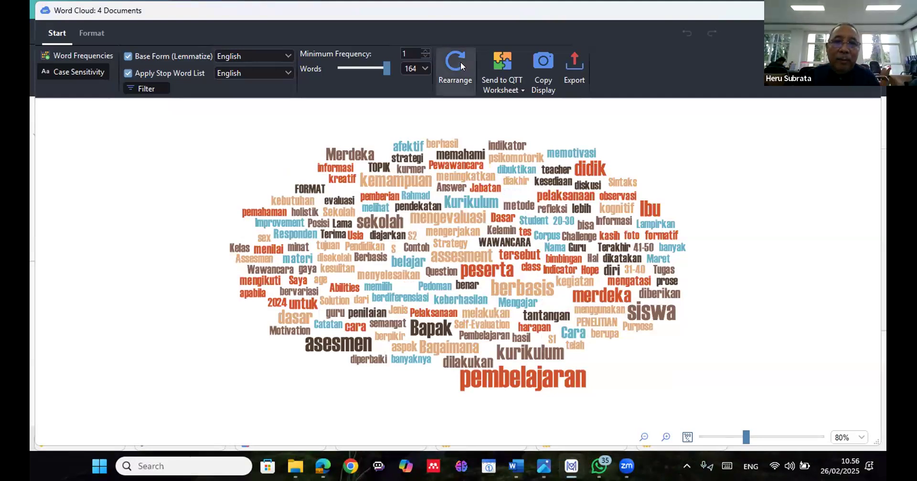
click(461, 62)
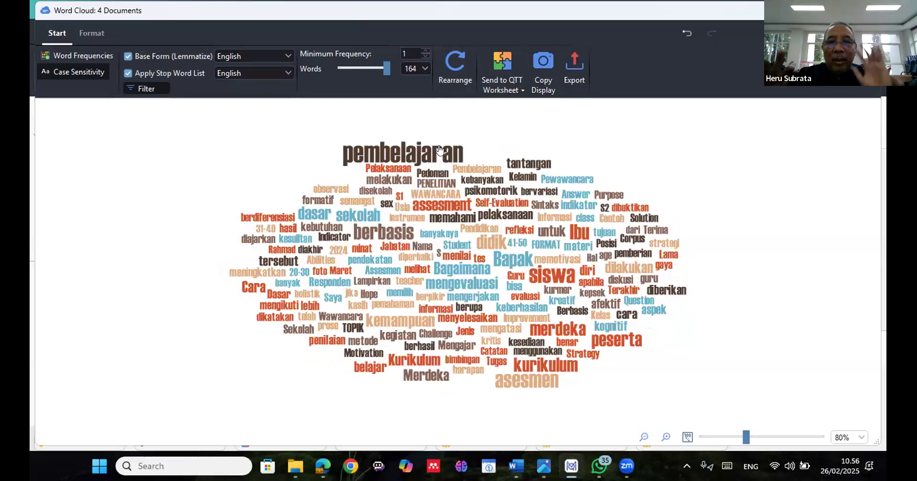
mouse_move(440, 150)
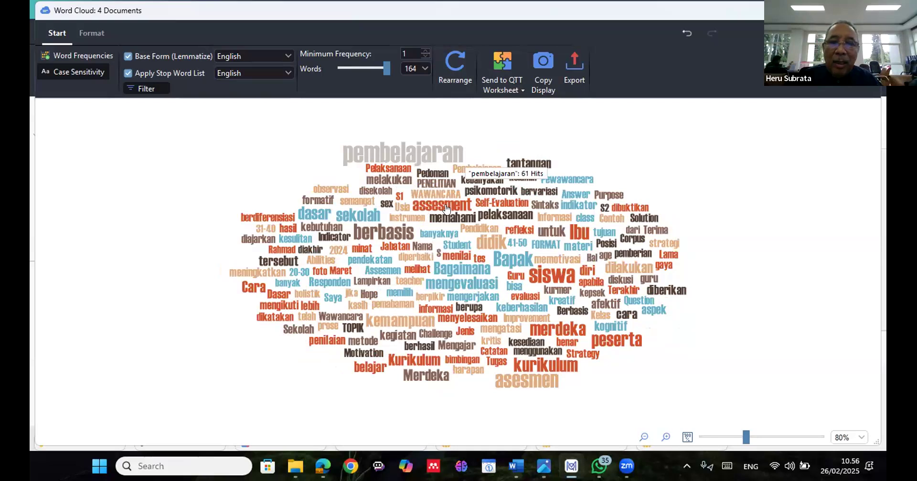
mouse_move(445, 209)
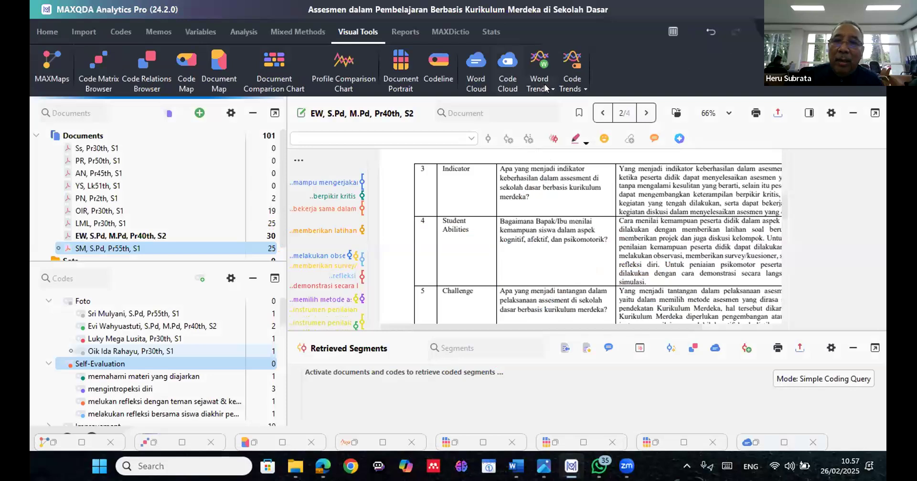
In Word Trends for the EW document, remove didik from the chart and list the section 2 hits for pembelajaran
click(547, 92)
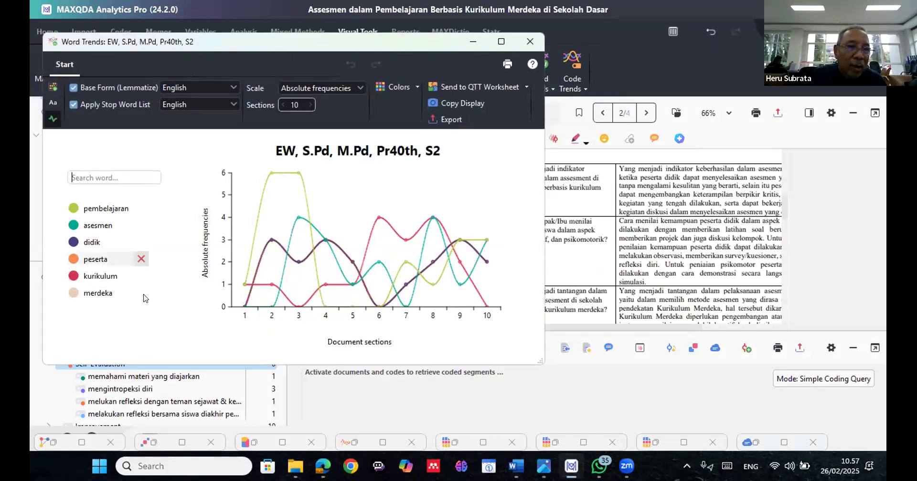
click(142, 242)
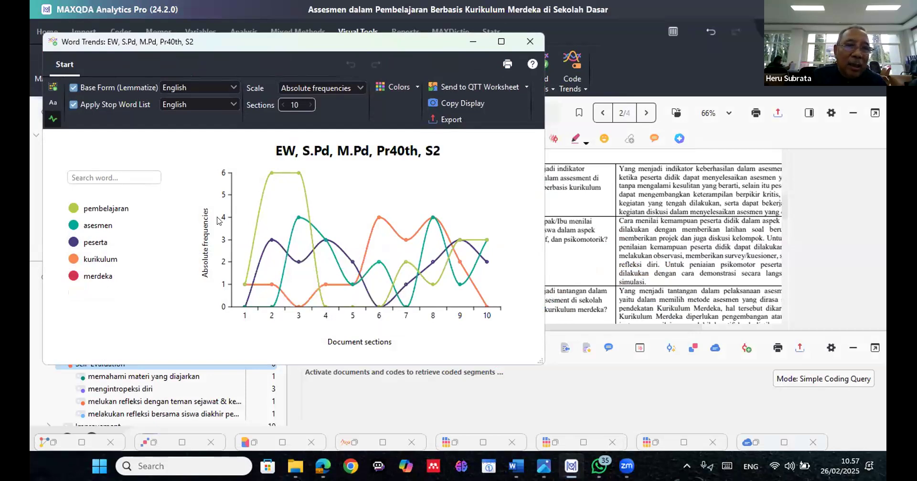
click(267, 177)
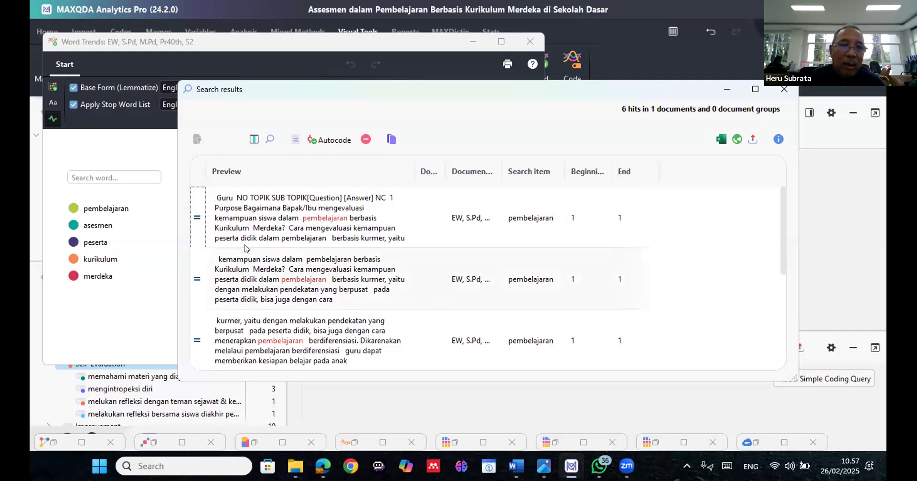
scroll(261, 249, down, 3)
scroll(261, 249, up, 3)
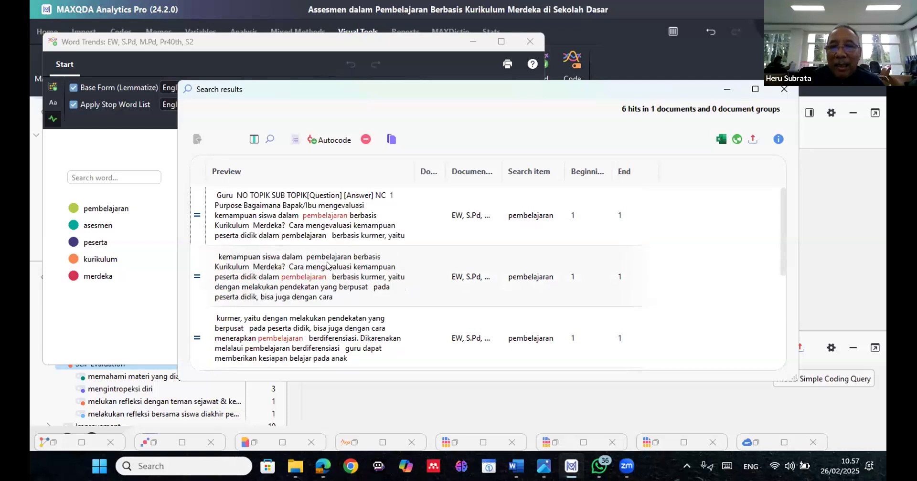
scroll(327, 265, up, 1)
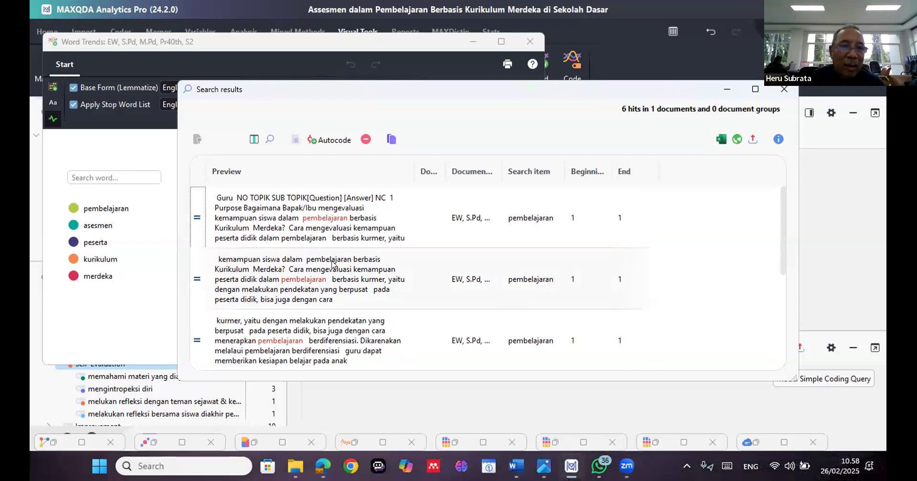
Toggle the asesmen, kurikulum and merdeka lines in the trend chart, and close the Word Trends and search results windows
click(104, 228)
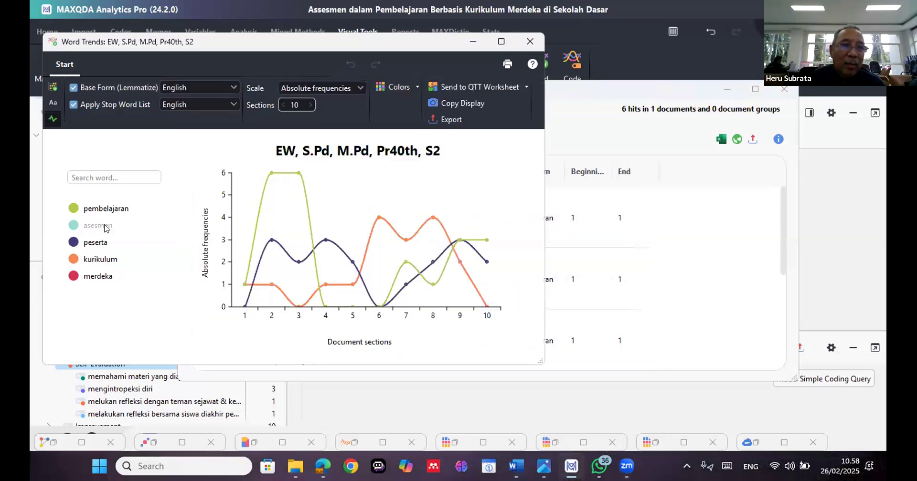
click(105, 228)
click(105, 229)
click(105, 228)
click(106, 228)
click(106, 229)
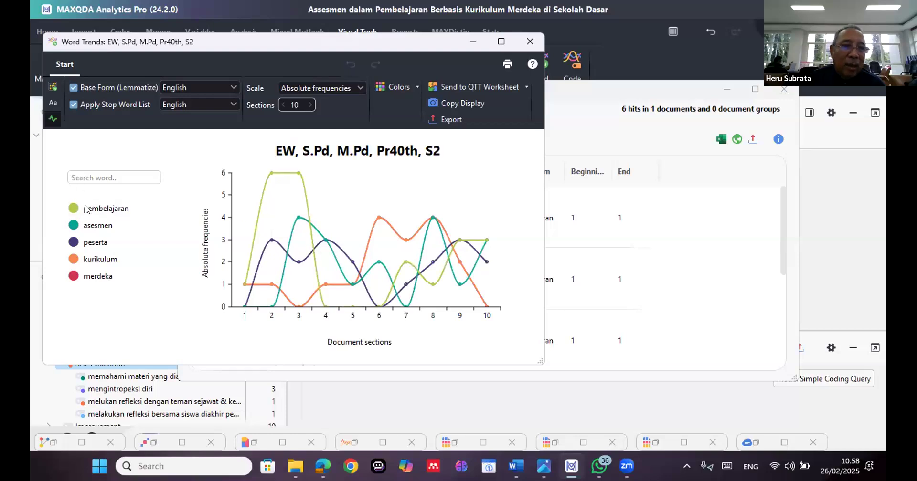
click(100, 262)
click(100, 265)
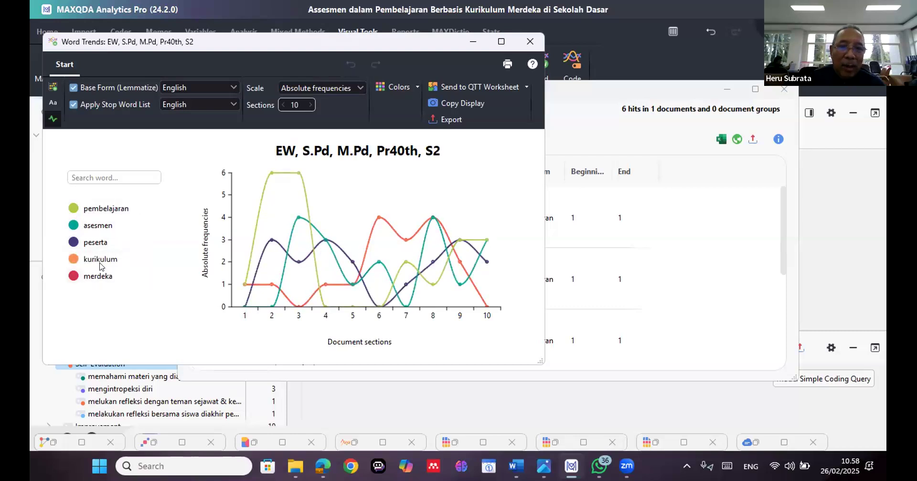
click(101, 279)
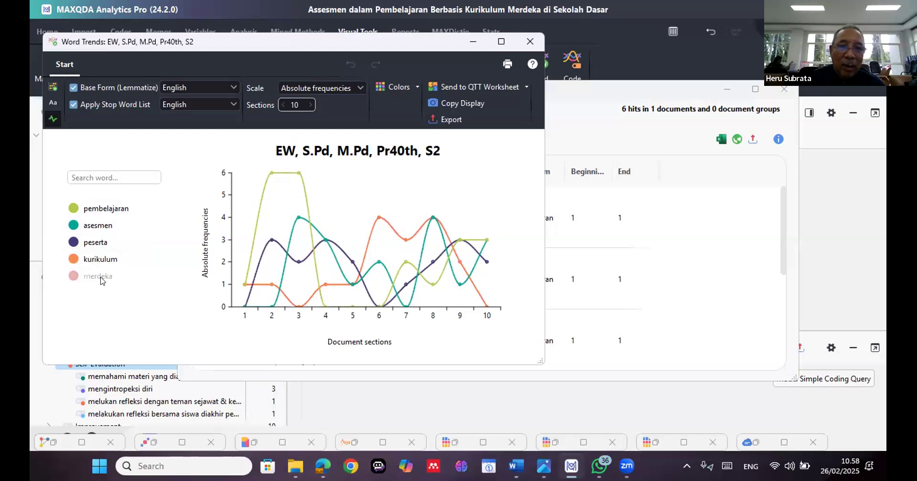
click(100, 279)
click(105, 265)
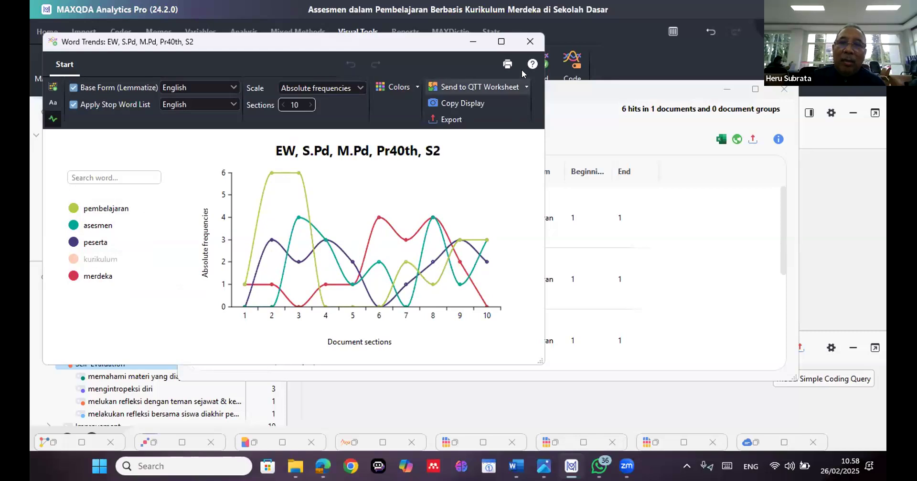
click(527, 41)
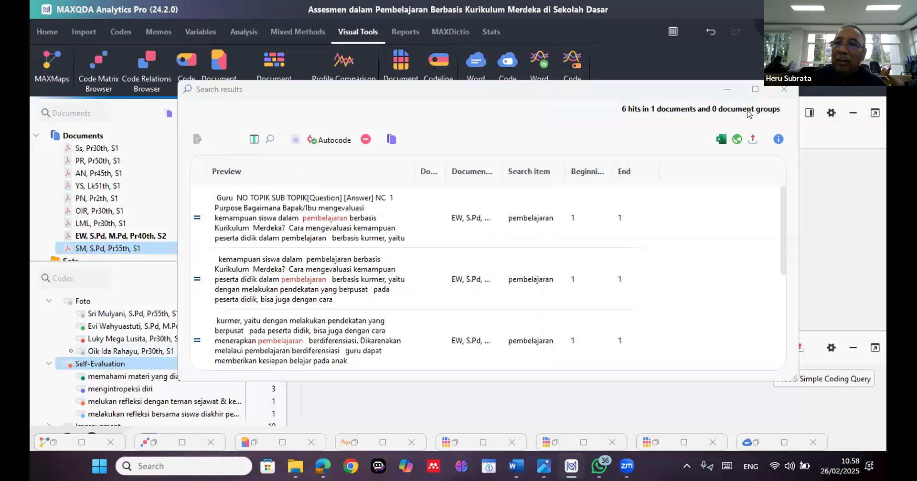
click(698, 95)
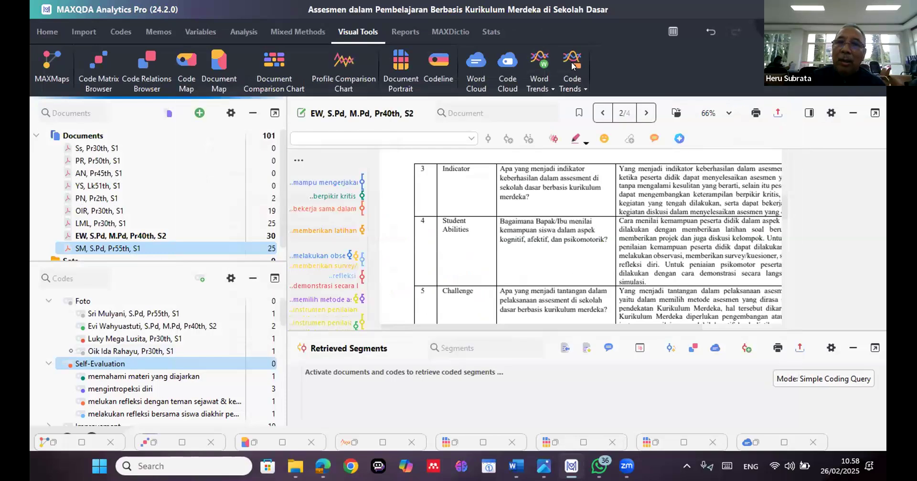
Start Code Trends for the EW document and select the Improvement and Motivation codes
click(567, 64)
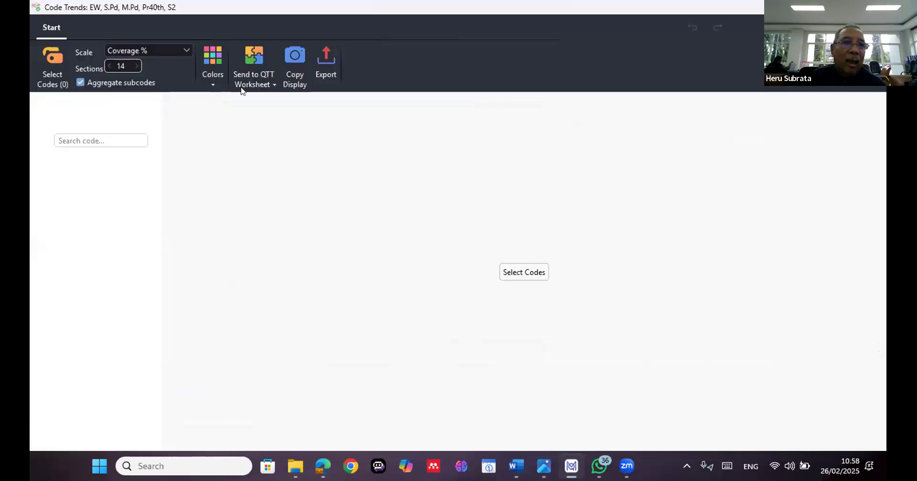
click(59, 76)
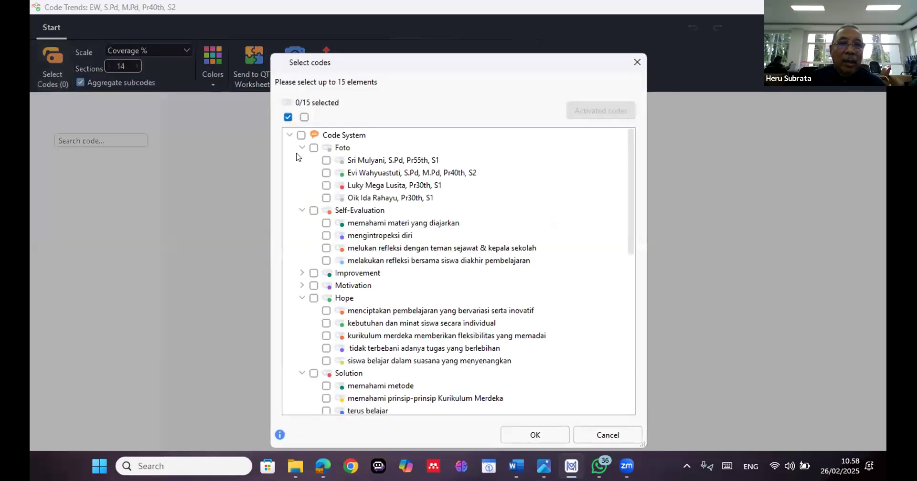
click(314, 273)
click(314, 285)
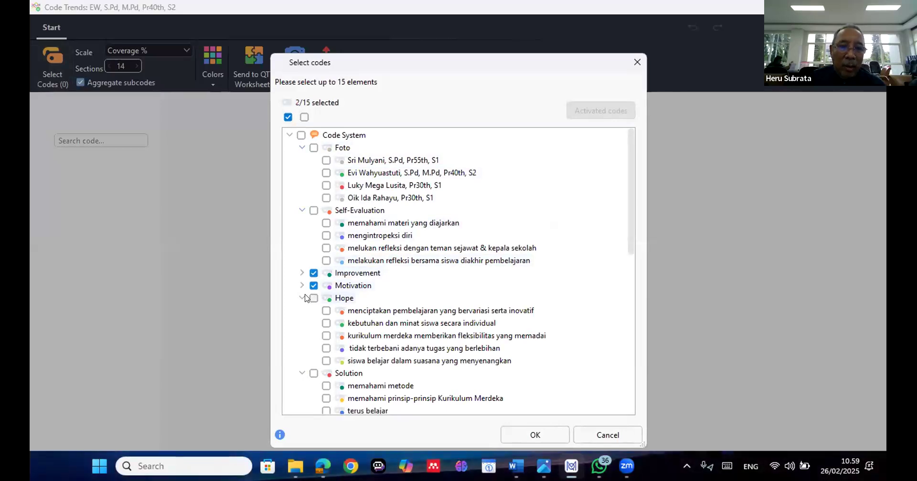
click(304, 298)
click(314, 298)
click(313, 311)
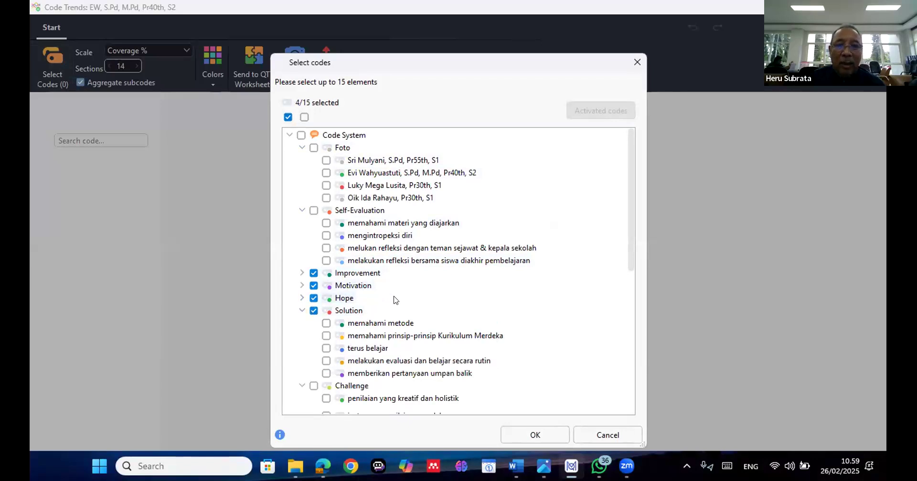
scroll(395, 300, down, 2)
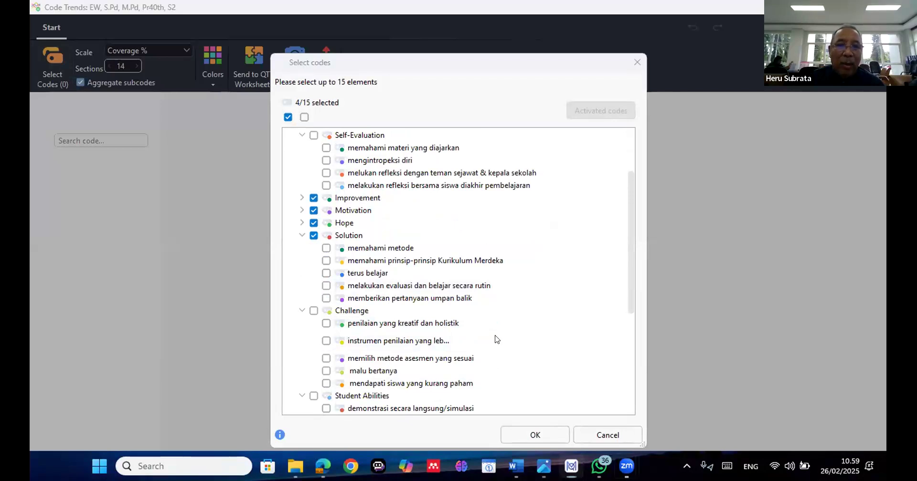
click(314, 236)
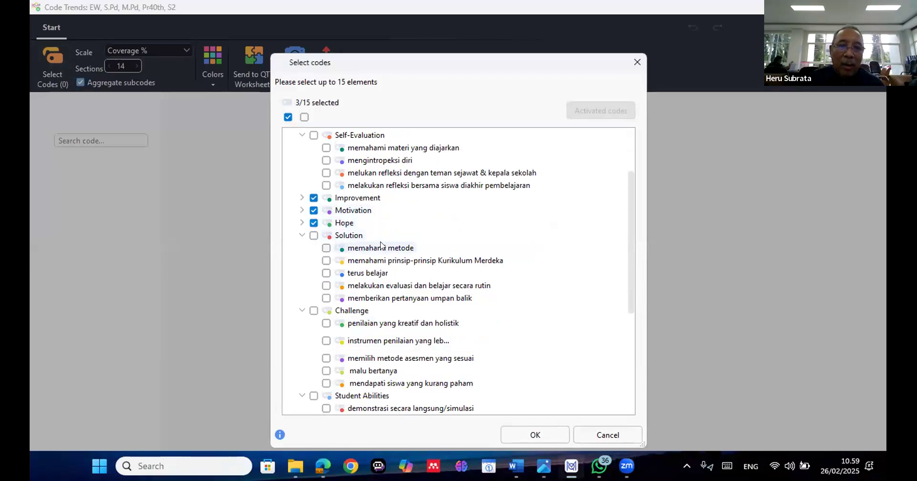
click(313, 223)
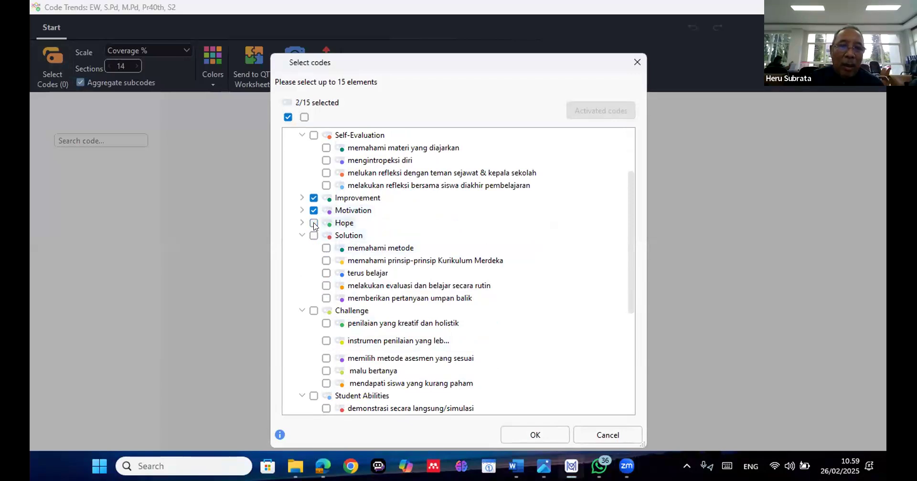
Add the Challenge and Student Abilities codes to the selection, plot the code trends, and minimise the chart window
scroll(314, 227, down, 1)
click(314, 274)
click(301, 273)
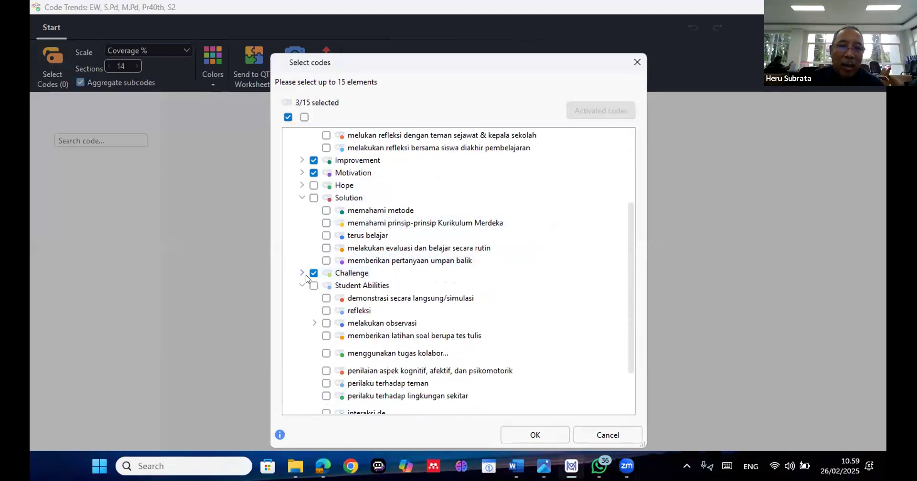
click(314, 286)
click(302, 286)
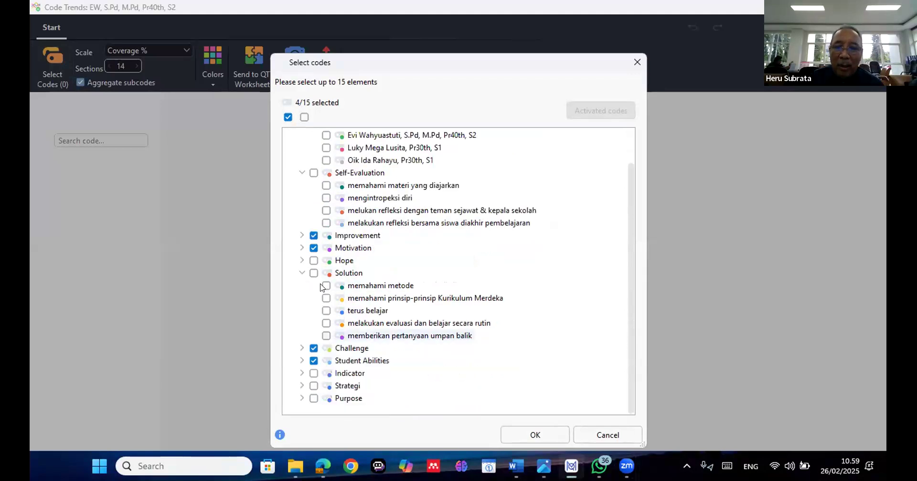
key(Return)
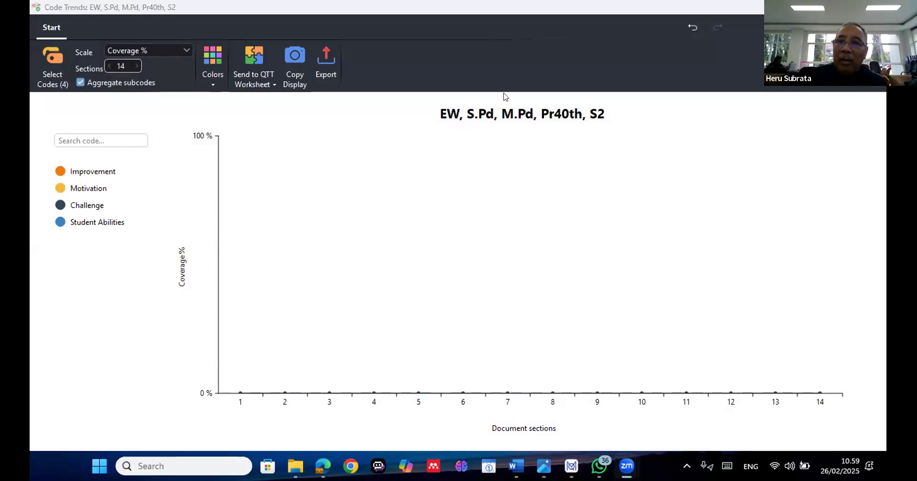
click(813, 7)
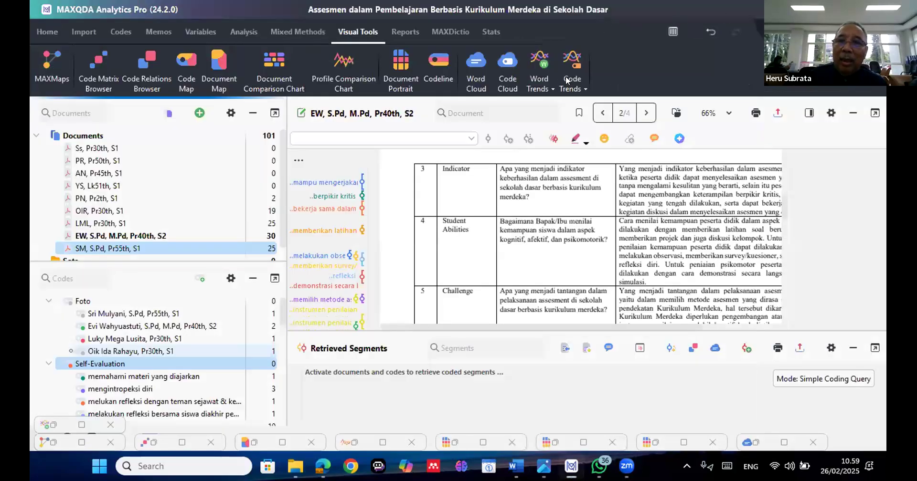
click(567, 81)
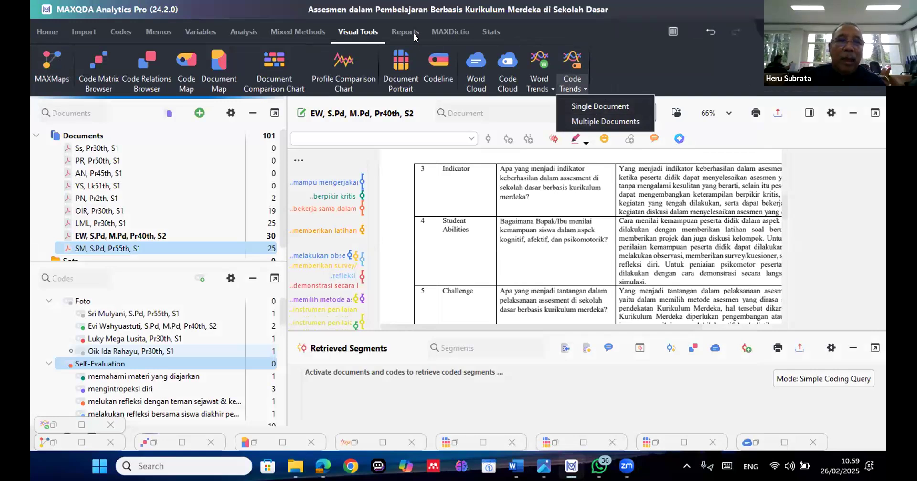
click(627, 53)
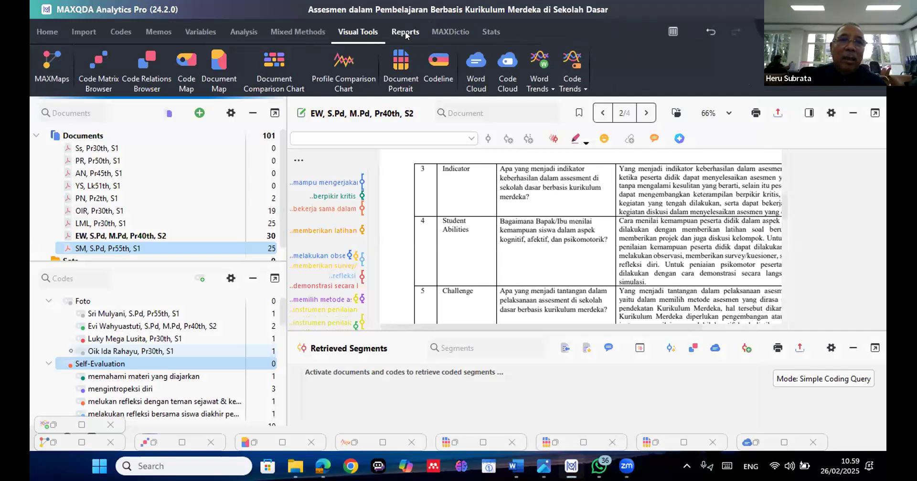
Bring up the Mixed Methods functions and activate all documents in the project
click(306, 30)
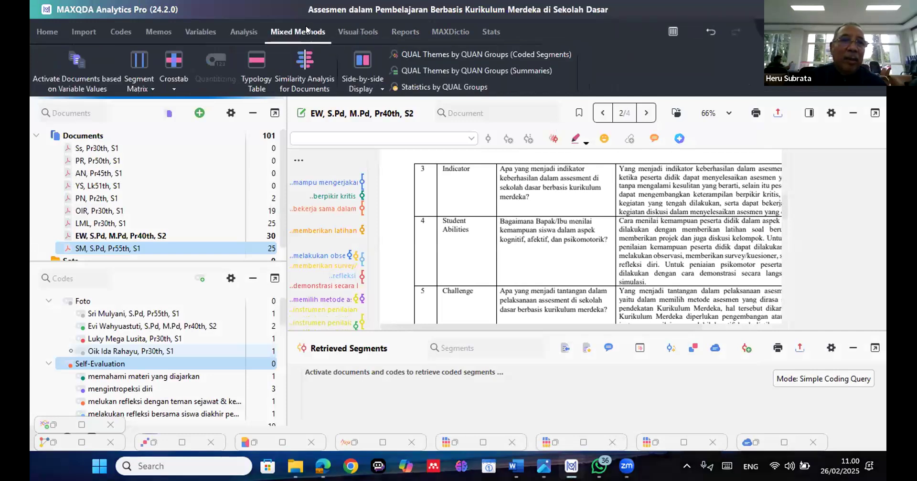
click(85, 135)
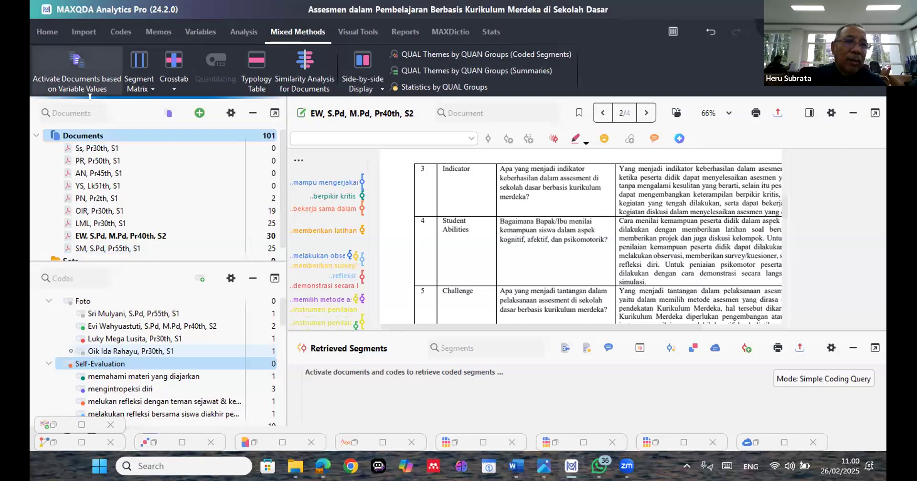
right_click(123, 138)
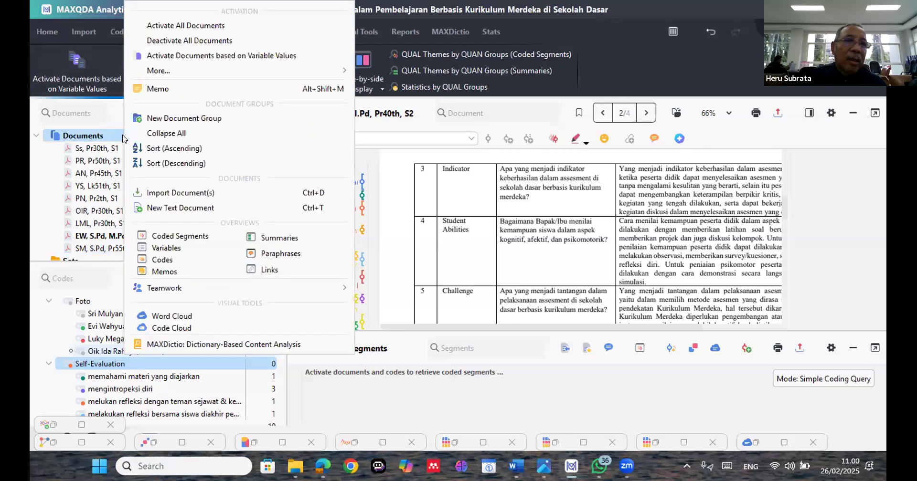
click(185, 31)
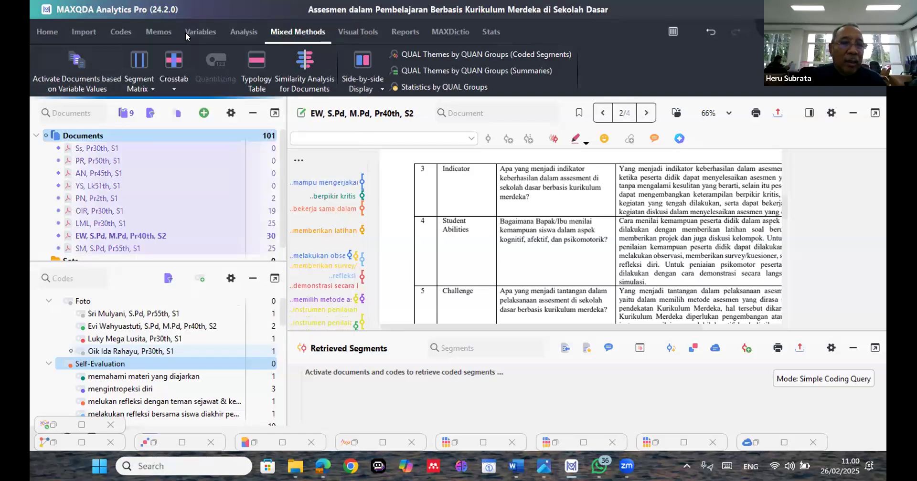
click(136, 79)
click(176, 87)
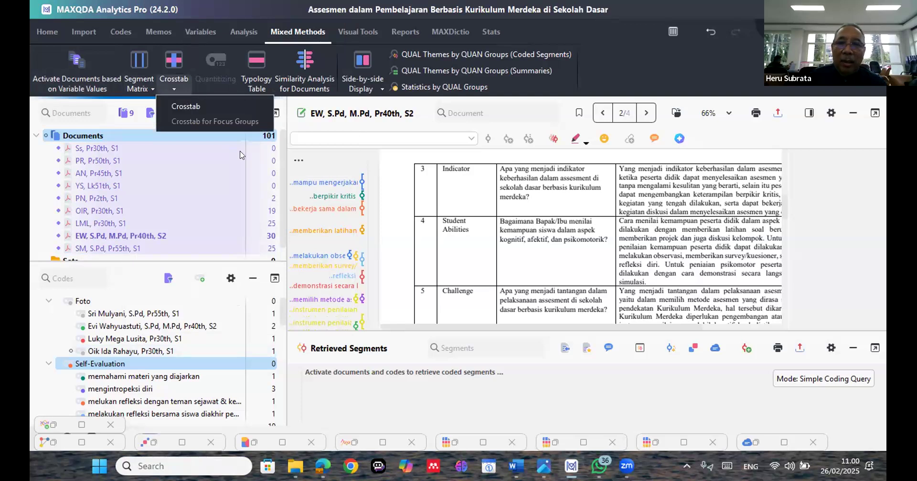
Start a Typology Table and include all available row variables
click(256, 87)
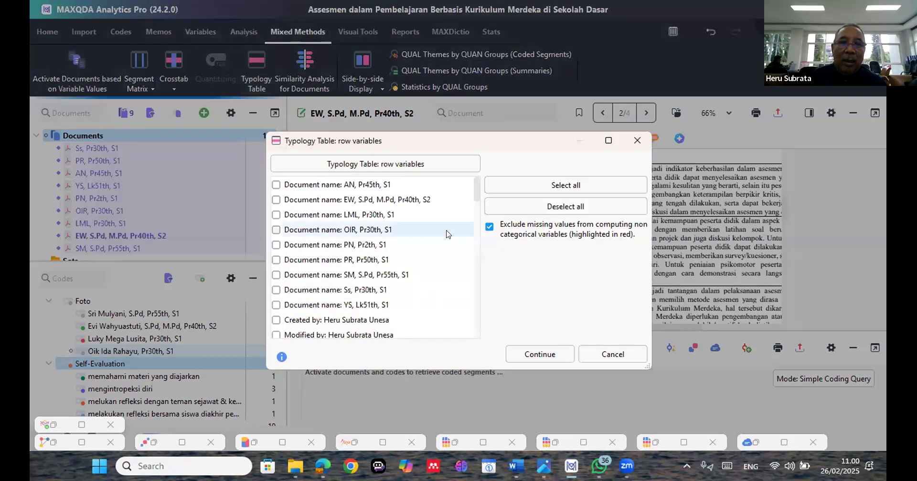
click(547, 187)
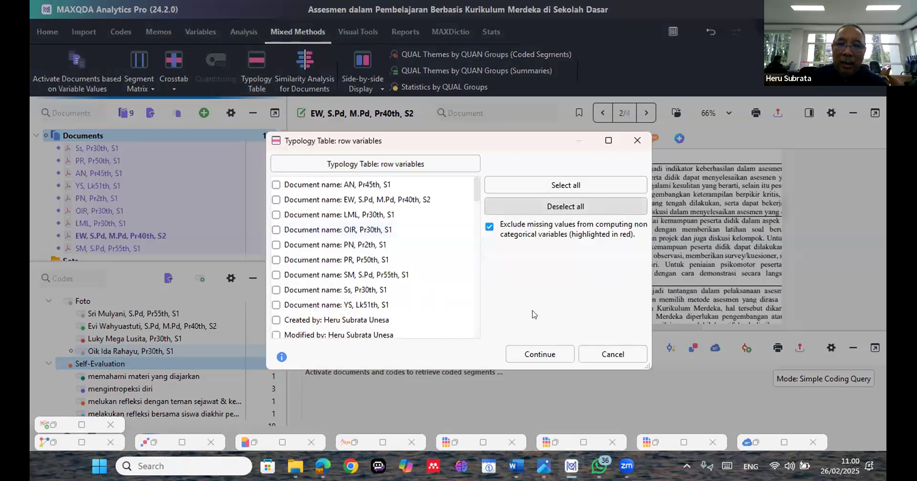
click(546, 347)
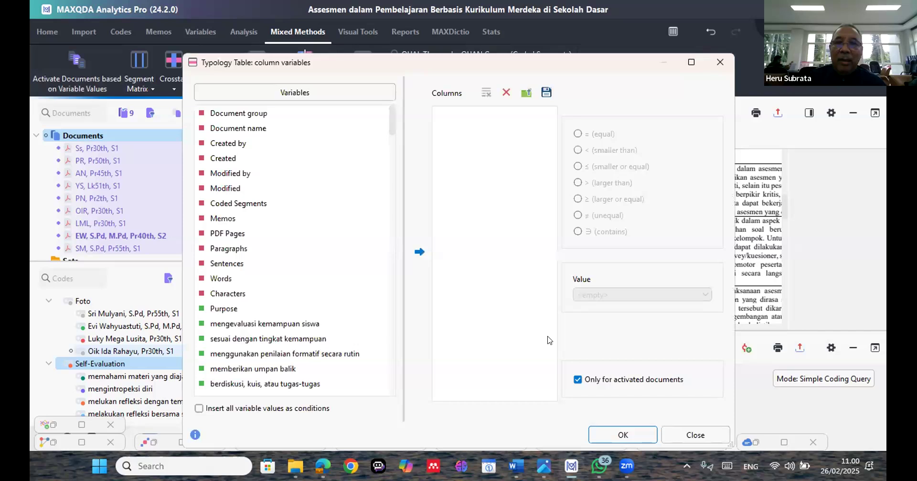
Add all variables as columns and generate the typology table for the activated documents only
click(340, 308)
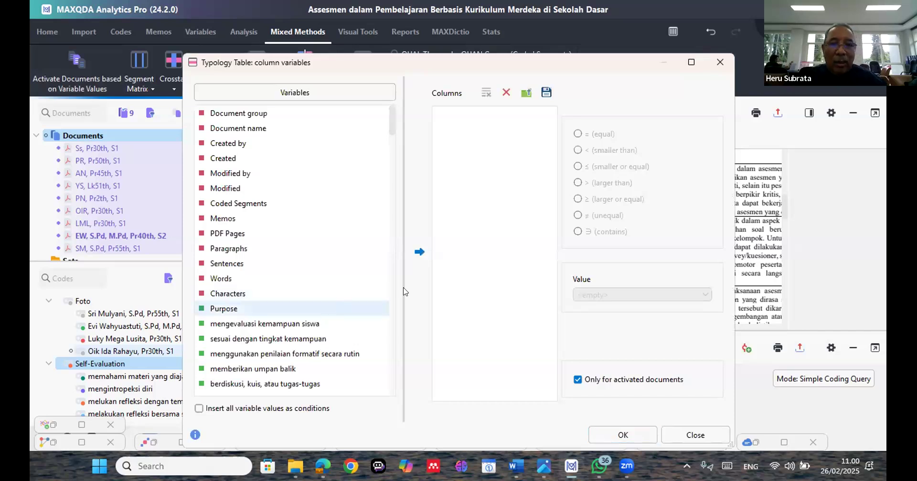
key(ctrl+a)
click(419, 253)
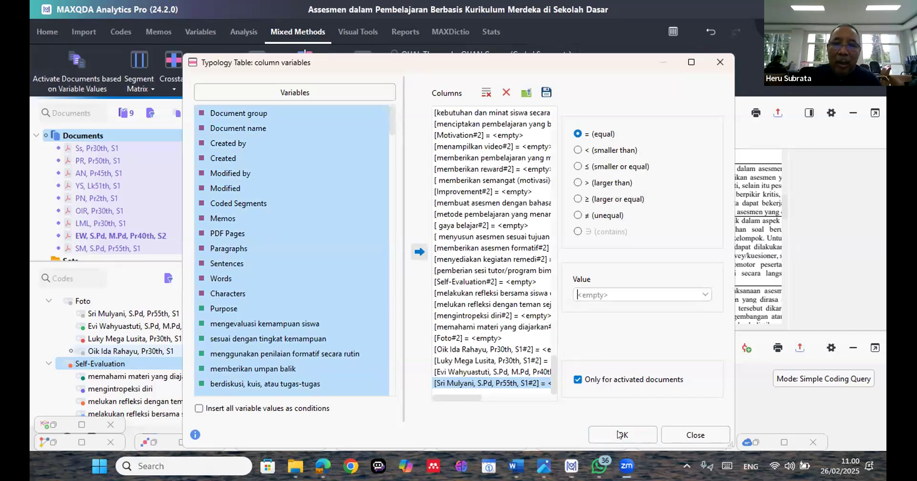
click(620, 434)
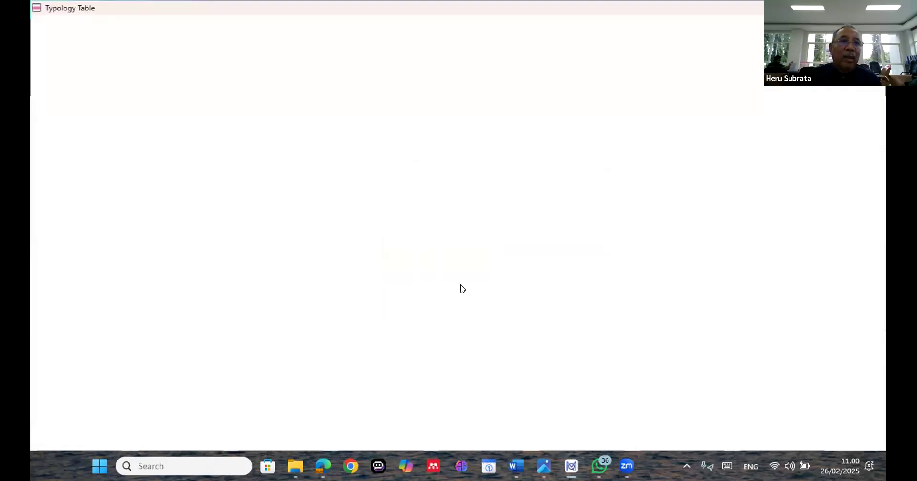
Look through the typology table and export it as a spreadsheet that opens in Excel
scroll(458, 281, down, 1)
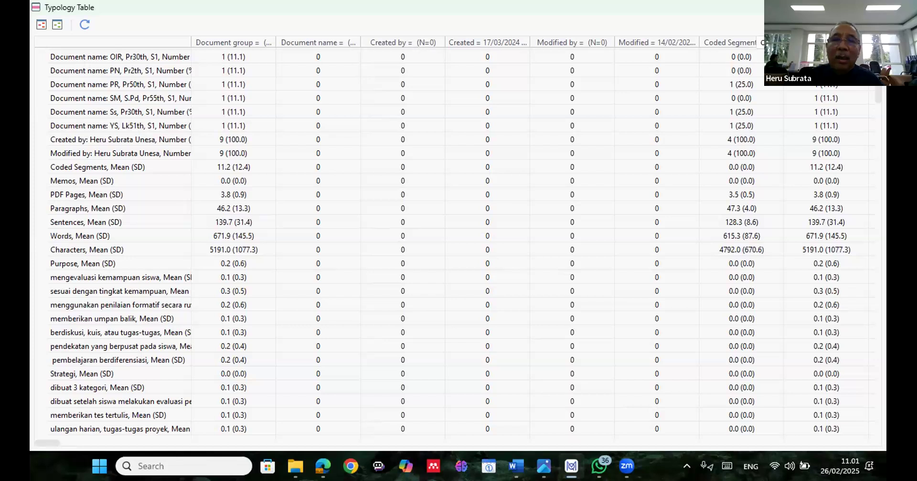
click(843, 24)
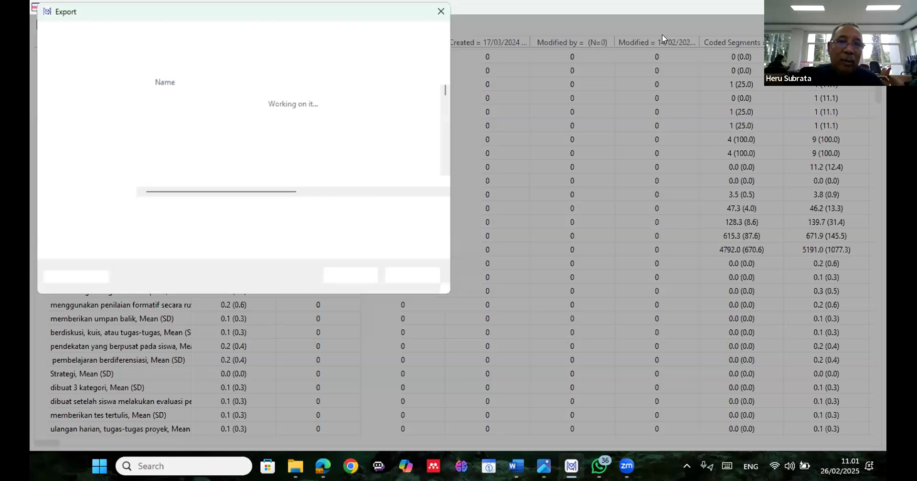
key(Return)
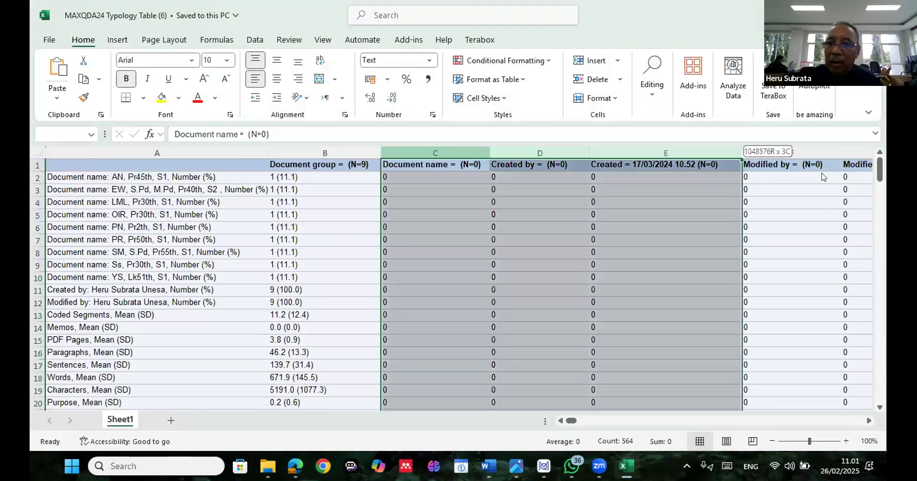
Delete the Document name, Created by, Created, Modified by and Modified columns from the exported sheet
drag(822, 177, 848, 168)
right_click(847, 168)
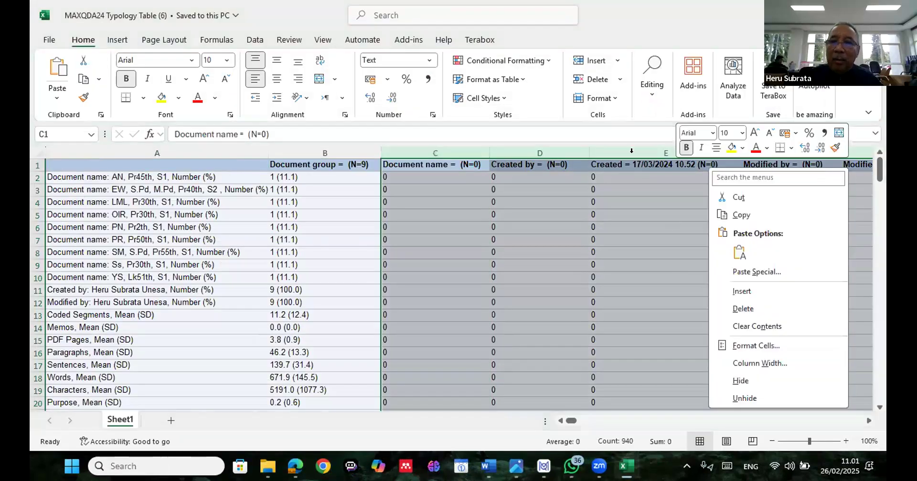
key(d)
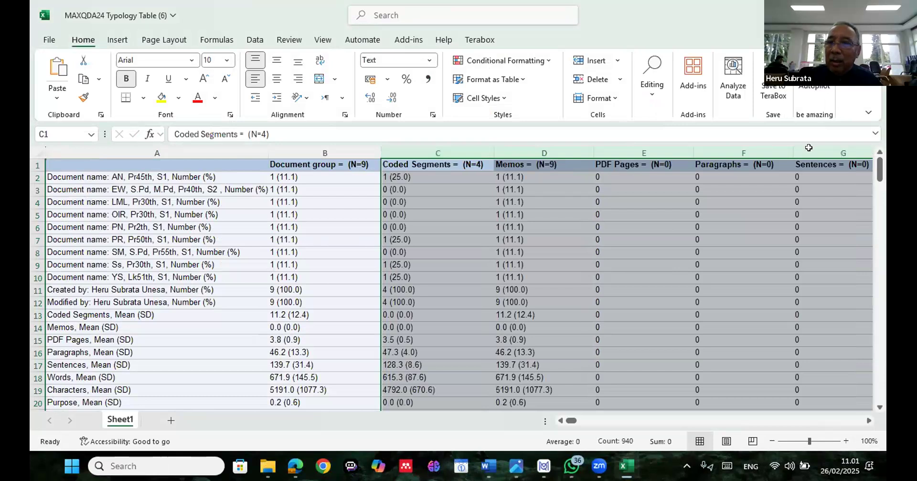
Delete the PDF Pages, Paragraphs, Sentences, Words and Characters columns, and look through the remaining table rows
drag(644, 153, 821, 178)
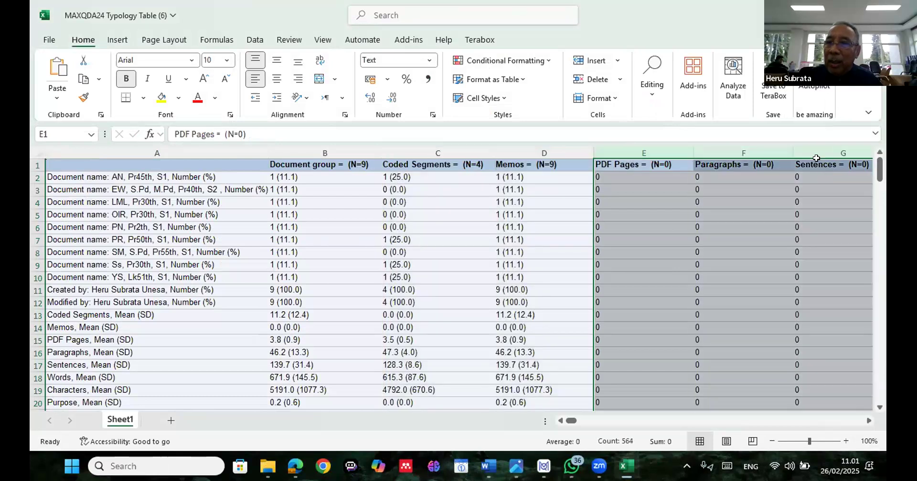
right_click(816, 153)
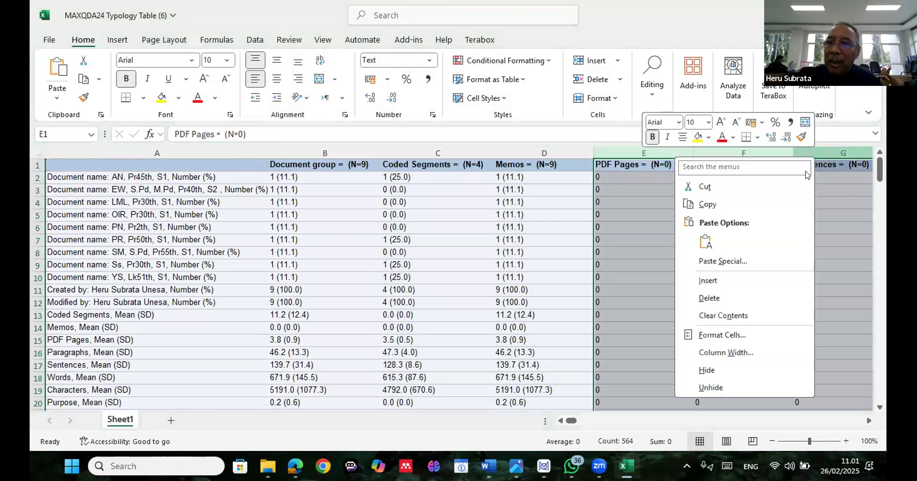
click(725, 298)
drag(645, 152, 735, 170)
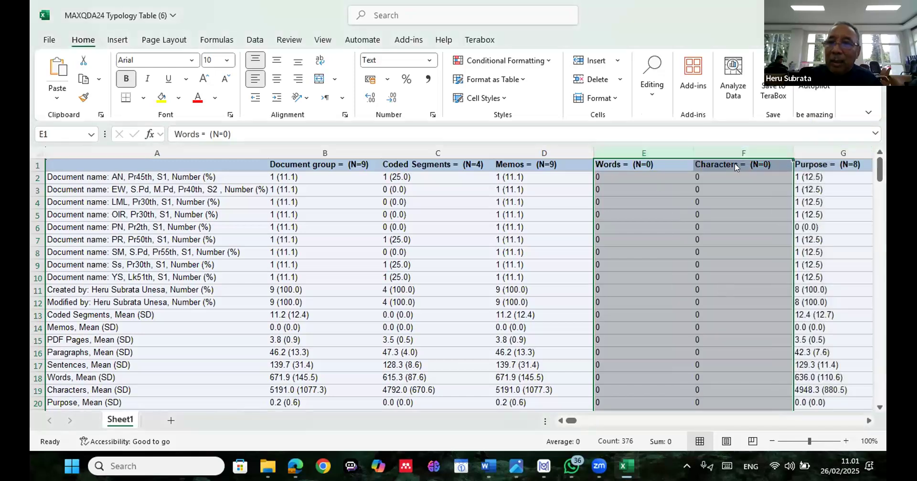
right_click(736, 172)
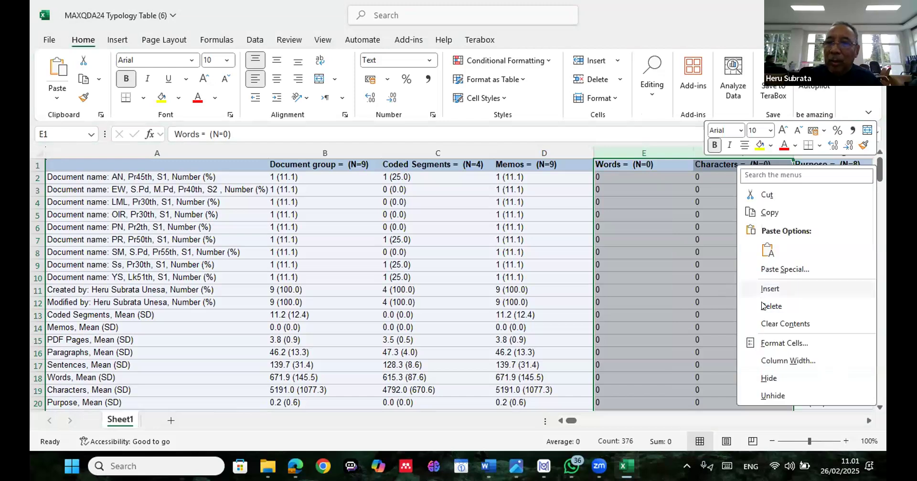
click(763, 306)
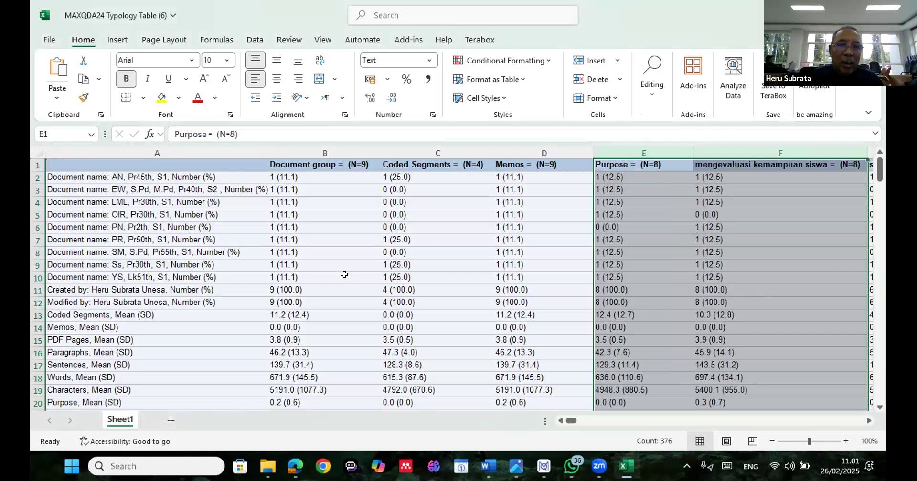
scroll(344, 274, down, 2)
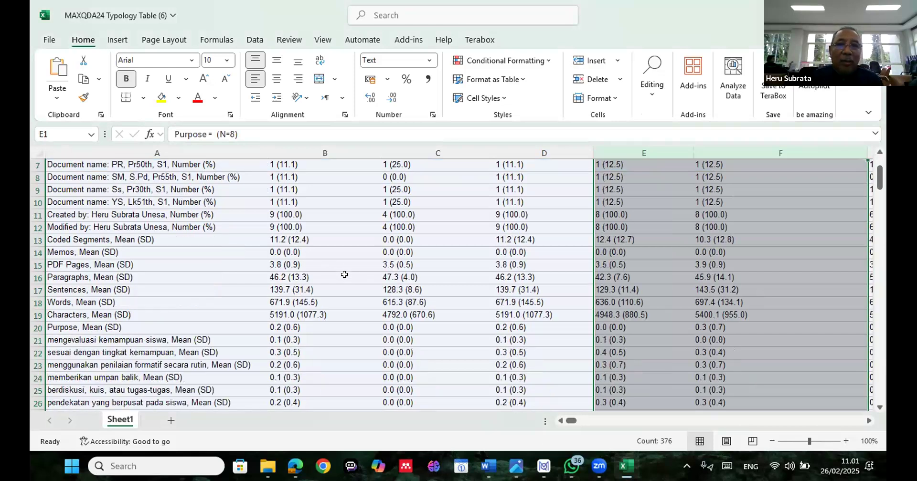
Examine the columns of the exported typology table from Document group and Purpose across to Challenge and Solution
scroll(344, 275, up, 2)
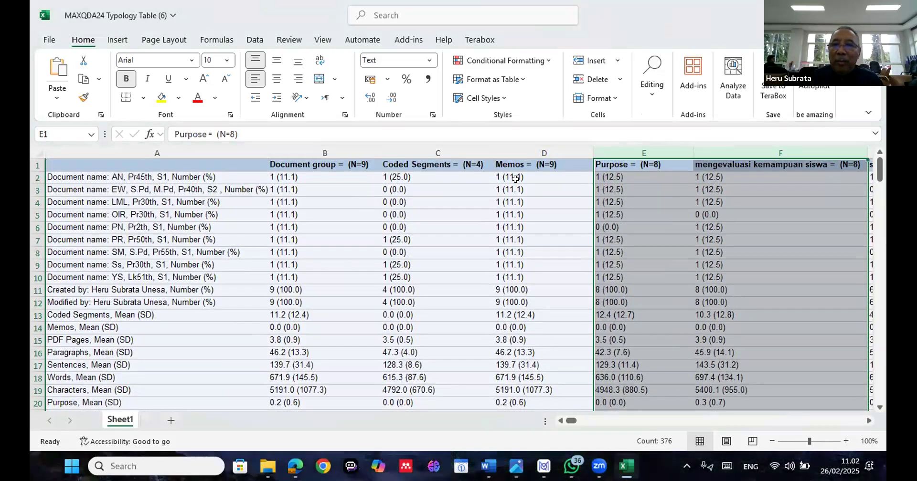
click(659, 217)
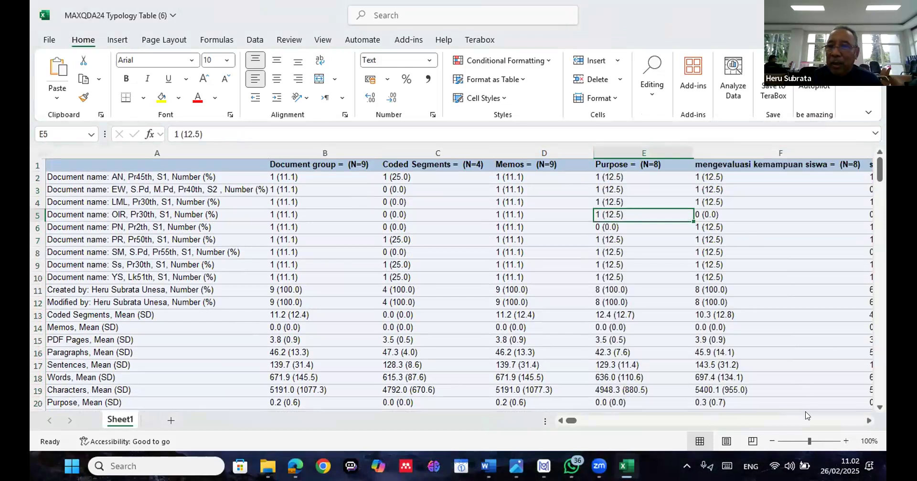
scroll(806, 415, right, 3)
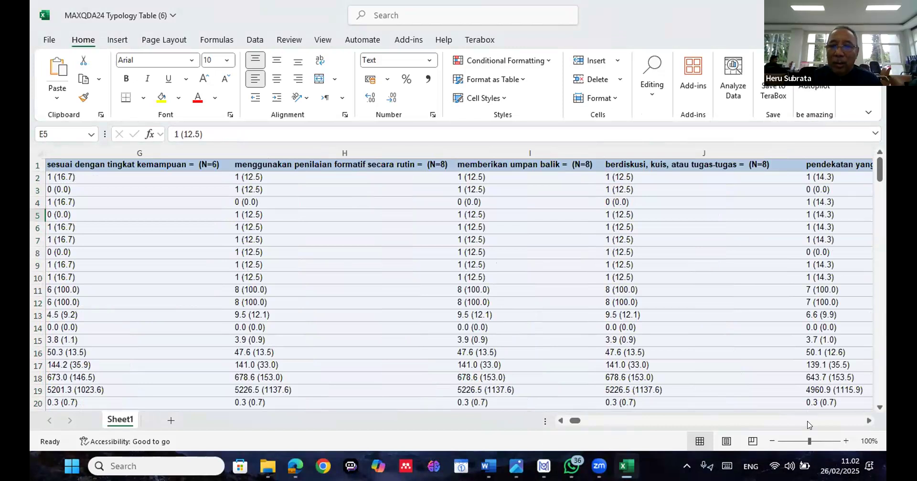
scroll(807, 425, right, 2)
scroll(807, 425, right, 1)
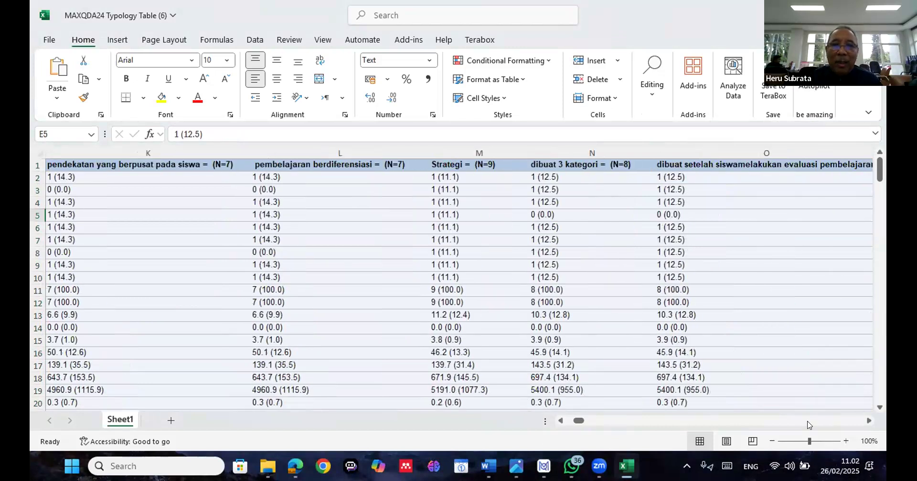
scroll(808, 424, right, 2)
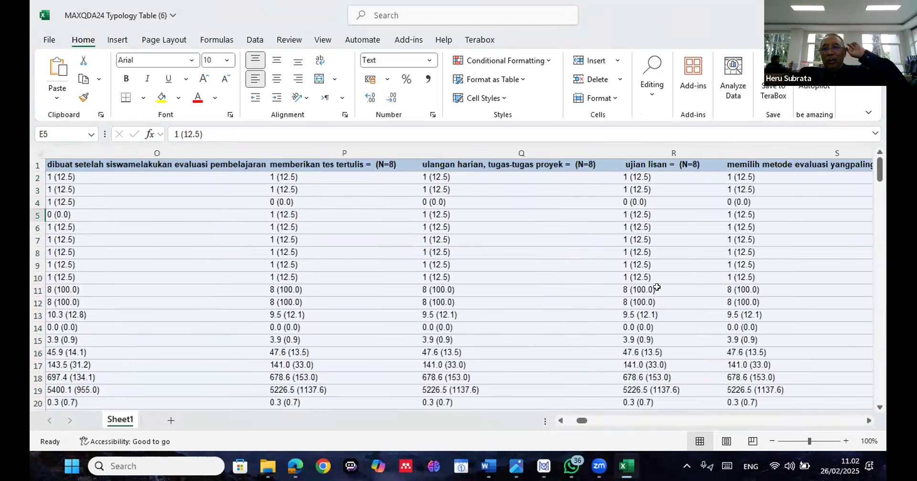
click(797, 421)
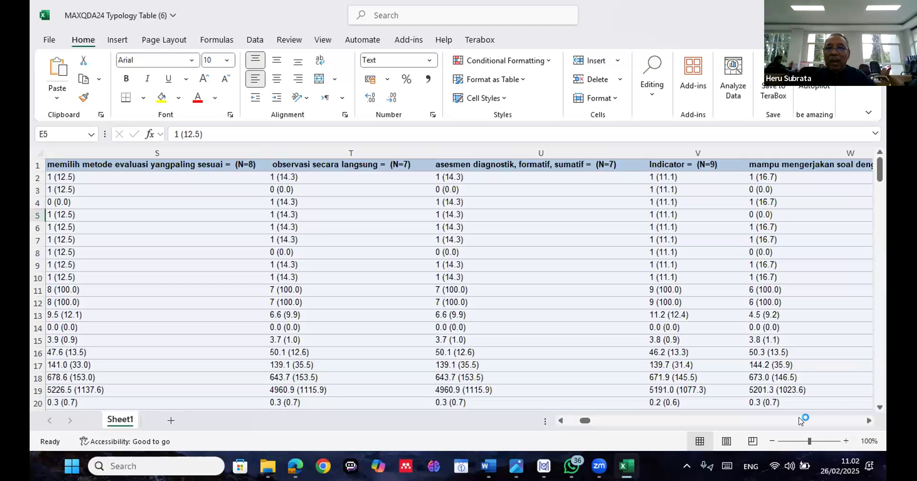
click(800, 421)
click(800, 421)
click(801, 421)
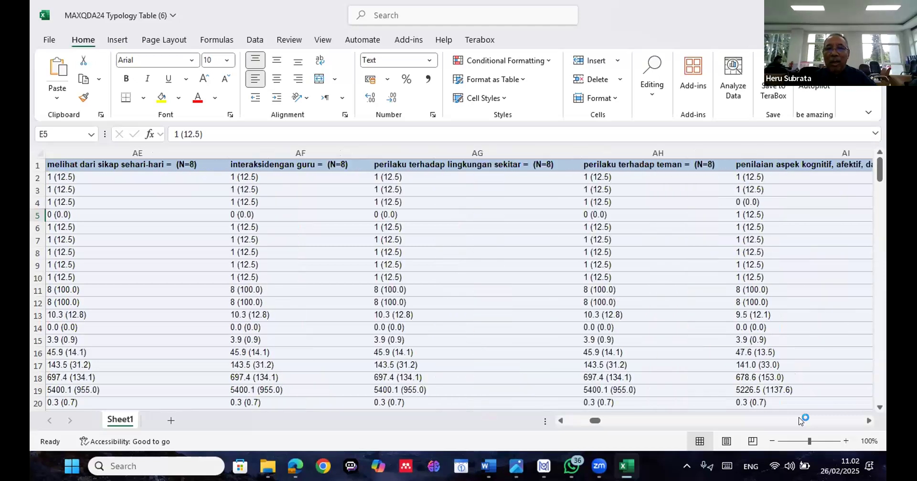
click(801, 421)
click(800, 422)
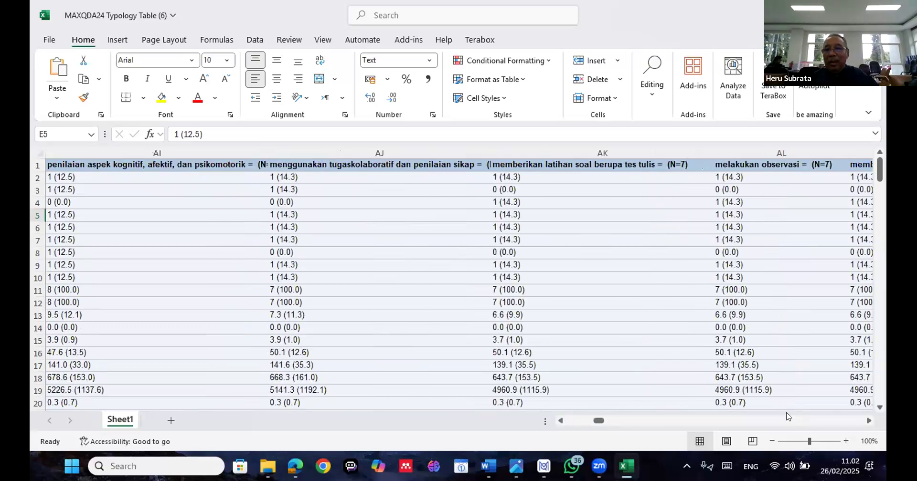
click(787, 424)
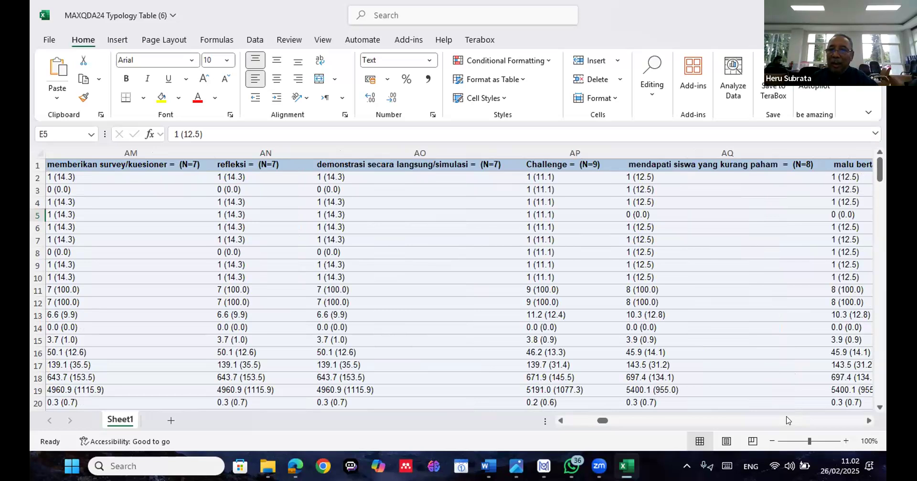
click(784, 418)
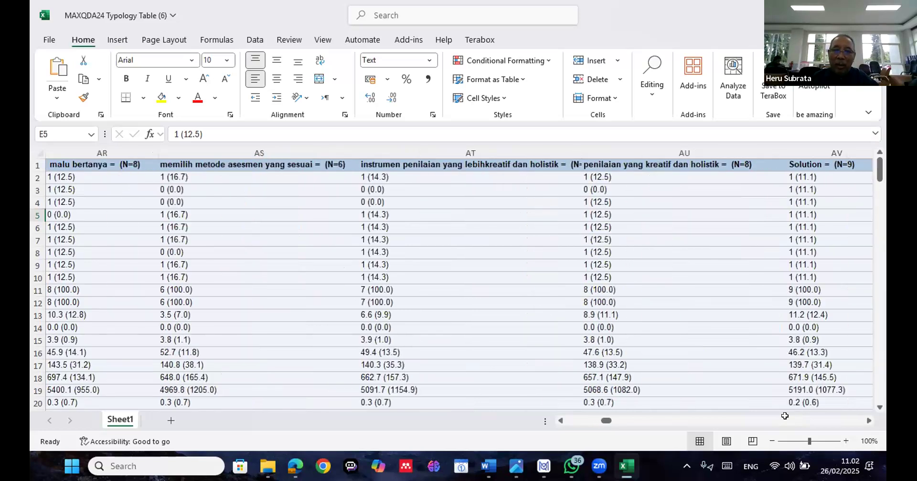
scroll(784, 416, left, 5)
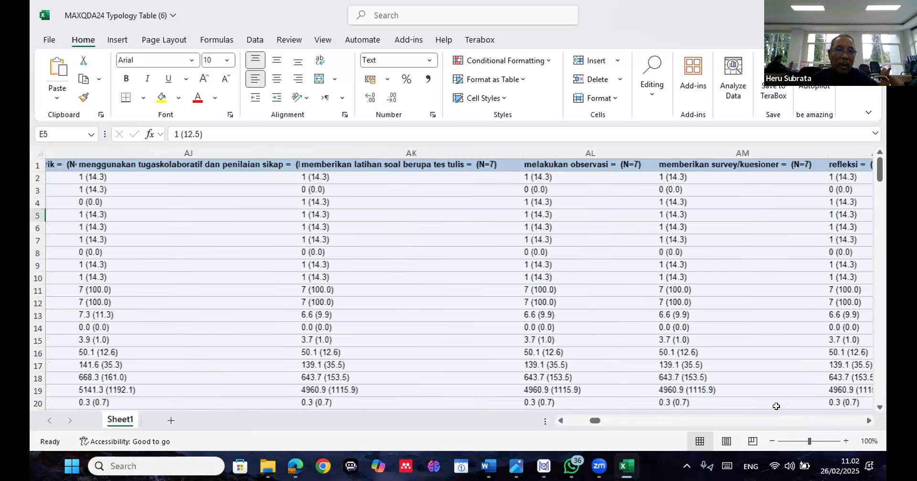
scroll(776, 407, left, 15)
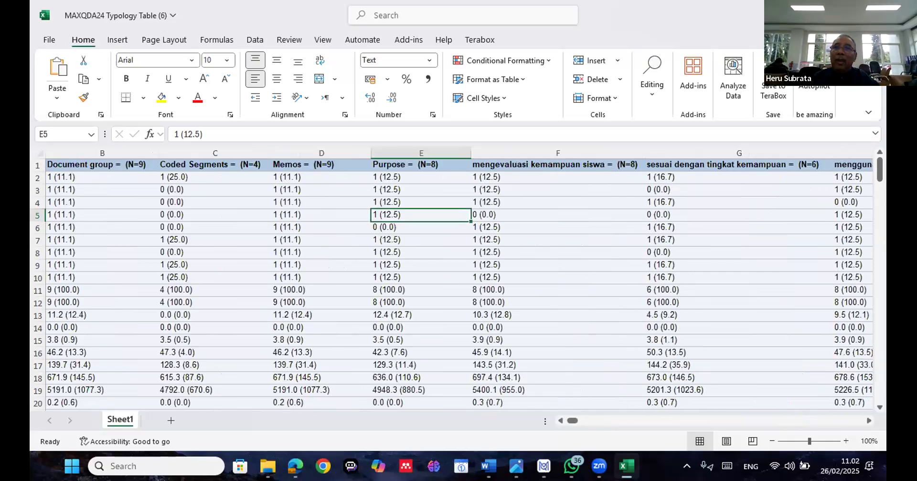
Switch back to MAXQDA, close the typology table, and deactivate the four documents that have no coded segments
key(alt+Tab)
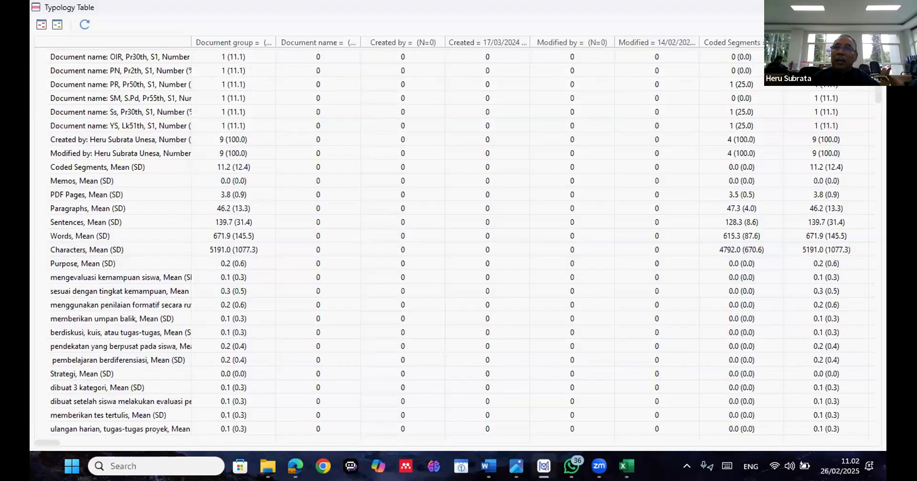
click(873, 7)
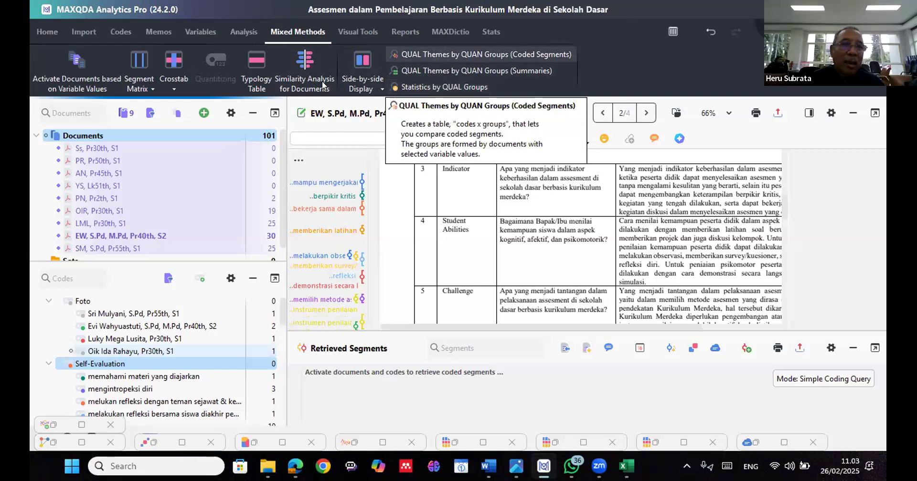
click(276, 153)
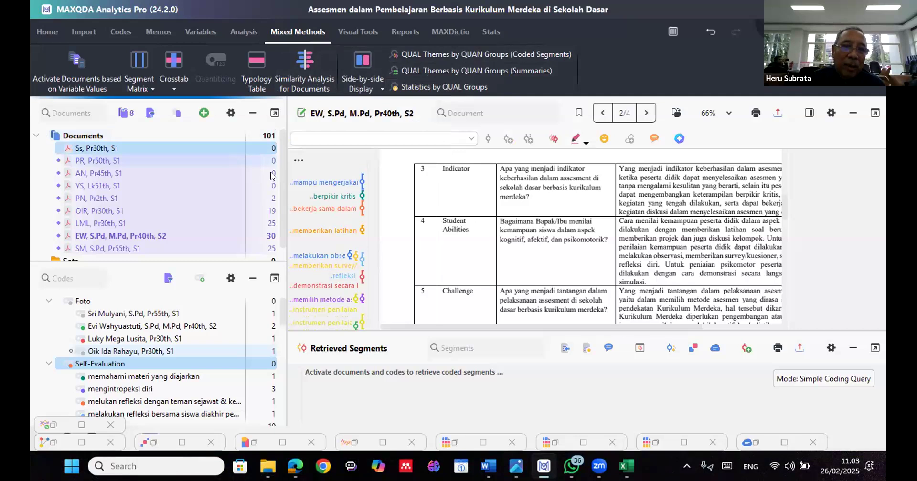
ctrl+click(271, 165)
ctrl+click(271, 176)
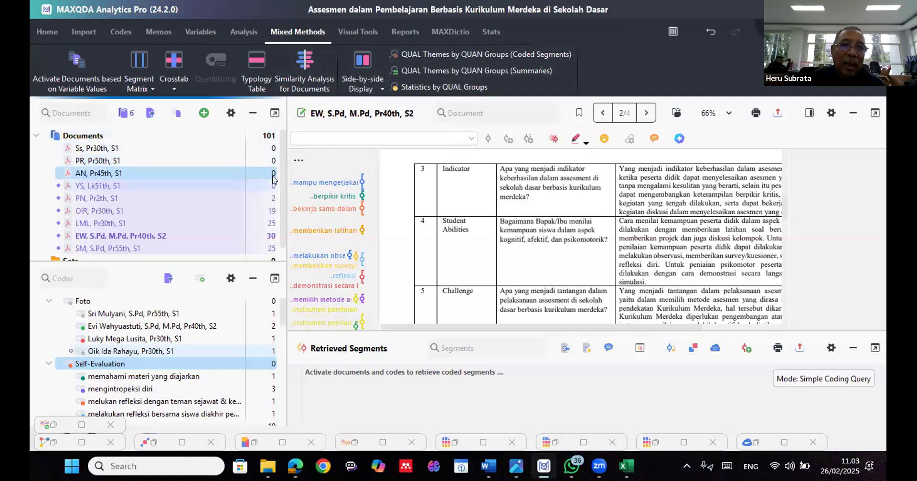
ctrl+click(273, 186)
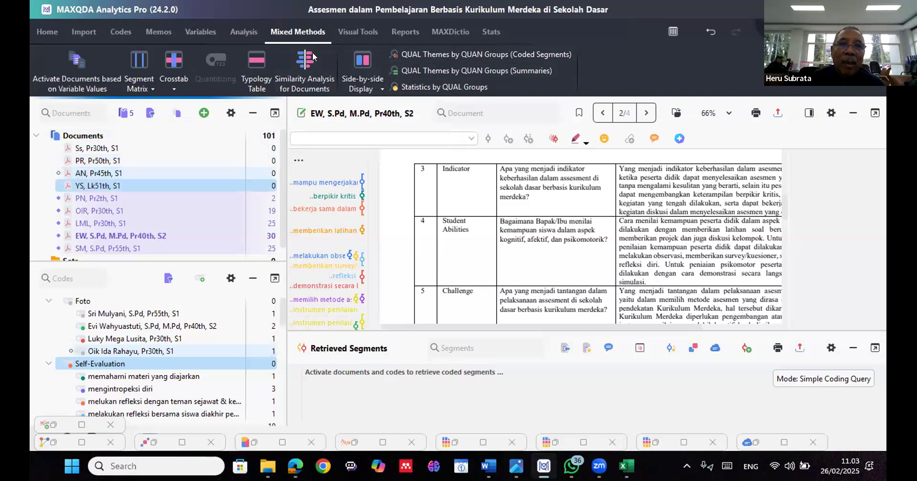
Start a Smart Publisher report and include every code of the Code System, checking the selection throughout the list
click(364, 32)
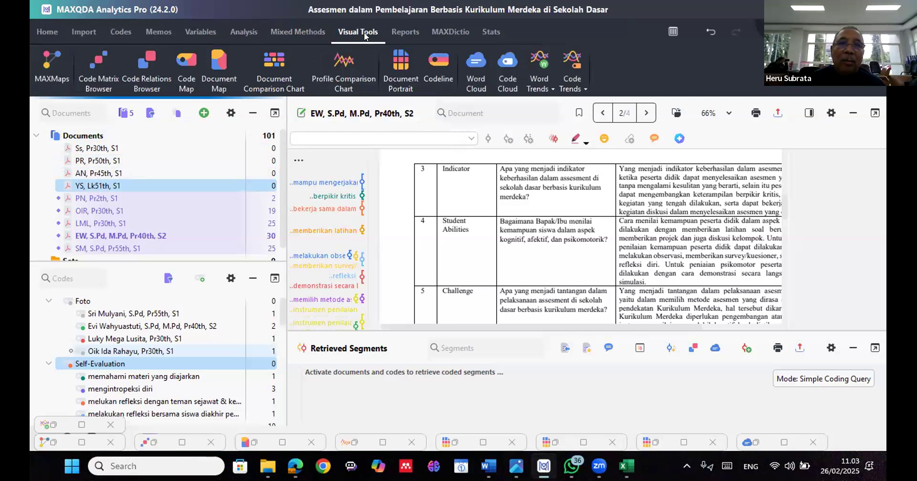
click(399, 32)
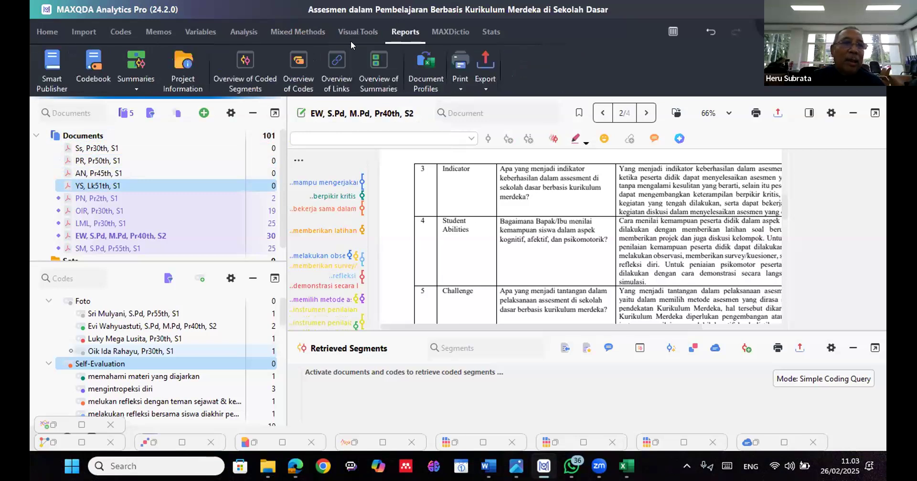
click(56, 87)
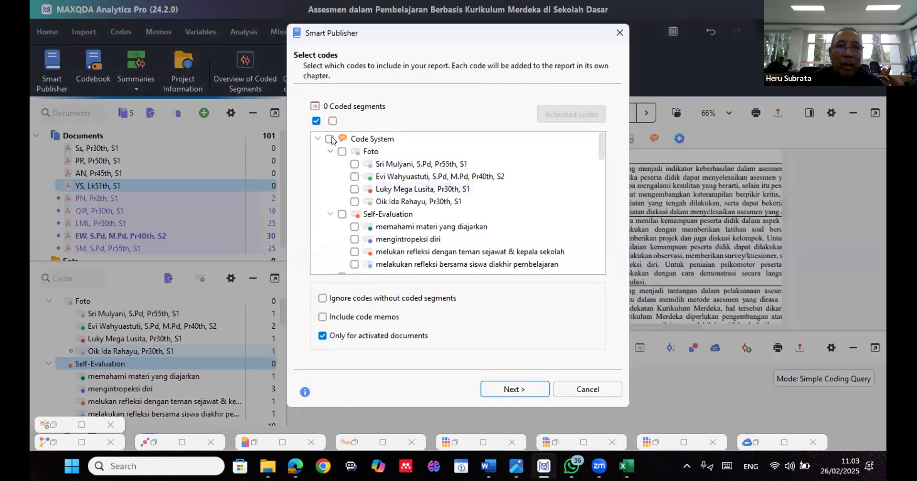
click(329, 139)
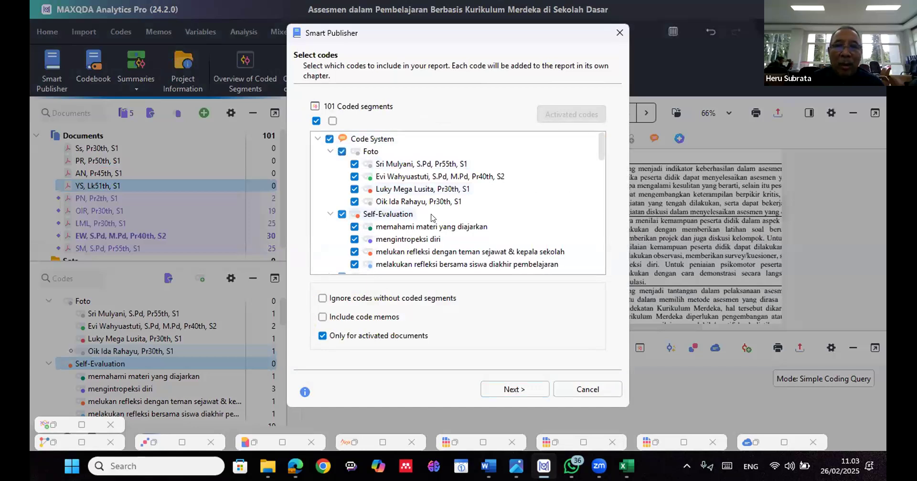
scroll(431, 225, down, 3)
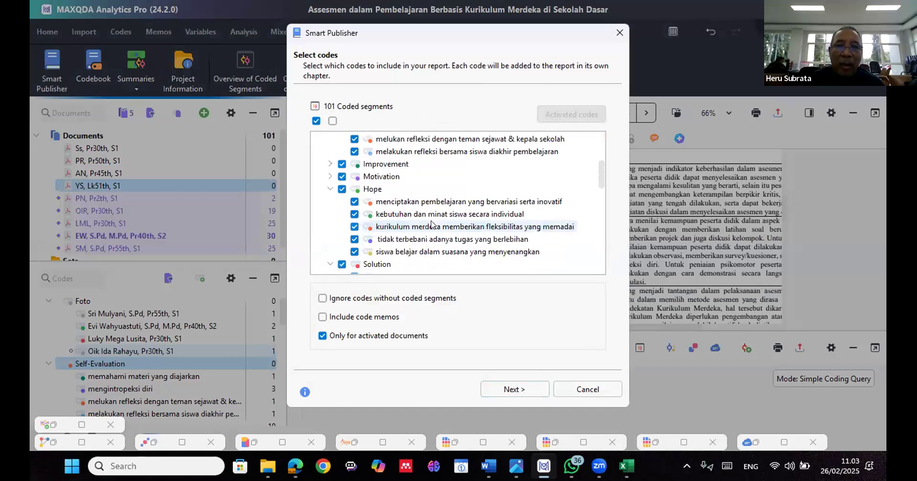
scroll(431, 224, down, 3)
scroll(431, 224, down, 3)
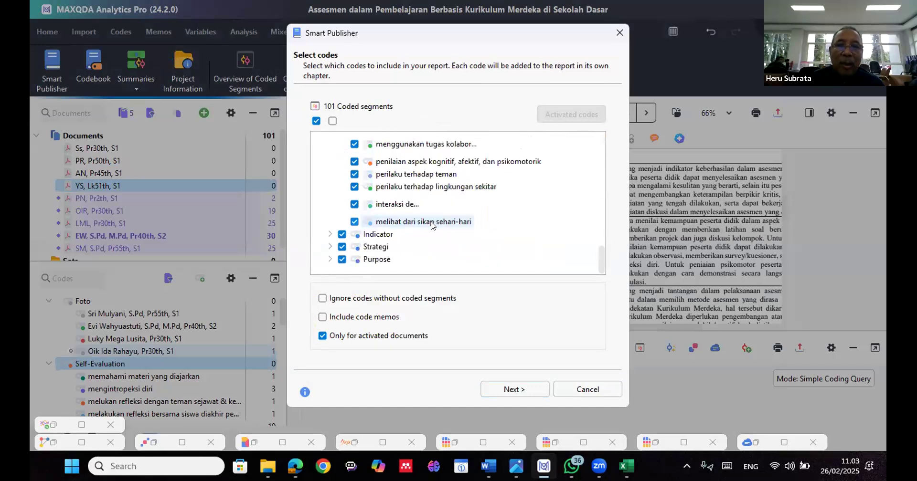
scroll(431, 224, up, 6)
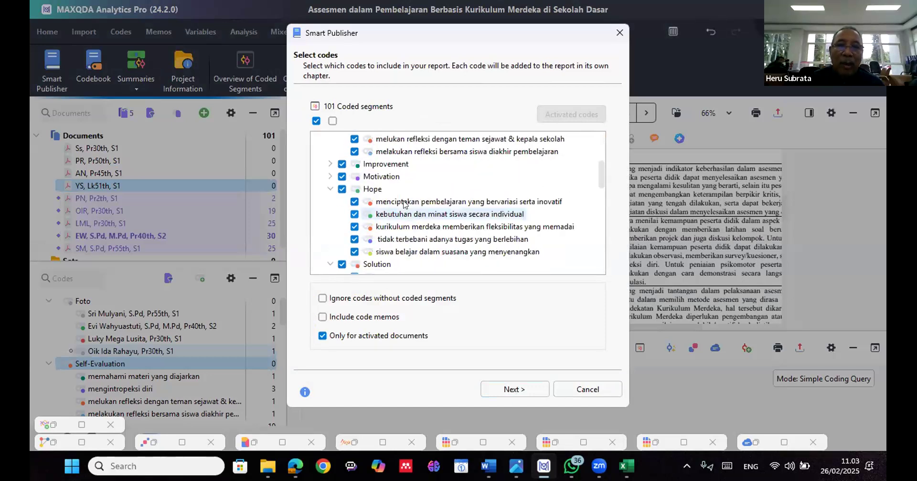
scroll(348, 191, up, 2)
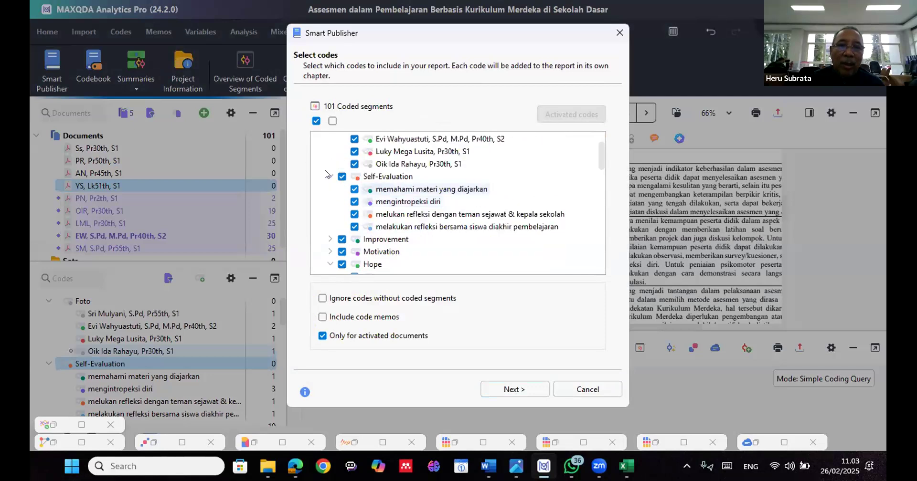
Collapse the Self-Evaluation, Foto, Hope, Solution, Challenge and Student Abilities code groups in the report's code list
click(330, 176)
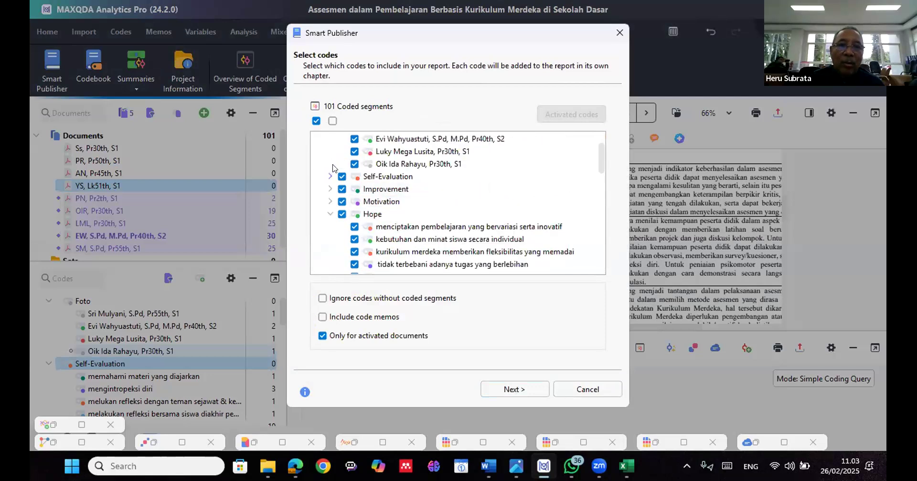
scroll(333, 154, up, 1)
click(331, 151)
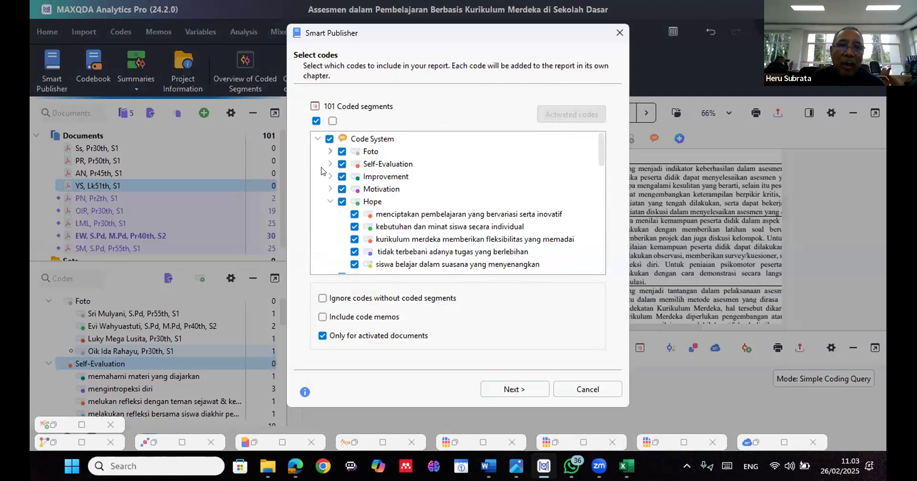
click(330, 201)
click(330, 214)
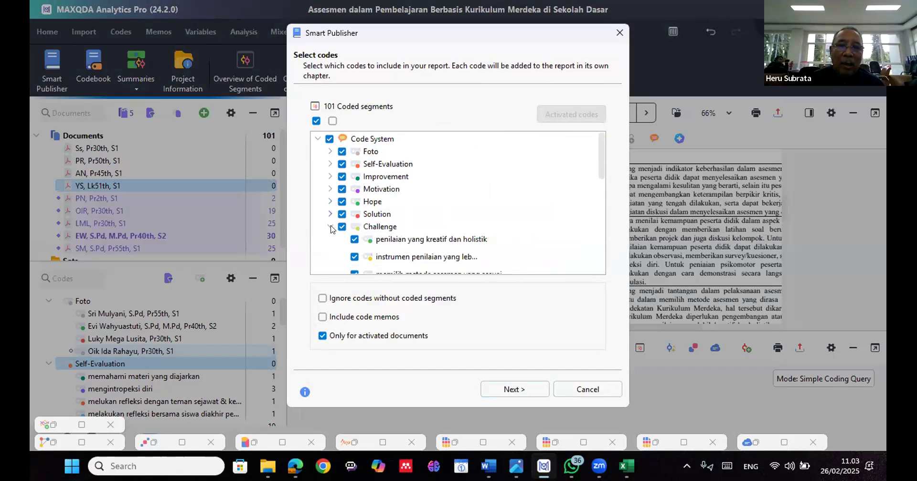
click(330, 226)
scroll(336, 216, down, 2)
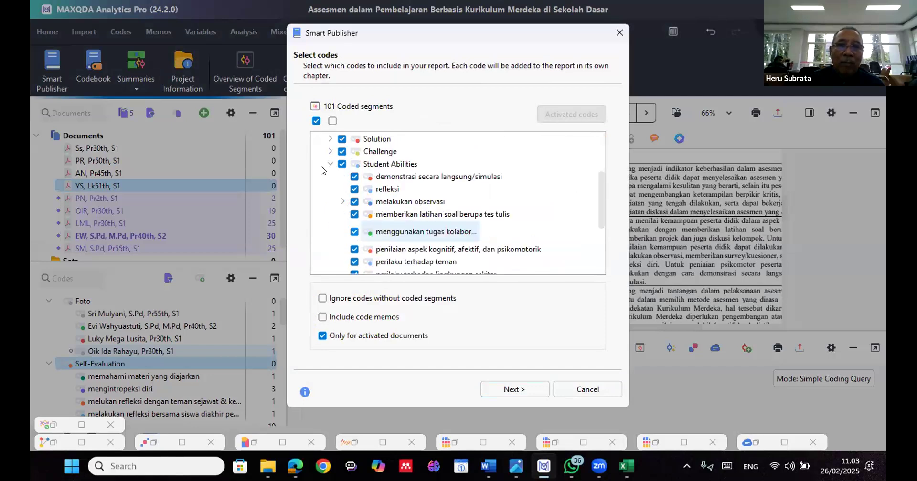
click(329, 165)
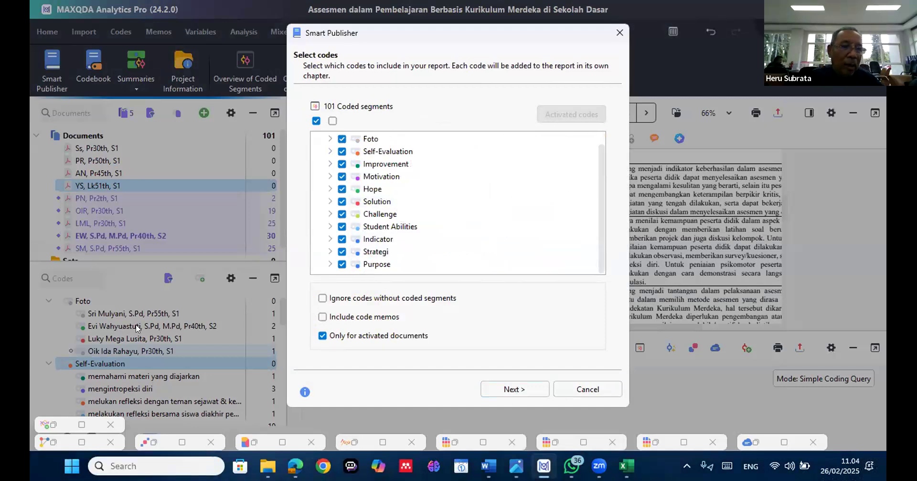
key(ctrl)
key(ctrl)
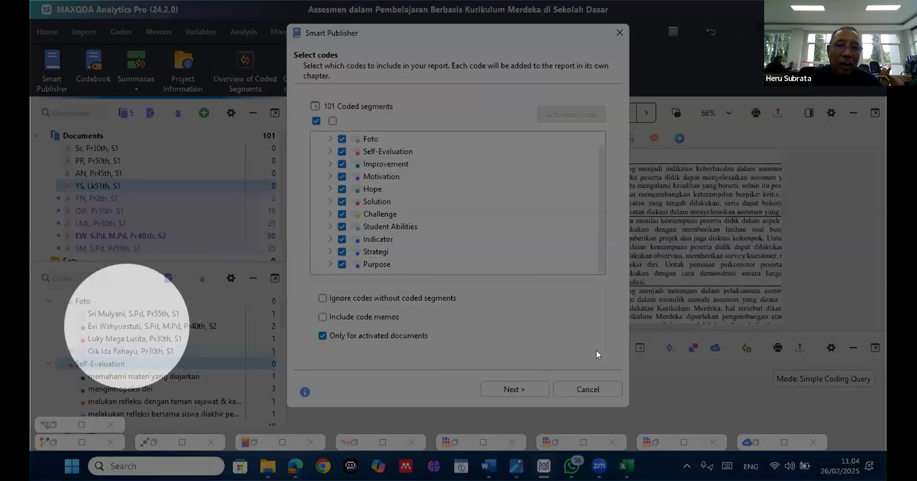
click(501, 206)
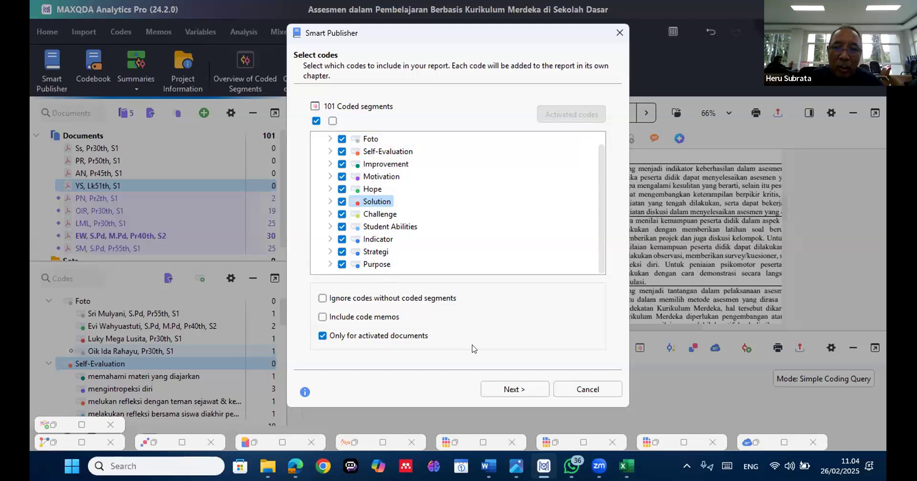
Proceed to the report's formatting options and enter "Ass Lath" as the title on the title page
click(511, 391)
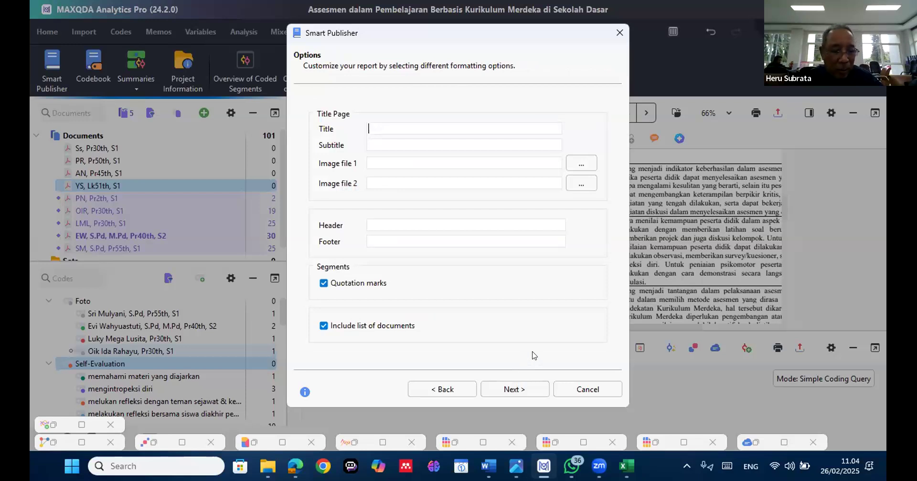
text(Ass)
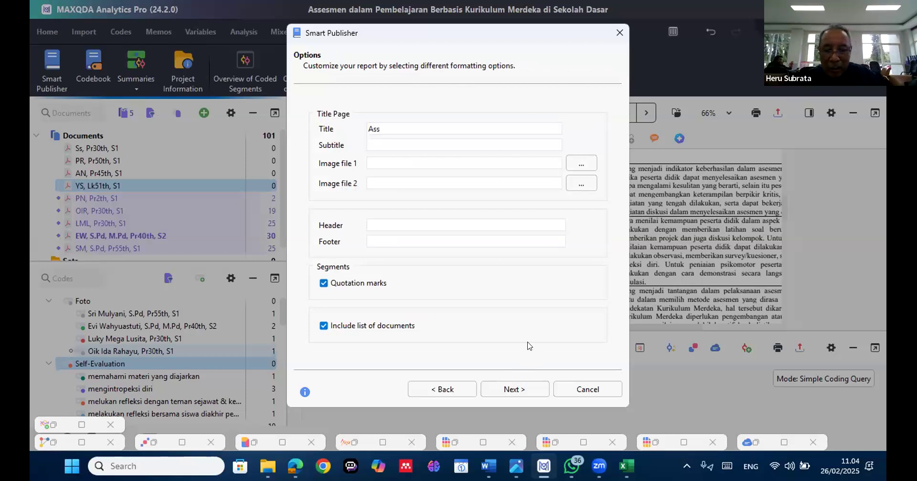
text( Lath)
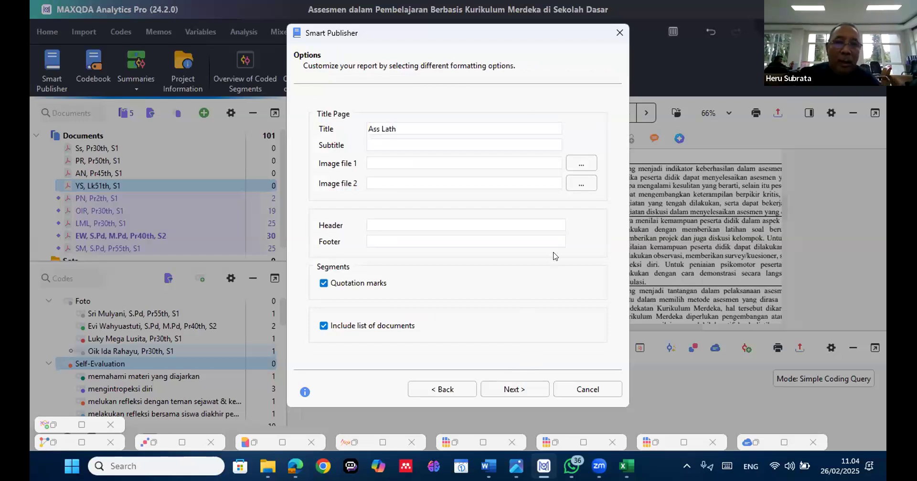
Exclude area and coverage from the segment information and save the report as Word document "Assesmen dalam Pembelajaran Berbasis Kurikulum Merdeka di Sekolah Dasar"
click(522, 388)
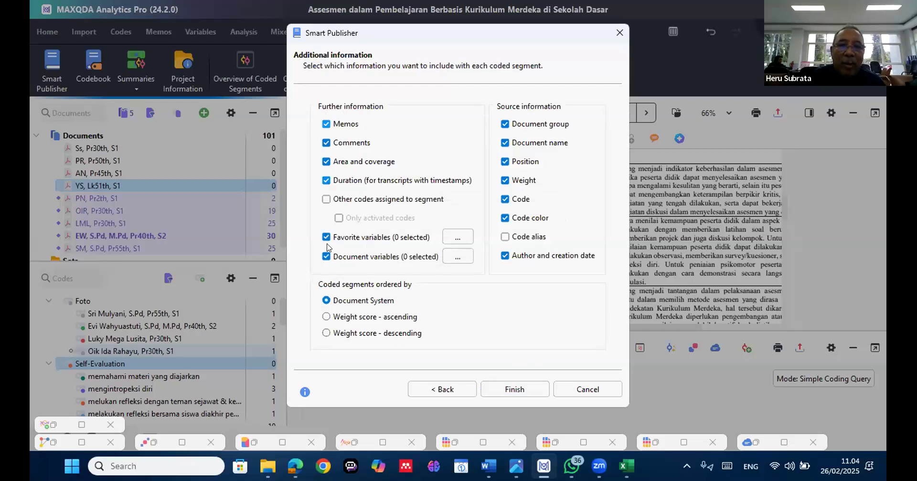
click(327, 163)
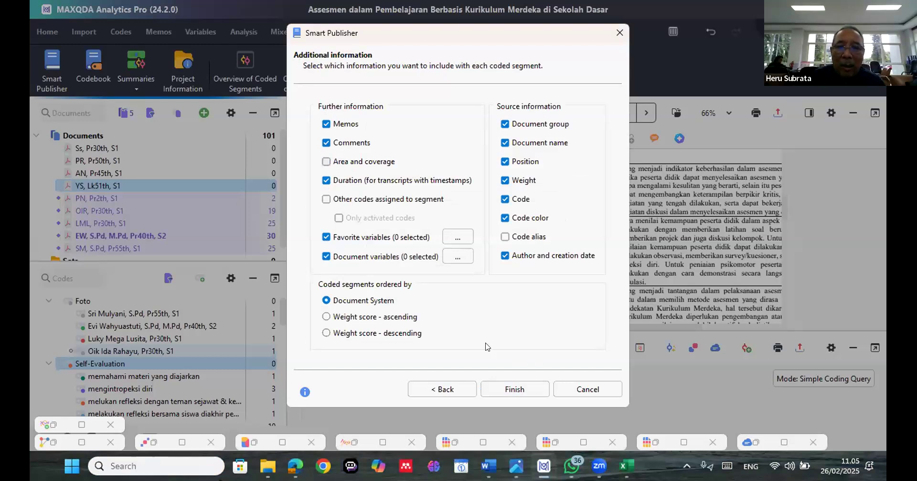
click(514, 390)
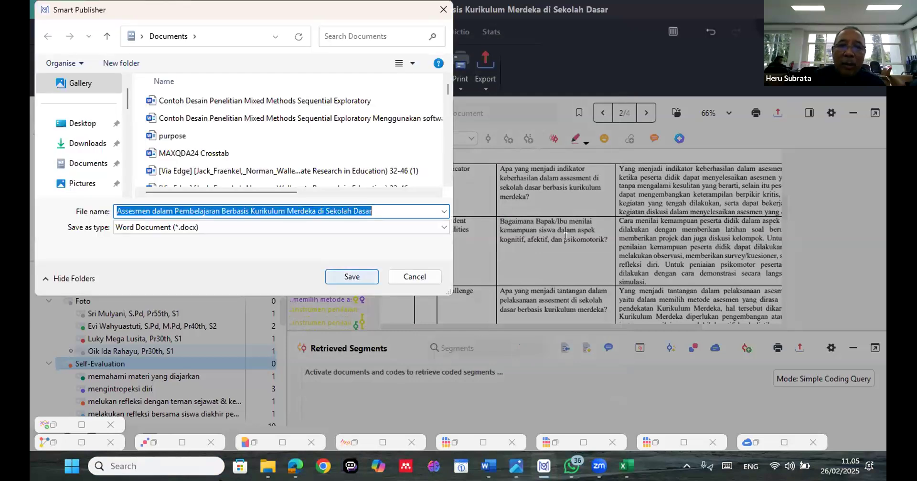
click(351, 277)
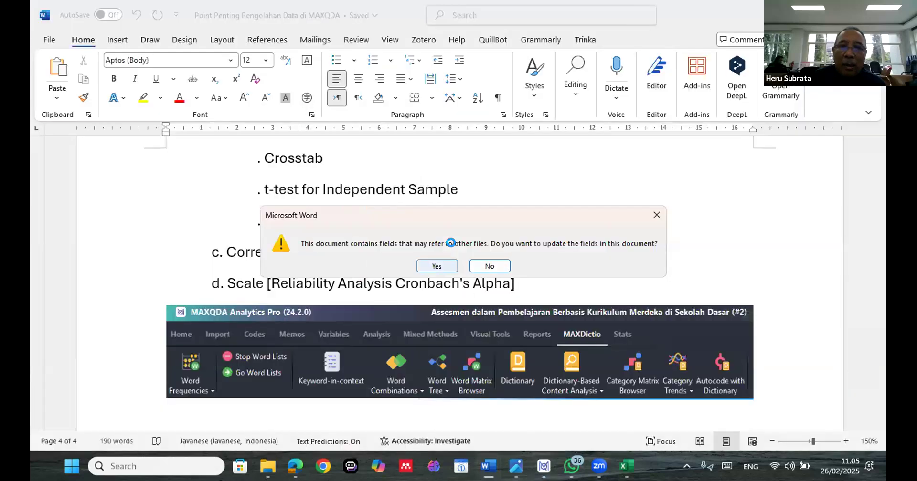
click(437, 265)
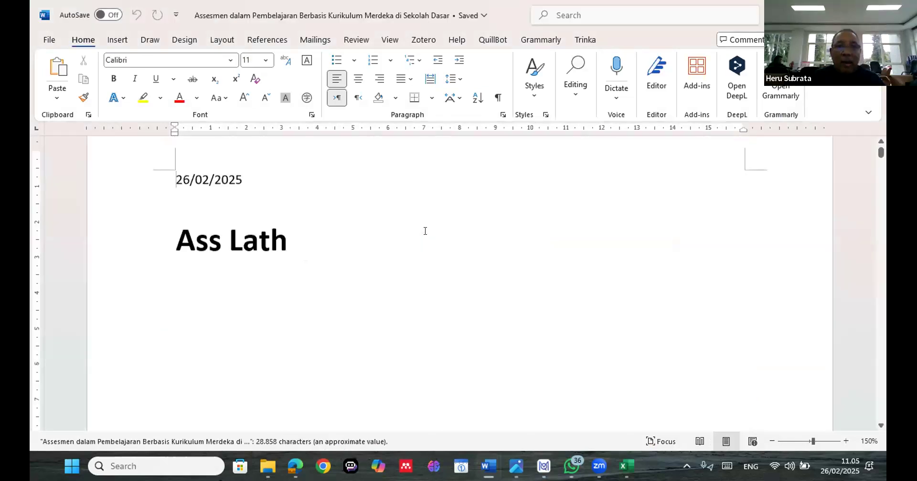
Review the generated report's table of contents in Word, from the document list through the Strategi codes
scroll(428, 229, down, 10)
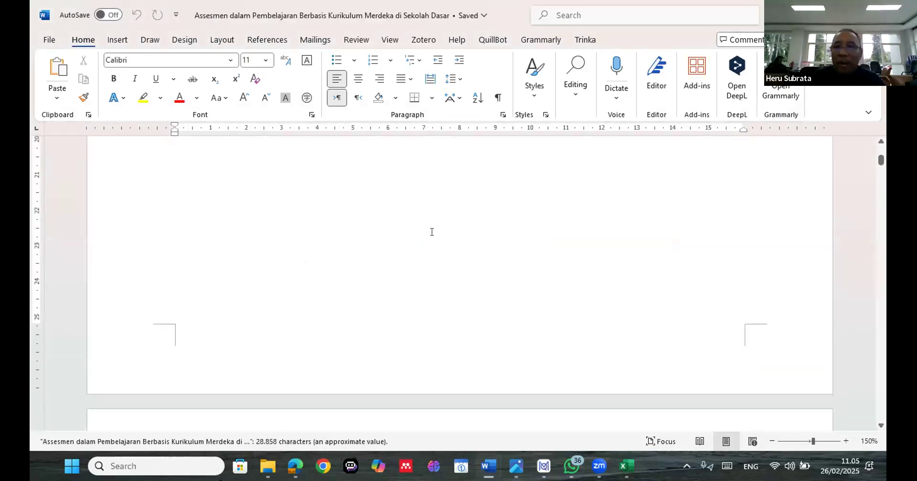
scroll(435, 233, down, 8)
scroll(430, 236, up, 1)
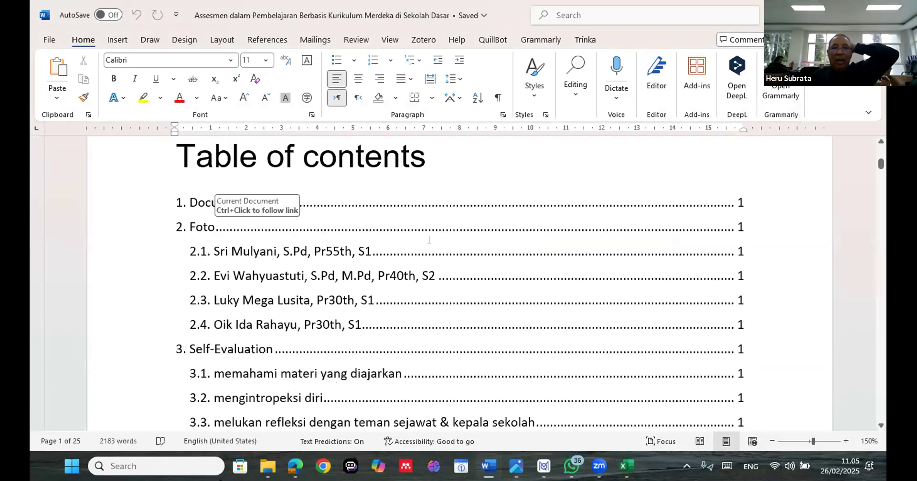
scroll(429, 236, down, 2)
scroll(431, 246, down, 6)
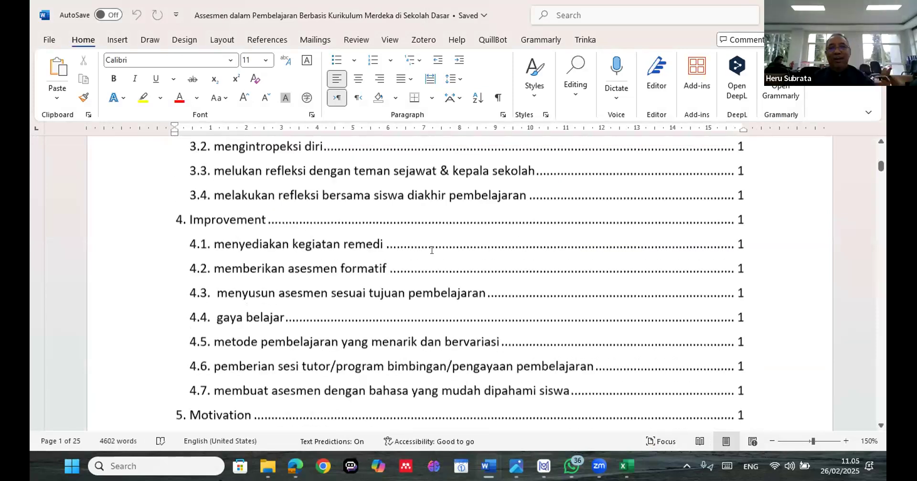
scroll(442, 248, down, 6)
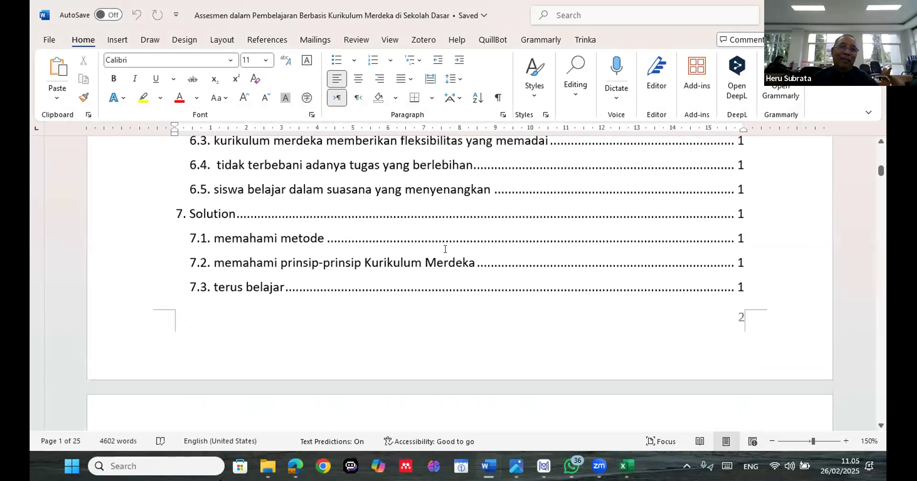
scroll(445, 248, down, 3)
scroll(446, 253, down, 5)
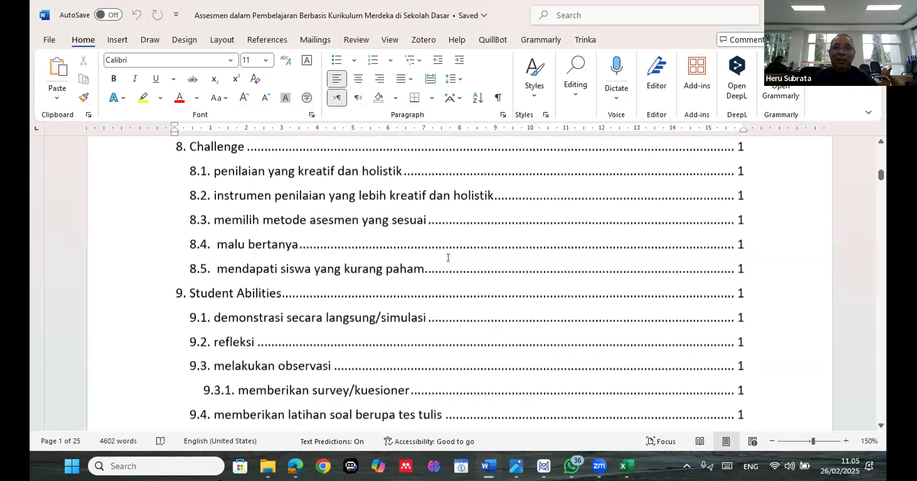
scroll(447, 258, down, 3)
scroll(450, 258, down, 7)
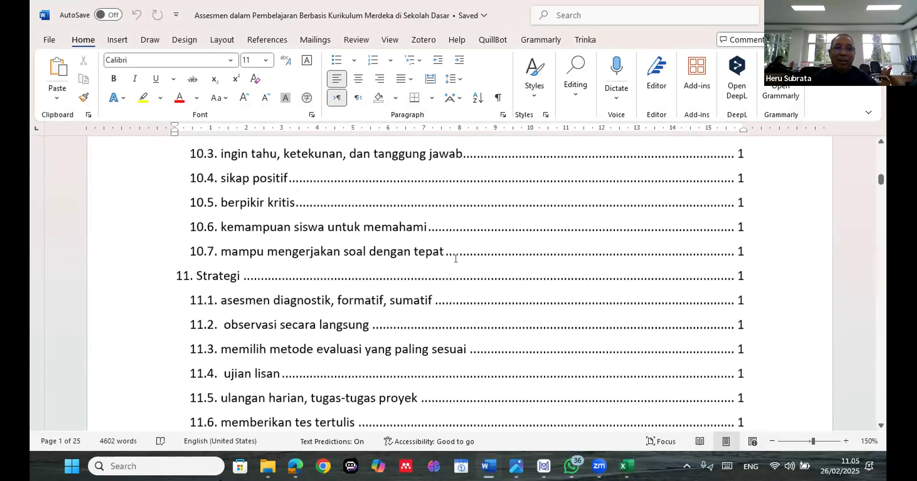
scroll(456, 258, down, 5)
scroll(459, 263, down, 3)
scroll(468, 266, down, 5)
scroll(477, 266, down, 3)
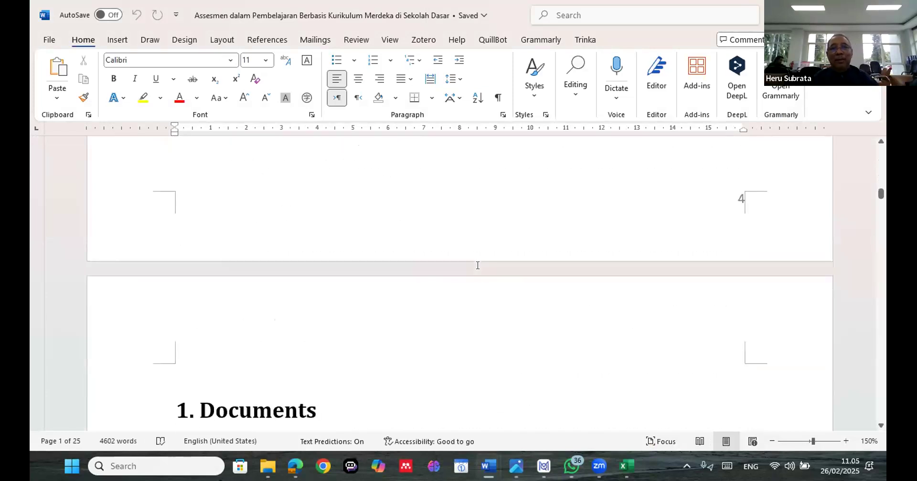
Examine the report's Documents table and the coded images with their source information in the Foto chapter
scroll(477, 265, down, 5)
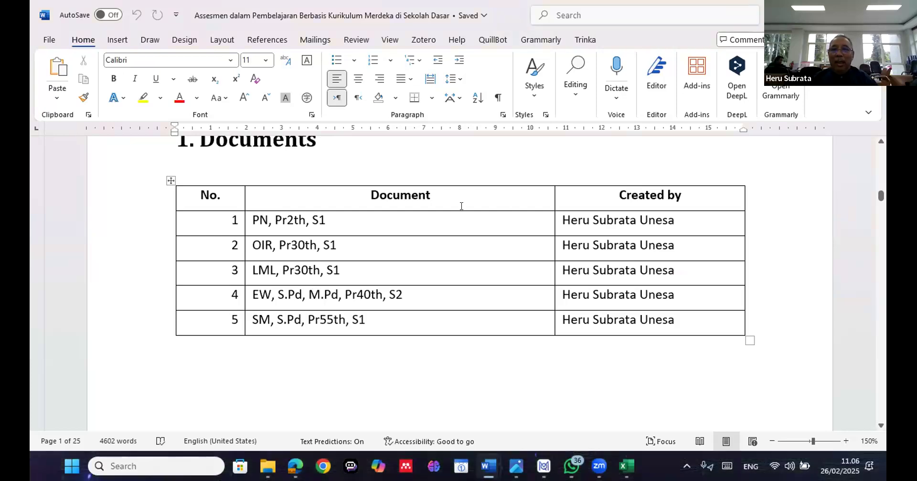
scroll(461, 206, down, 10)
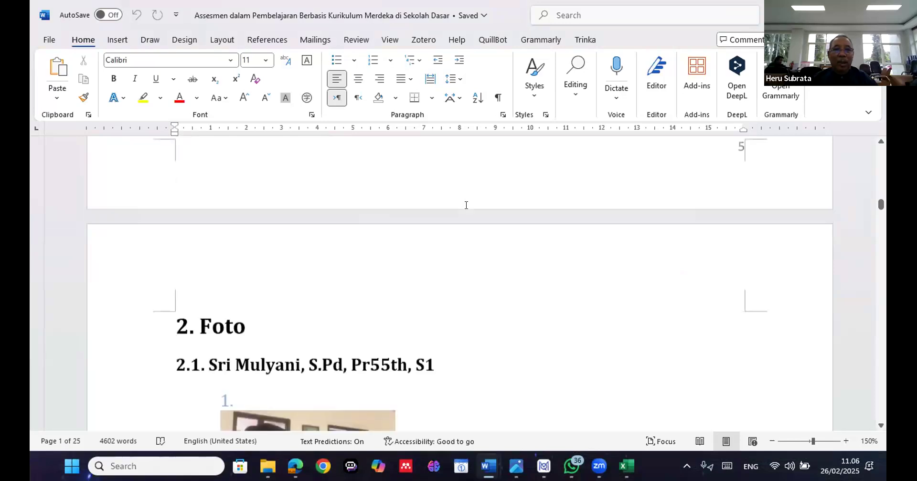
scroll(466, 205, down, 6)
scroll(426, 228, up, 1)
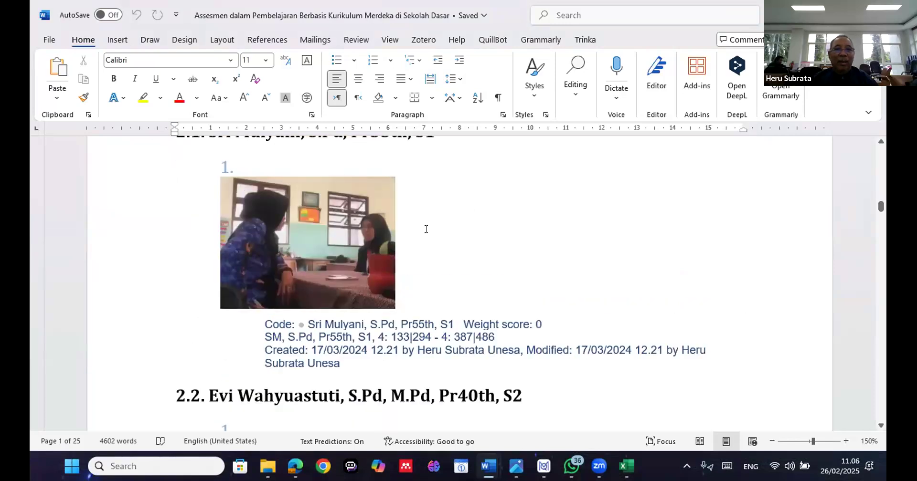
scroll(426, 228, up, 1)
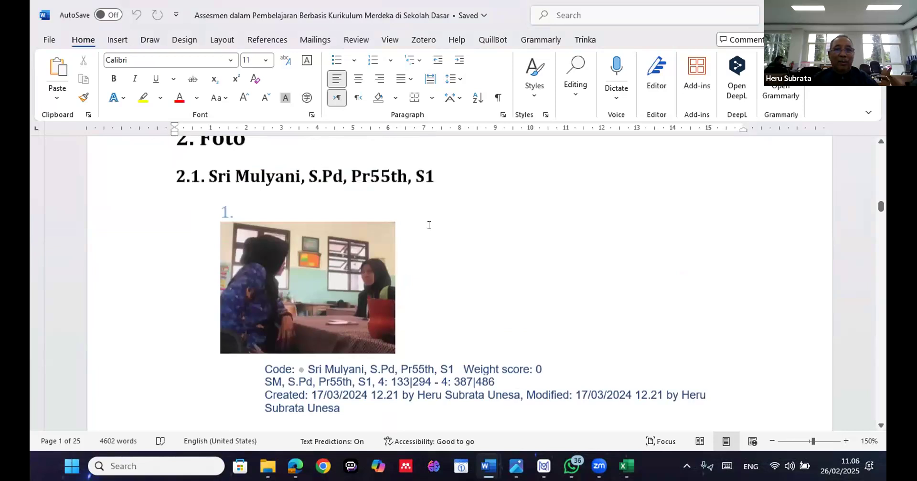
scroll(429, 225, down, 3)
scroll(436, 221, down, 3)
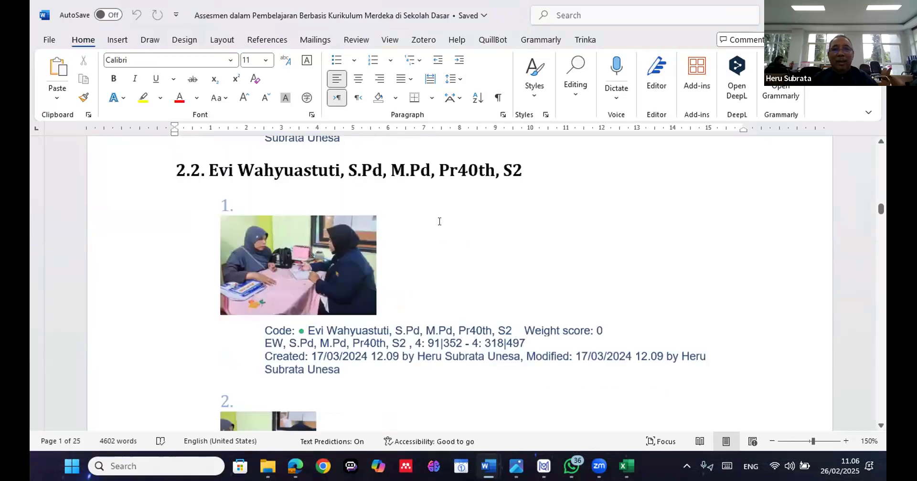
scroll(439, 219, down, 5)
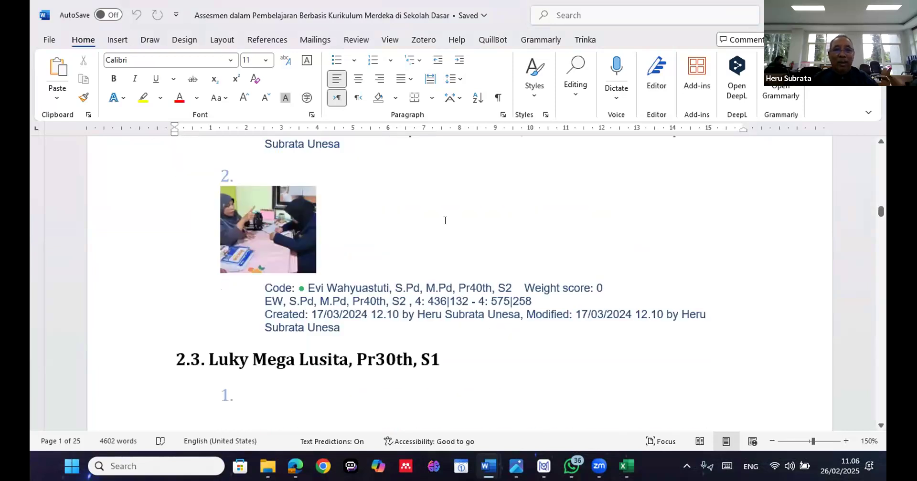
scroll(445, 221, down, 3)
scroll(451, 224, down, 3)
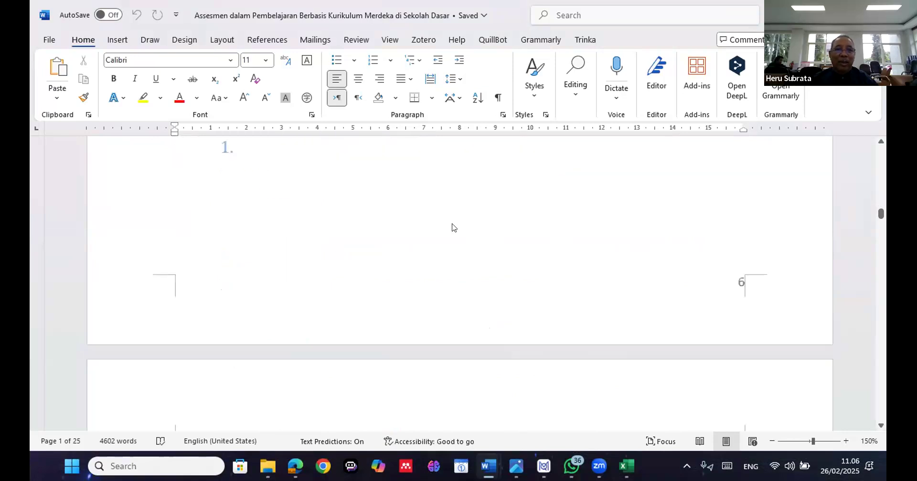
scroll(451, 222, down, 3)
scroll(450, 225, down, 3)
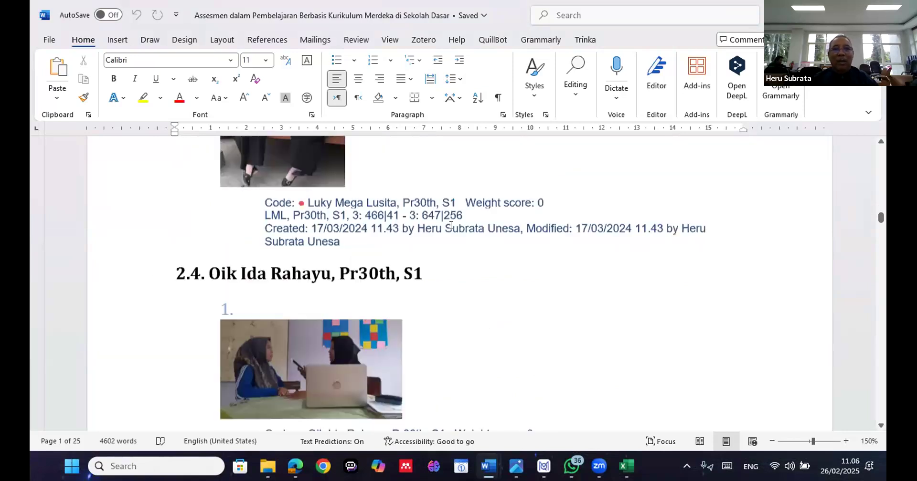
scroll(456, 225, down, 3)
scroll(458, 226, down, 3)
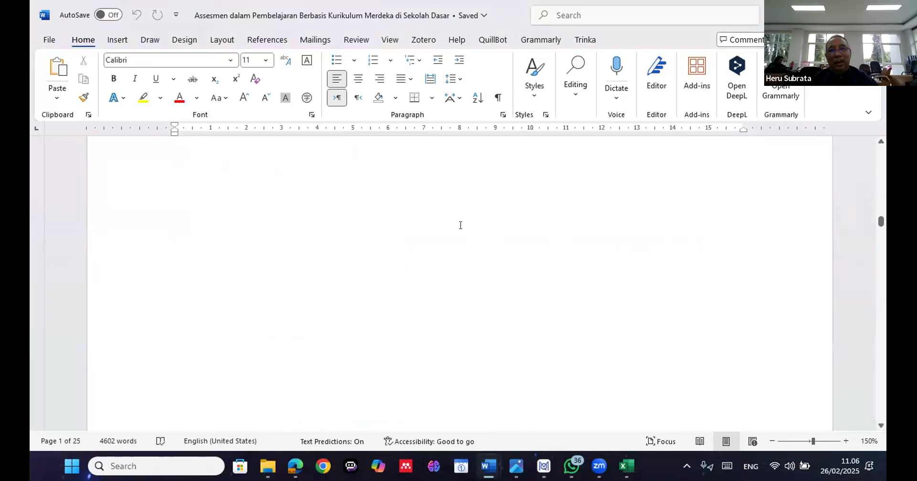
scroll(463, 222, down, 3)
scroll(465, 218, down, 3)
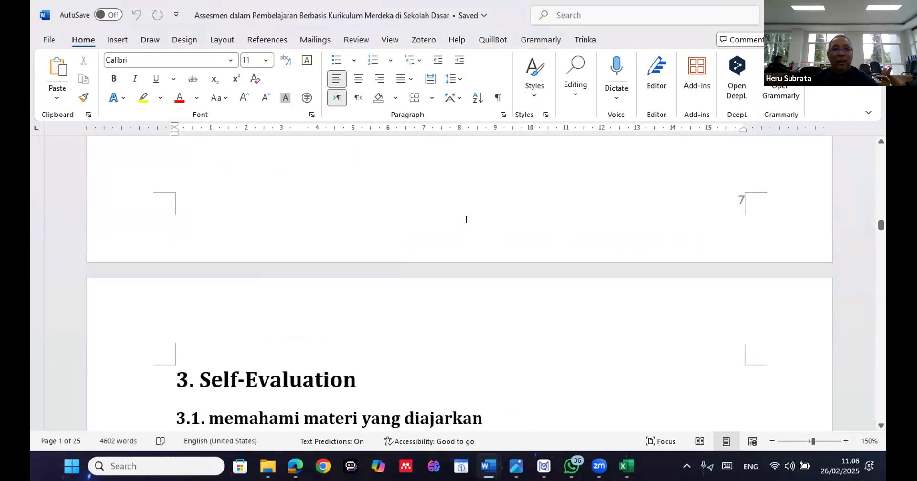
Read the quoted segments and their source details in the report's Self-Evaluation and Improvement chapters
scroll(466, 219, down, 3)
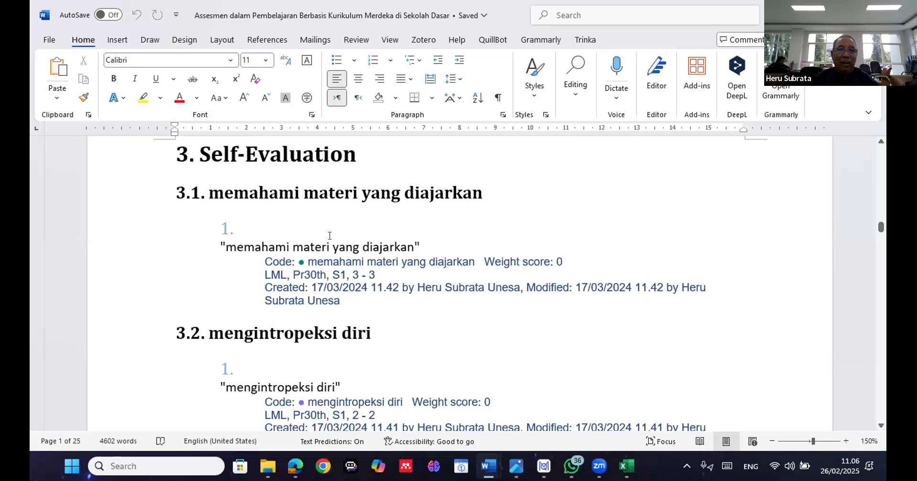
scroll(325, 248, down, 3)
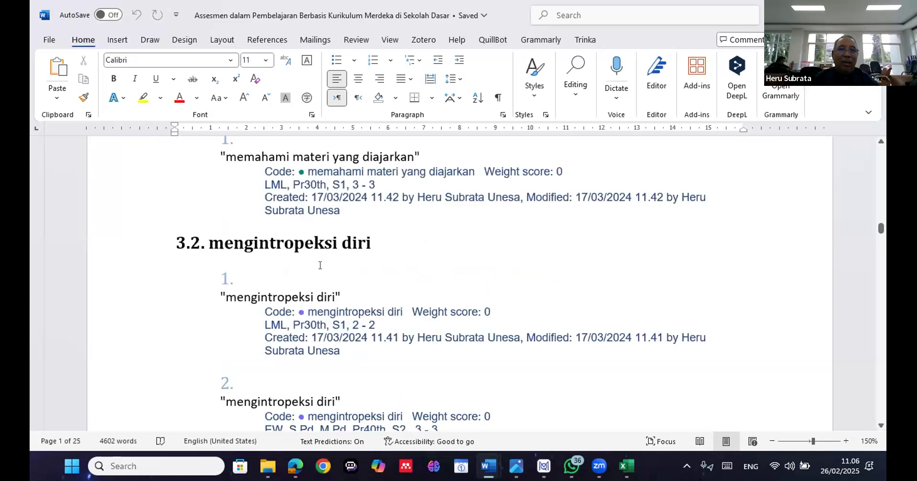
scroll(320, 266, down, 3)
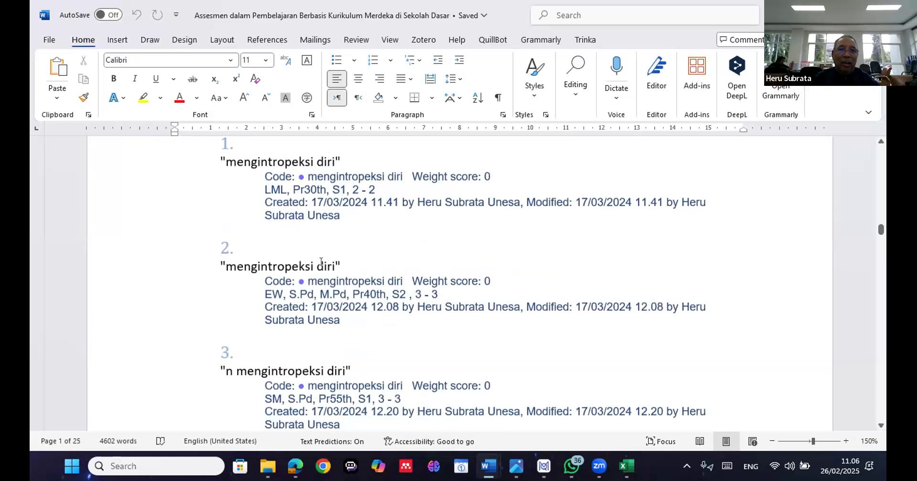
scroll(321, 263, down, 3)
scroll(328, 270, down, 3)
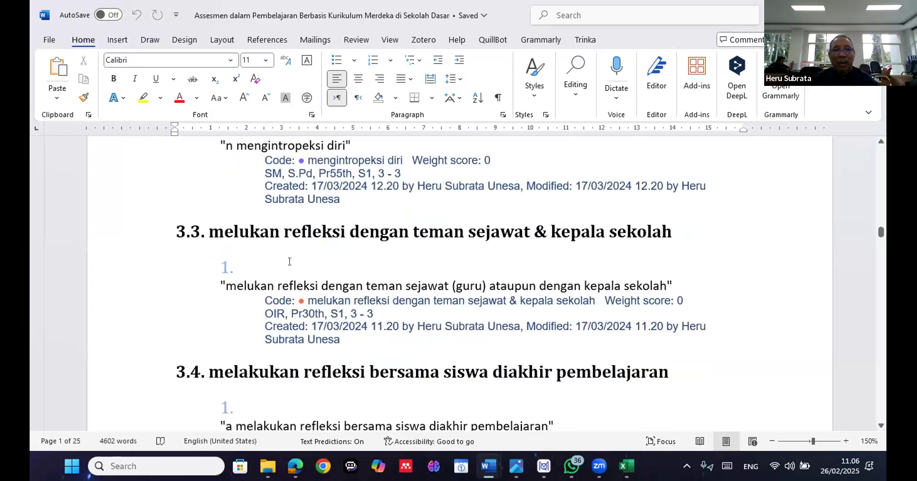
scroll(289, 261, down, 3)
scroll(289, 261, down, 4)
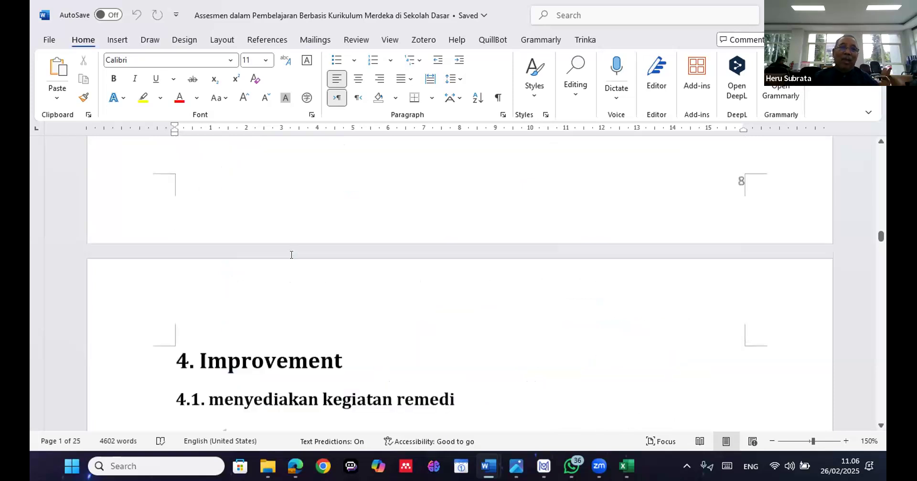
scroll(295, 250, down, 5)
scroll(295, 250, down, 3)
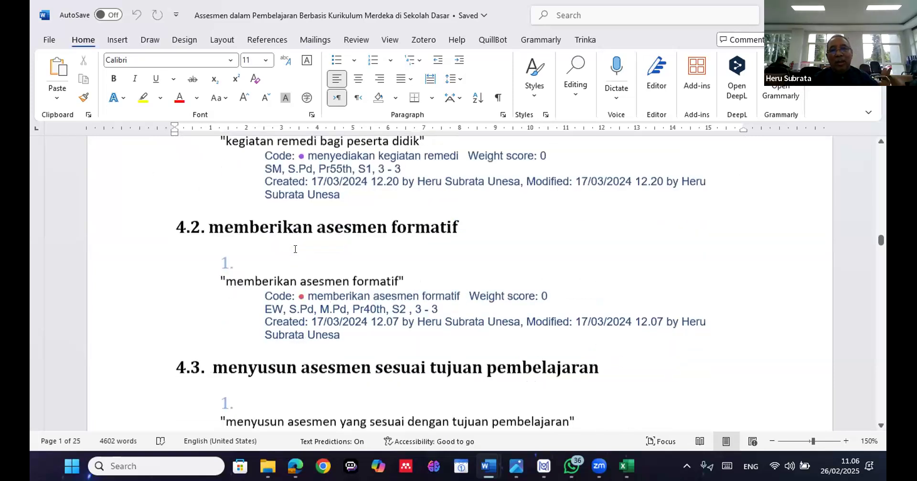
scroll(295, 249, down, 3)
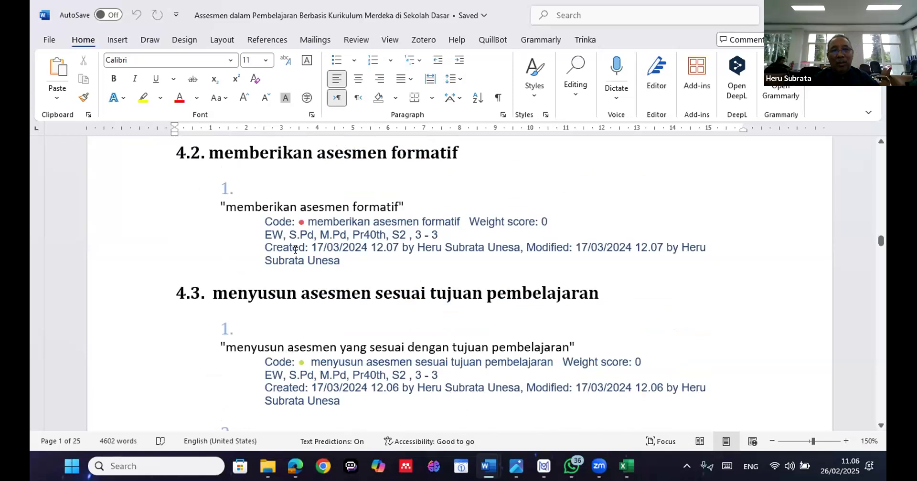
scroll(297, 246, down, 5)
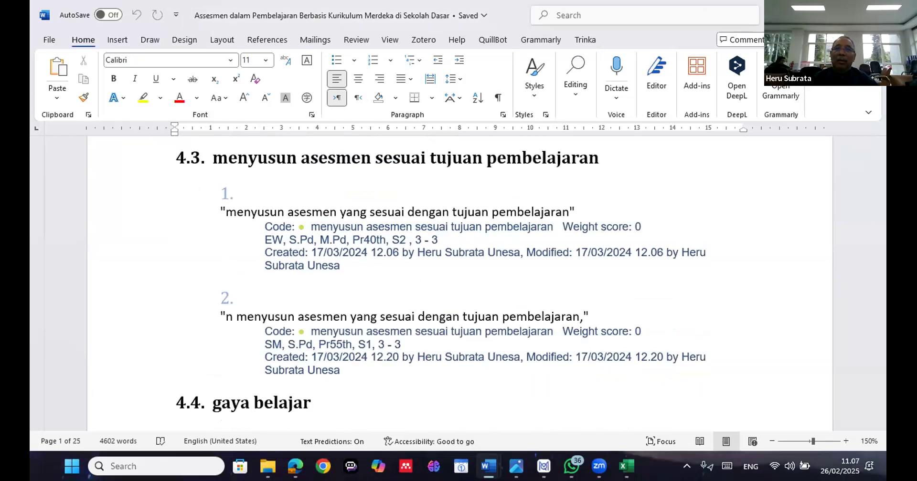
Switch back to MAXQDA and try to create a Category Matrix Browser from the <Standard> dictionary for the activated documents only
key(alt+Tab)
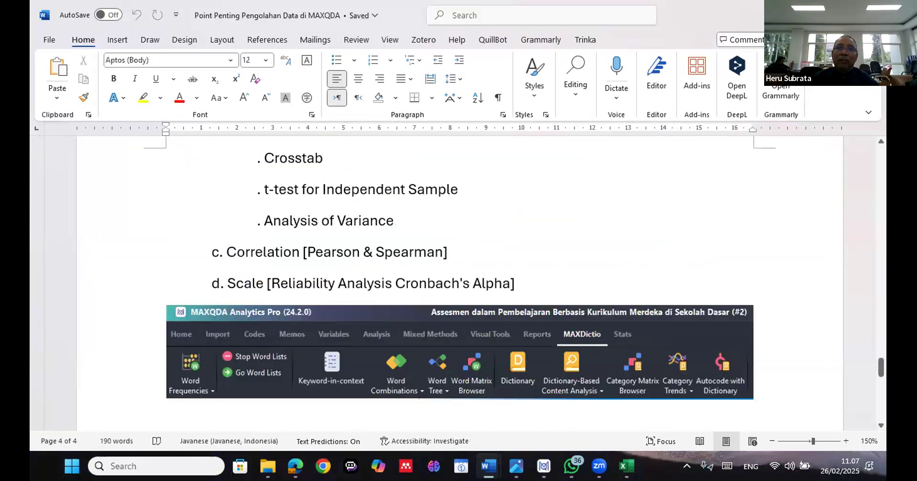
key(alt+Tab)
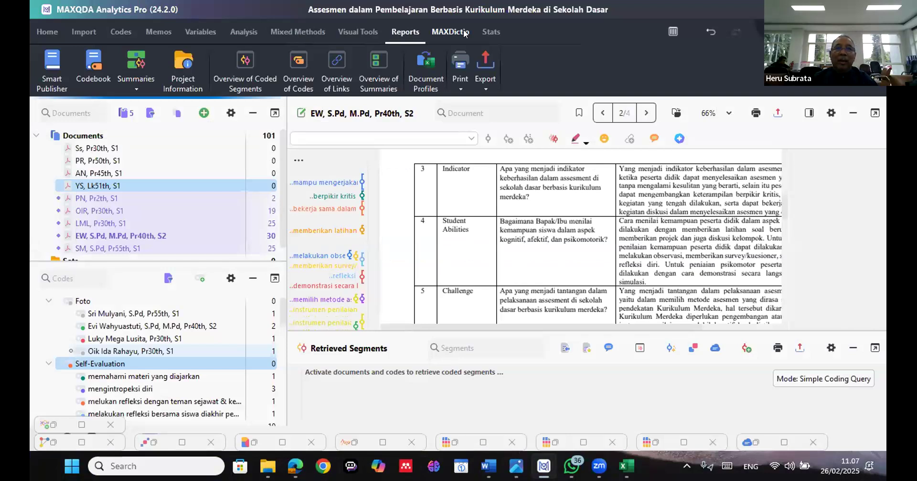
click(461, 31)
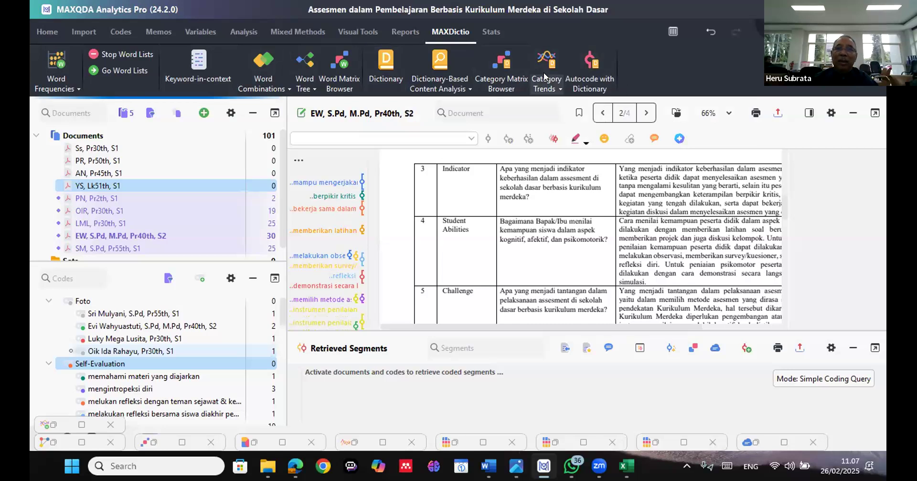
click(498, 78)
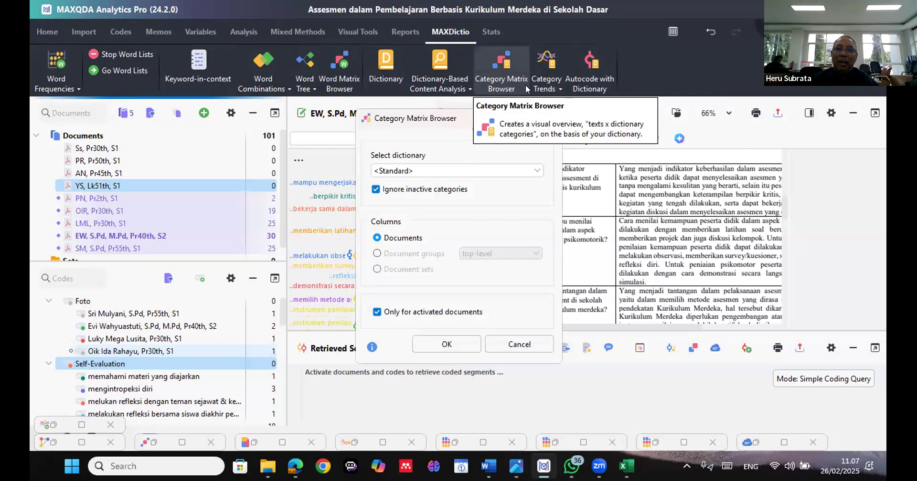
click(454, 344)
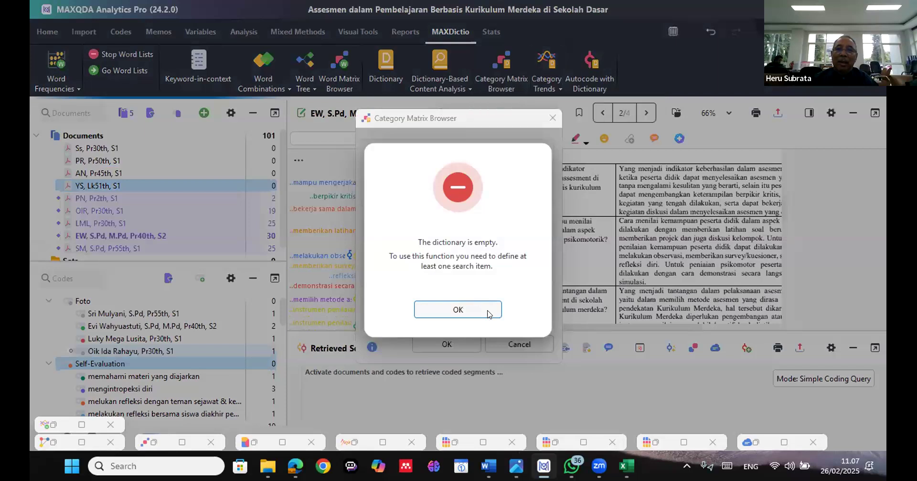
click(488, 313)
key(Escape)
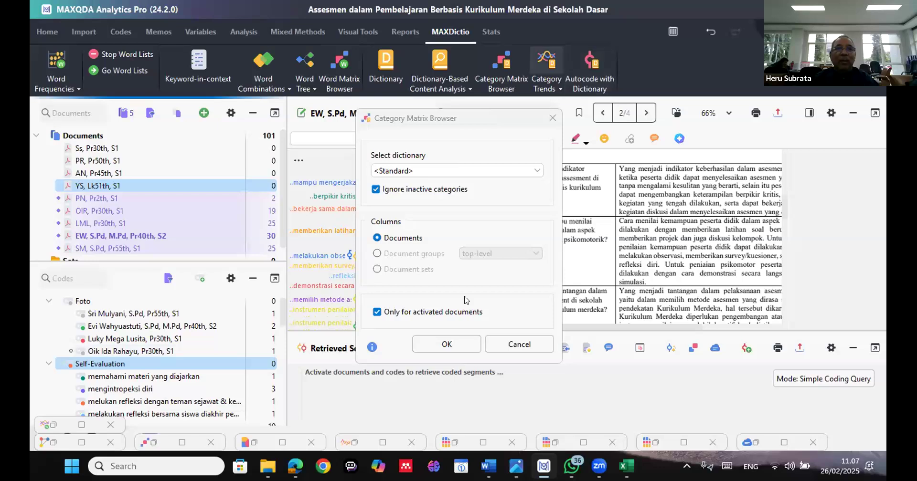
click(516, 350)
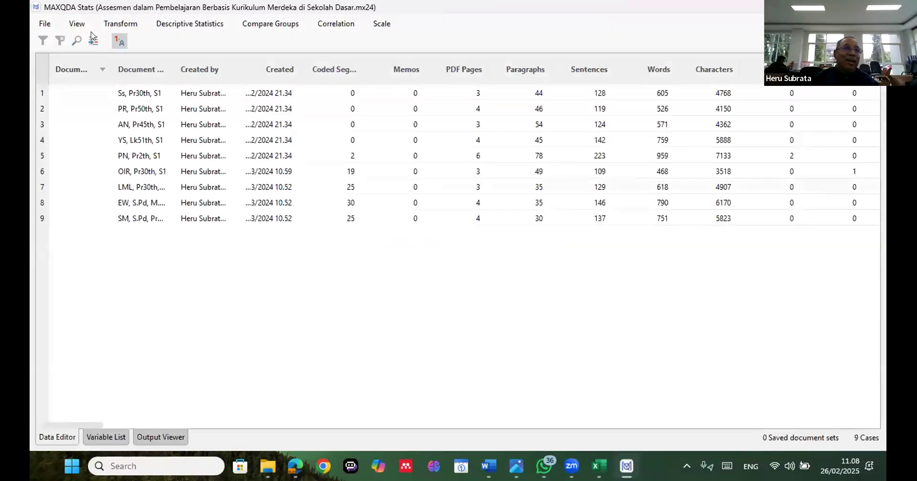
click(45, 25)
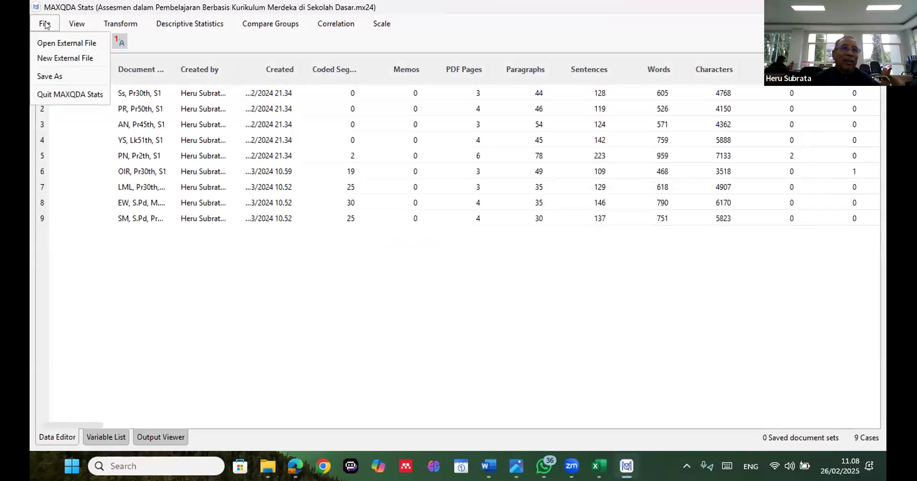
click(73, 30)
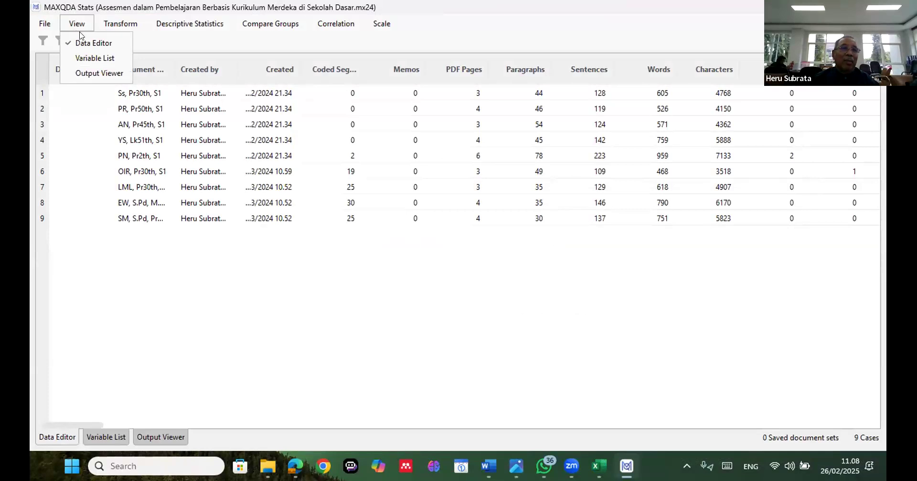
click(130, 27)
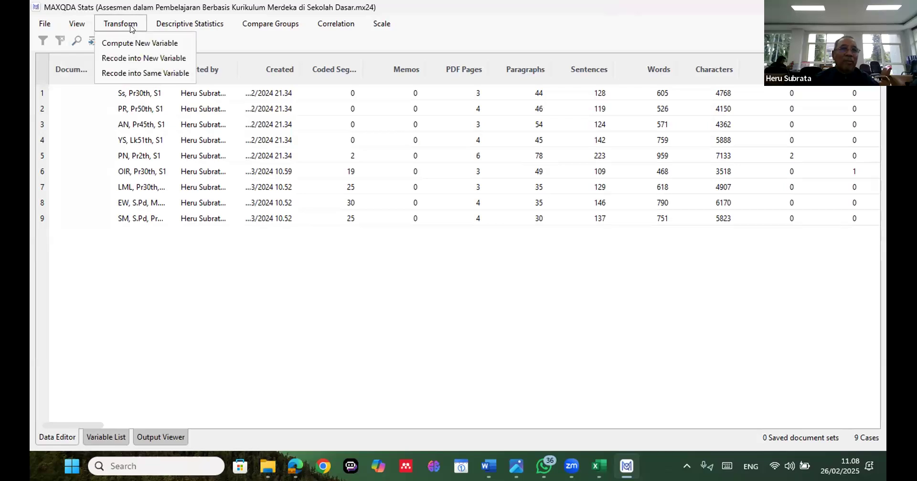
Run a Frequencies analysis in MAXQDA Stats on all available variables
click(182, 30)
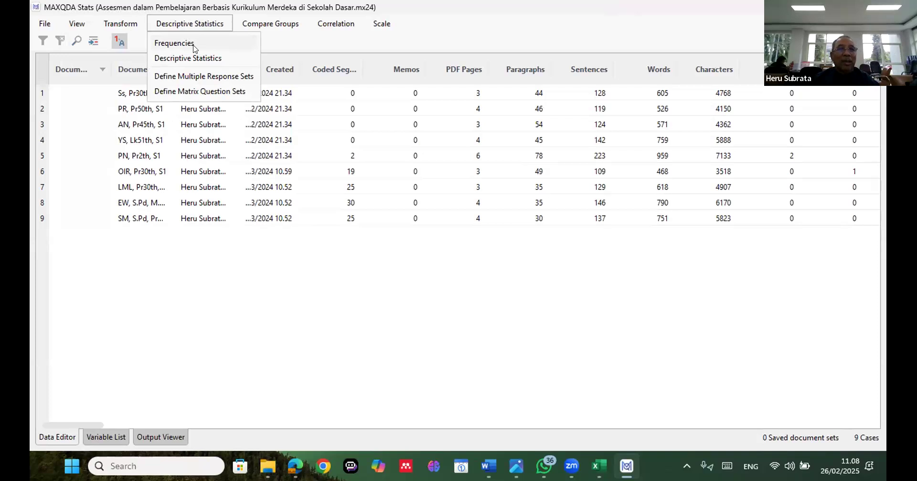
click(194, 46)
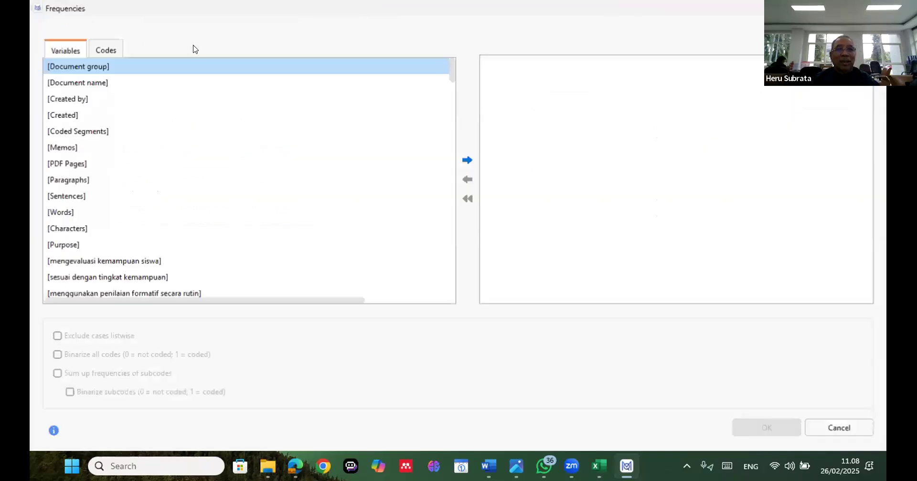
click(213, 229)
key(ctrl+a)
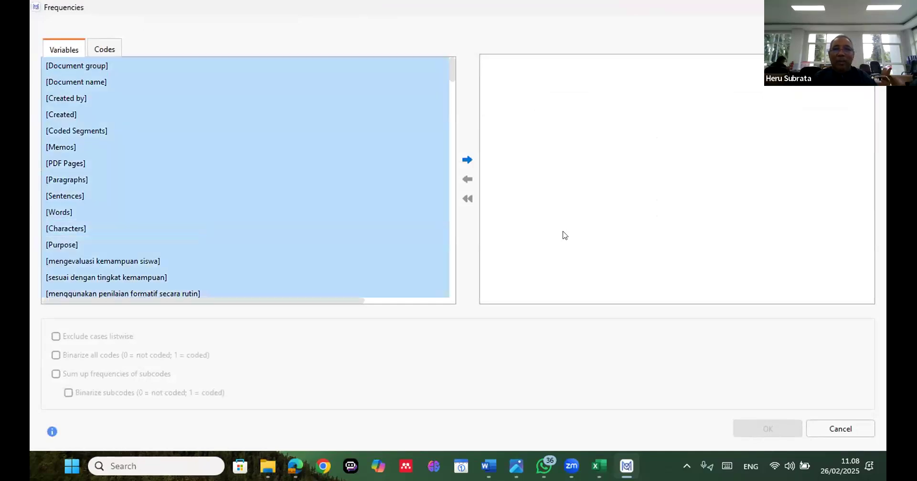
click(459, 160)
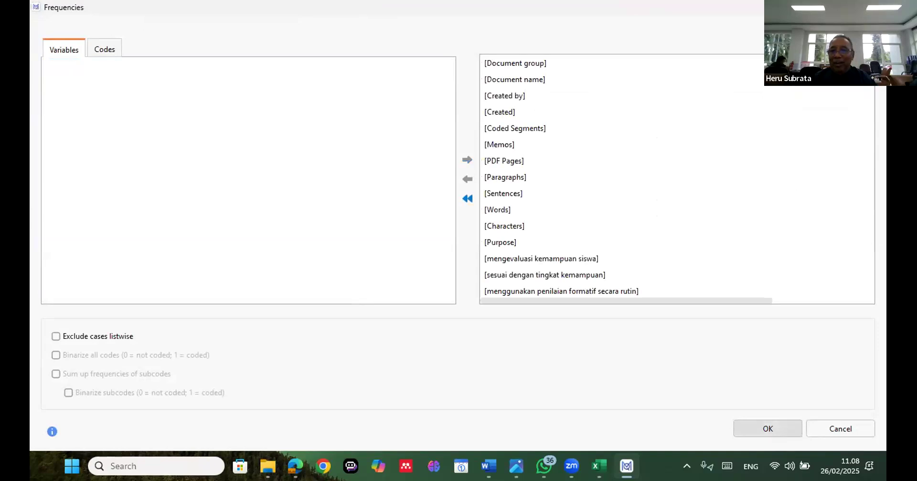
click(774, 427)
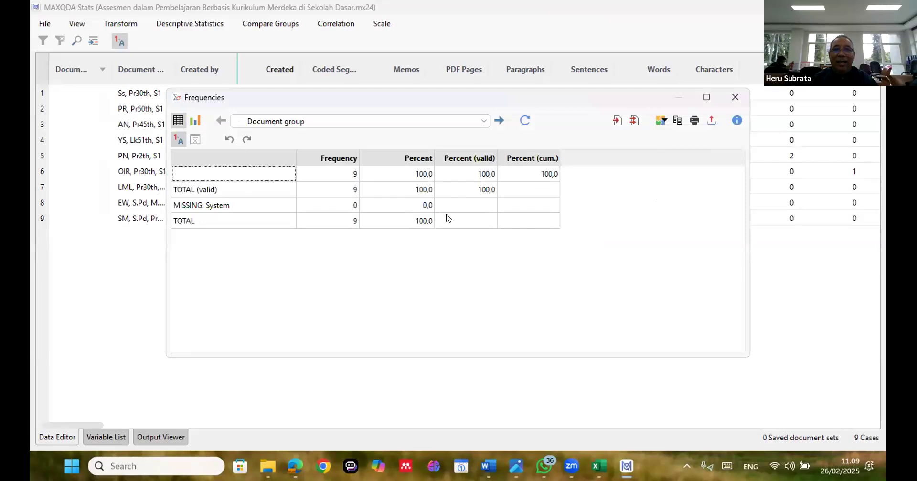
View the Document group frequencies as a bar chart and close the Frequencies results
click(499, 206)
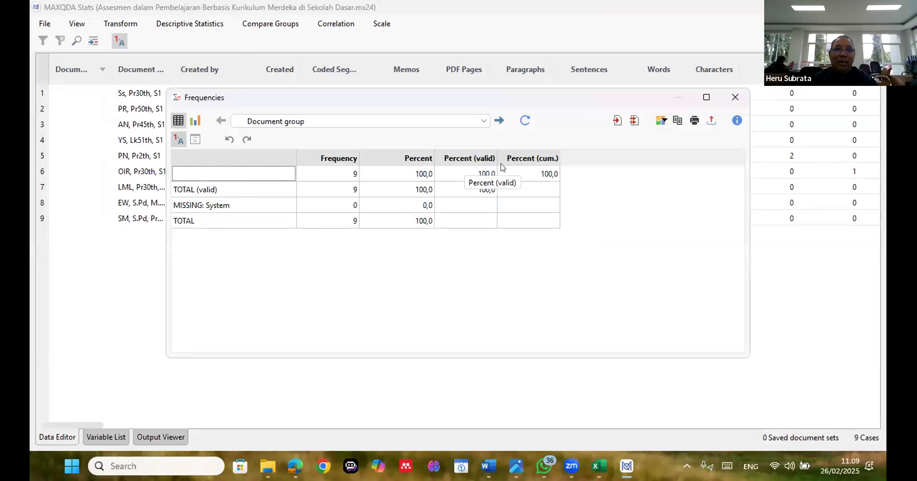
click(195, 119)
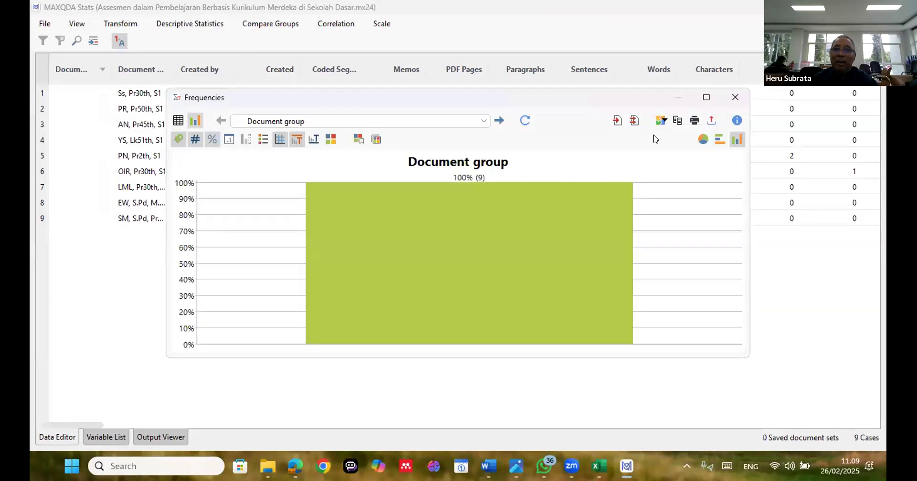
click(734, 99)
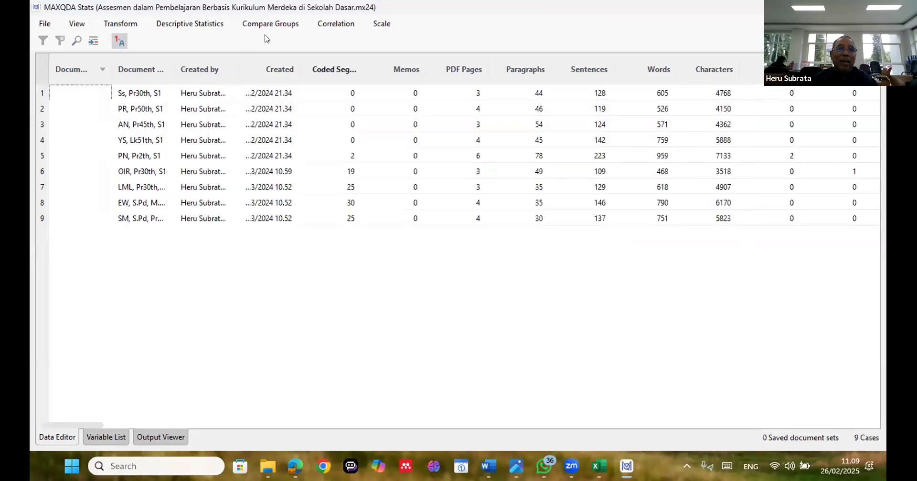
Run Descriptive Statistics with mean and sample standard deviation on the variables from Purpose through Self-Evaluation
click(215, 28)
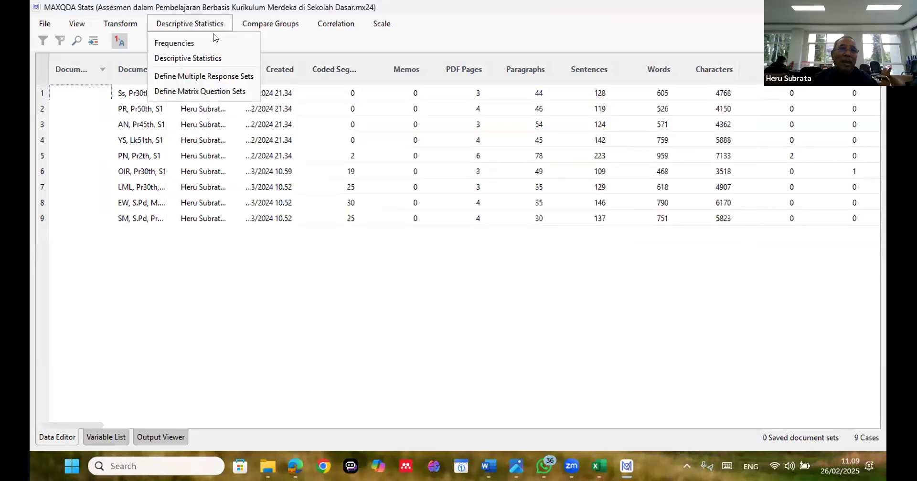
click(206, 57)
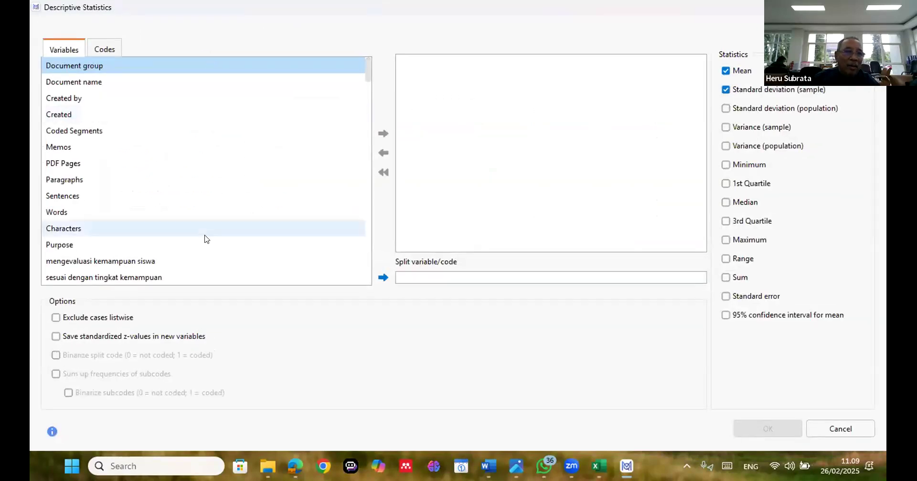
click(210, 238)
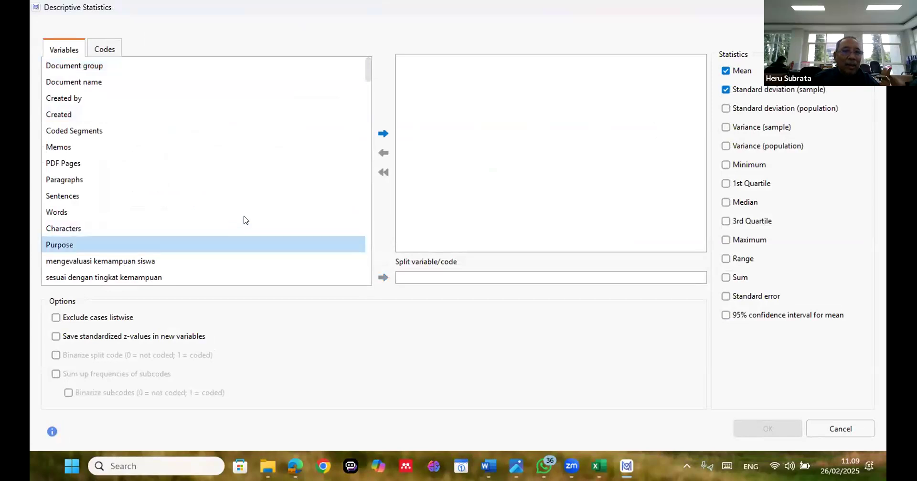
scroll(244, 218, down, 3)
scroll(246, 218, down, 3)
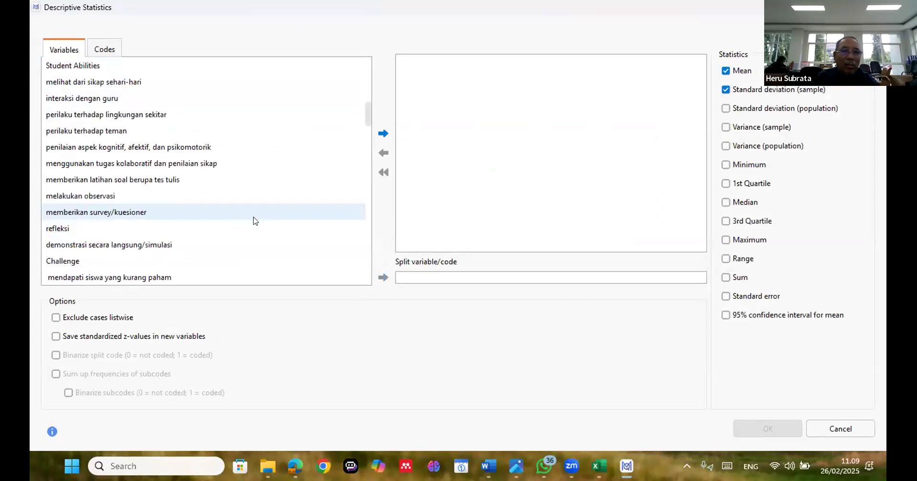
scroll(253, 218, down, 3)
scroll(254, 219, down, 4)
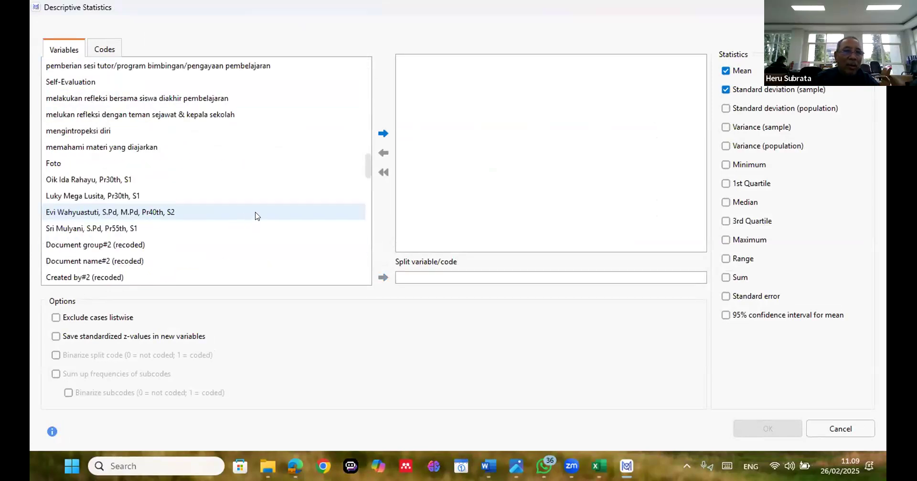
scroll(255, 216, up, 1)
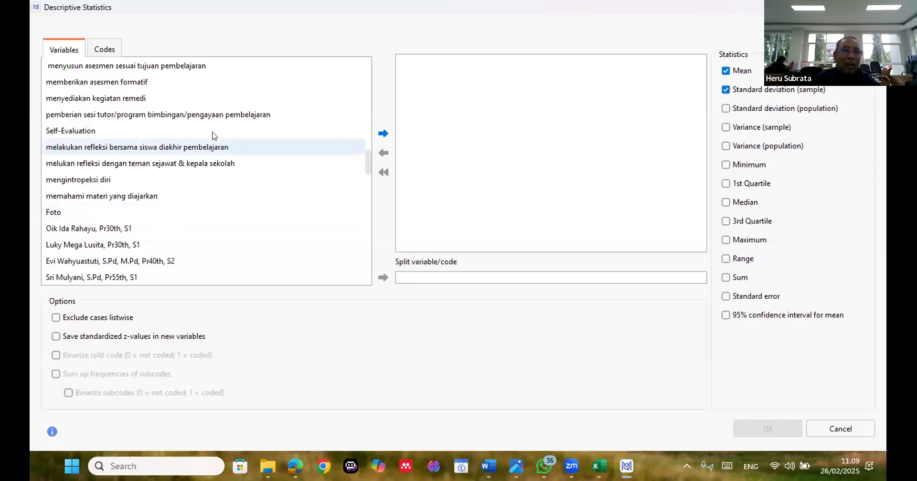
shift+click(212, 136)
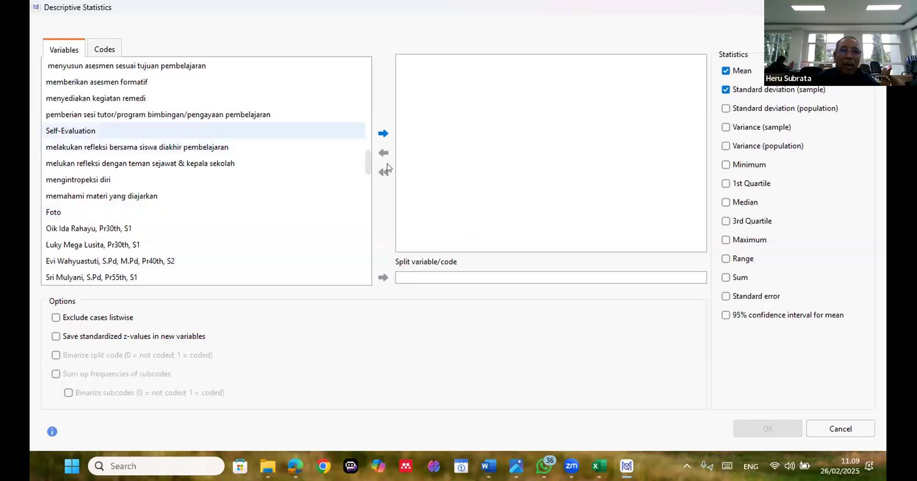
click(383, 134)
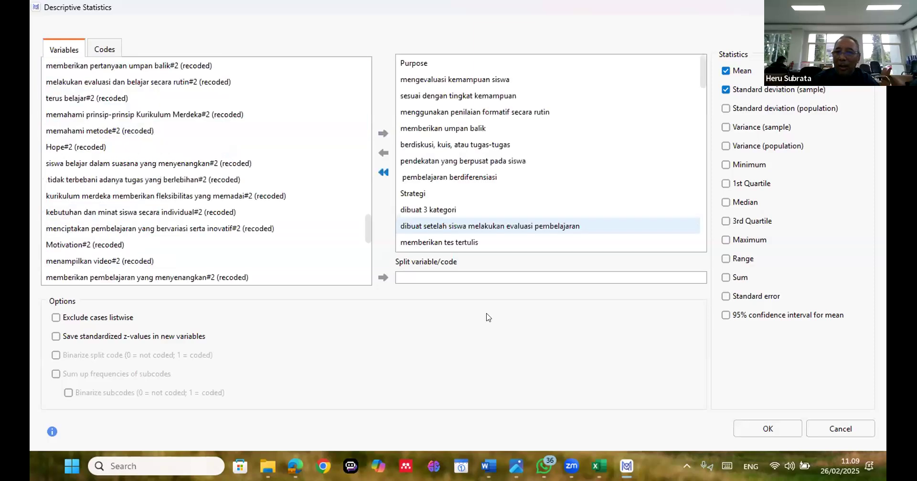
click(774, 434)
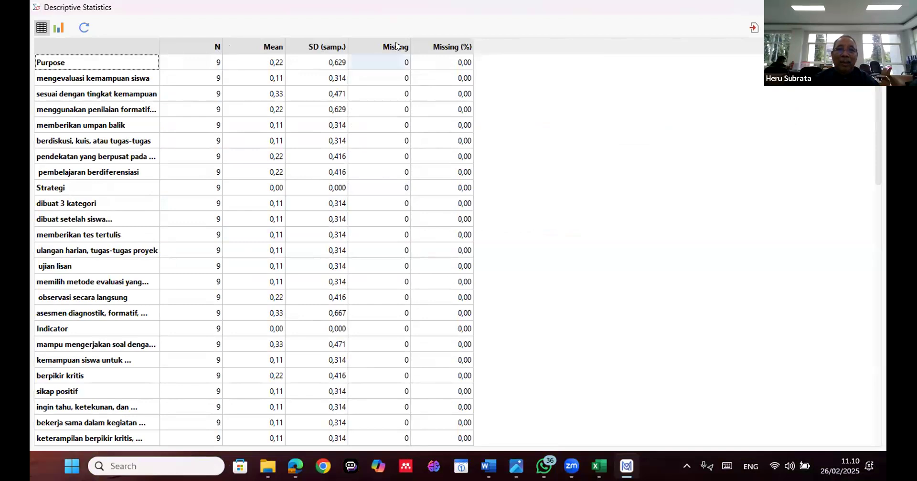
Examine the mean, standard deviation and missing-value columns for the code variables in the Descriptive Statistics table
scroll(393, 51, down, 1)
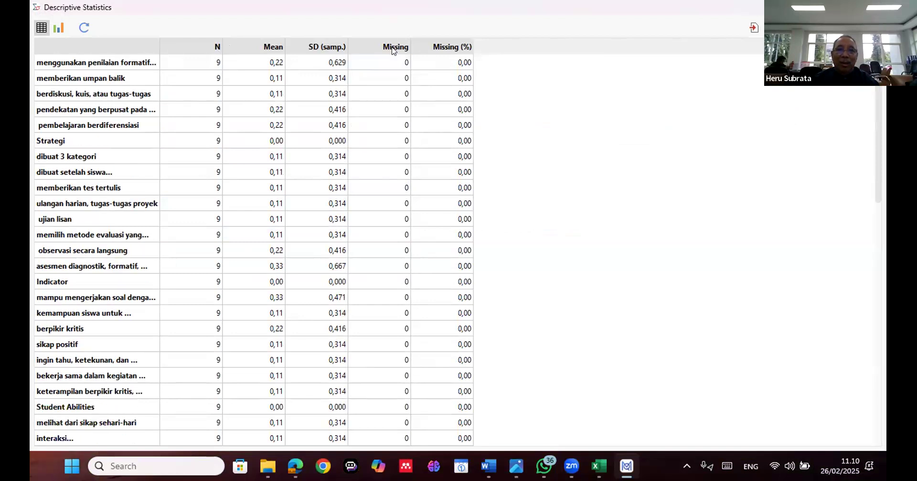
scroll(392, 50, down, 5)
scroll(392, 51, down, 4)
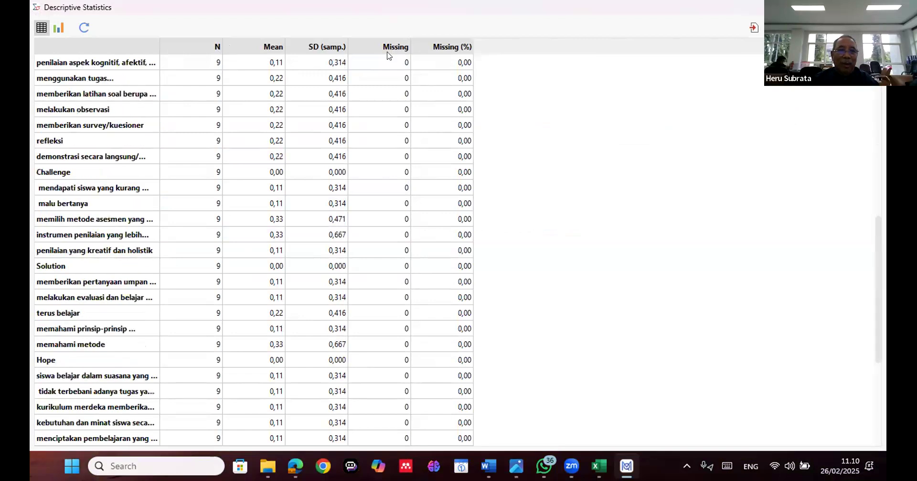
scroll(393, 52, down, 5)
scroll(393, 51, up, 4)
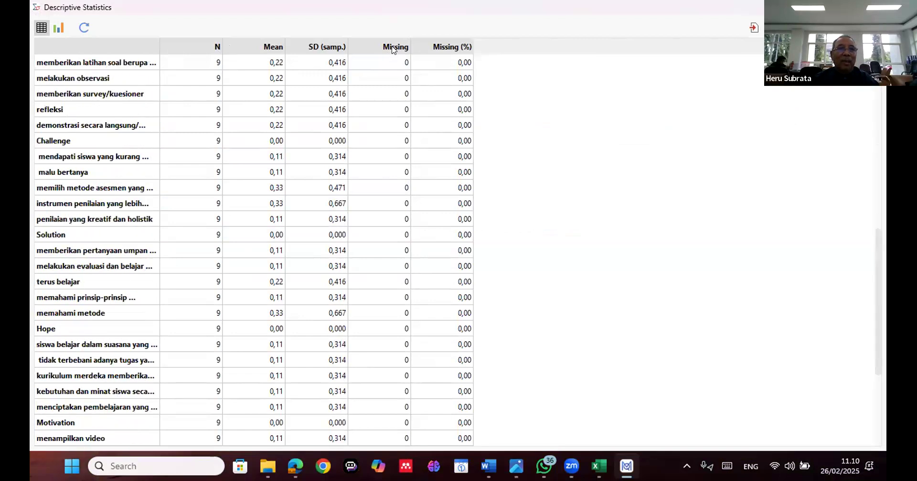
scroll(394, 50, up, 5)
scroll(81, 16, up, 4)
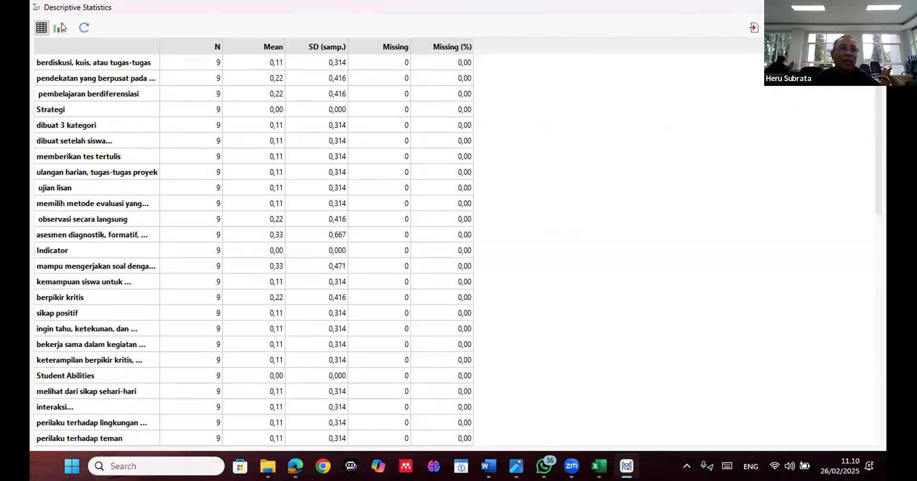
View the Purpose variable as a chart, return to the table display and close the Descriptive Statistics results
click(59, 27)
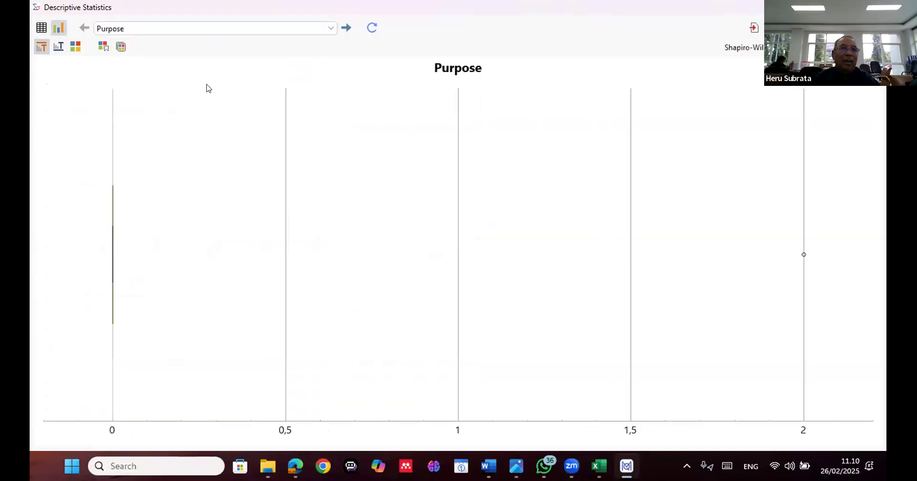
click(77, 45)
click(57, 28)
click(57, 29)
click(42, 29)
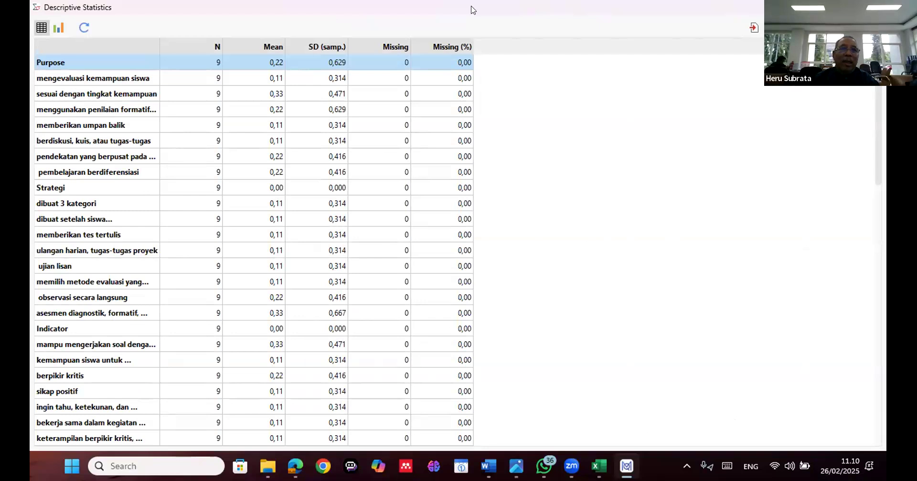
key(Escape)
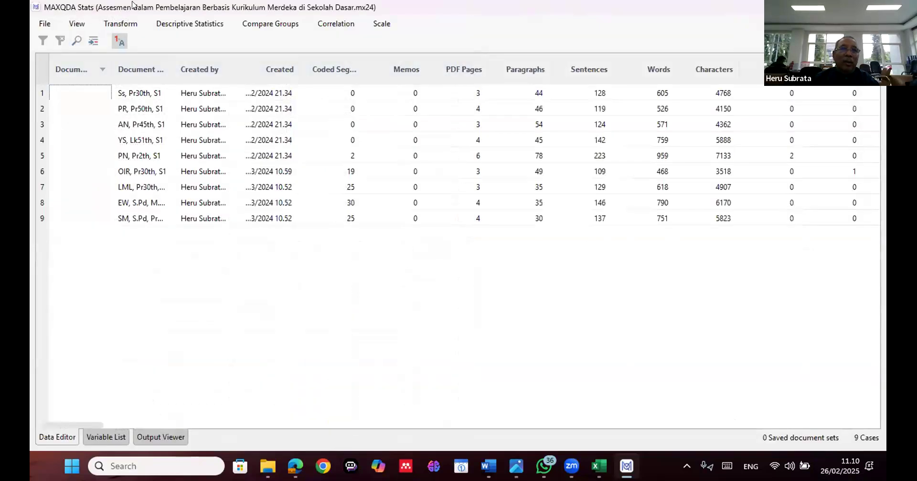
Start a Crosstabs group comparison and look through the available variables
click(270, 24)
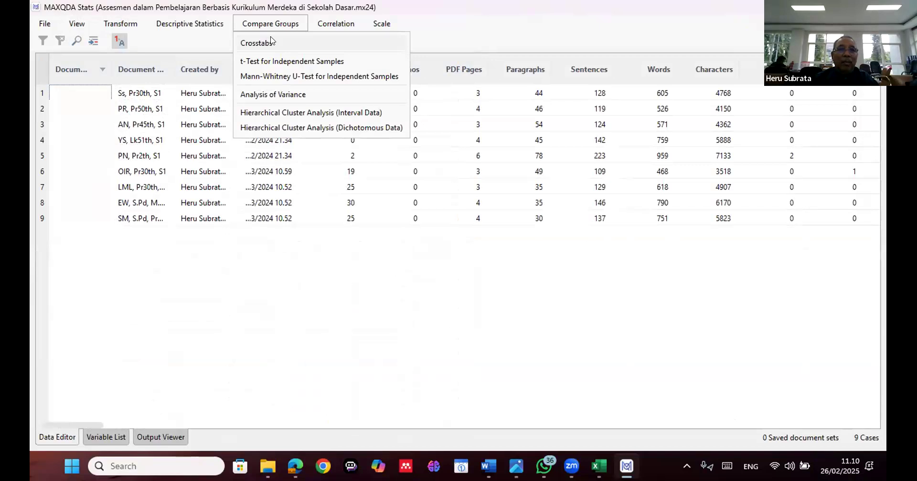
click(271, 42)
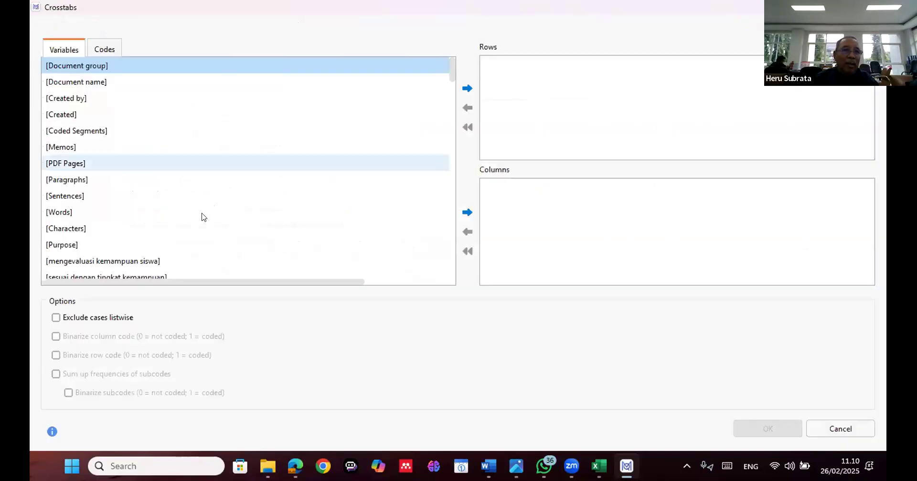
scroll(203, 214, down, 2)
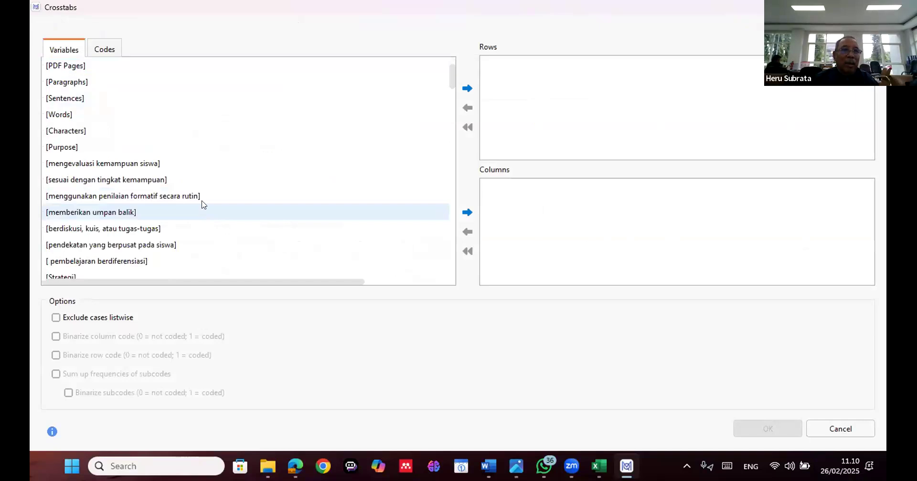
click(97, 54)
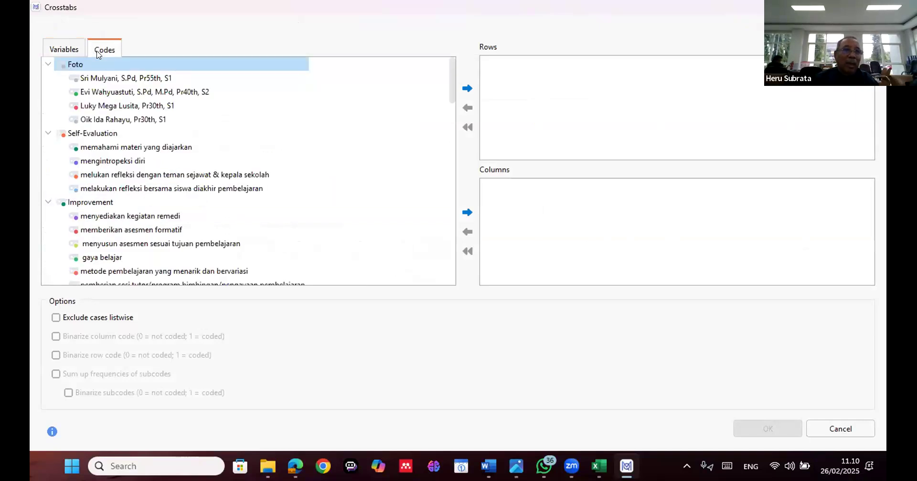
click(99, 135)
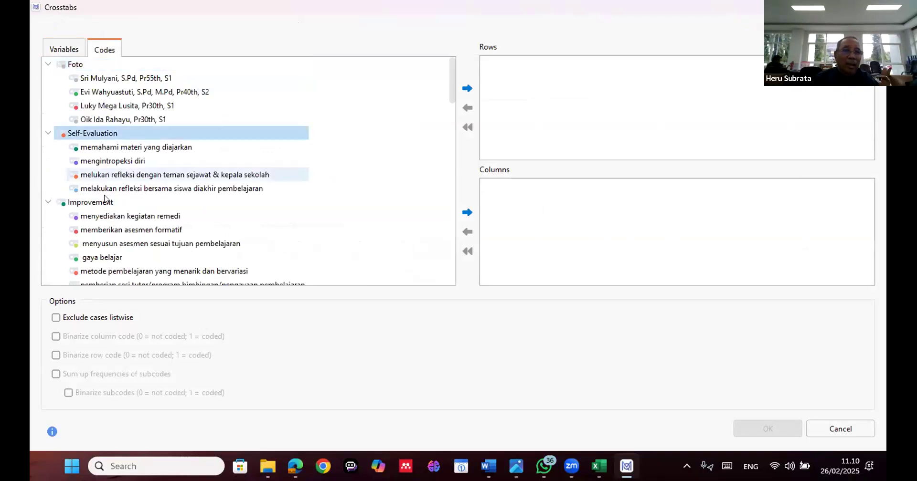
scroll(105, 196, down, 1)
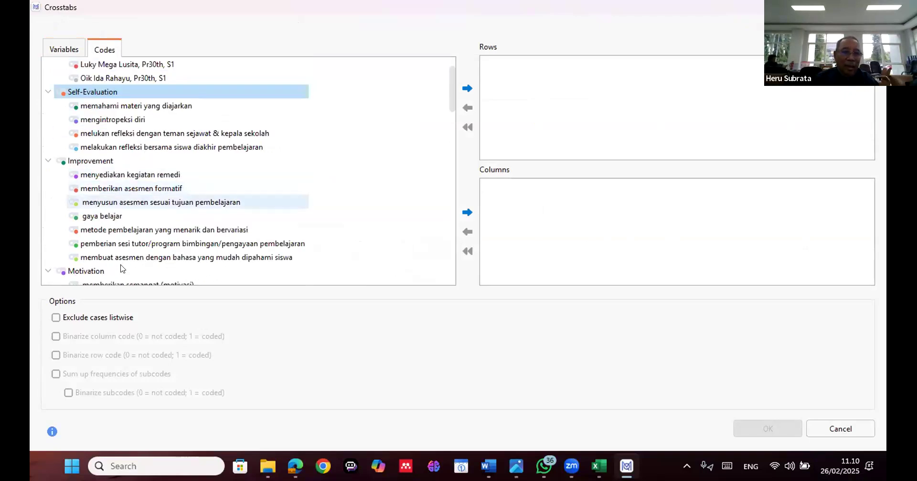
shift+click(122, 268)
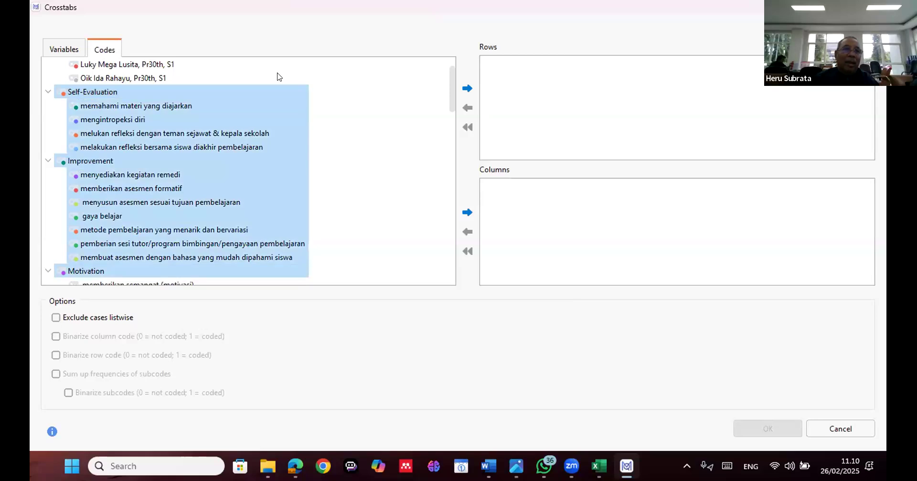
click(78, 75)
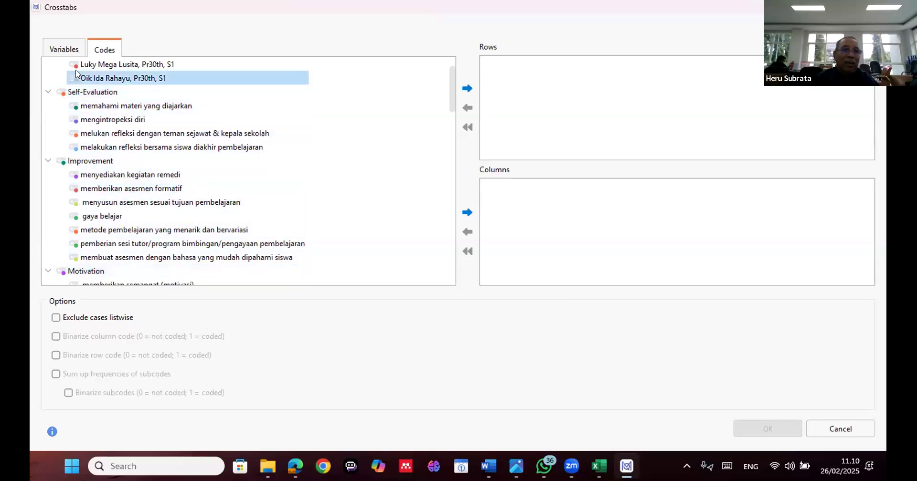
click(69, 50)
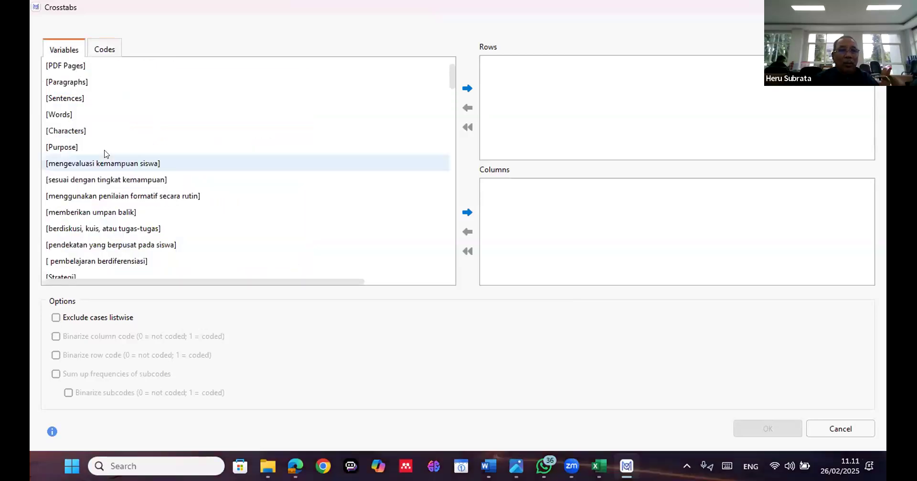
Add the variables from Purpose through Student Abilities as the rows of the crosstab
scroll(116, 154, down, 5)
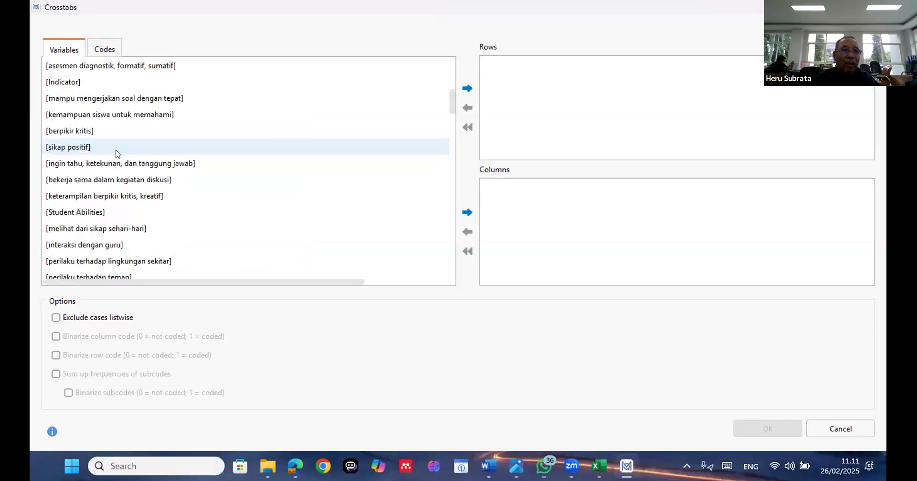
scroll(116, 153, down, 2)
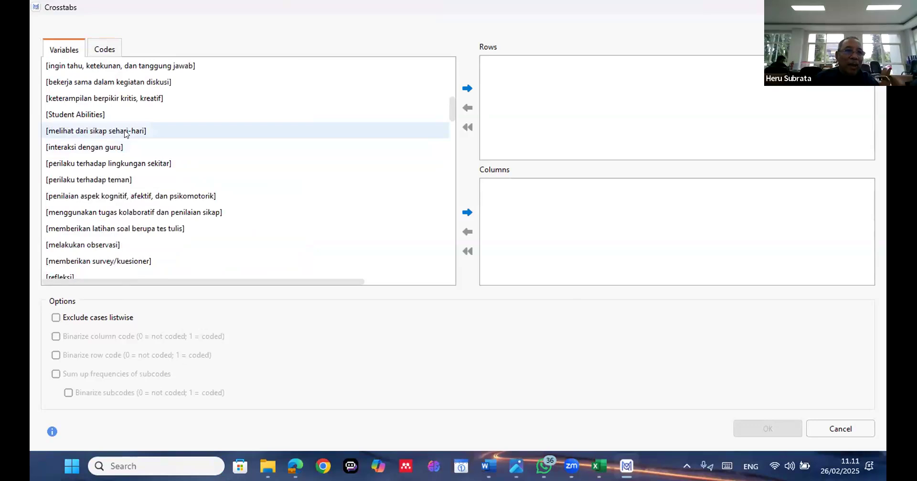
scroll(125, 133, up, 3)
scroll(126, 134, up, 3)
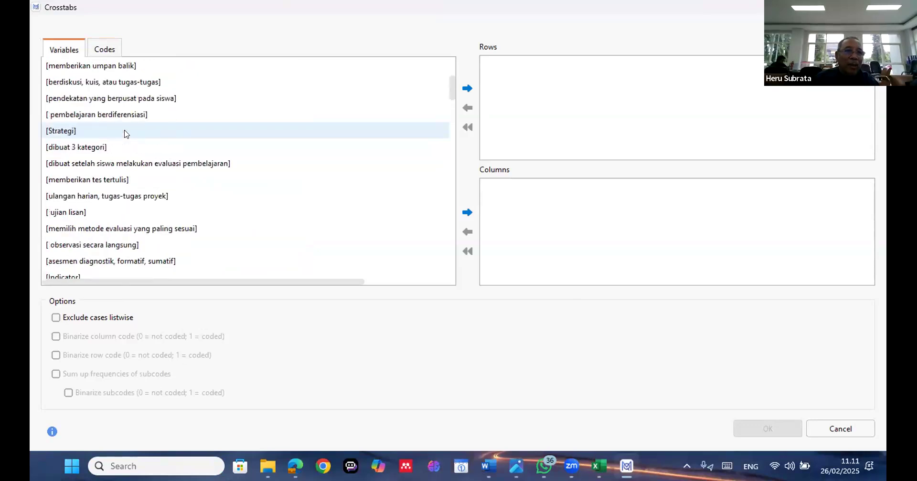
scroll(81, 87, up, 2)
click(81, 91)
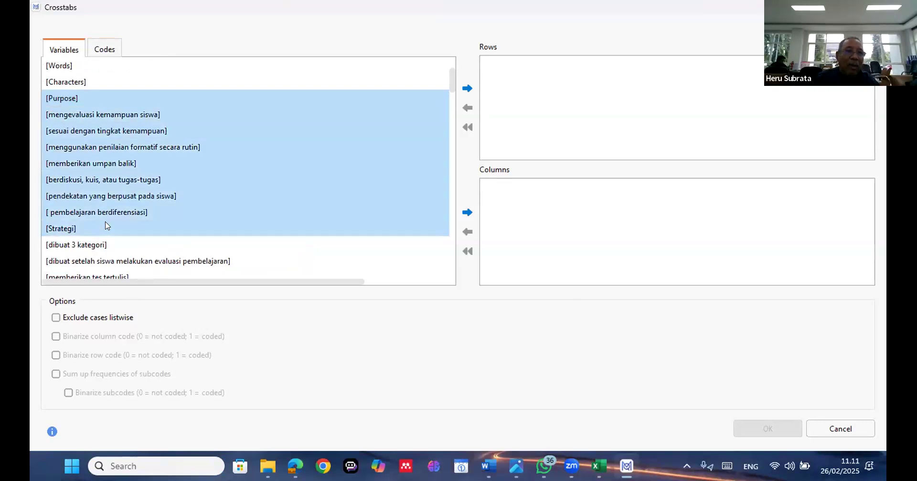
scroll(106, 225, down, 2)
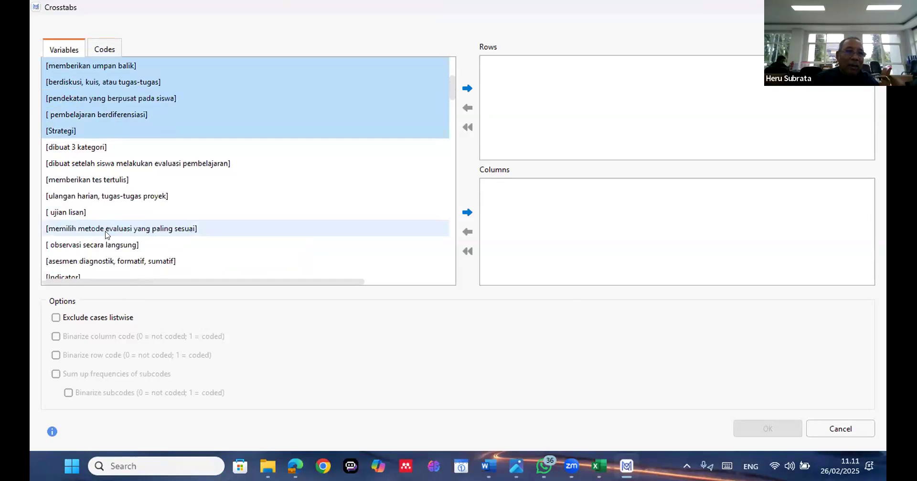
scroll(107, 236, down, 1)
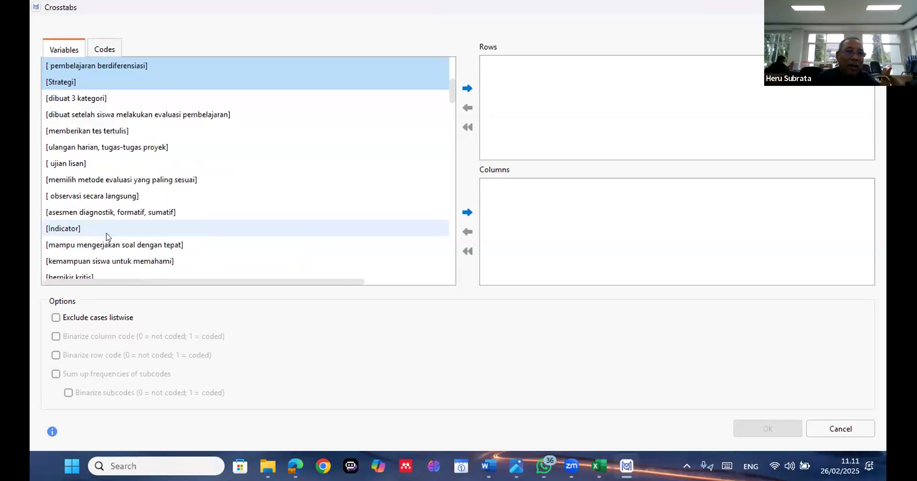
shift+click(107, 231)
scroll(109, 236, down, 2)
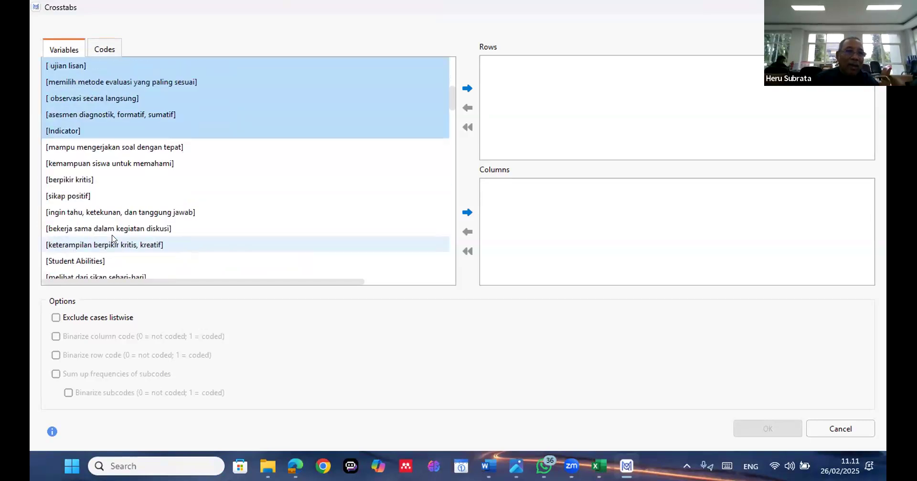
scroll(112, 239, down, 1)
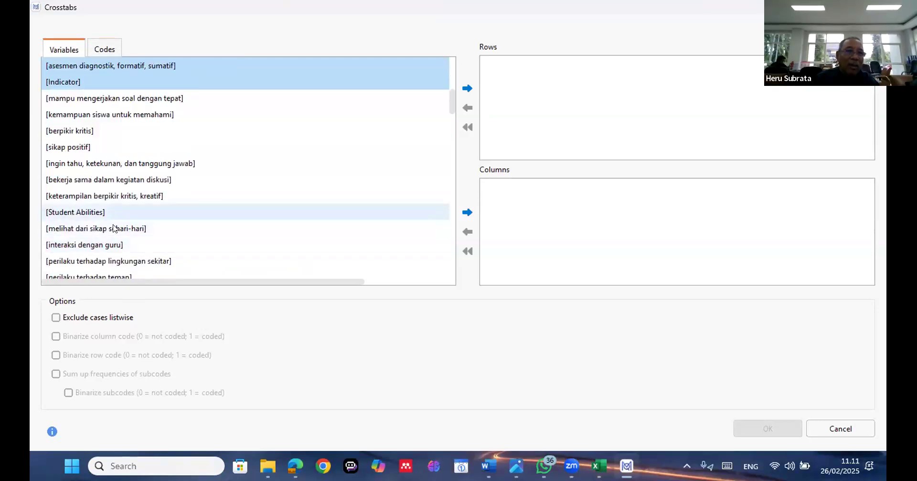
shift+click(115, 212)
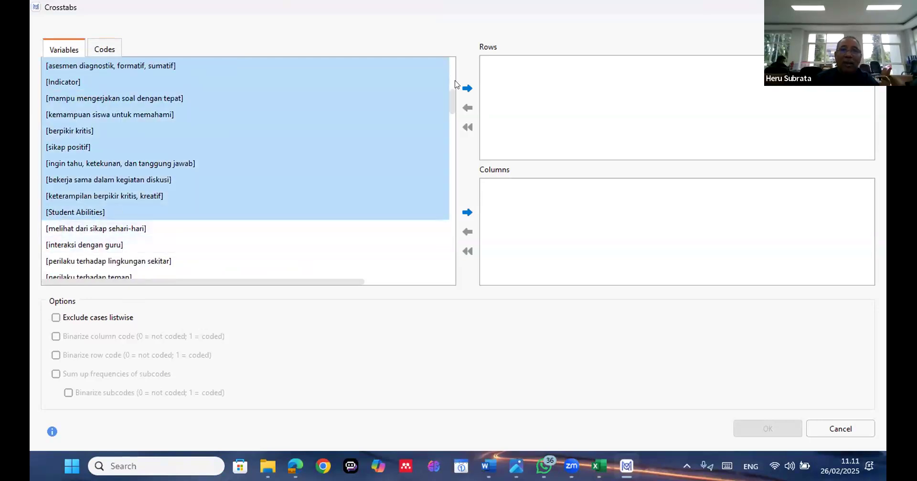
click(466, 87)
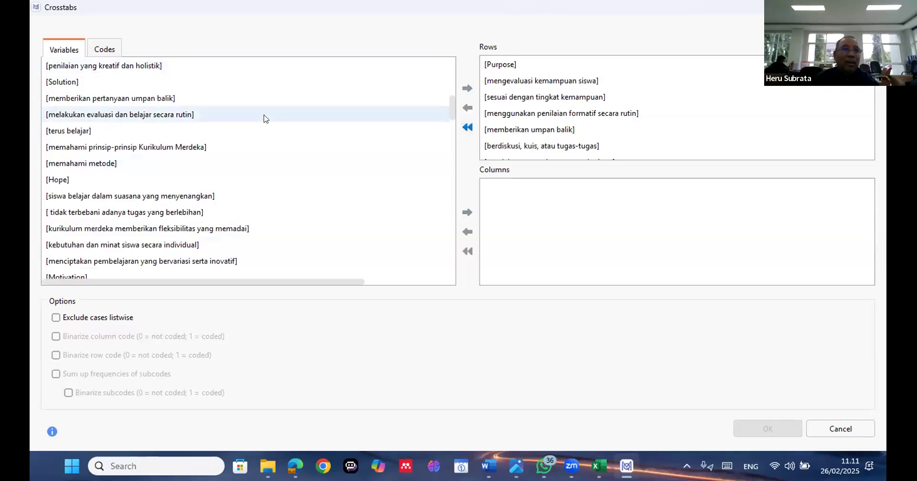
Add Document group as the crosstab's column variable and run the analysis
scroll(274, 117, up, 3)
scroll(276, 117, up, 4)
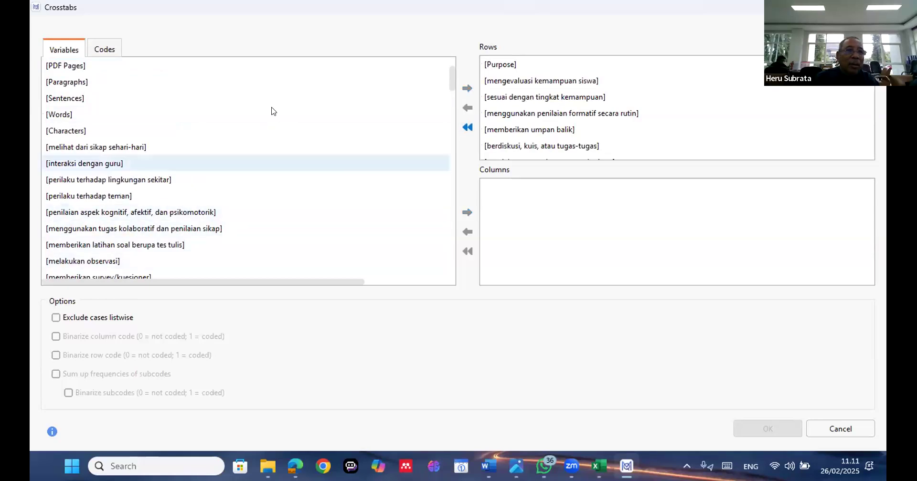
scroll(270, 110, up, 2)
click(223, 67)
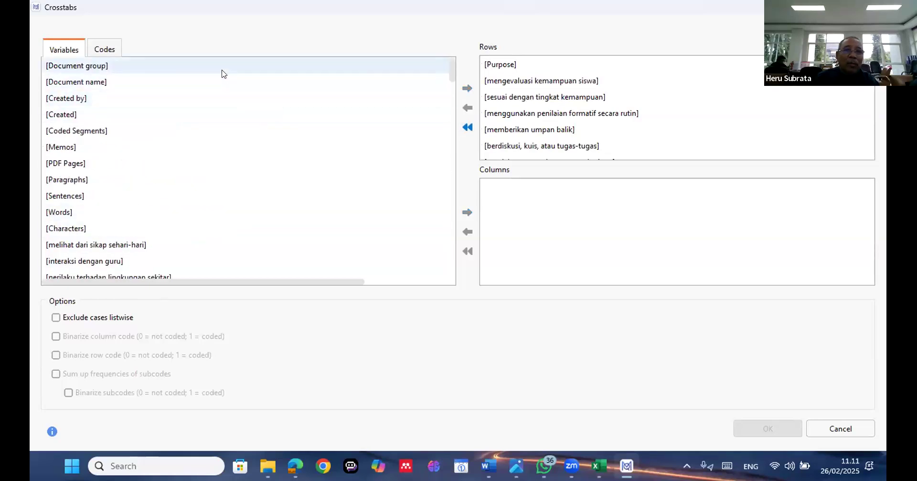
click(467, 213)
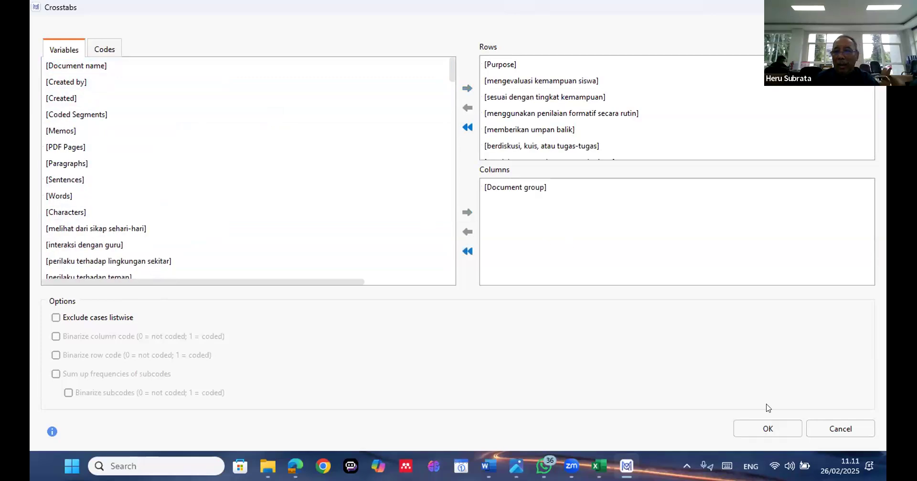
click(768, 428)
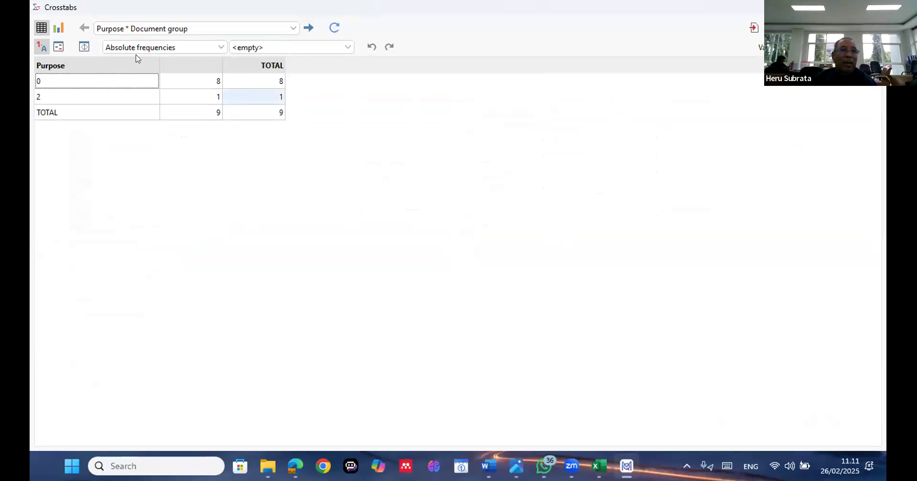
View the Purpose by Document group crosstab as a chart, return to the table and close the Crosstabs results
click(52, 25)
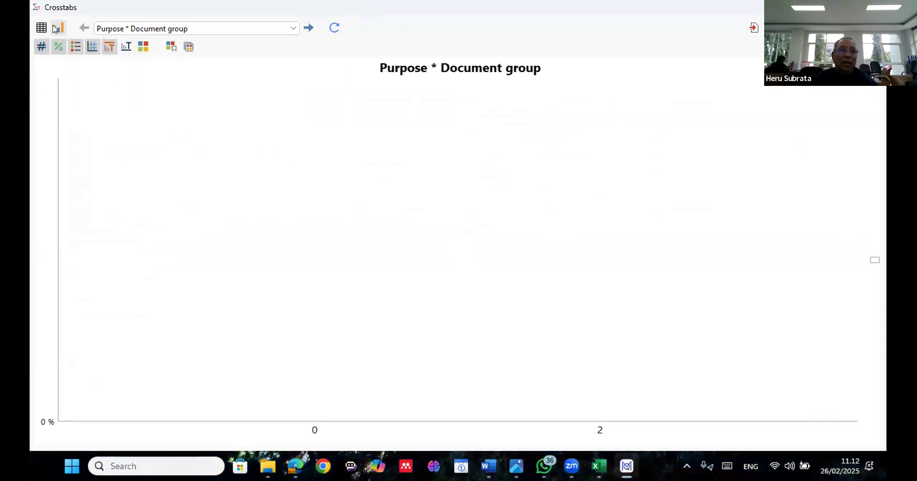
click(43, 29)
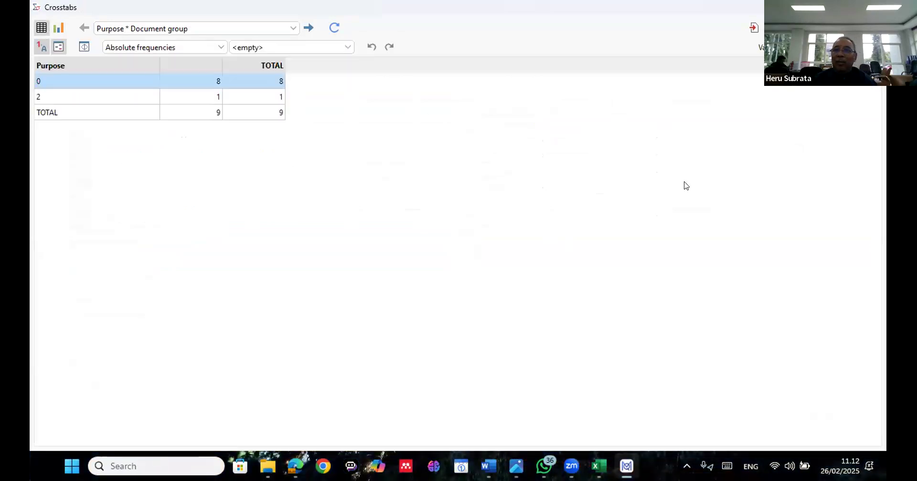
click(873, 7)
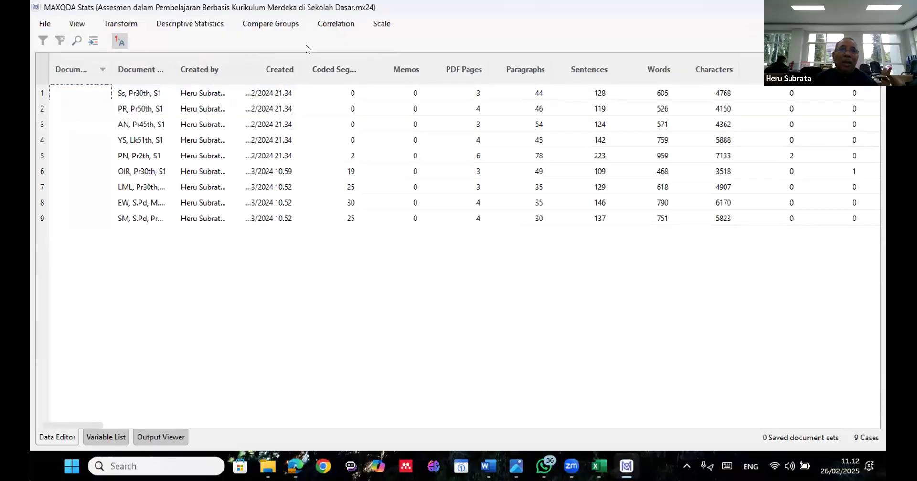
Start a t-Test for Independent Samples and add all eligible variables as dependent variables
click(296, 27)
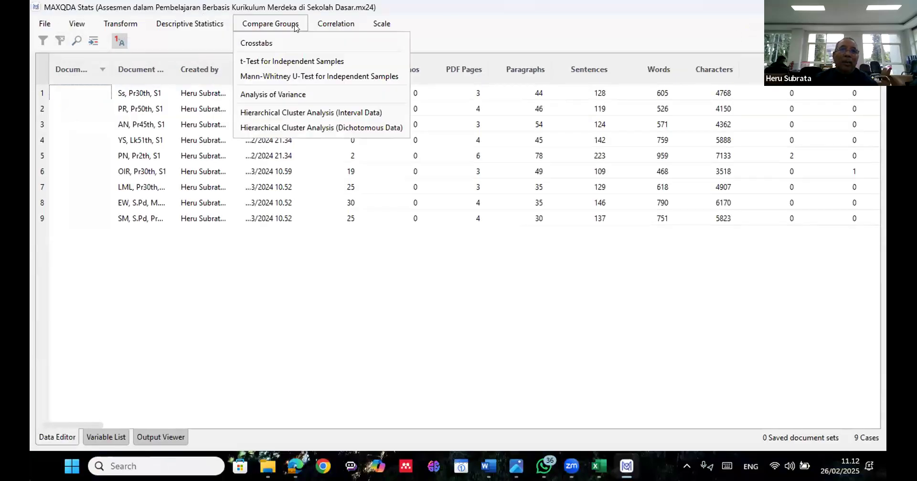
click(304, 62)
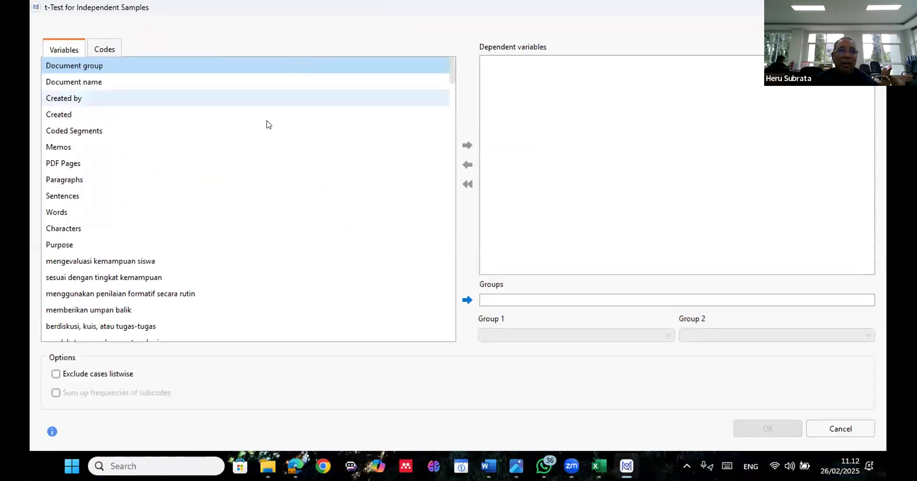
click(282, 148)
key(ctrl+a)
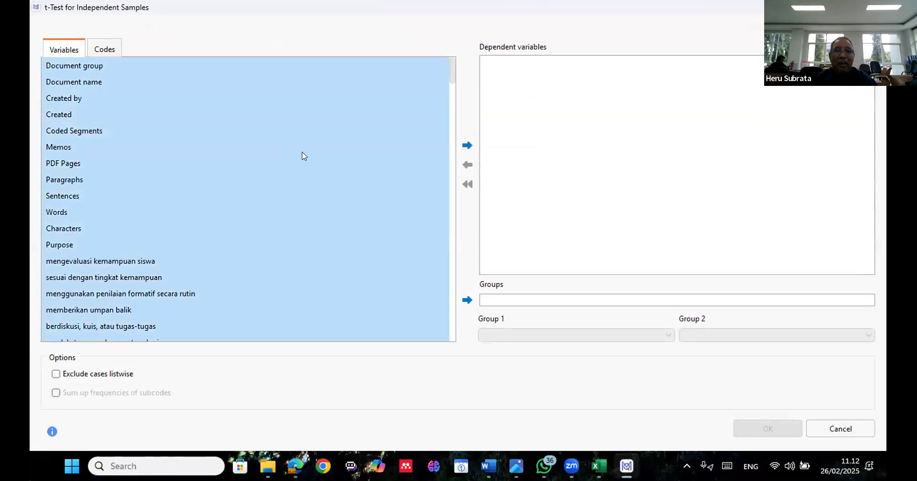
click(467, 146)
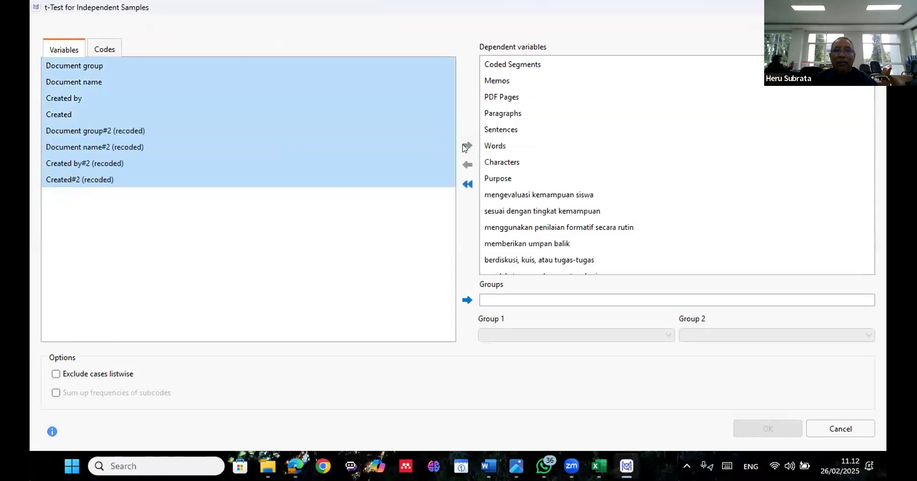
Set Document group as the grouping variable and run the independent samples t-test
click(136, 69)
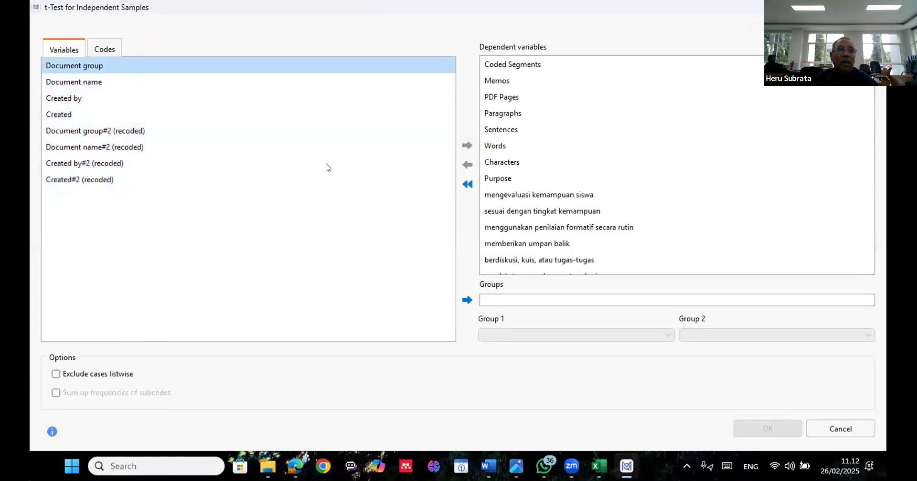
click(467, 300)
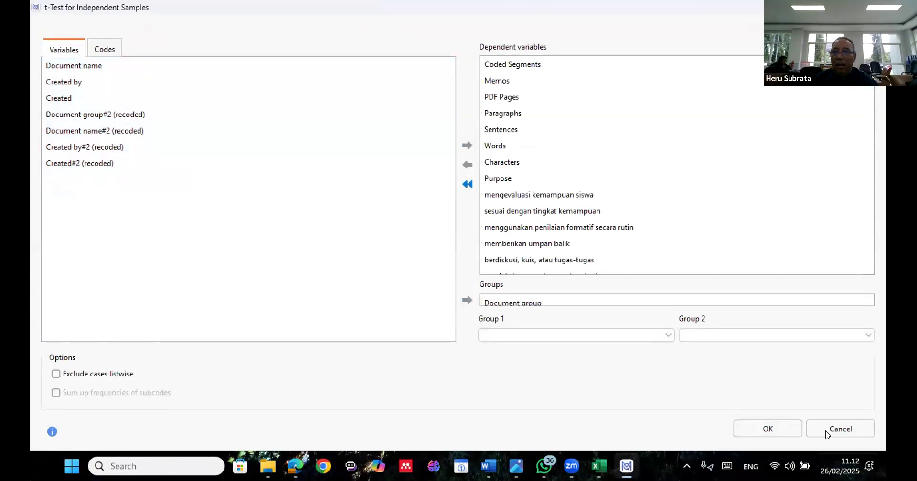
click(786, 420)
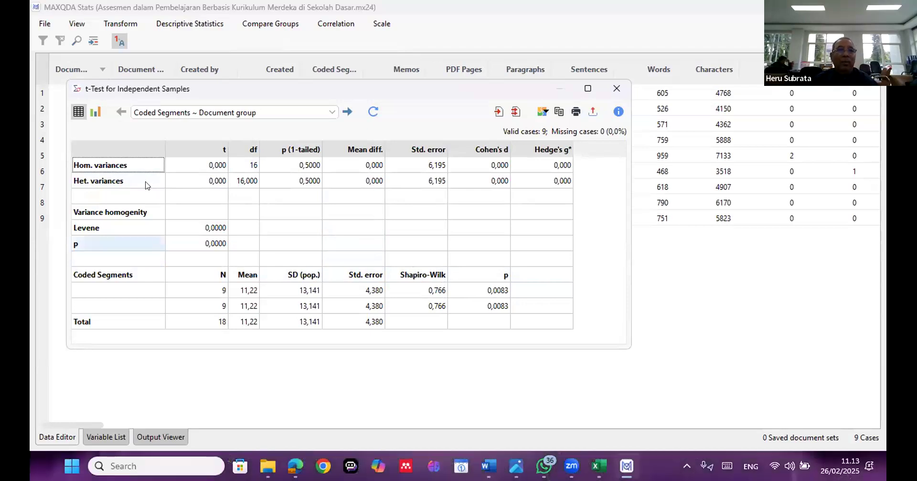
Browse the list of independent samples t-test results, reopen the test's settings and rerun it with the same variables
click(322, 111)
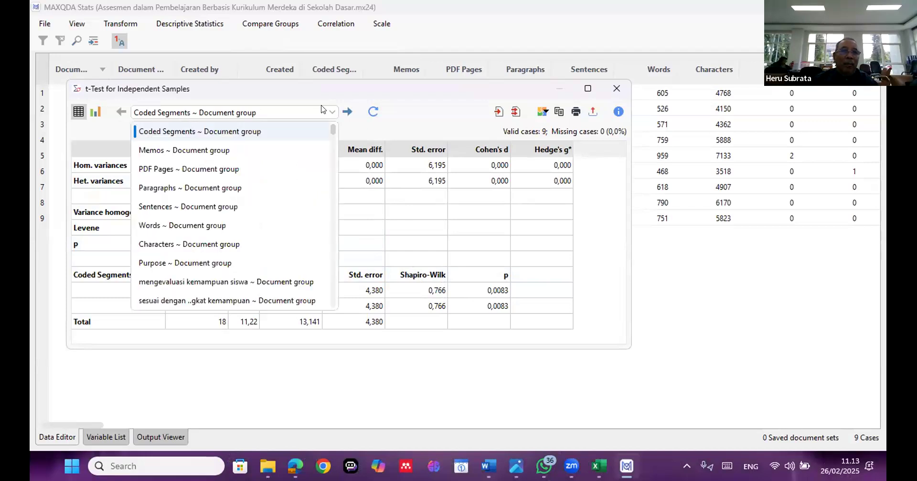
click(275, 263)
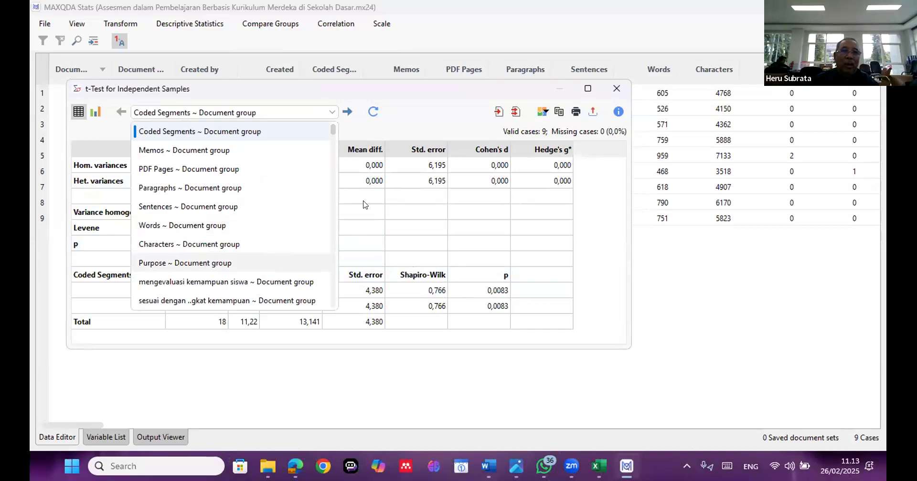
click(374, 114)
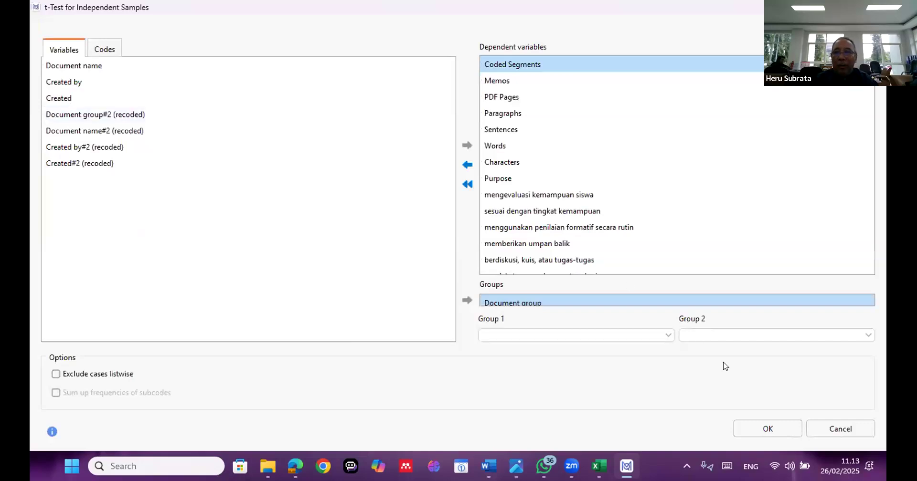
click(769, 429)
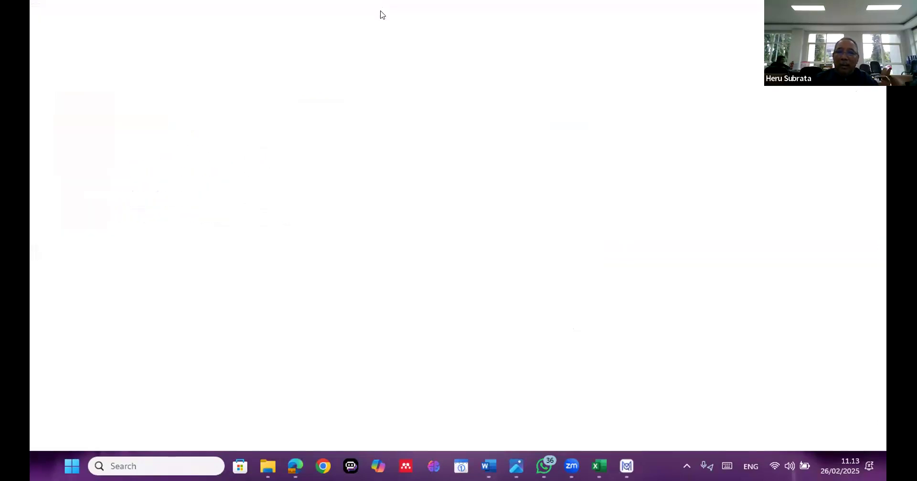
Return to the main MAXQDA project window and start Stats again with all documents
mouse_move(571, 467)
mouse_move(627, 466)
click(626, 405)
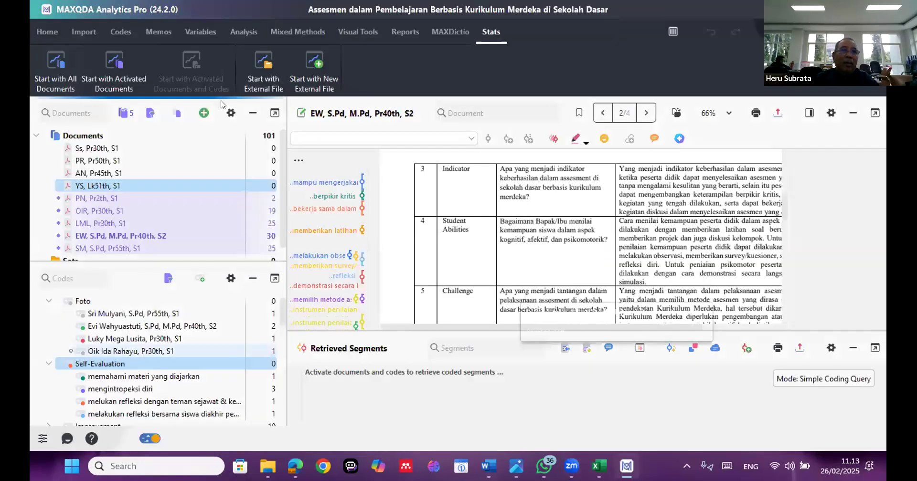
click(55, 60)
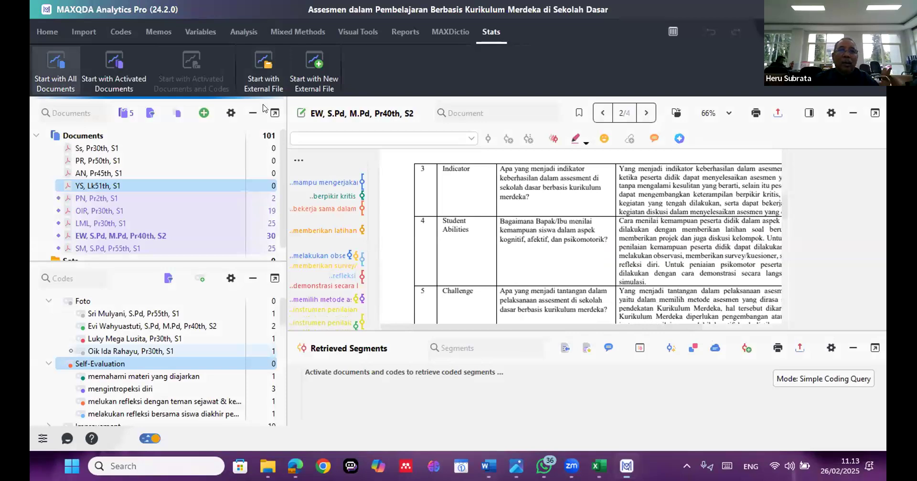
Start a Reliability Analysis (Cronbach's Alpha) and try selecting all available variables
click(382, 25)
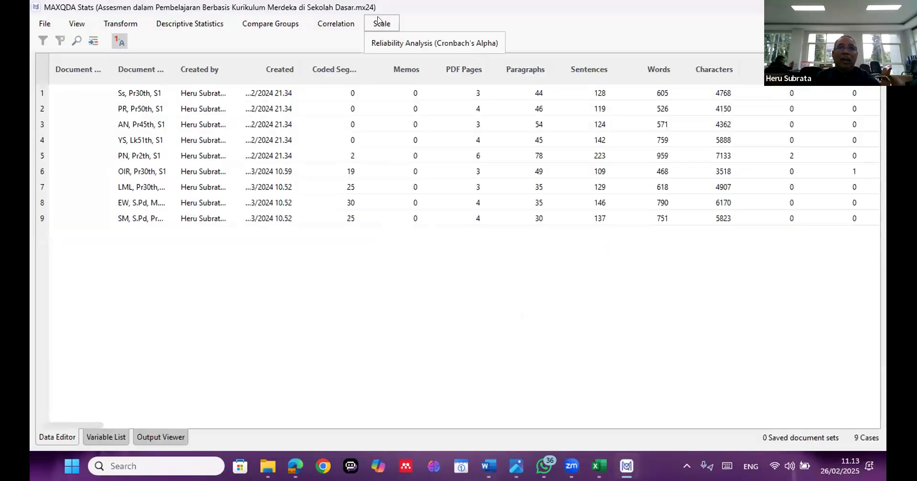
click(390, 42)
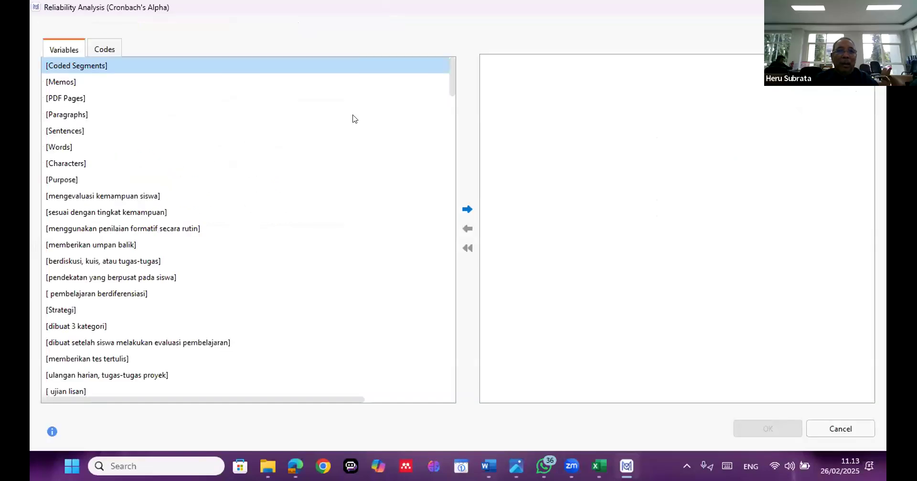
click(253, 185)
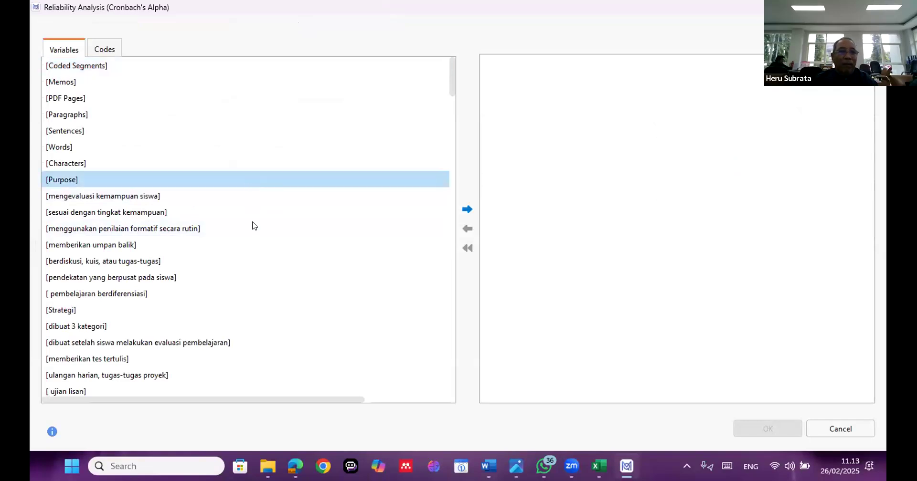
scroll(253, 226, down, 3)
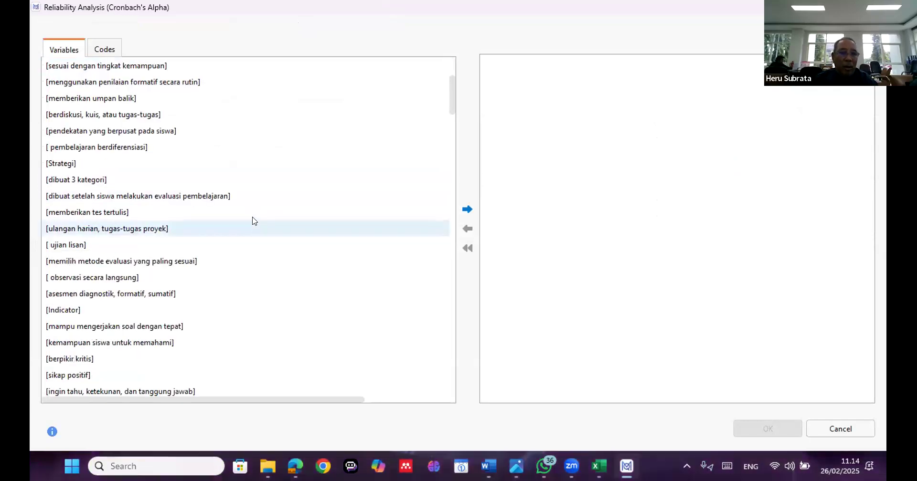
scroll(253, 221, up, 1)
key(ctrl+a)
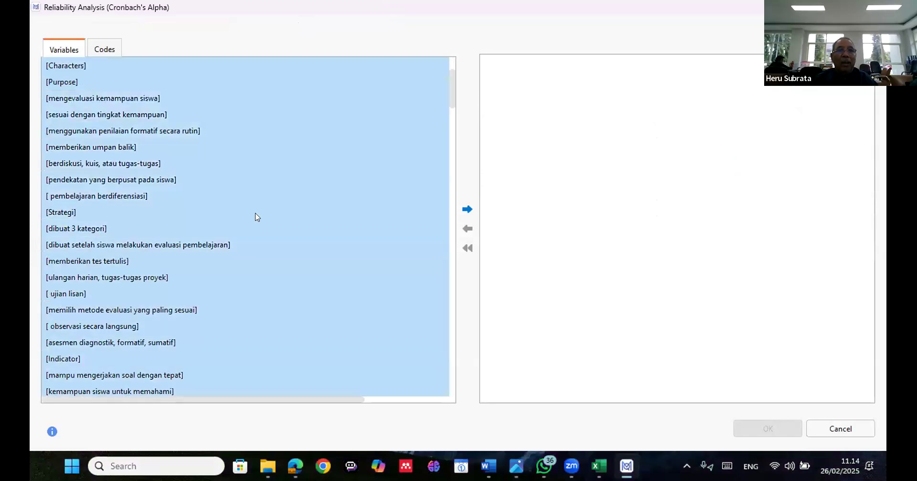
click(257, 217)
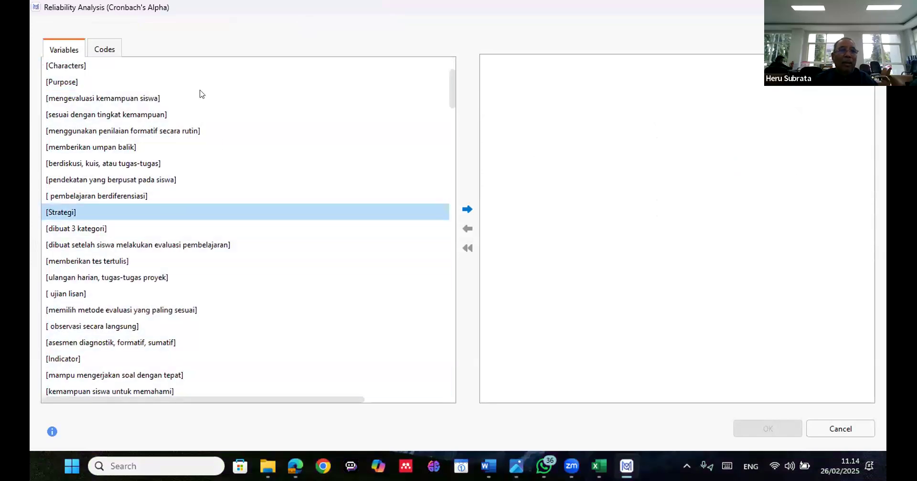
Add the variables from Purpose through keterampilan berpikir kritis, kreatif to the reliability analysis and run it
click(197, 86)
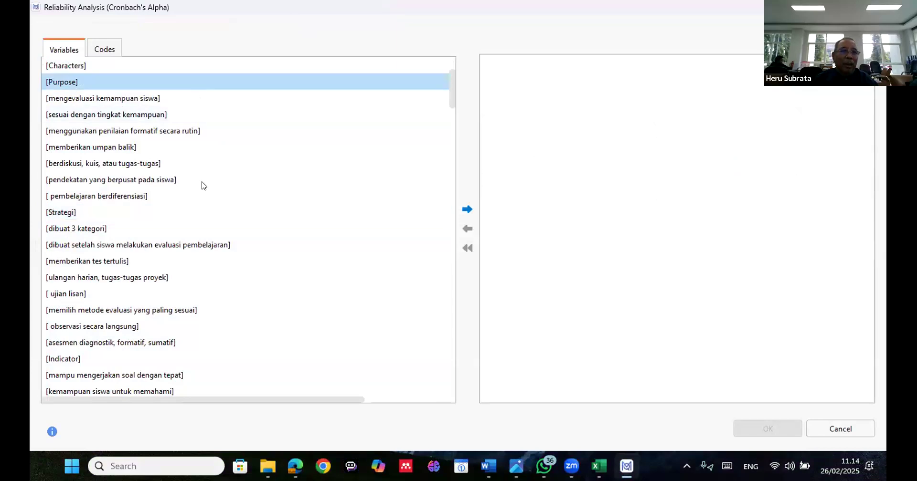
click(205, 216)
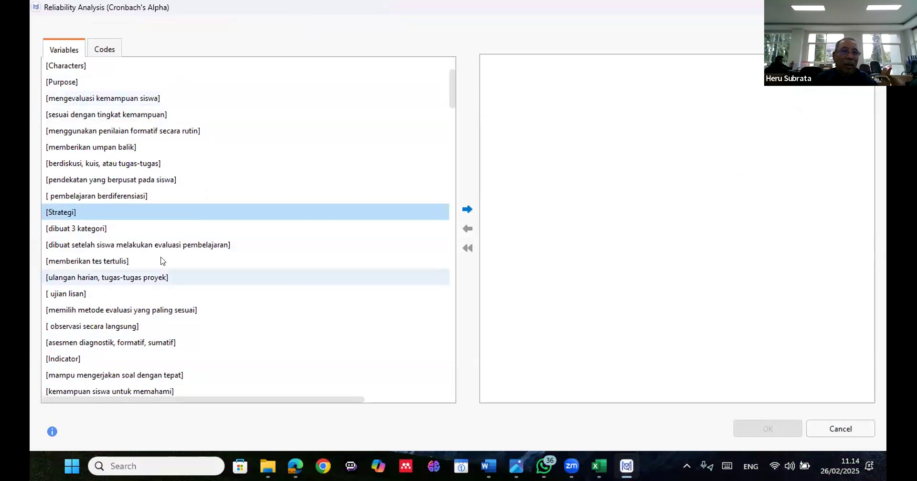
click(84, 86)
scroll(205, 225, down, 2)
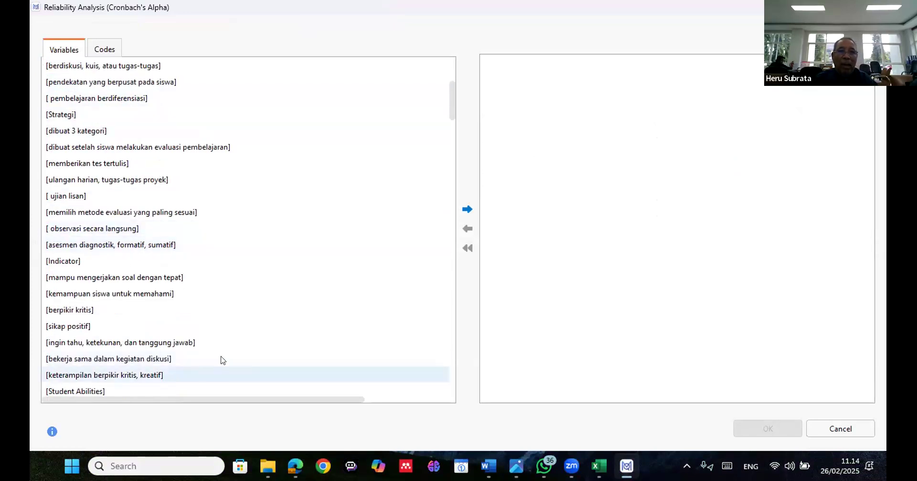
key(ctrl+a)
click(466, 210)
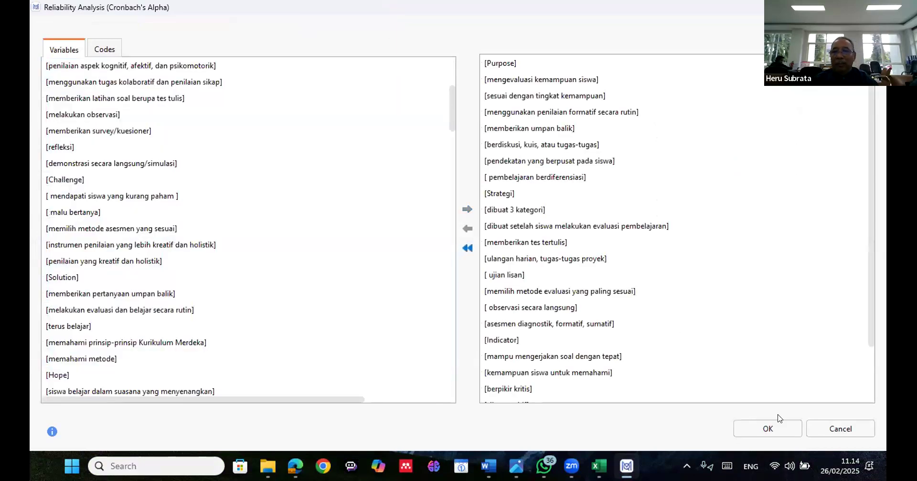
click(779, 423)
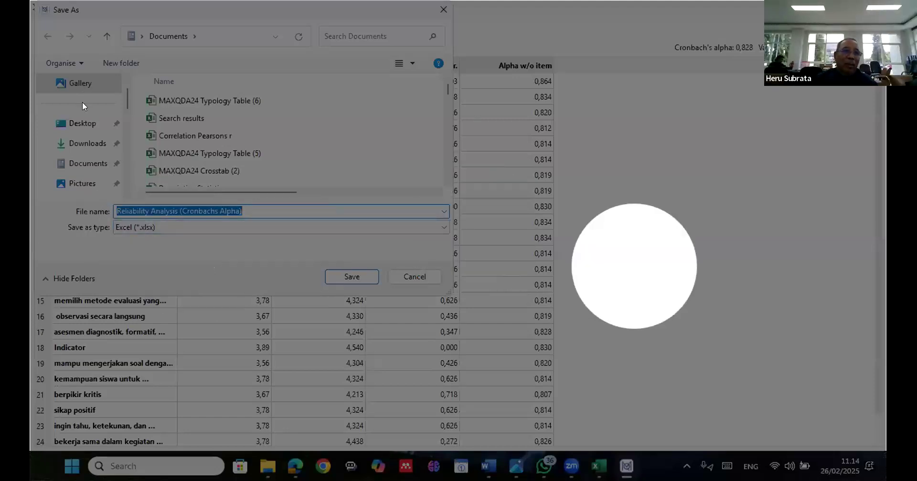
Cancel the Excel export, highlight the Strategi and Indicator rows in the reliability results and close them
click(415, 277)
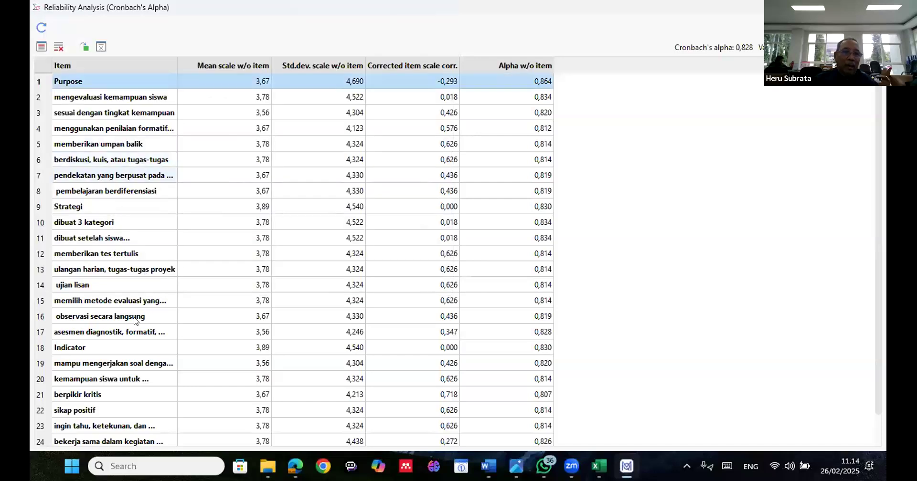
ctrl+click(119, 206)
ctrl+click(137, 348)
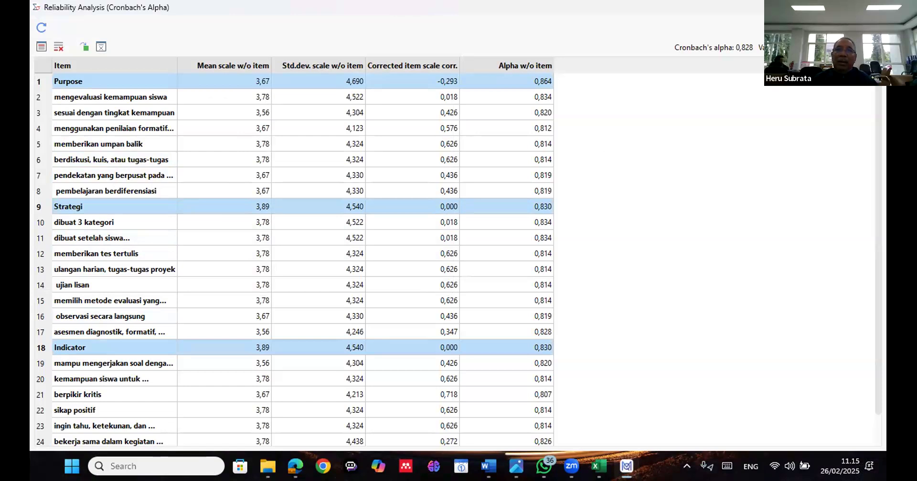
click(872, 7)
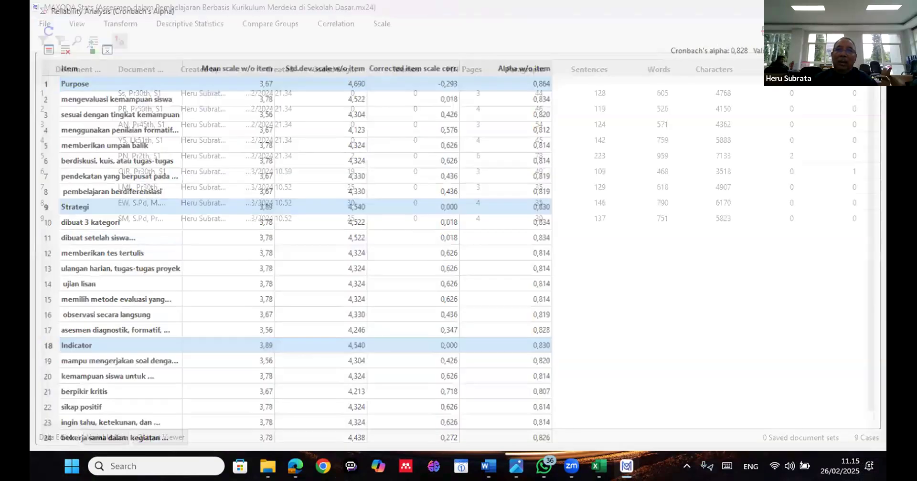
Run a Pearson correlation on the variables from Purpose through memahami materi yang diajarkan
click(382, 27)
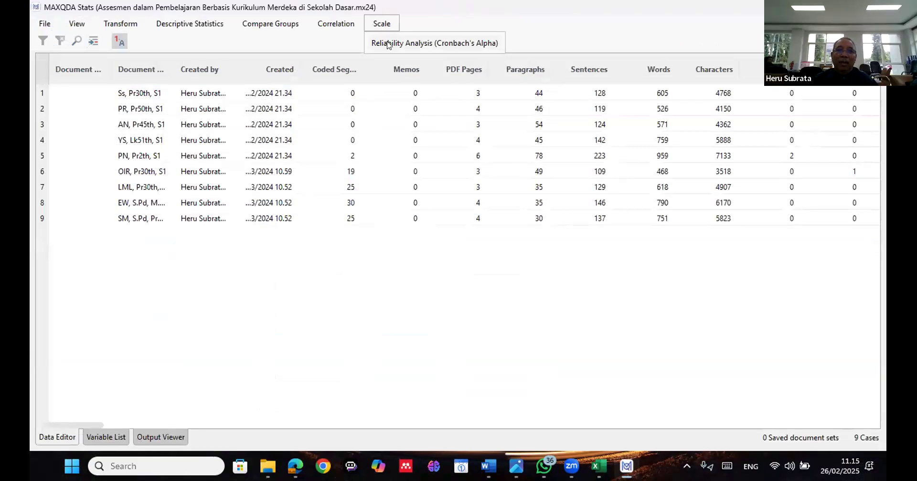
click(336, 24)
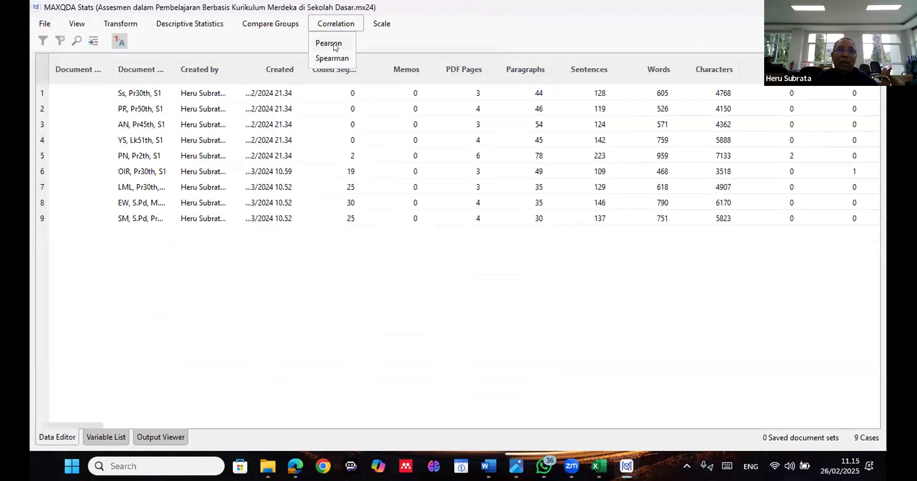
click(334, 44)
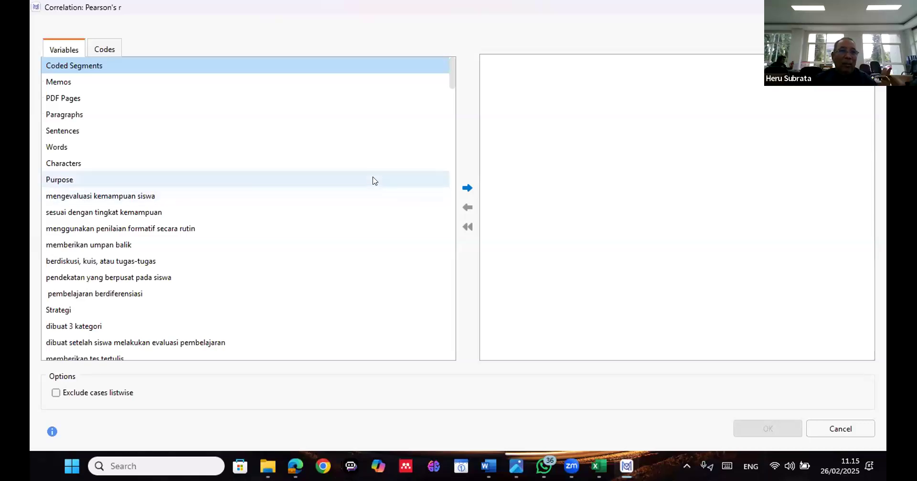
click(374, 180)
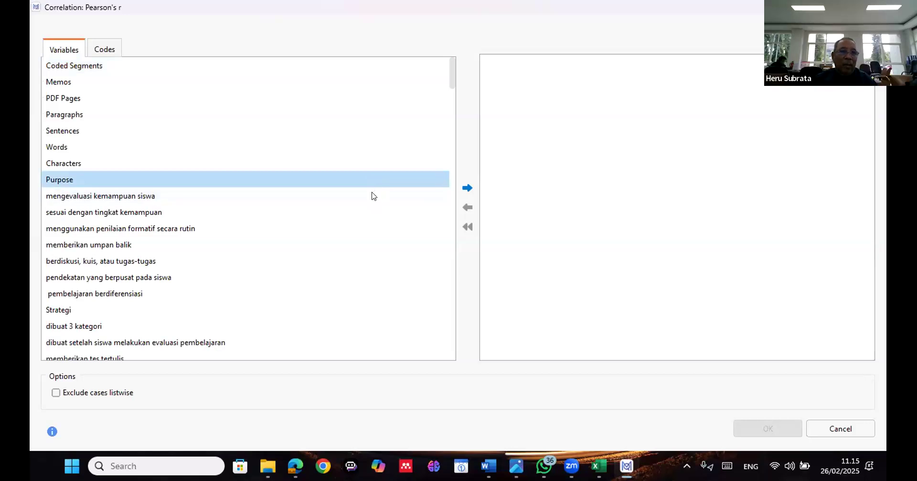
scroll(375, 196, down, 6)
scroll(372, 197, down, 5)
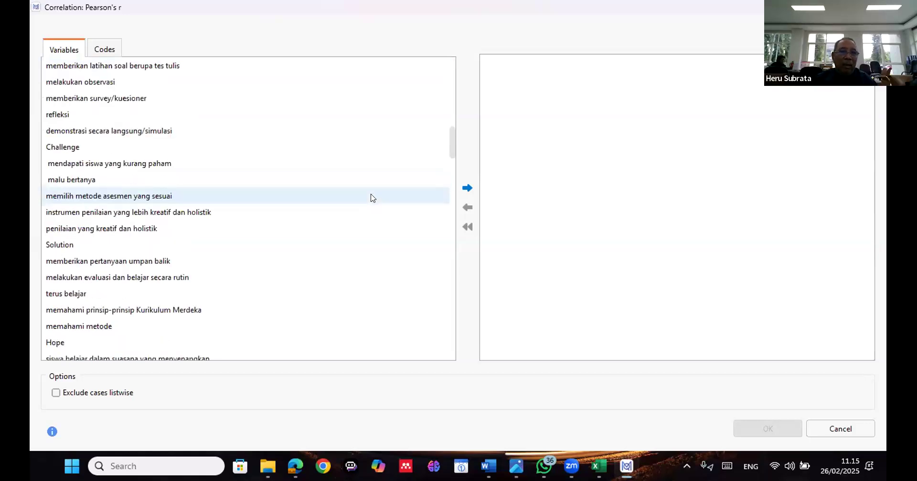
scroll(371, 197, down, 5)
scroll(340, 259, down, 1)
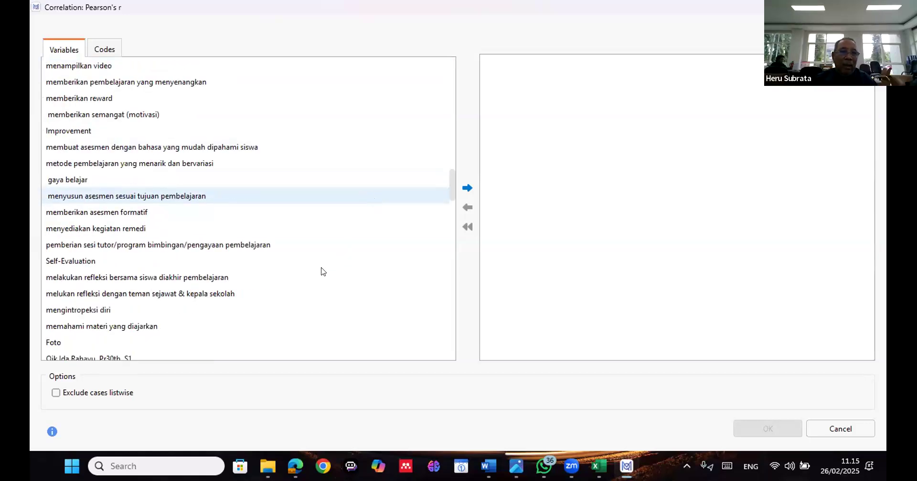
shift+click(293, 325)
click(465, 190)
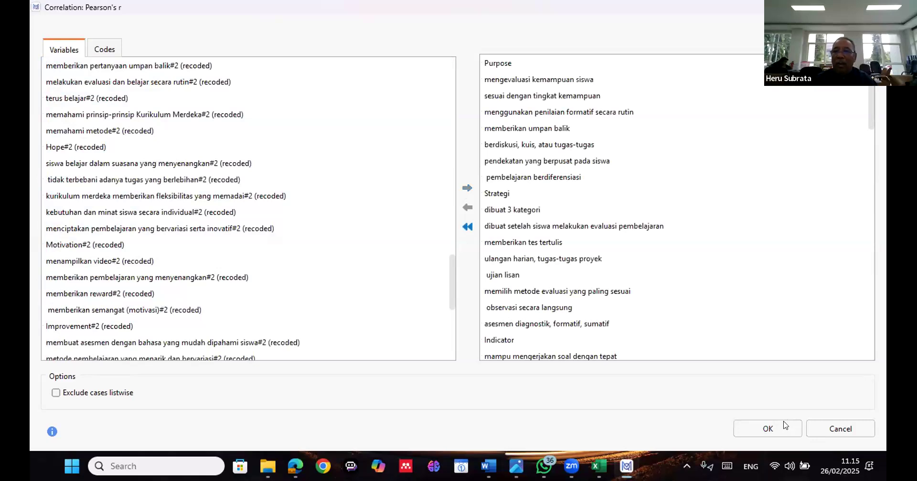
click(783, 425)
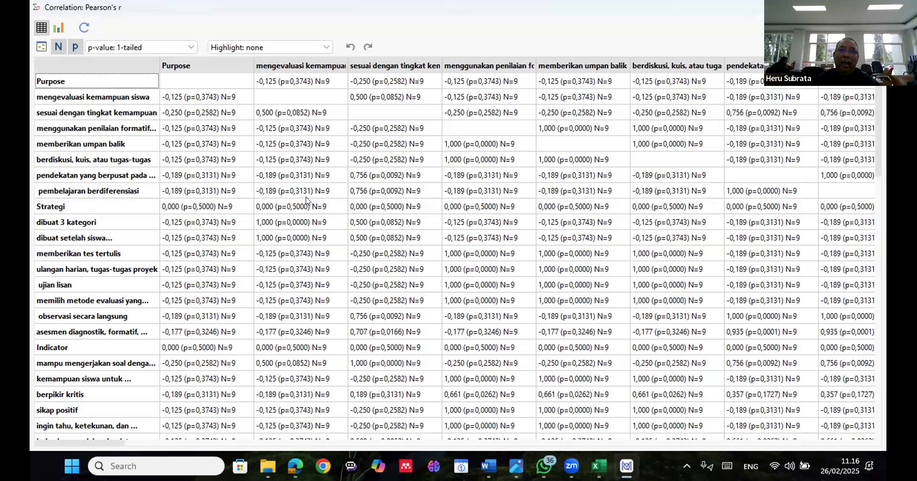
Run the Cronbach's Alpha reliability analysis again with the same variables and close its results
click(381, 23)
click(393, 43)
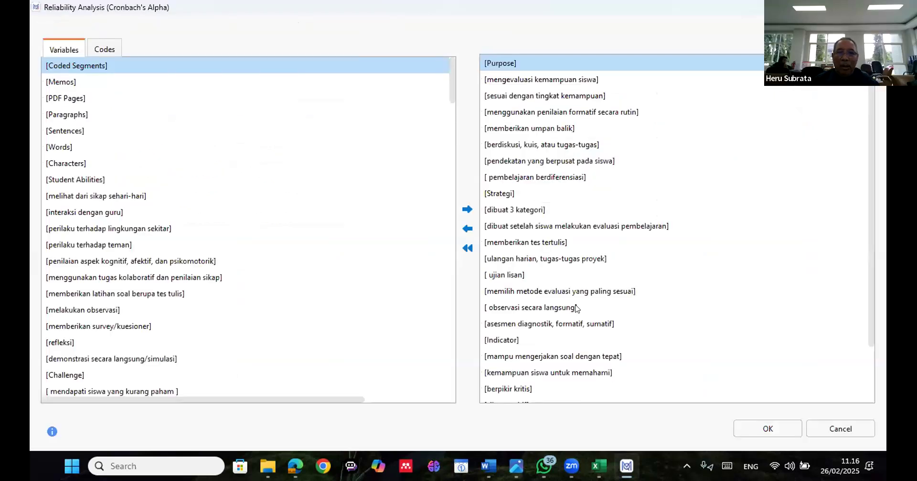
click(775, 428)
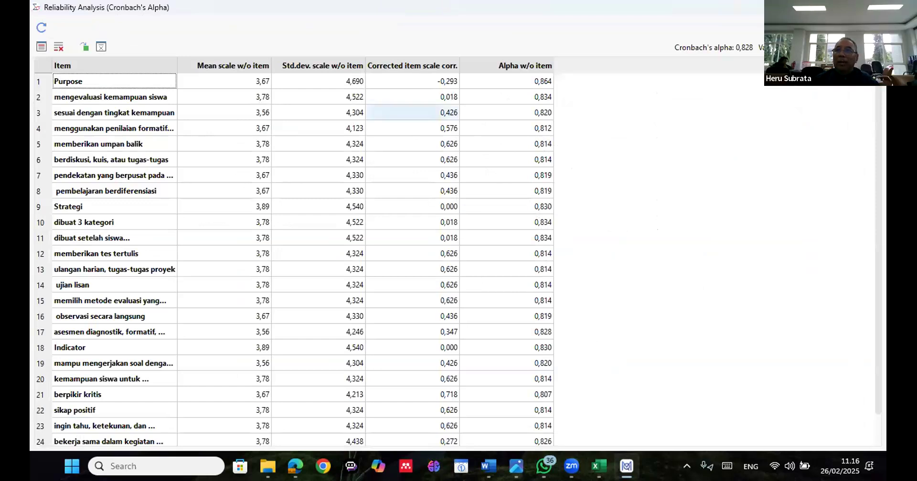
click(873, 7)
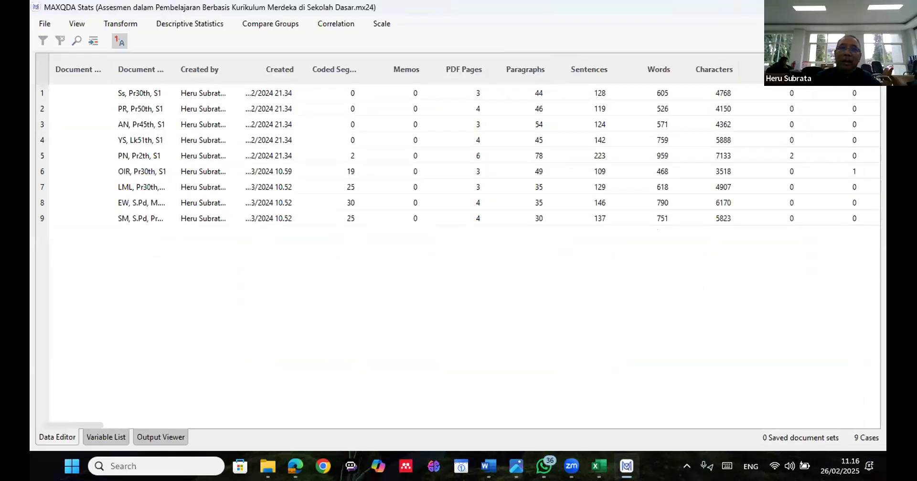
Close the Stats window and add a new document group under Documents
click(874, 7)
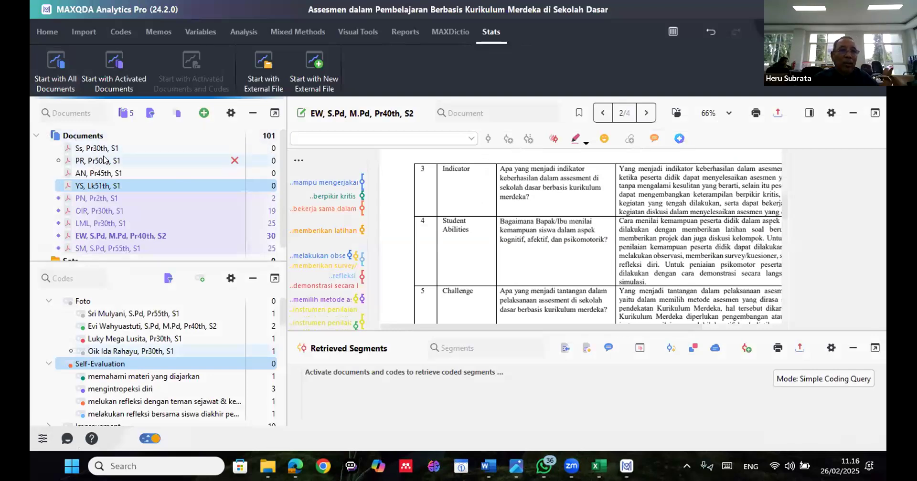
scroll(106, 165, down, 1)
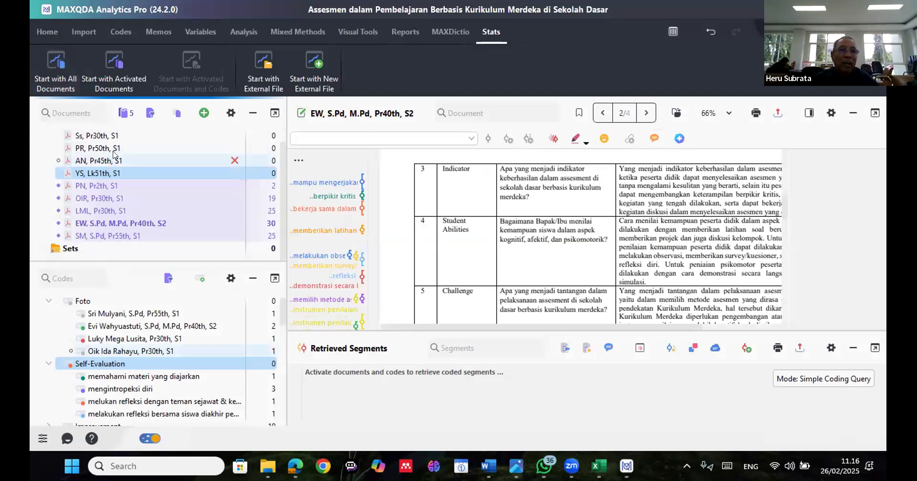
scroll(113, 154, up, 1)
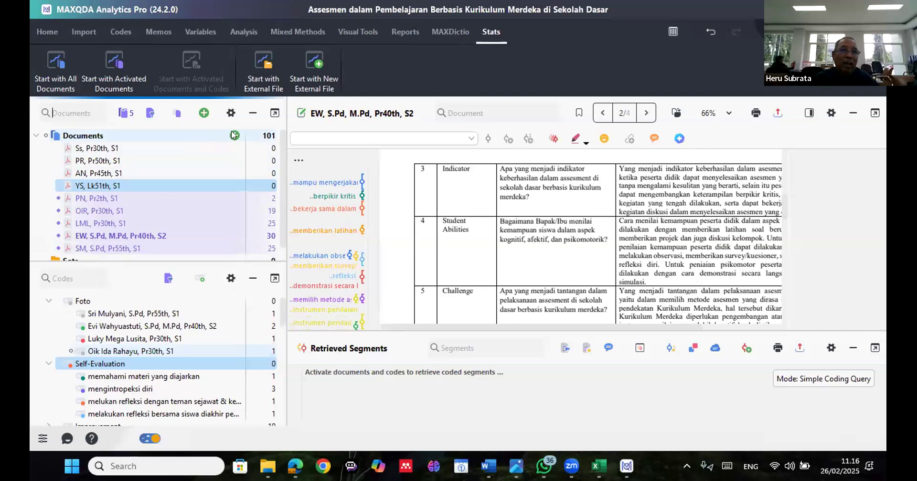
click(233, 135)
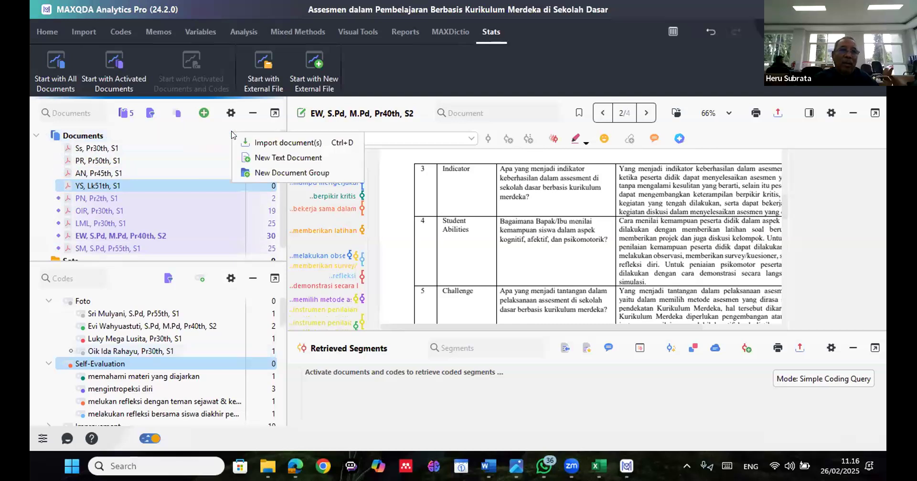
click(281, 172)
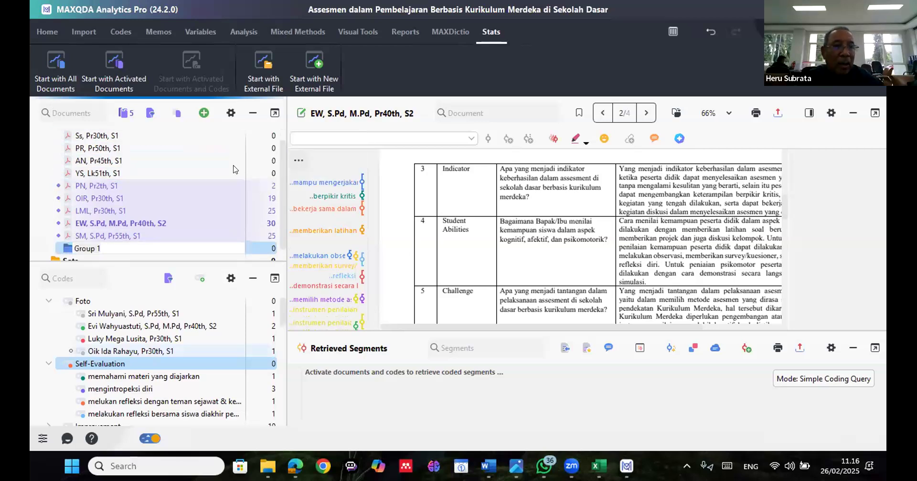
Name the new document group Wawancara
click(127, 247)
double_click(88, 244)
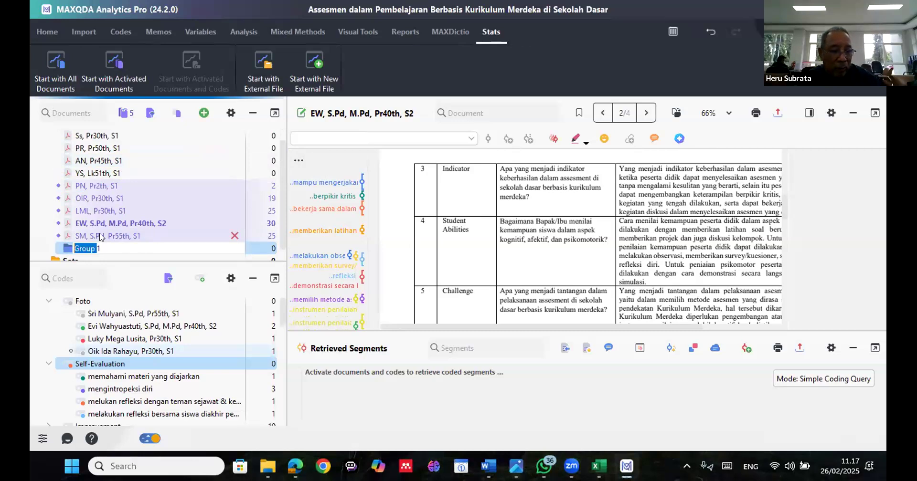
text(Wawan)
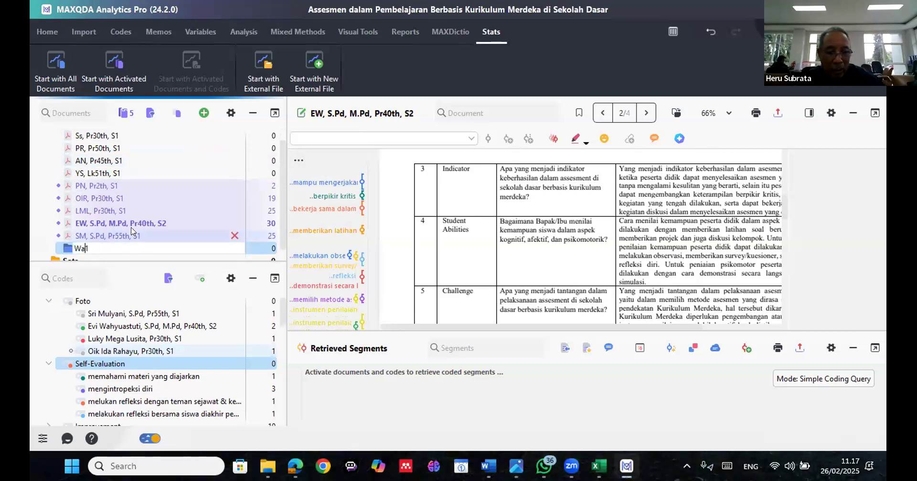
text(cara1)
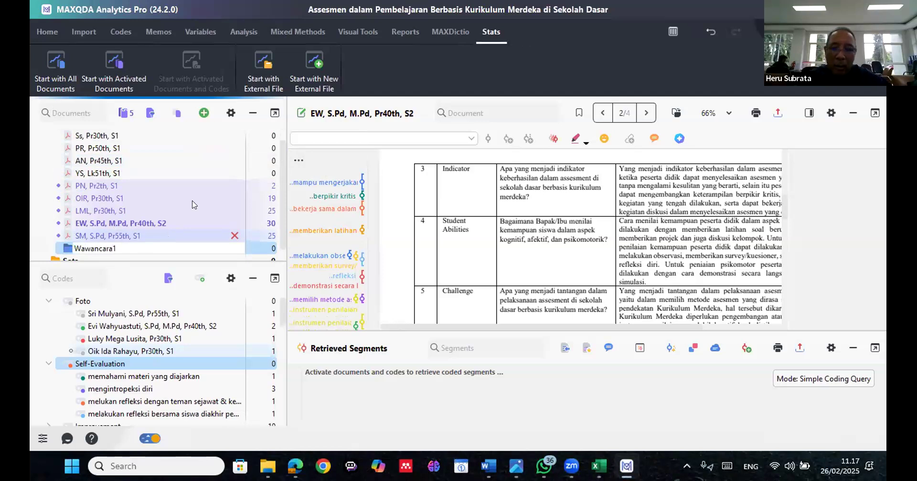
key(Return)
key(BackSpace)
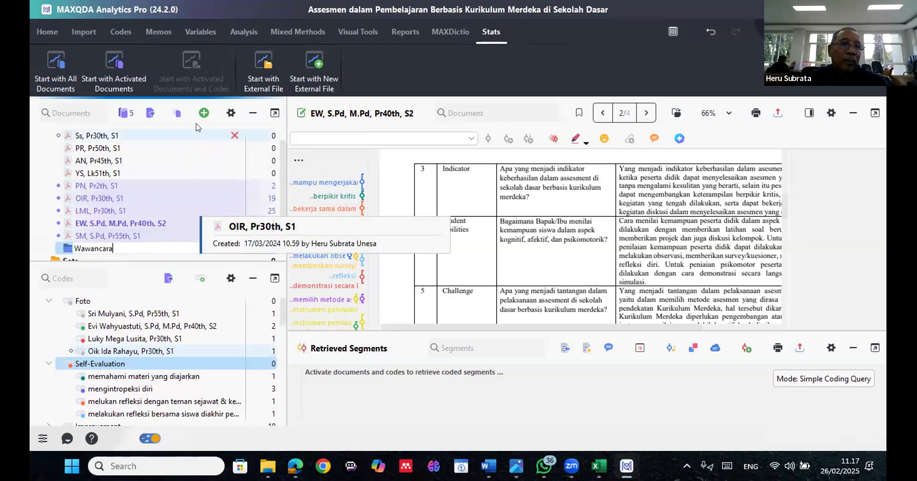
key(Return)
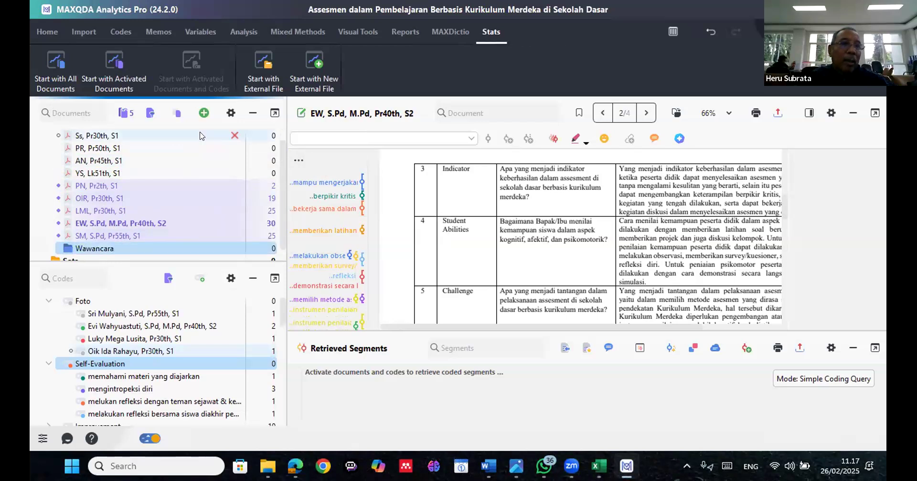
Move all the existing interview documents into the Wawancara group and collapse the group
scroll(199, 137, up, 1)
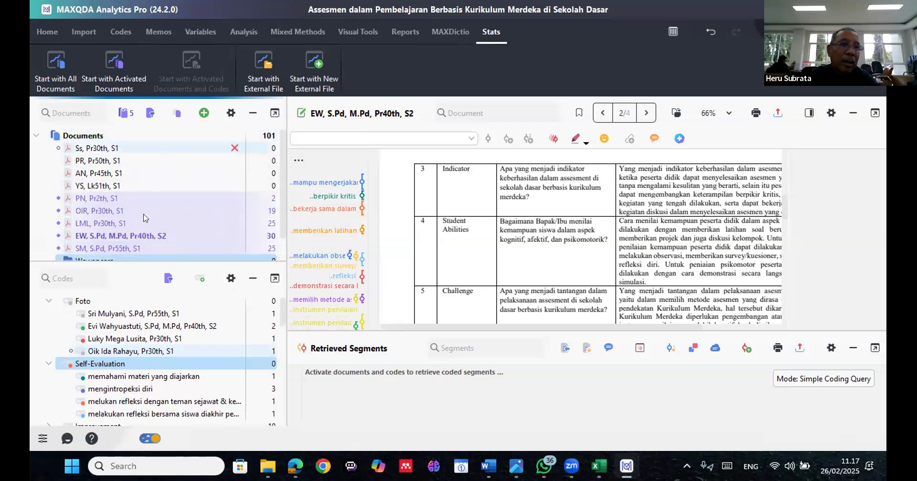
scroll(147, 220, down, 2)
mouse_move(146, 220)
mouse_down()
mouse_move(157, 234)
mouse_move(156, 217)
mouse_up()
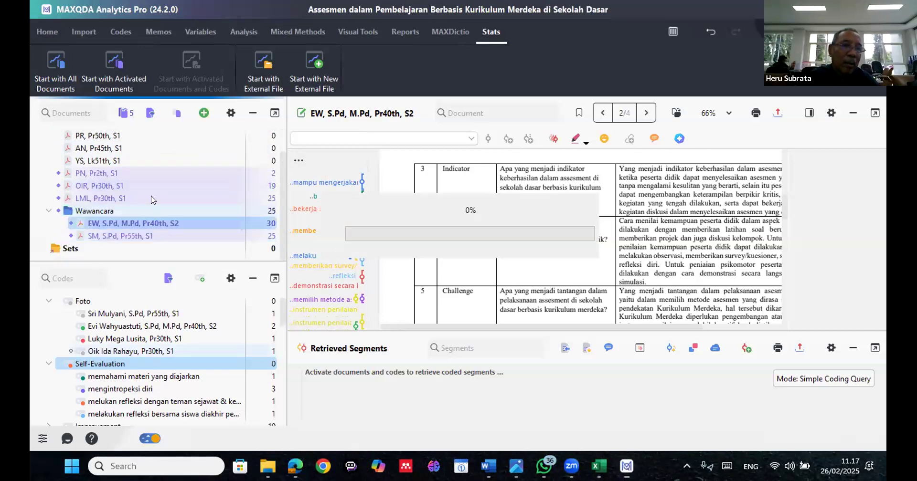
click(157, 200)
mouse_move(157, 207)
mouse_down()
mouse_move(165, 220)
mouse_move(154, 188)
mouse_move(153, 199)
mouse_move(159, 176)
mouse_move(156, 191)
mouse_up()
mouse_move(156, 162)
mouse_down()
mouse_move(163, 186)
mouse_move(161, 174)
mouse_up()
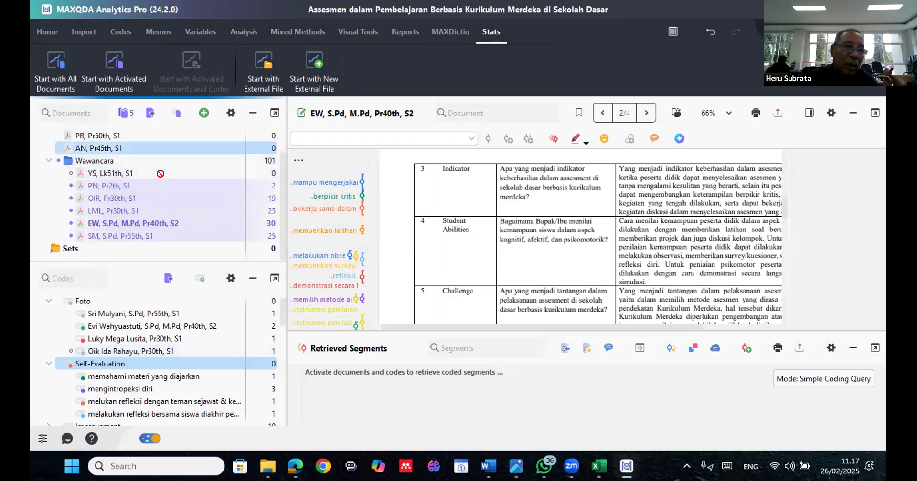
mouse_move(162, 146)
mouse_down()
mouse_move(171, 167)
mouse_move(159, 137)
mouse_move(167, 159)
mouse_move(165, 148)
mouse_up()
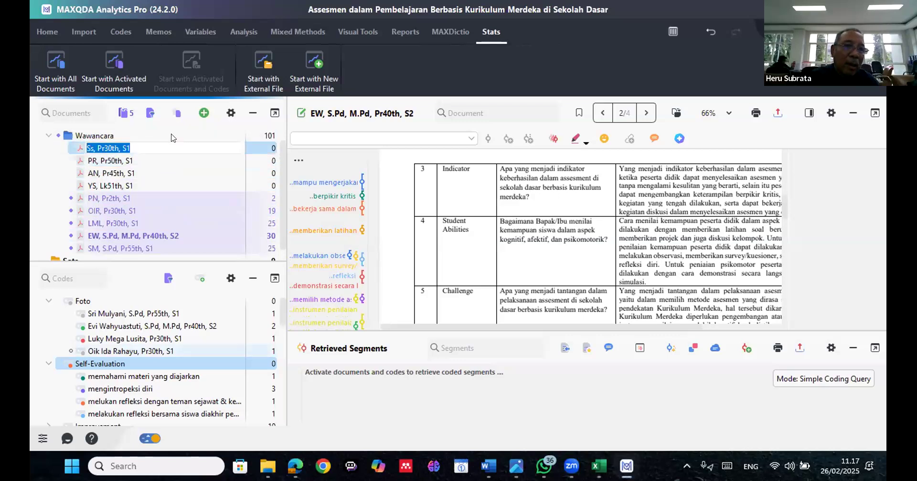
click(174, 130)
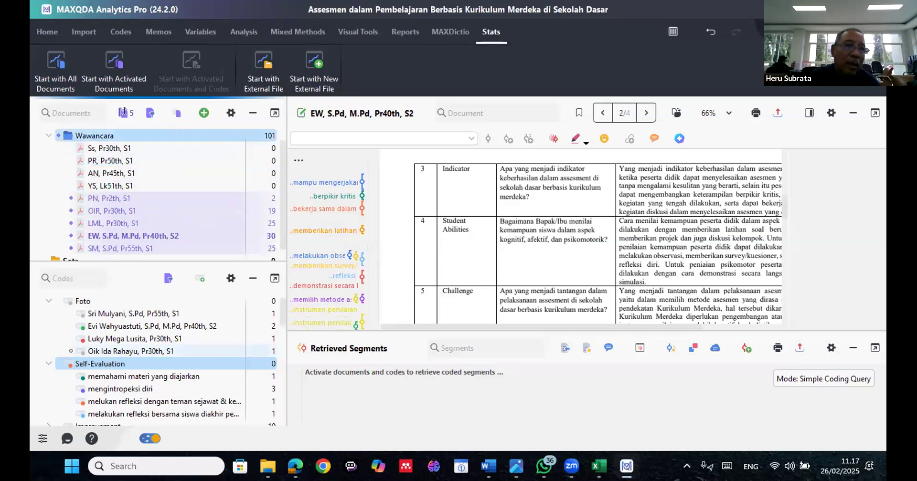
click(68, 115)
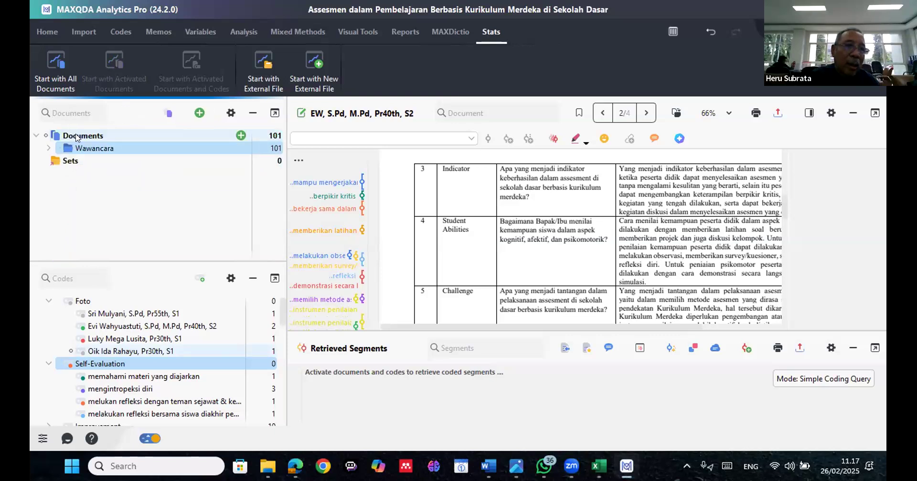
Add a second document group under Documents and name it Observasi
click(78, 138)
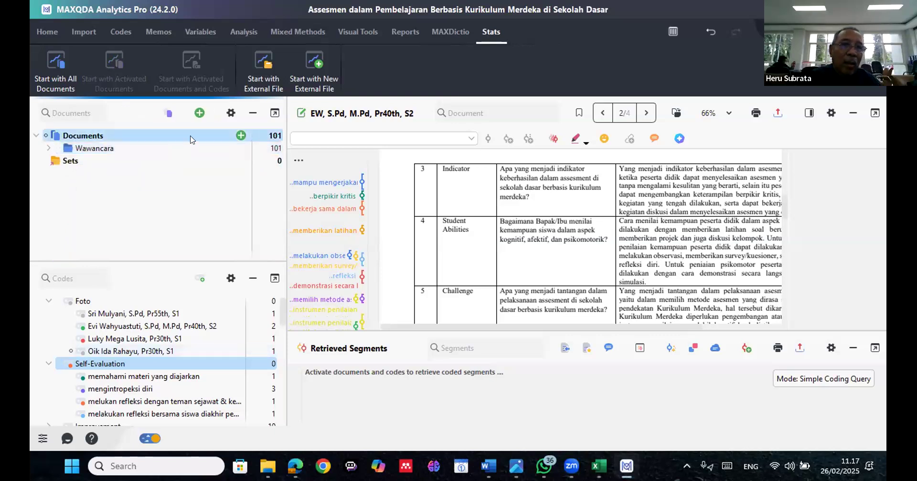
click(199, 113)
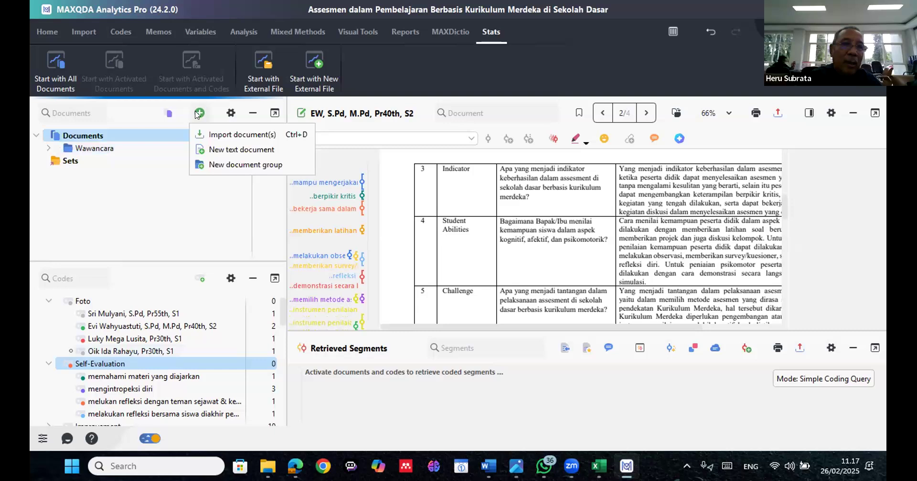
click(217, 165)
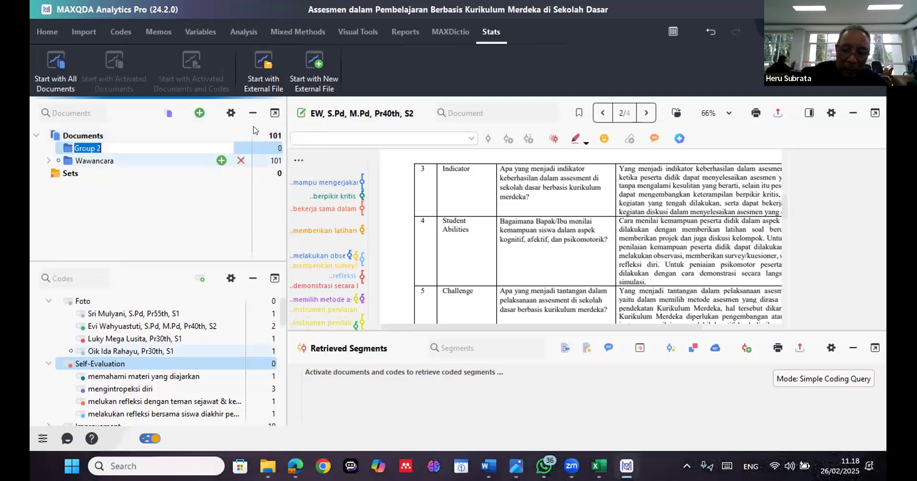
text(O)
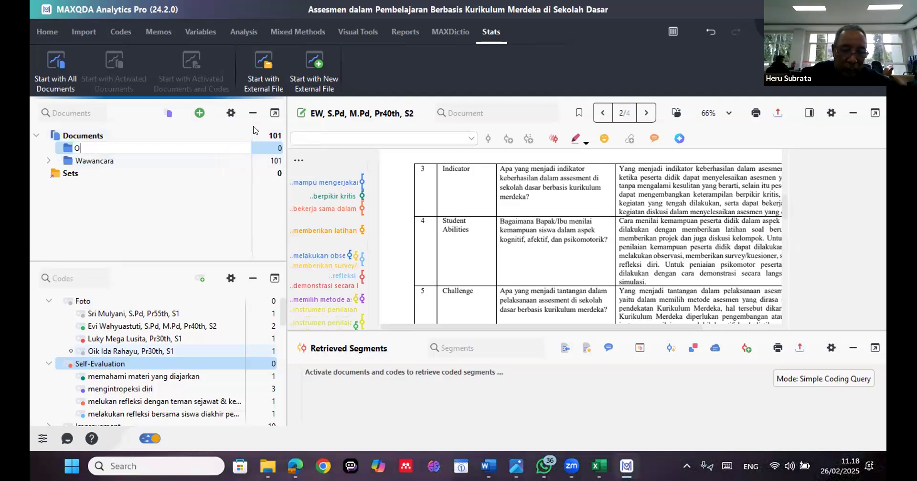
text(bser)
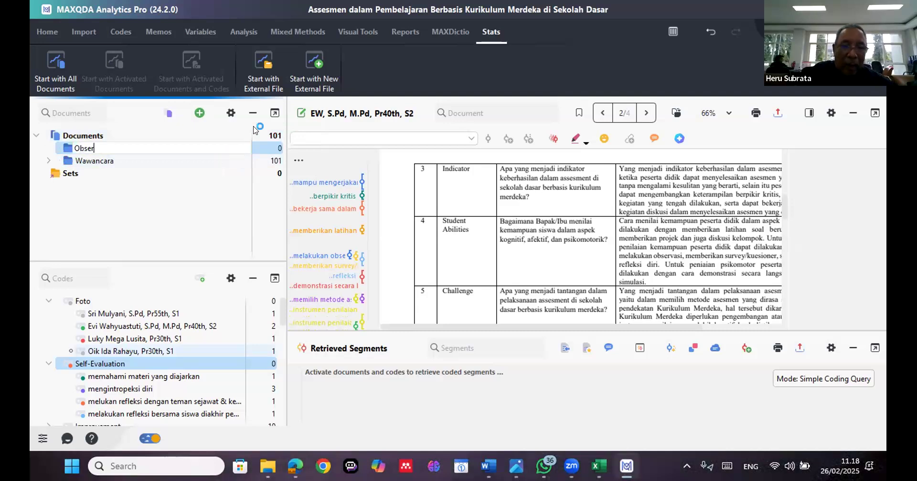
text(vasi)
key(Return)
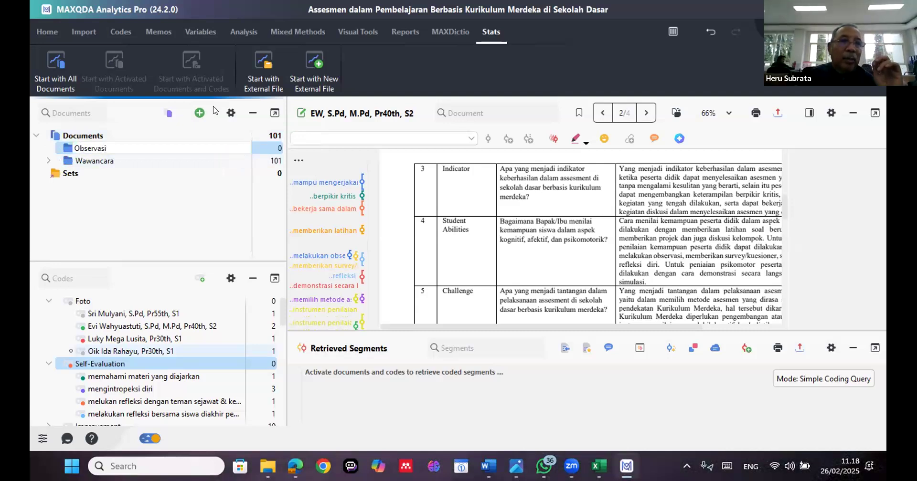
Add another document group under Documents and name it Video
click(200, 114)
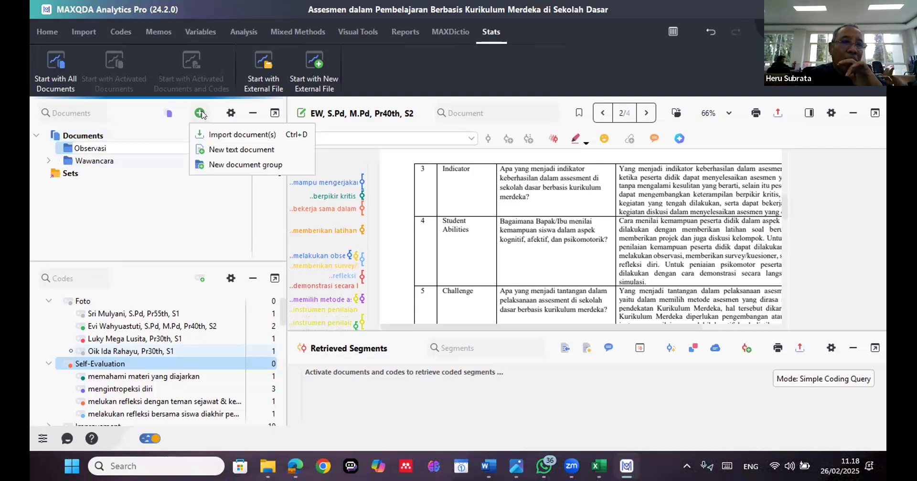
click(169, 114)
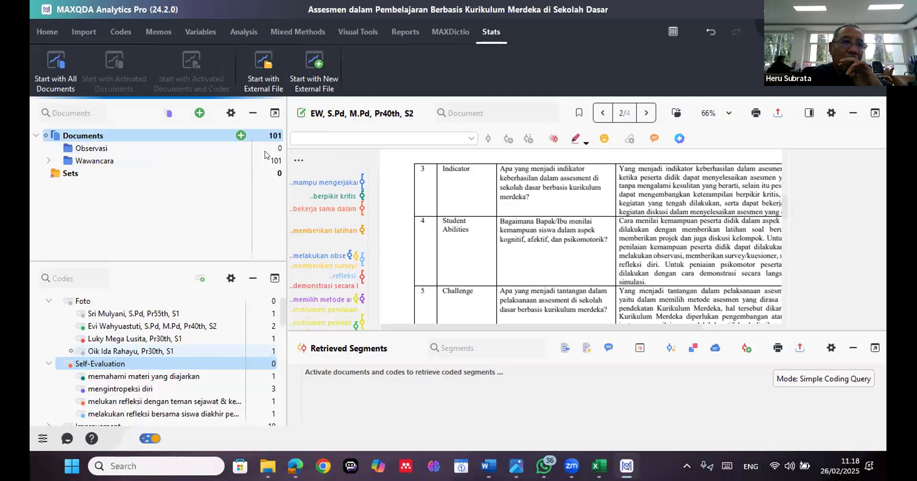
click(200, 112)
text(V)
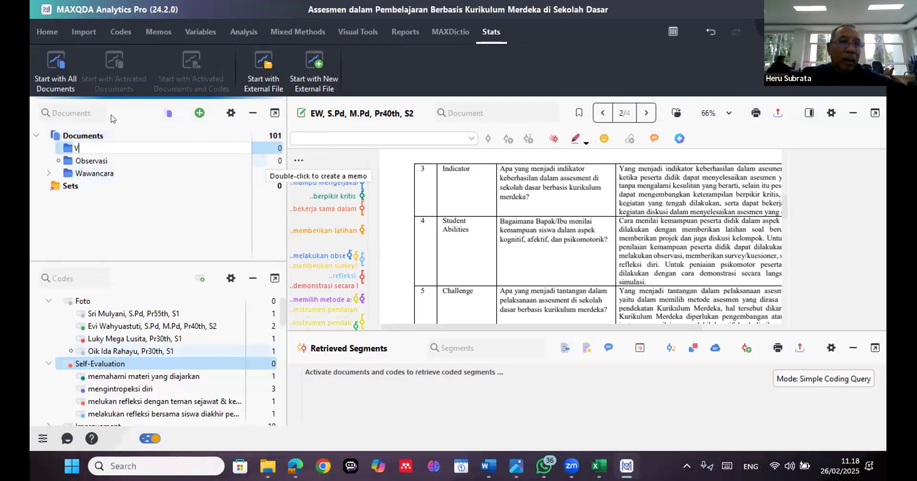
text(ideo)
key(Return)
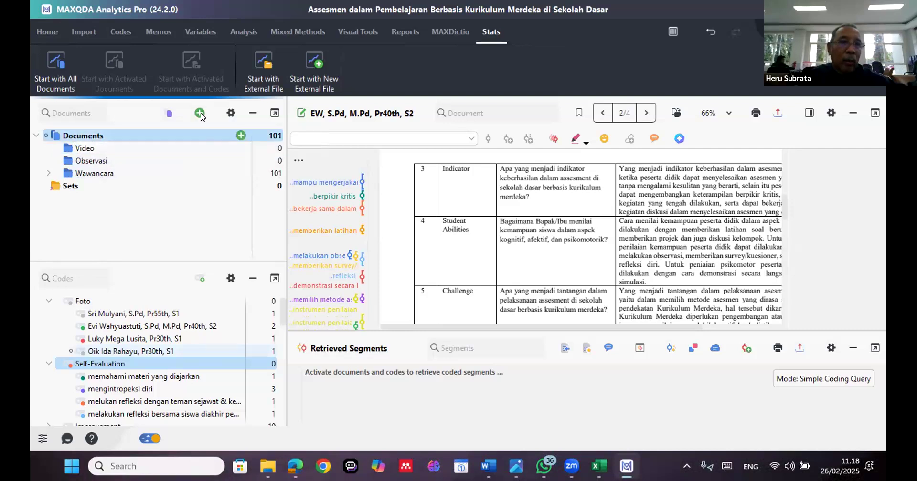
Add a further document group under Documents and name it Audio
click(199, 113)
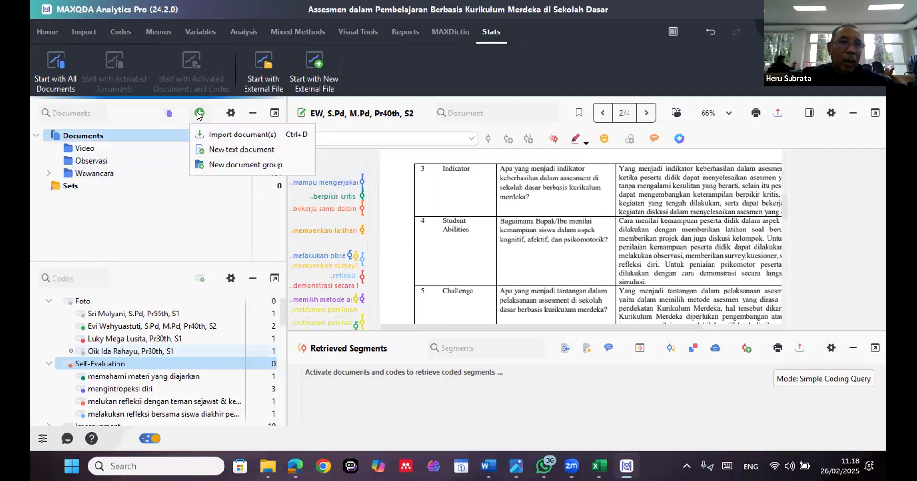
click(214, 163)
text(Audio)
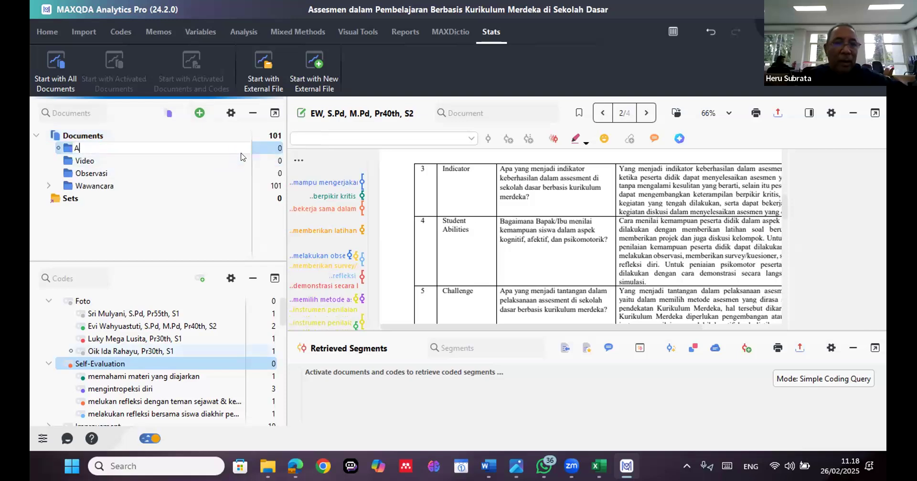
click(181, 115)
click(132, 114)
click(126, 125)
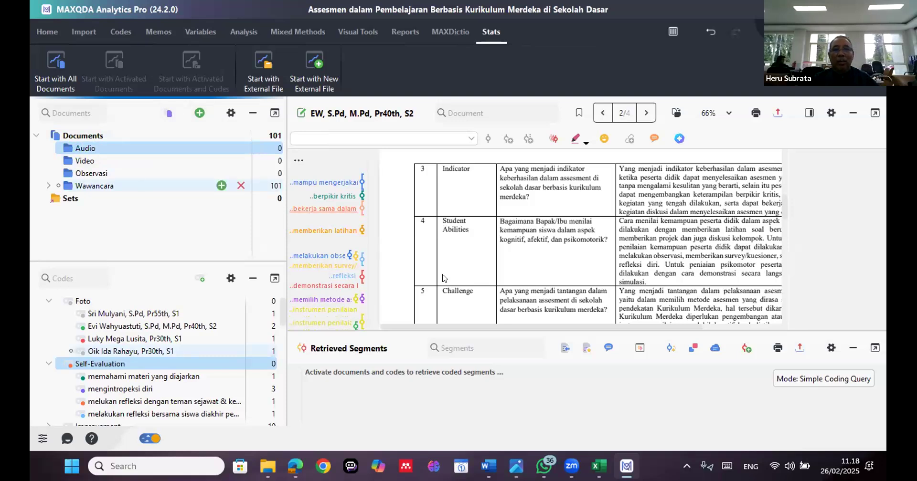
Look through the interview guide table in the open document, from the Purpose topic to Student Abilities
scroll(462, 282, up, 3)
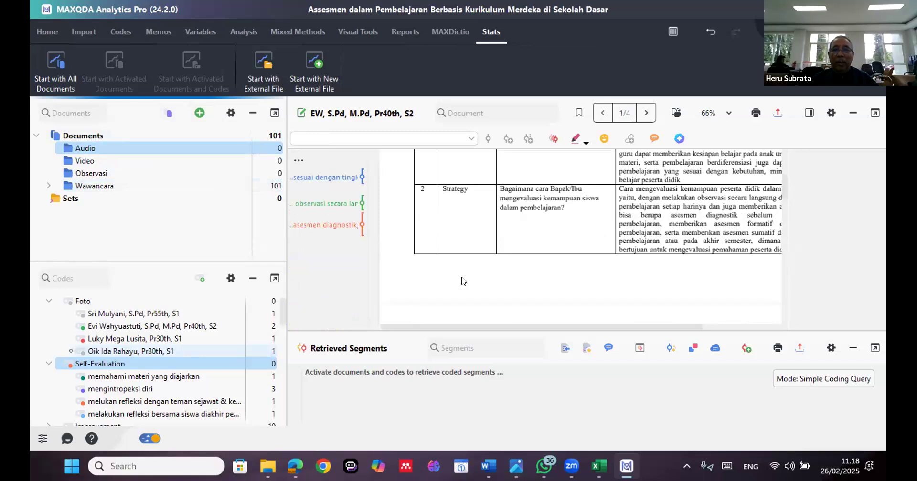
scroll(461, 281, up, 3)
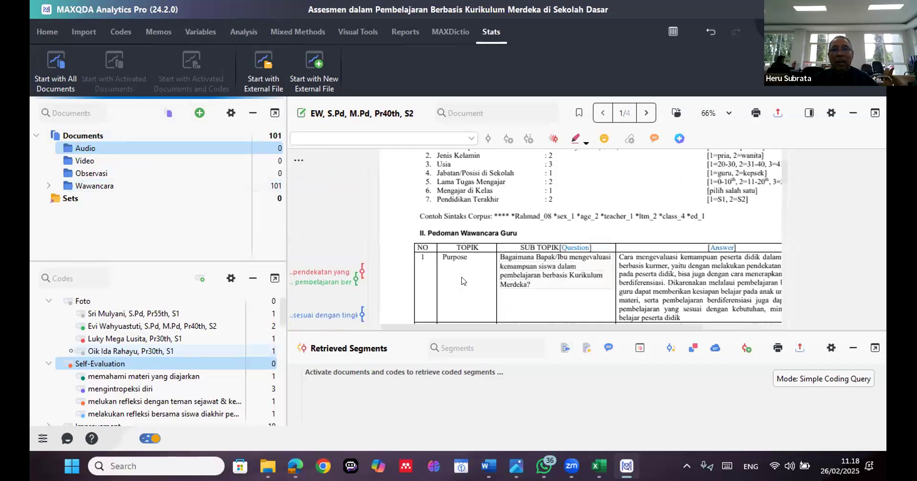
click(479, 290)
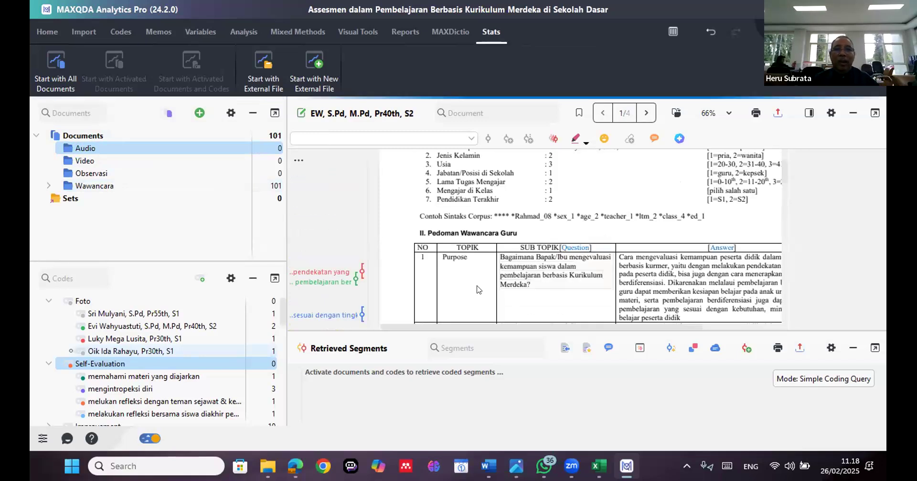
scroll(477, 290, down, 3)
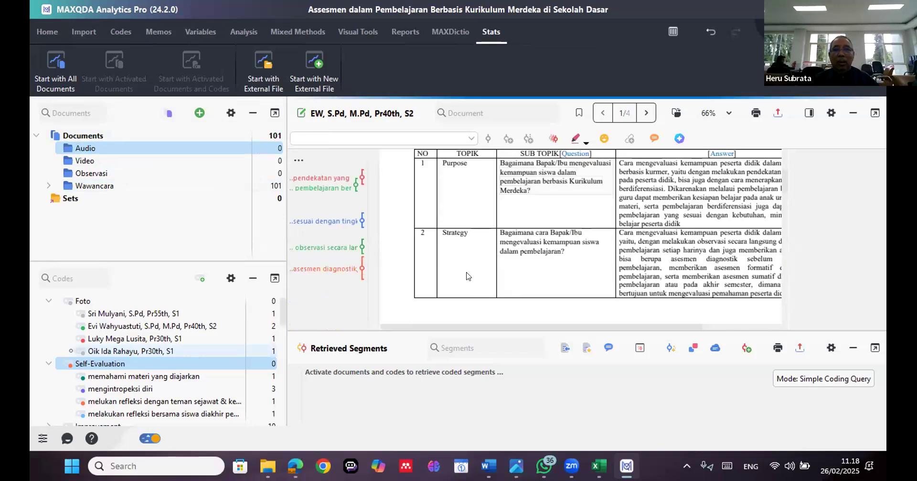
scroll(467, 276, down, 3)
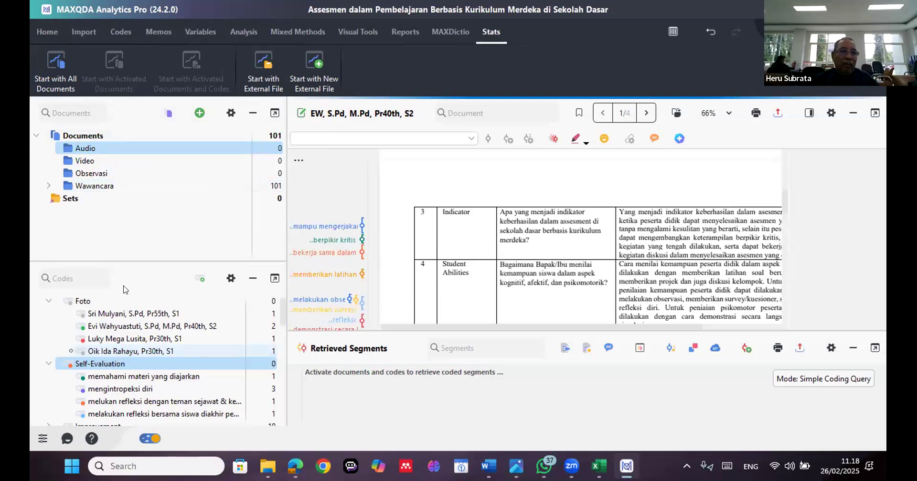
Collapse the expanded top-level codes, including Foto, Self-Evaluation, Hope, Solution, Challenge and Student Abilities, so their subcodes are hidden
click(48, 302)
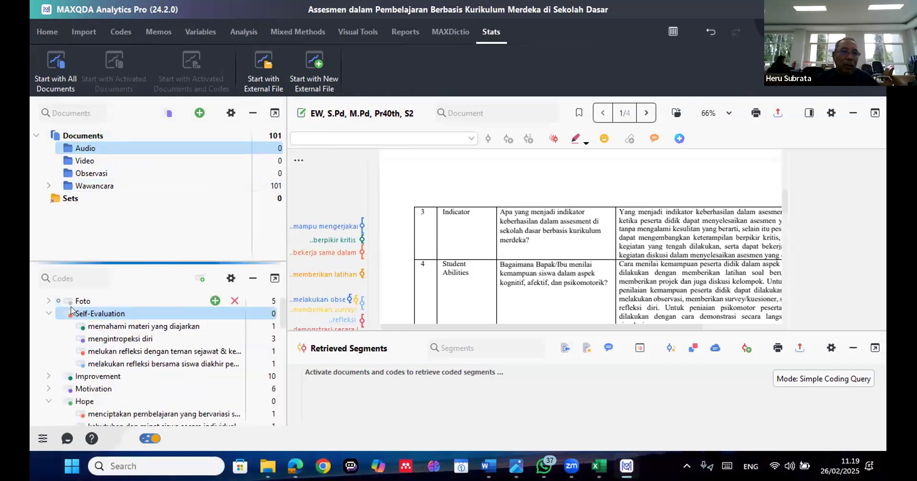
scroll(70, 310, down, 1)
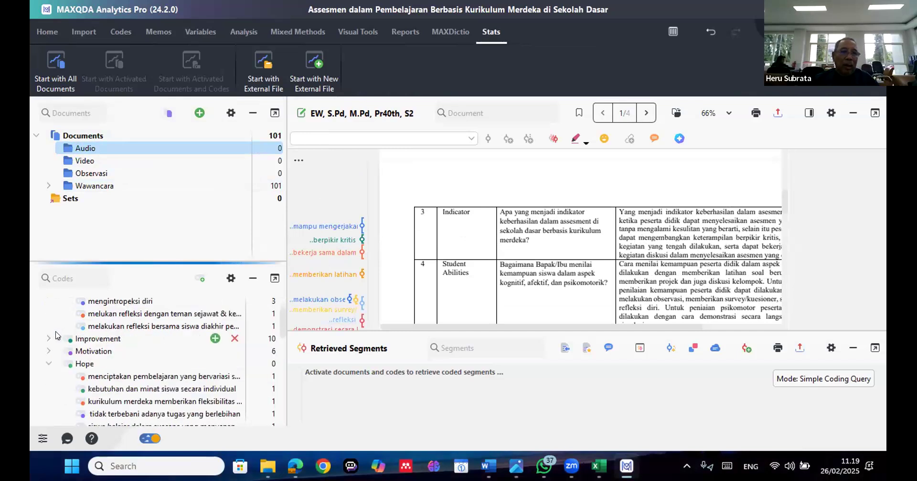
scroll(55, 335, up, 1)
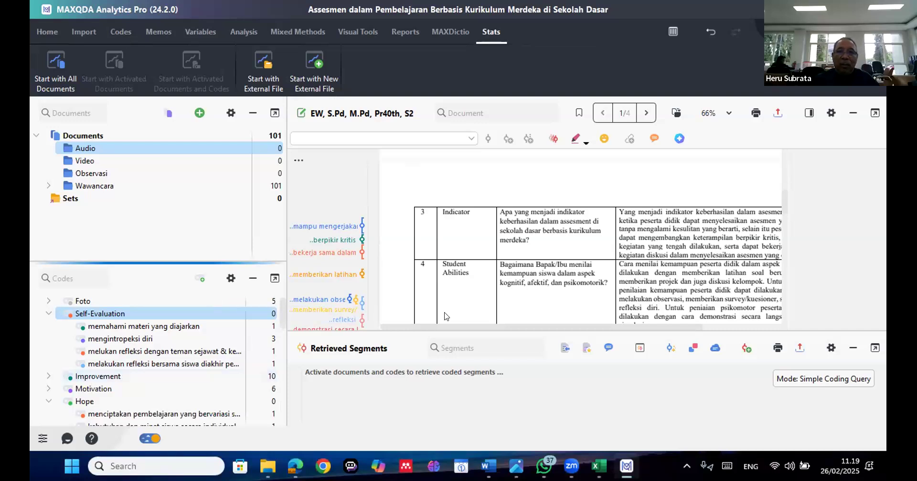
scroll(441, 300, down, 5)
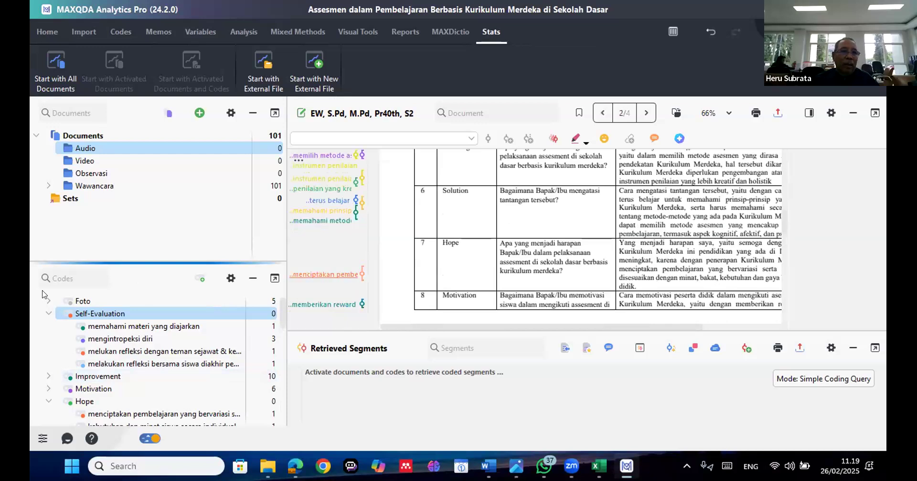
click(48, 314)
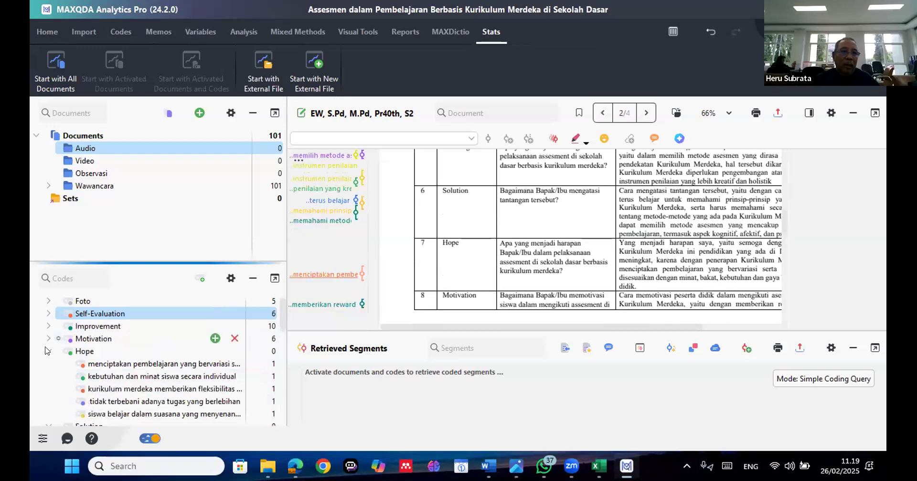
click(48, 352)
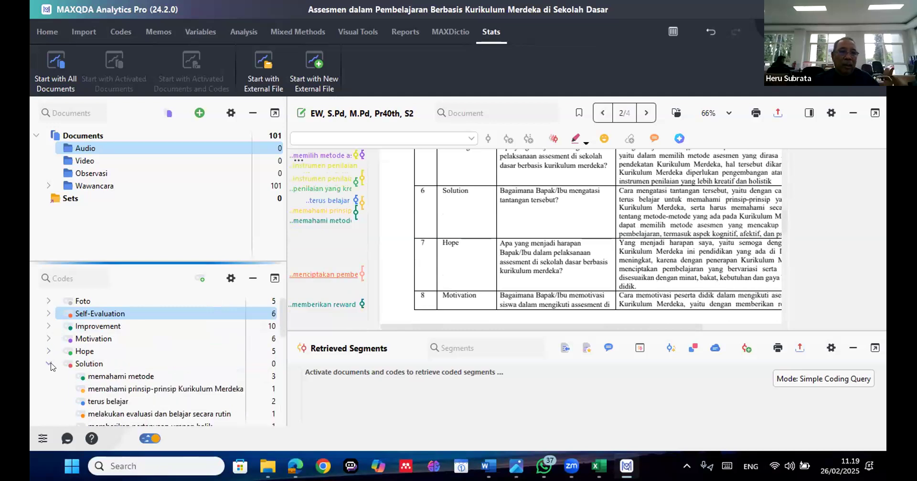
scroll(105, 365, down, 5)
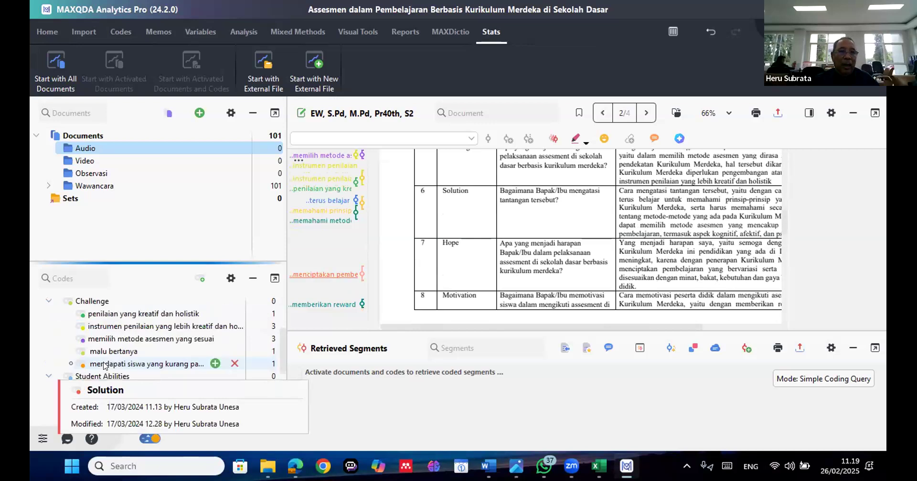
click(47, 302)
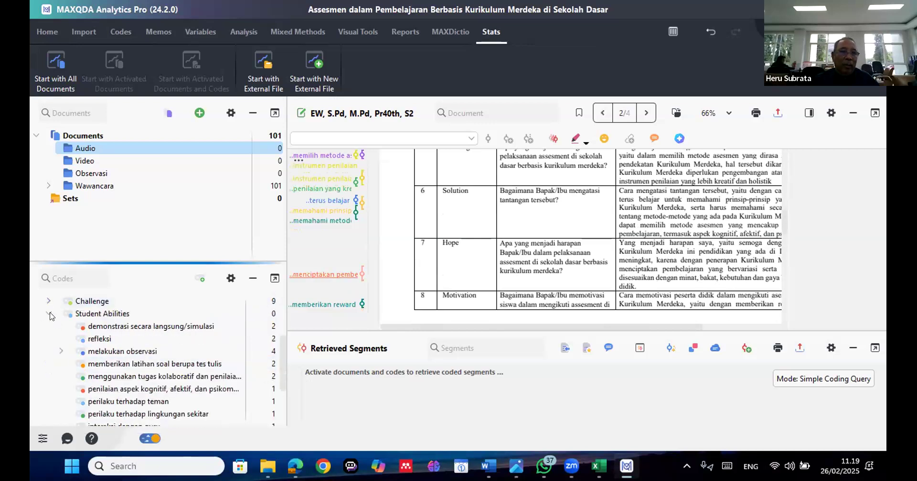
click(48, 314)
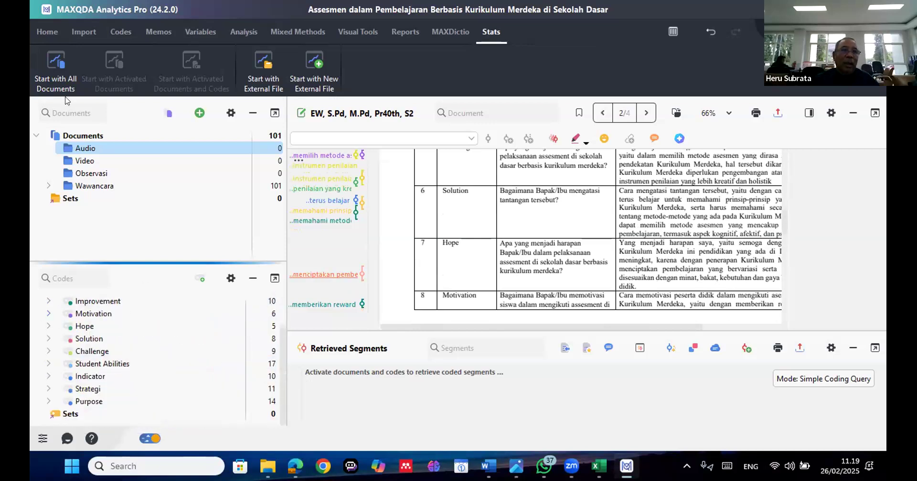
Add a new document group under Documents and name it Kuisioner
click(171, 118)
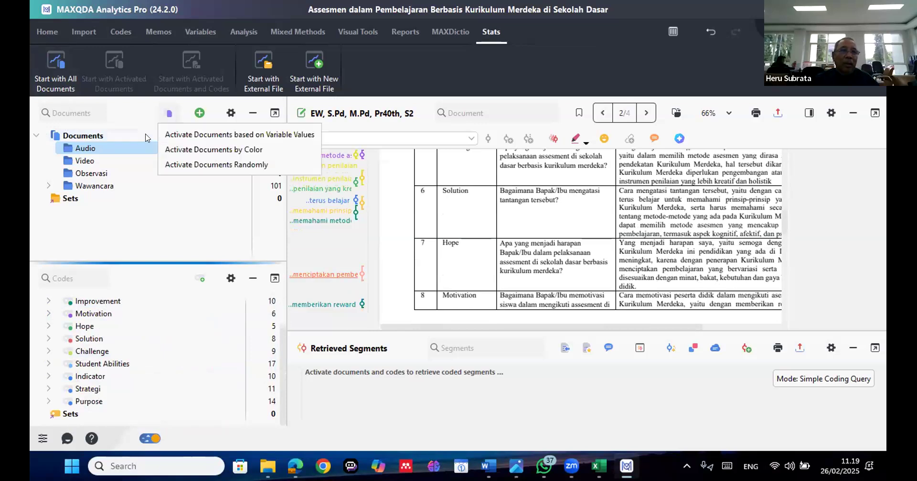
click(147, 137)
click(199, 114)
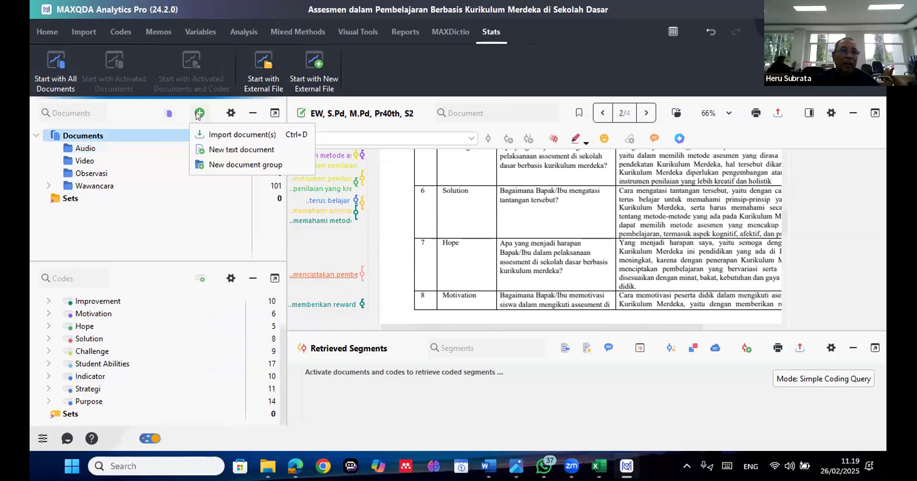
click(198, 116)
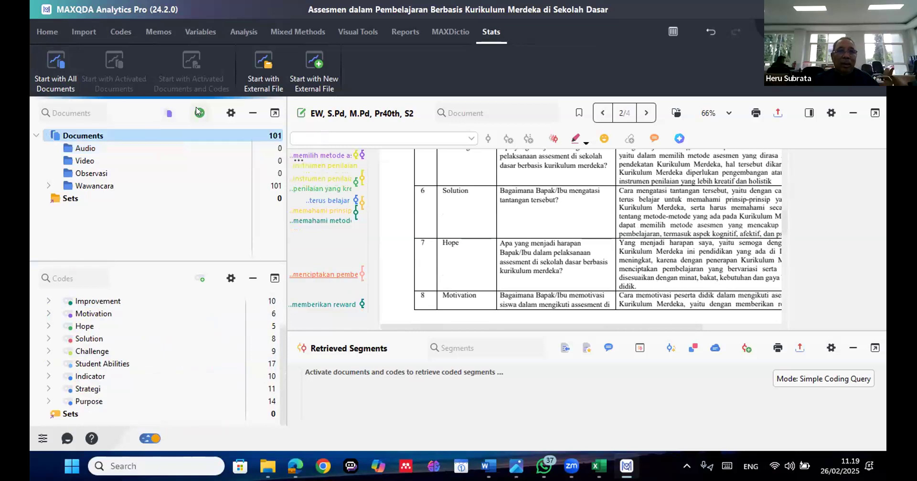
click(199, 113)
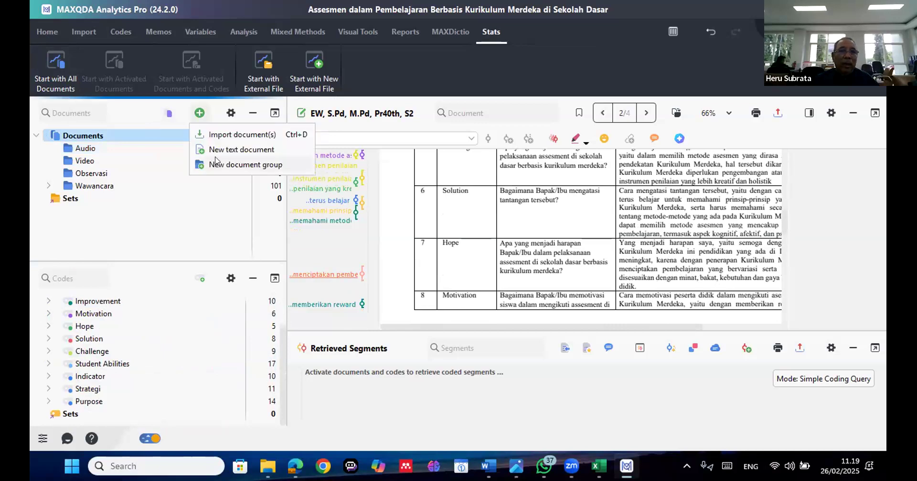
click(215, 162)
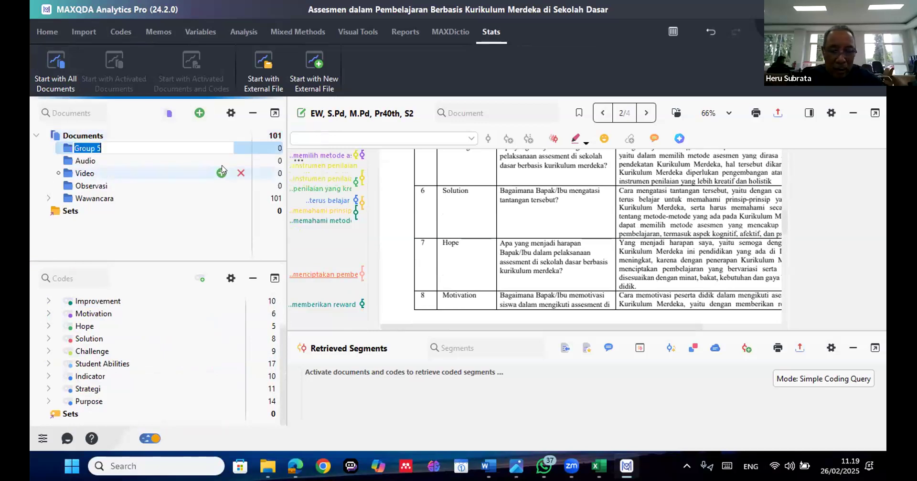
text(K)
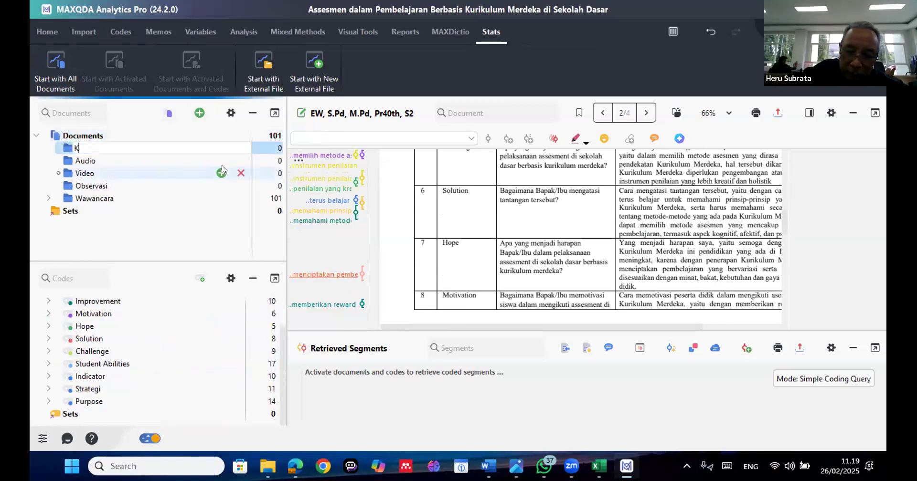
text(uis)
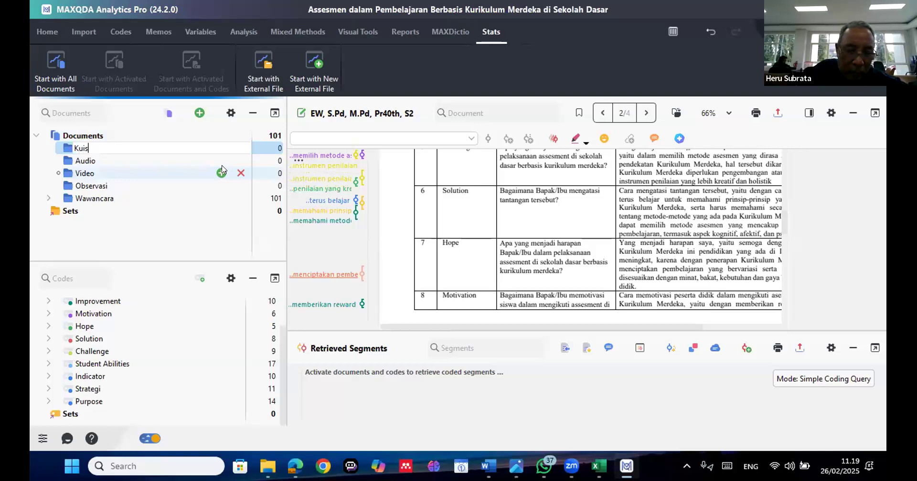
text(ioner)
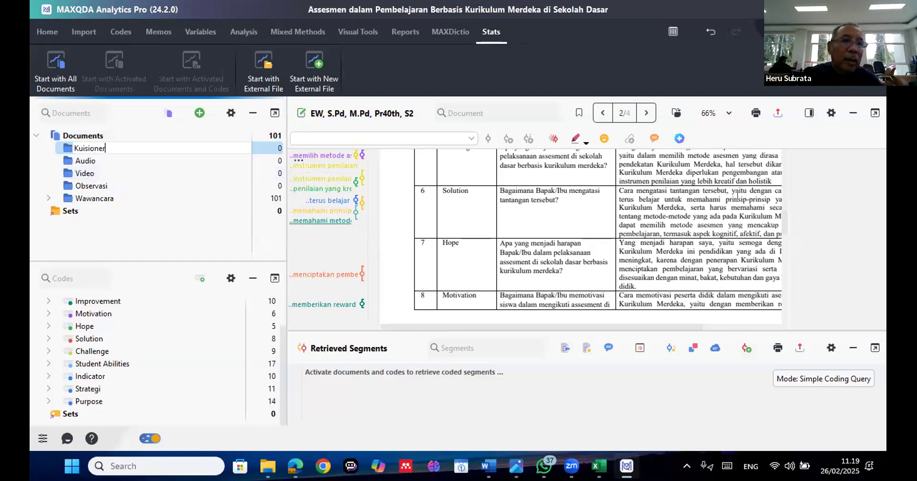
scroll(738, 195, up, 3)
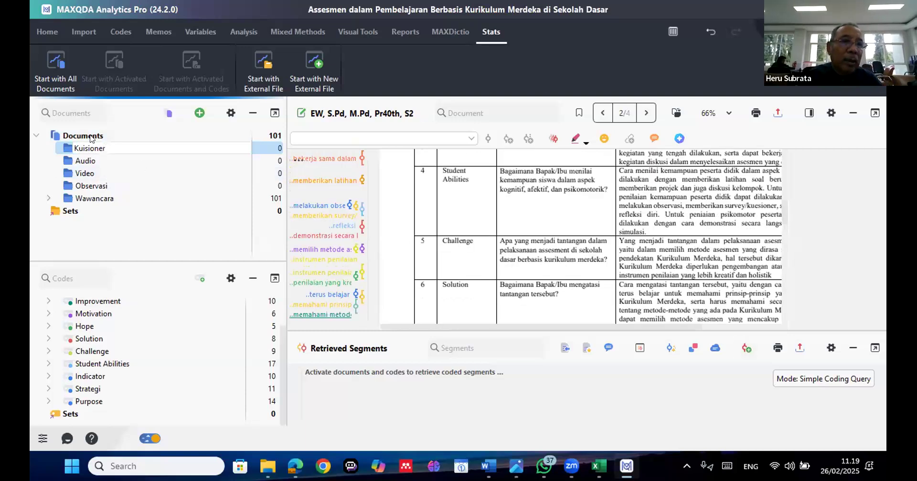
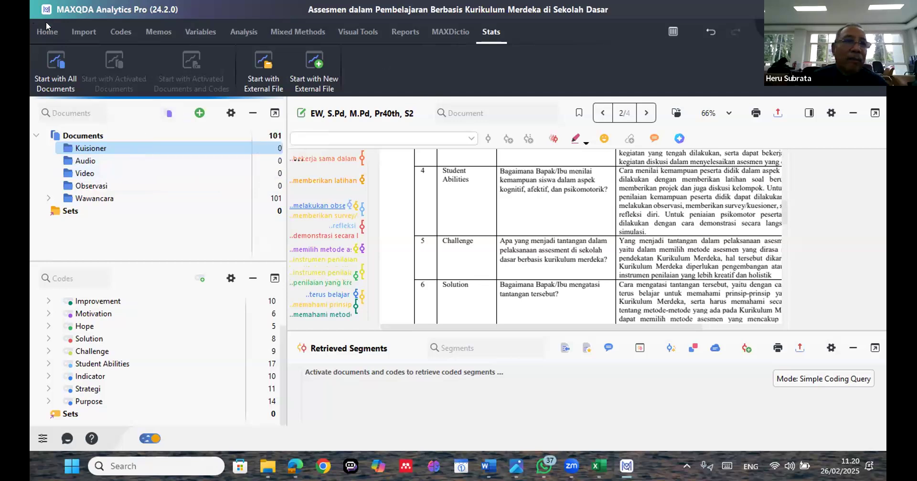
Import the text file Corpus Efikasi Diri PPG Prajab 2024 [BIN] into the Kuisioner group and read through its opening paragraphs
click(82, 29)
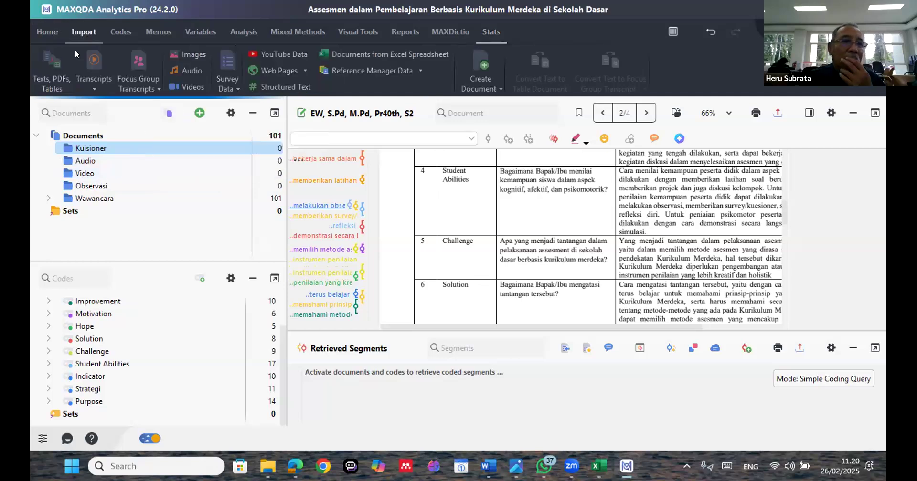
click(60, 75)
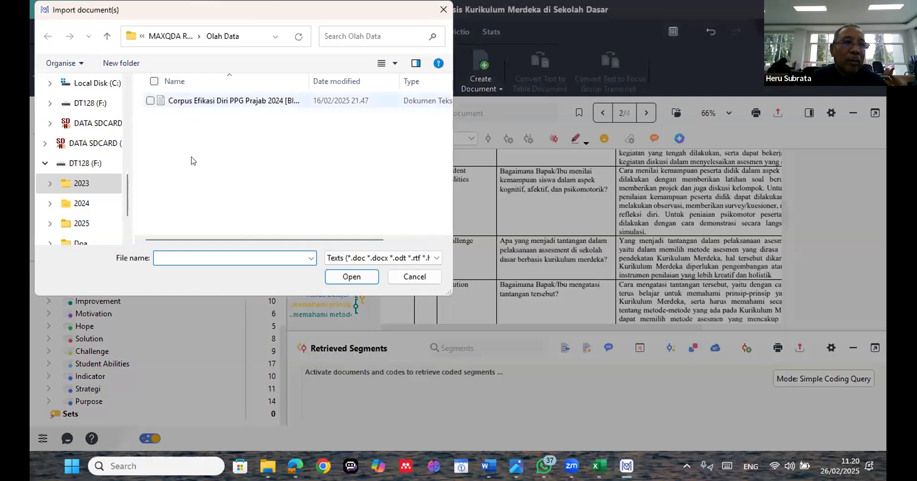
double_click(193, 101)
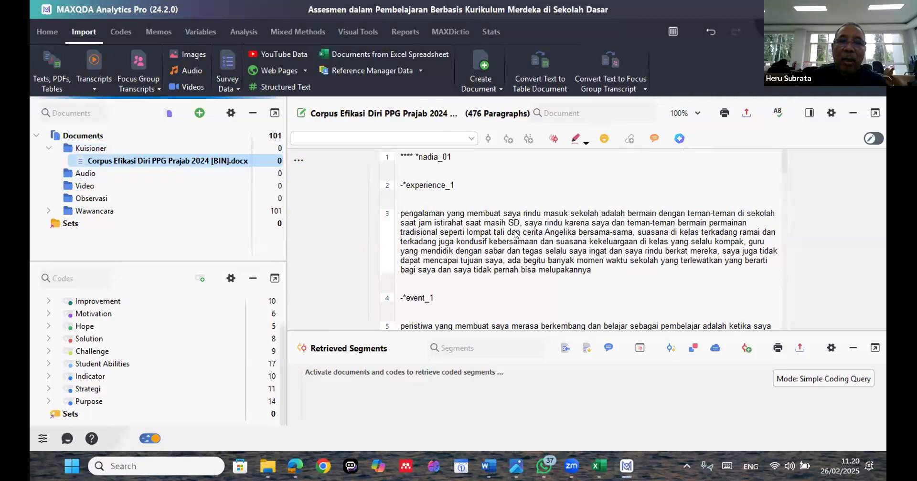
scroll(523, 234, down, 1)
scroll(523, 233, down, 2)
scroll(523, 233, down, 4)
scroll(515, 234, down, 2)
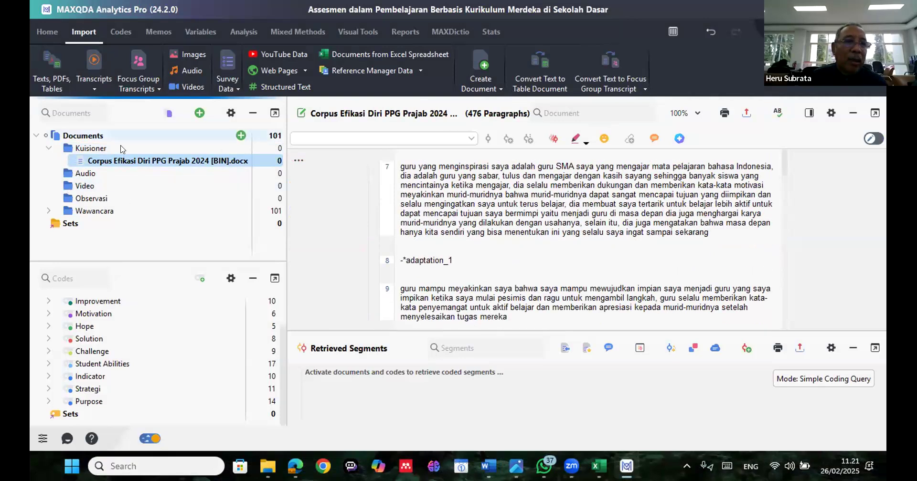
click(53, 149)
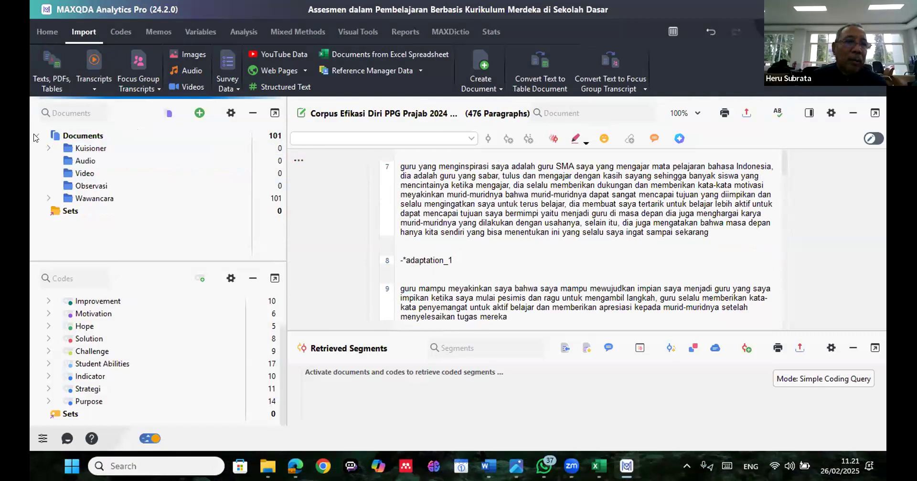
click(92, 139)
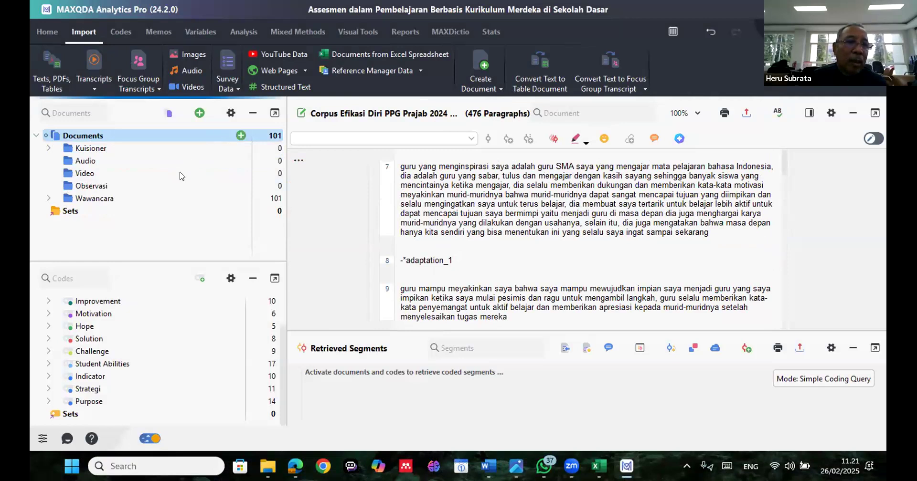
click(173, 185)
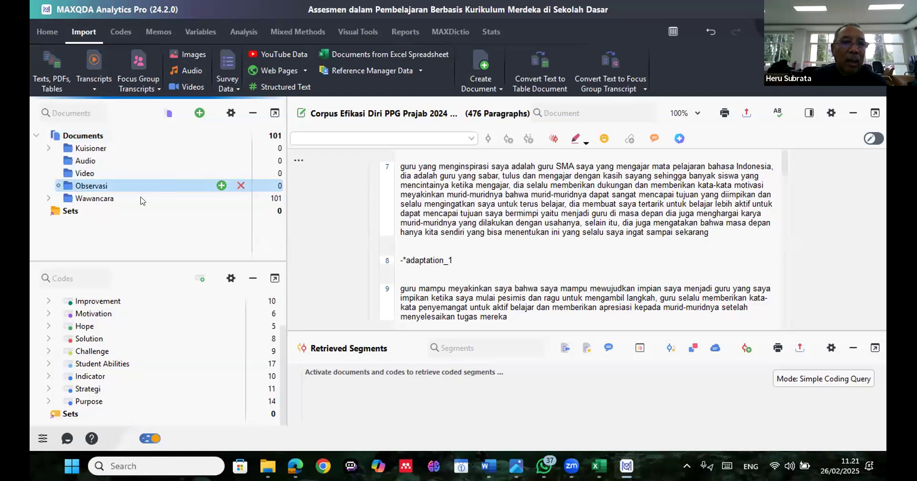
click(105, 148)
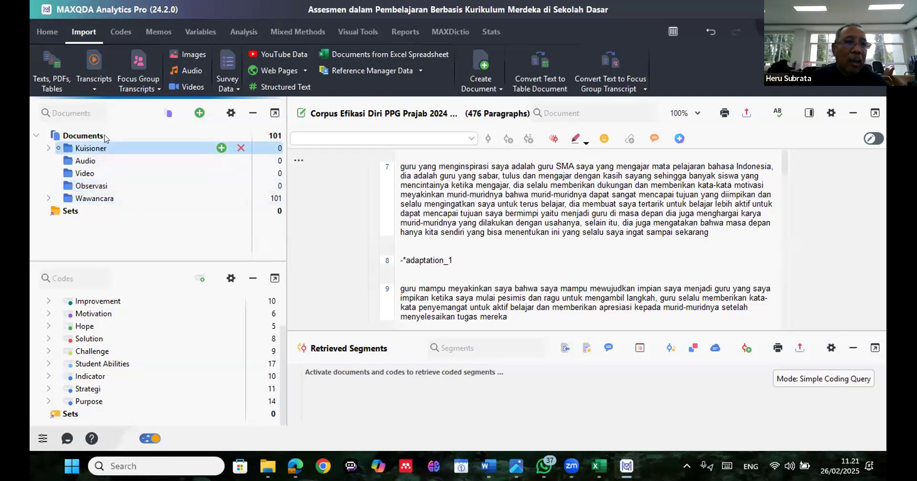
click(105, 138)
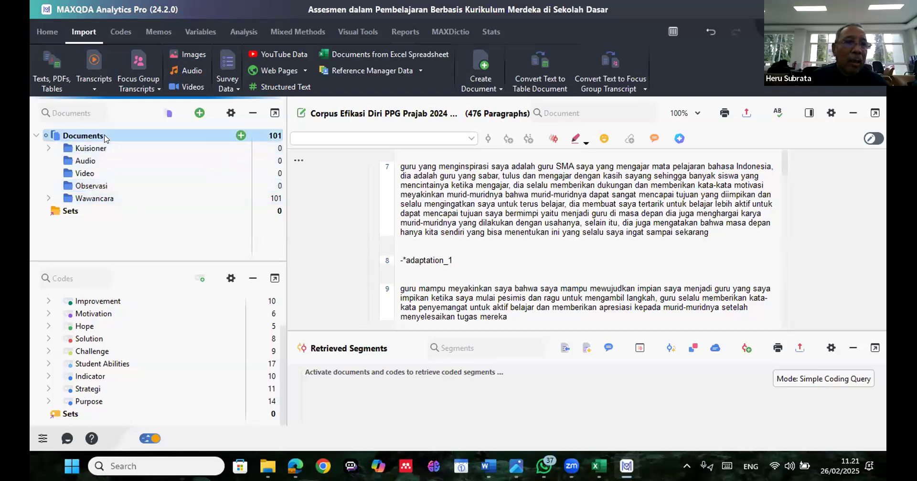
click(88, 186)
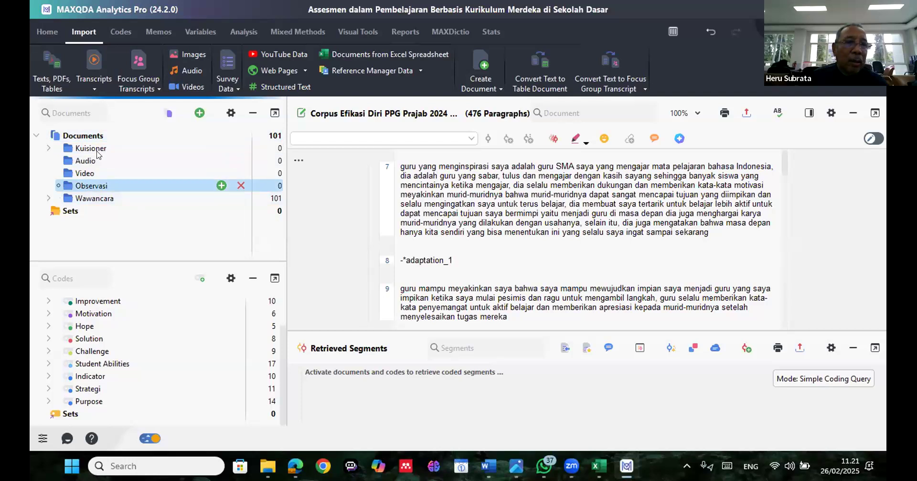
double_click(101, 149)
click(84, 175)
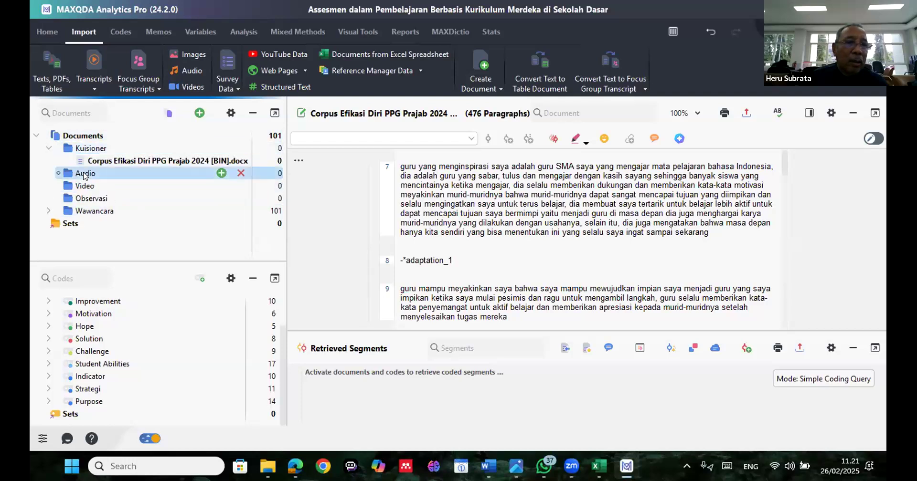
Start importing text documents into the Observasi group, search the F: drive for observasi and open the folder Hasil Observasi PBJW SD
click(108, 197)
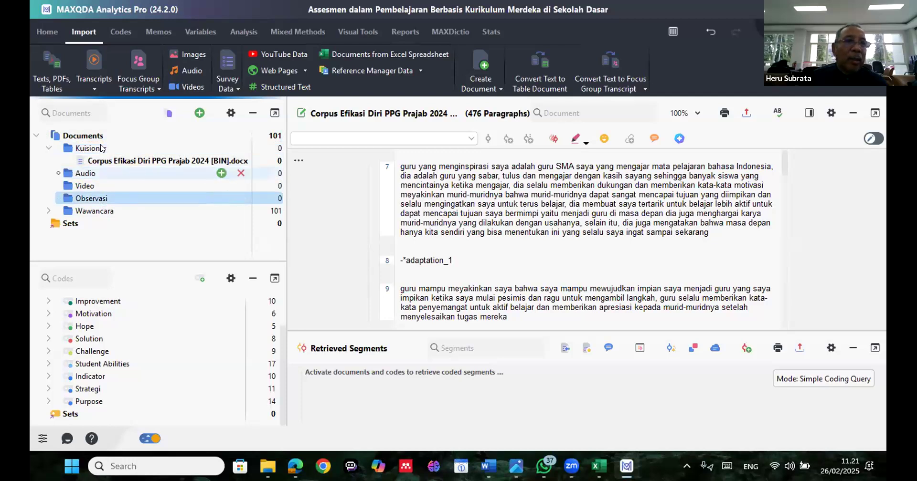
click(56, 79)
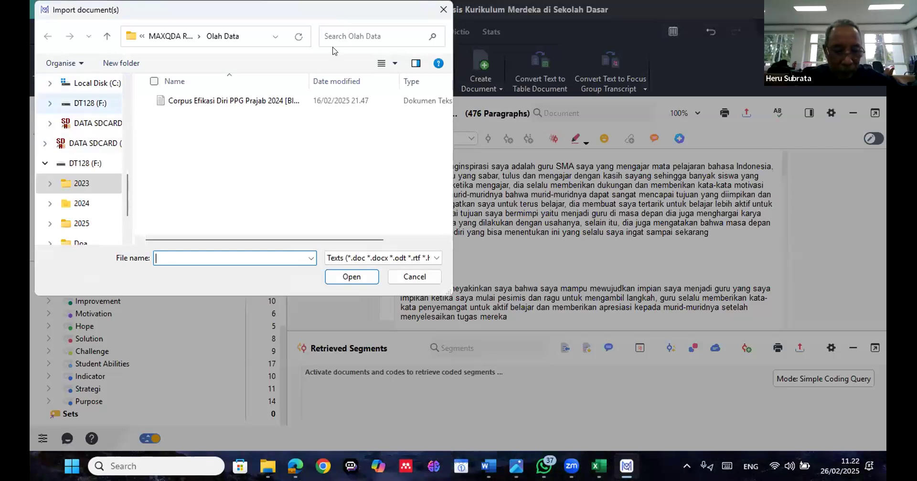
click(336, 37)
text(obs)
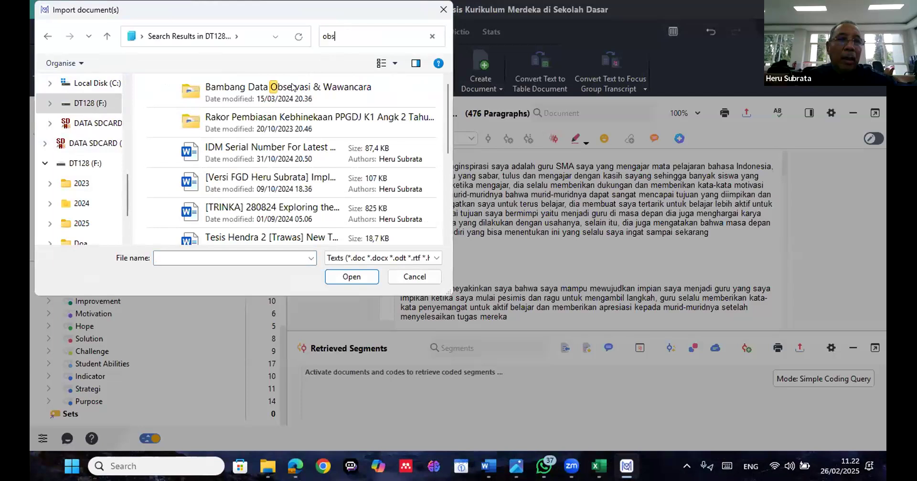
text(ervasi)
click(283, 119)
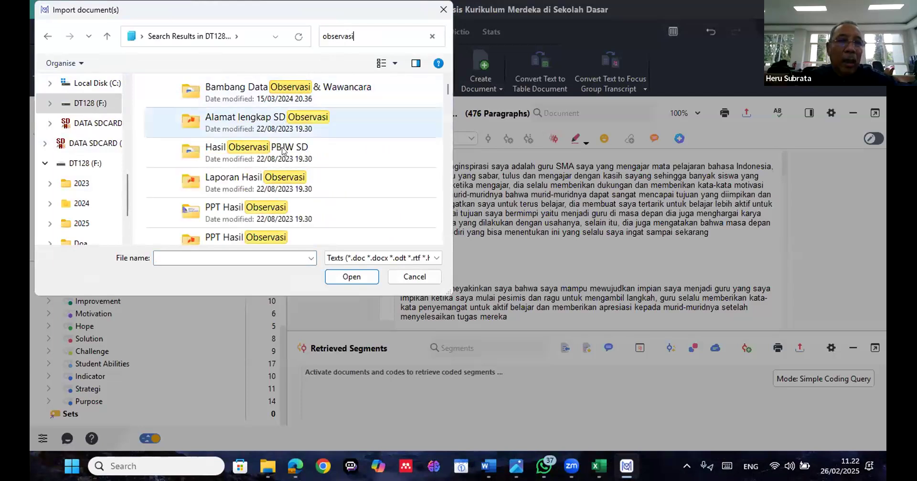
click(283, 151)
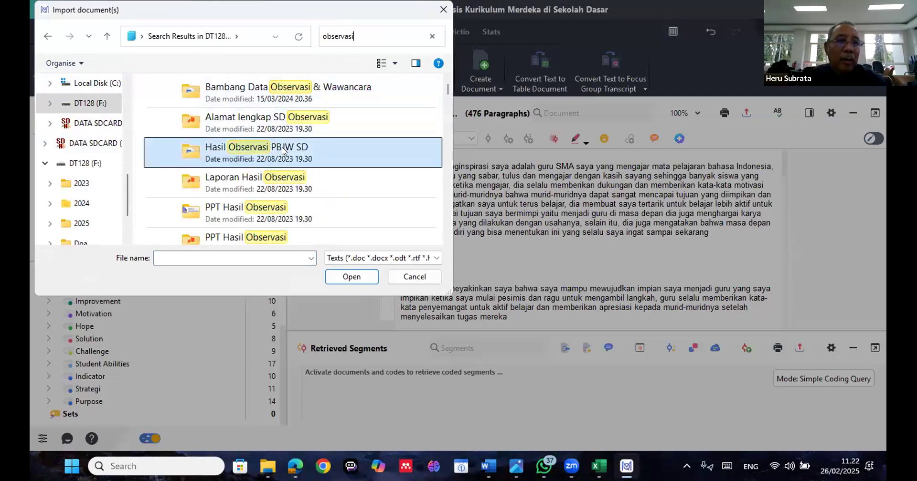
key(Return)
Browse from the 2020A folder through its Observasi subfolder into the Tugas 1 folder
scroll(227, 186, down, 1)
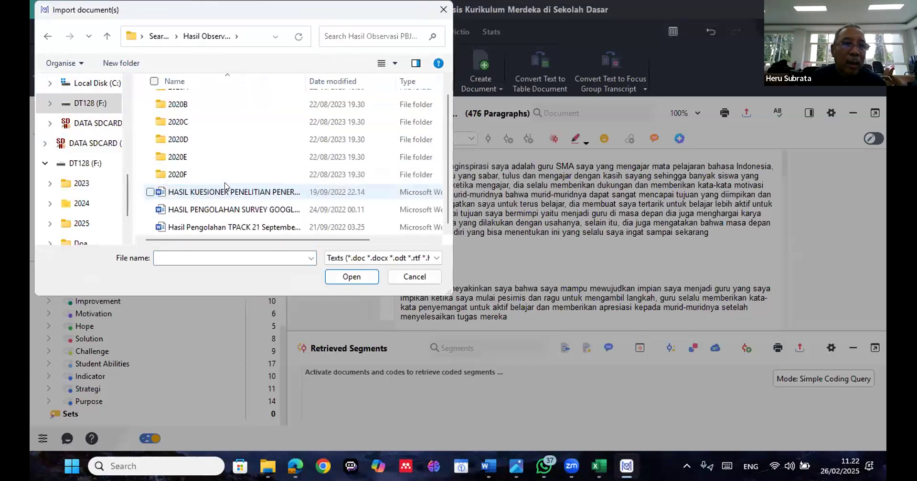
click(177, 122)
scroll(183, 105, up, 1)
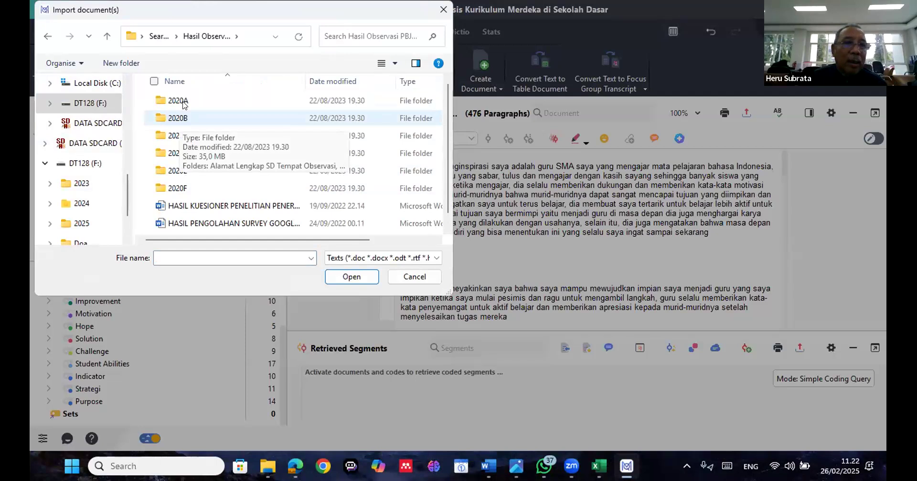
click(183, 105)
double_click(183, 105)
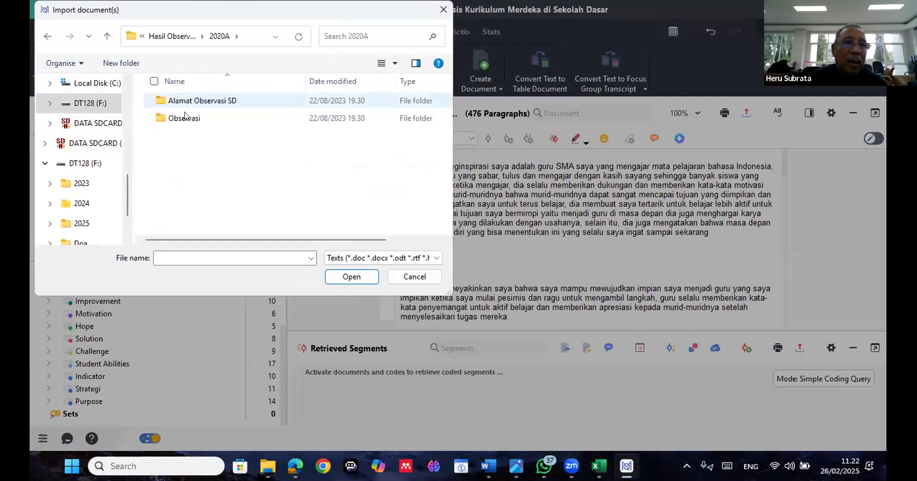
double_click(184, 117)
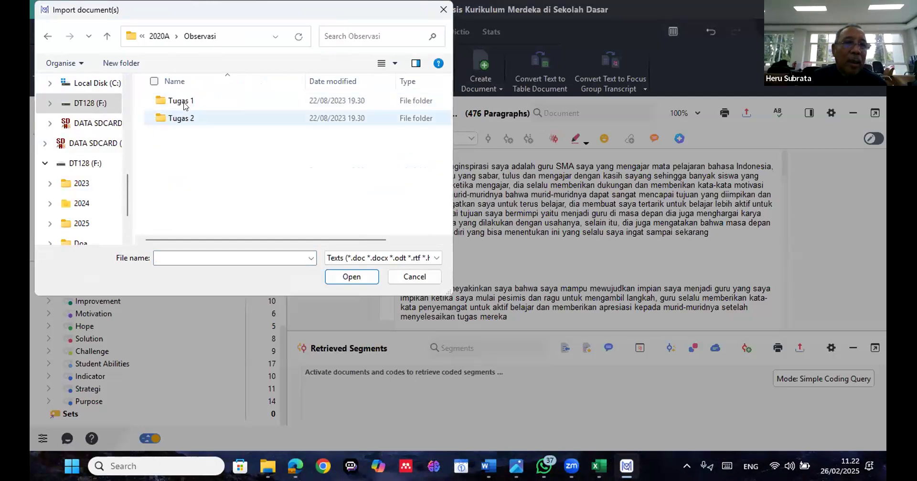
double_click(185, 102)
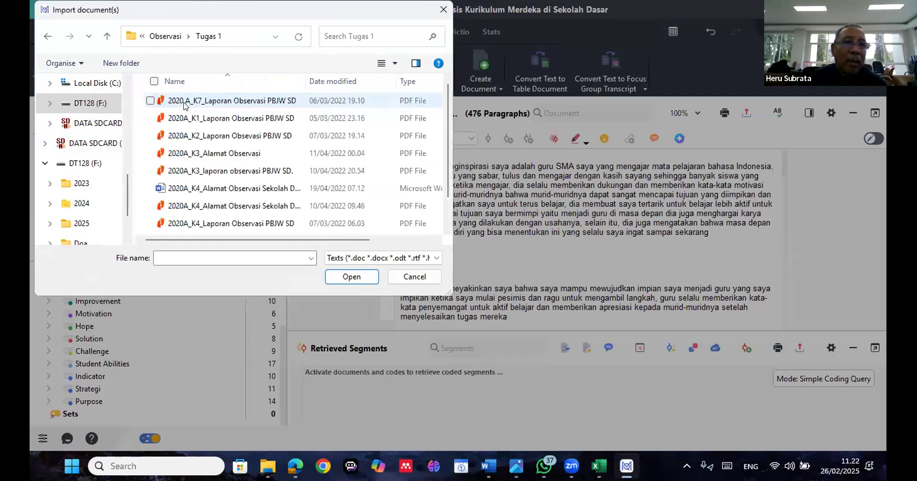
Import all files in Tugas 1, from 2020 A_K7_Laporan Observasi PBJW SD to 2020A_K6_Laporan Observasi PBJW di SD, into the Observasi group
click(184, 105)
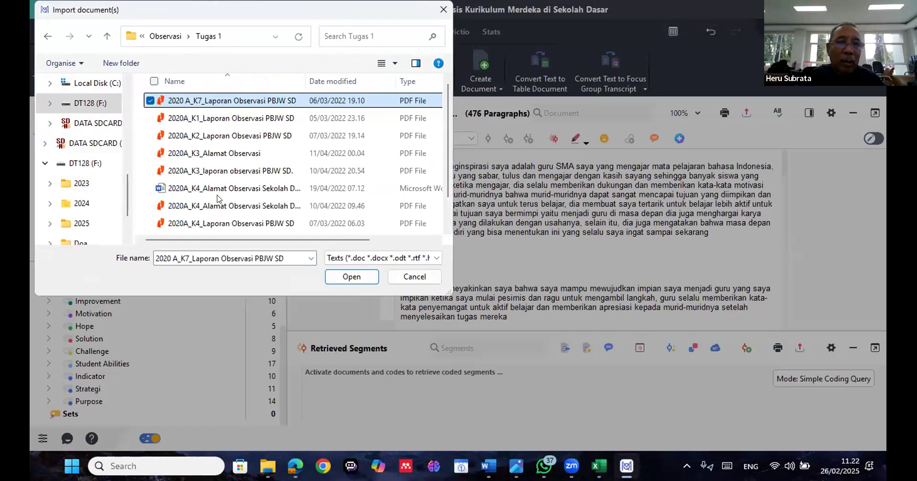
scroll(223, 229, down, 1)
shift+click(223, 229)
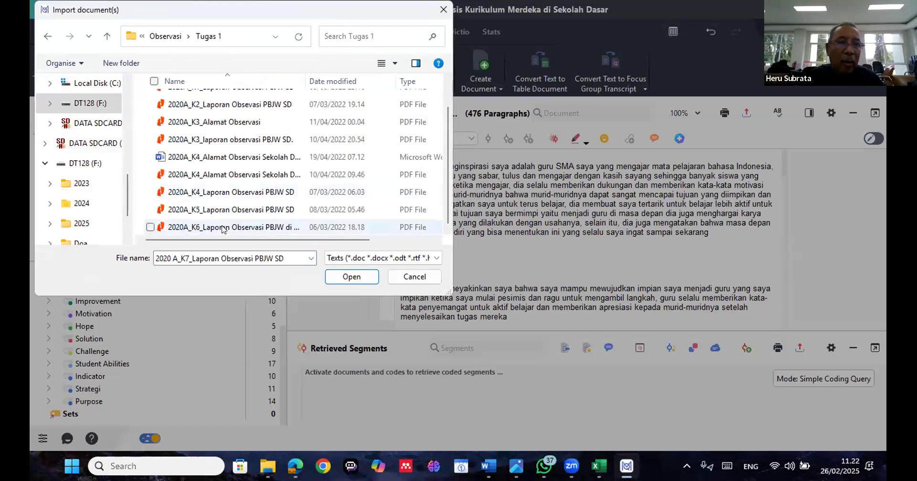
click(350, 277)
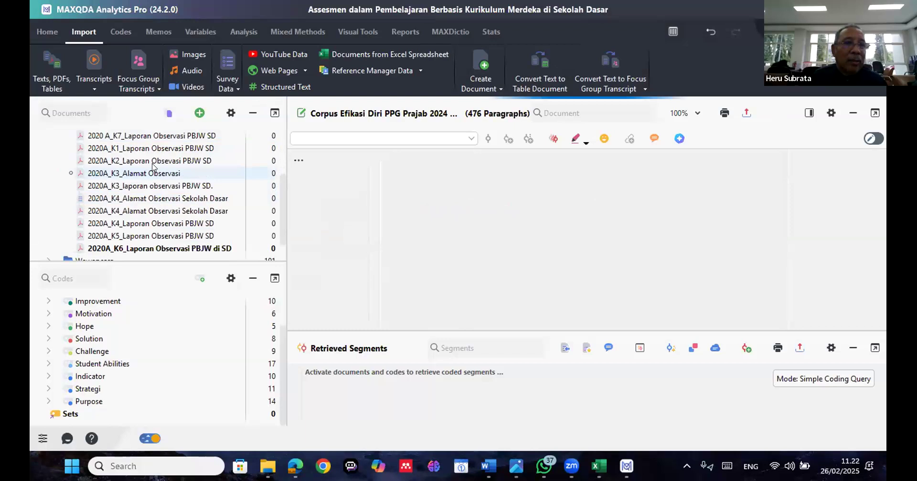
Open the imported K7 and K1 observation reports and look through the K1 report up to its section on learning obstacles
scroll(157, 171, down, 1)
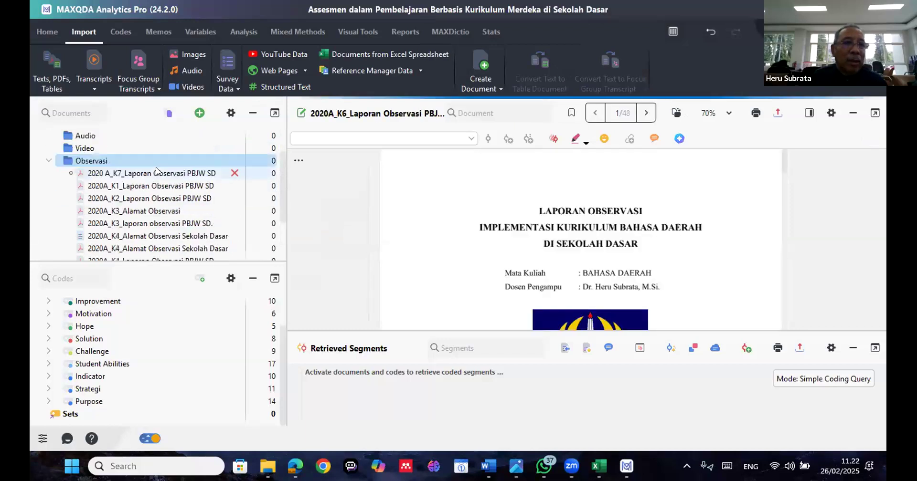
click(158, 173)
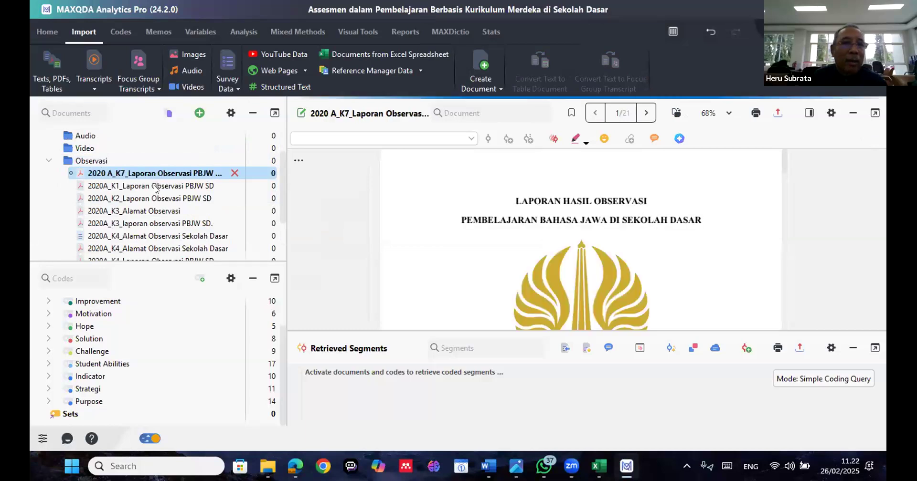
click(155, 186)
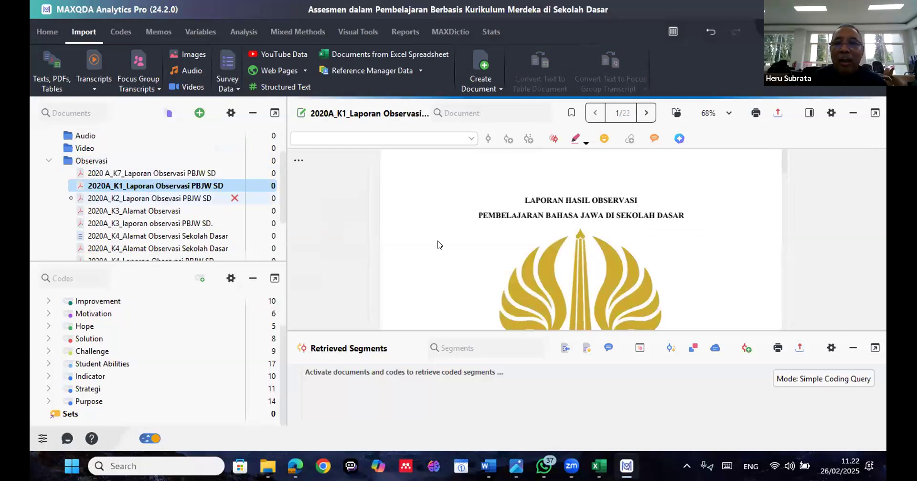
scroll(458, 253, down, 5)
scroll(458, 252, down, 15)
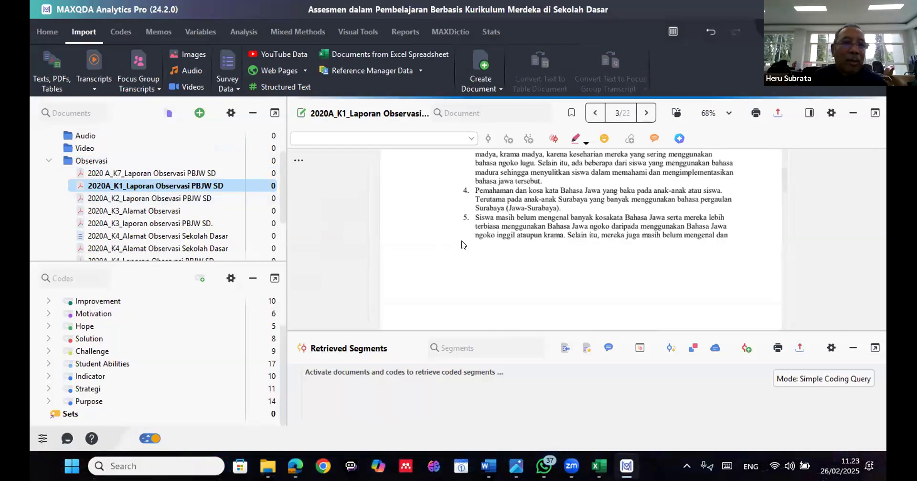
scroll(461, 244, down, 5)
scroll(461, 244, up, 7)
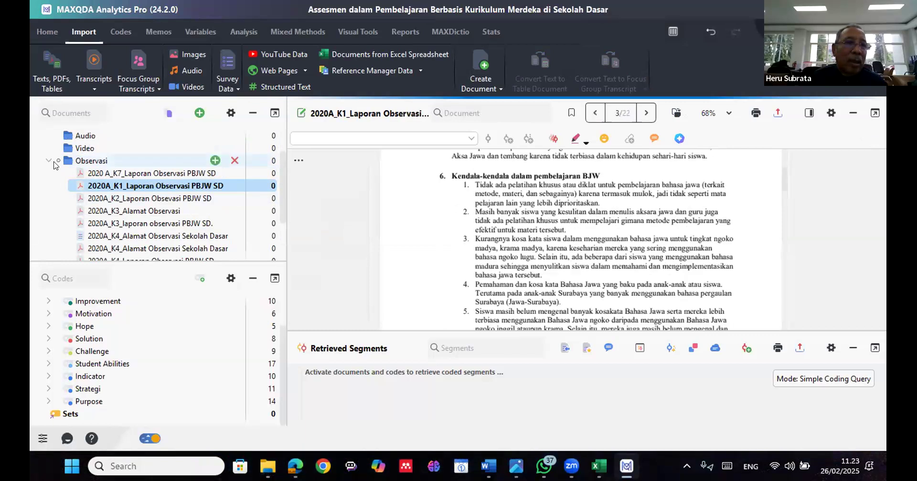
Look over the documents listed under the Observasi and Wawancara groups
click(49, 162)
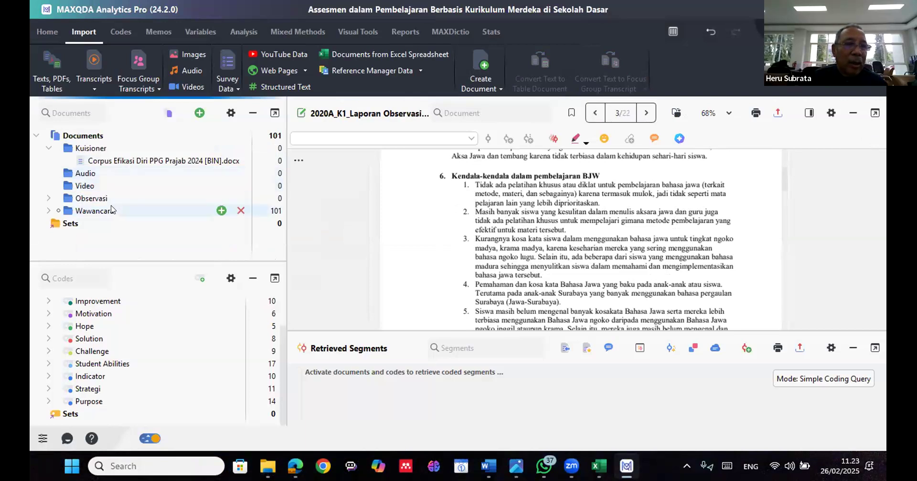
click(49, 199)
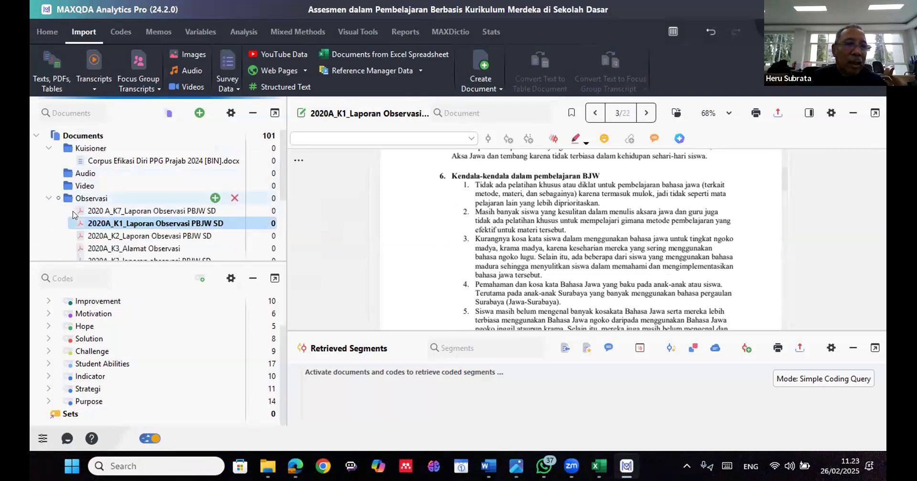
scroll(74, 222, down, 2)
scroll(47, 231, down, 1)
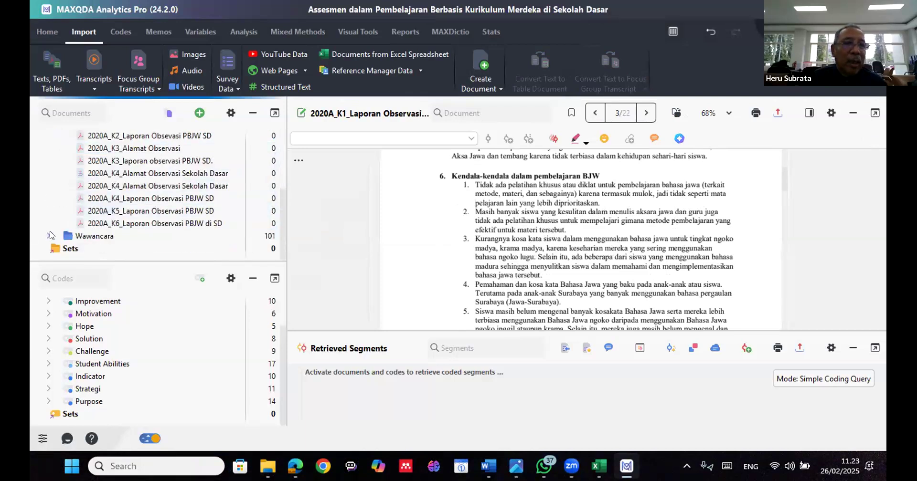
click(49, 235)
scroll(75, 199, up, 3)
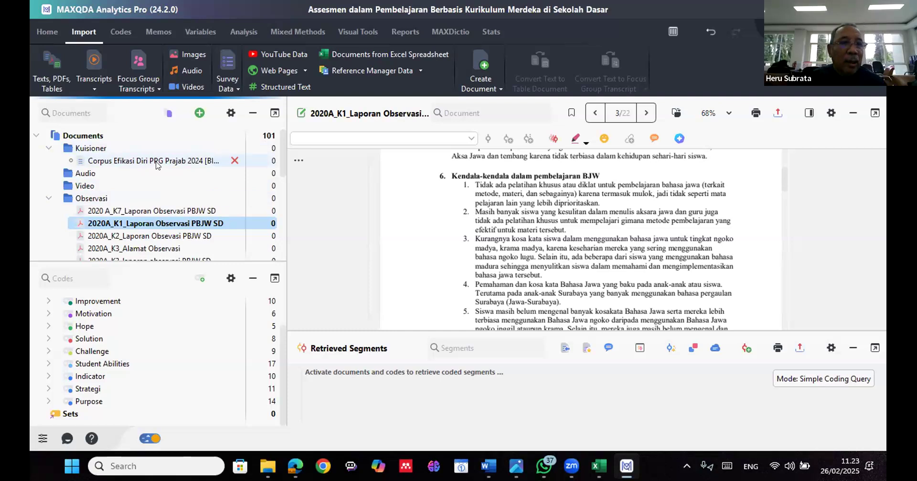
Open the Corpus Efikasi Diri PPG Prajab 2024 document from the Kuisioner group and look through its opening paragraphs around the event_1 heading
mouse_move(158, 164)
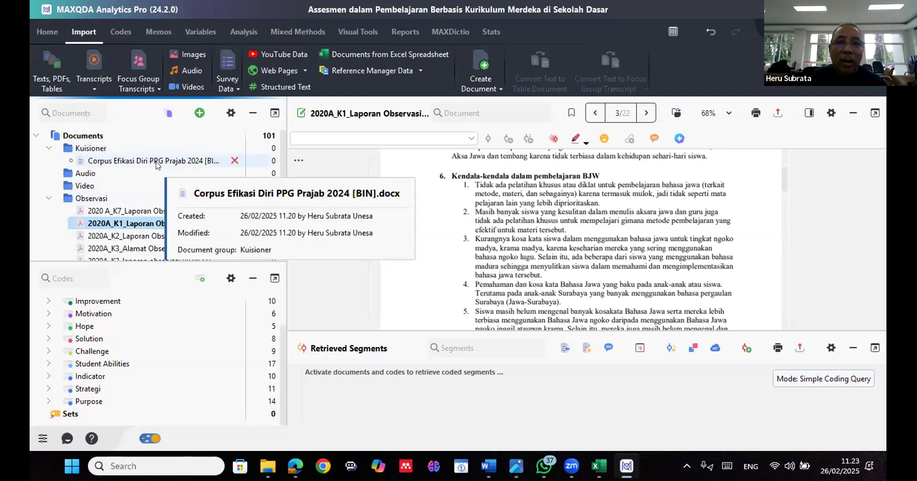
click(158, 164)
click(158, 165)
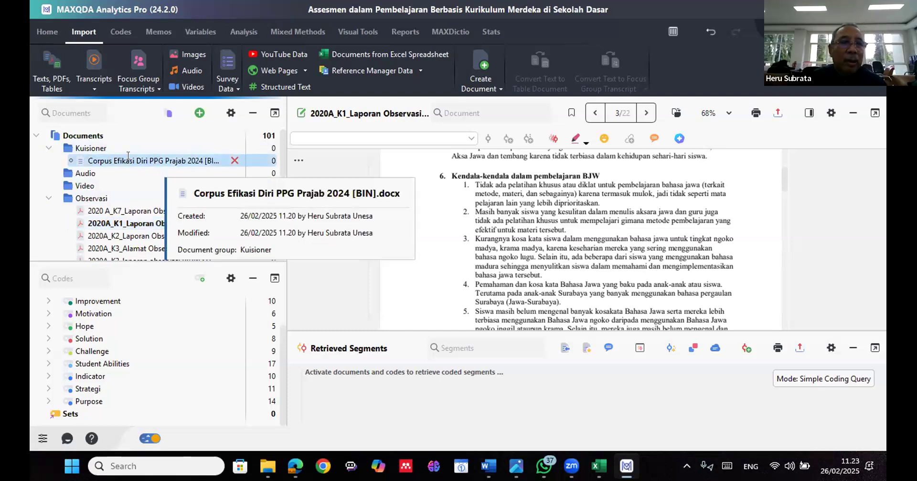
double_click(83, 160)
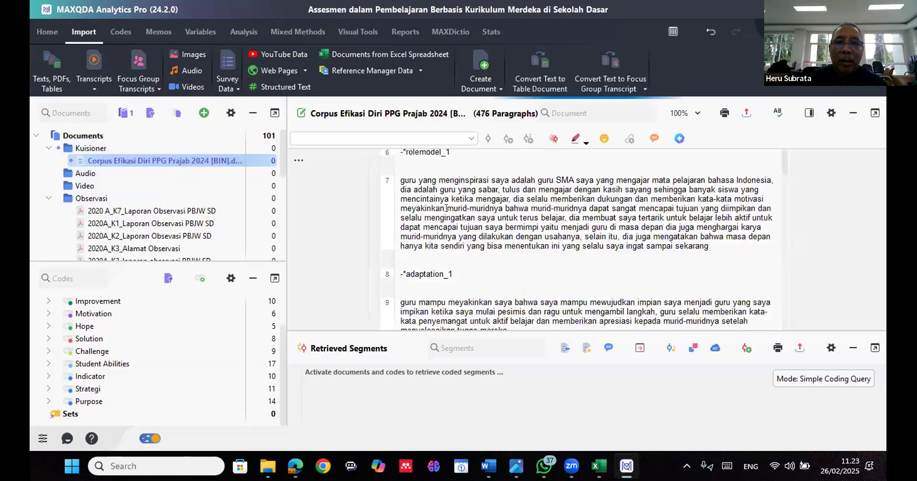
scroll(446, 208, down, 1)
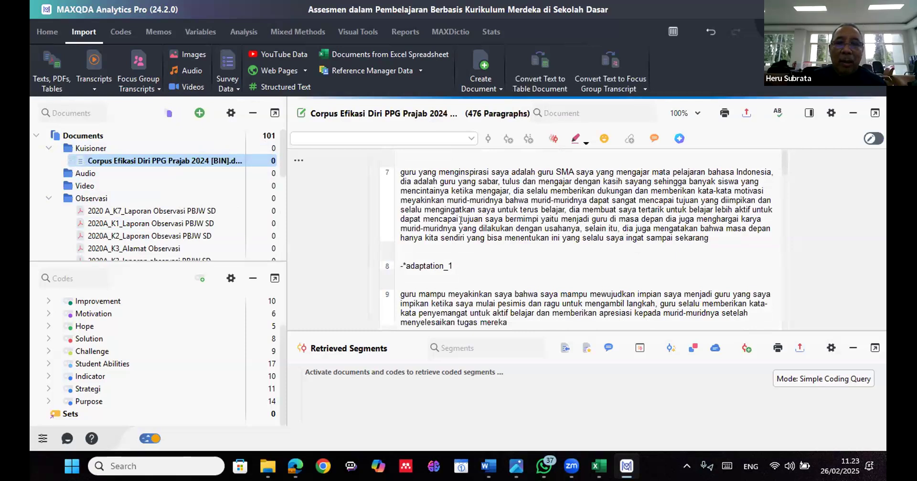
scroll(461, 220, up, 2)
scroll(461, 220, up, 2)
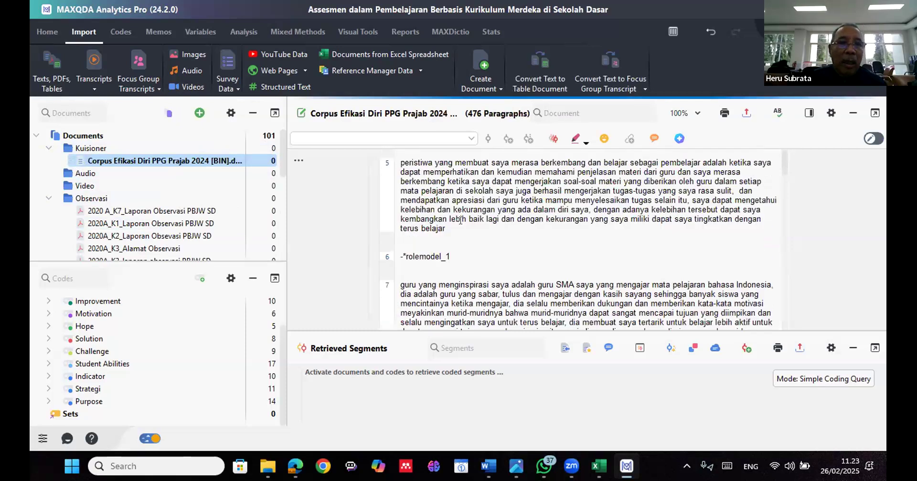
scroll(436, 206, up, 3)
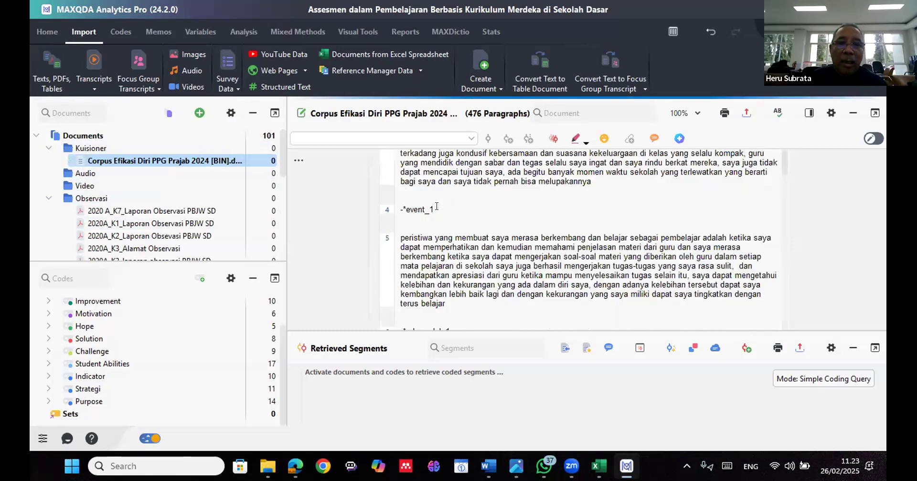
drag(397, 206, 435, 209)
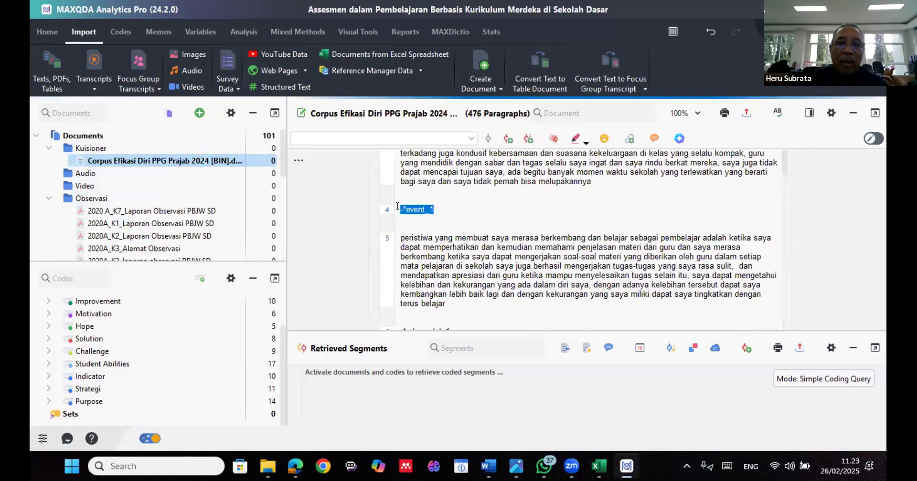
click(429, 210)
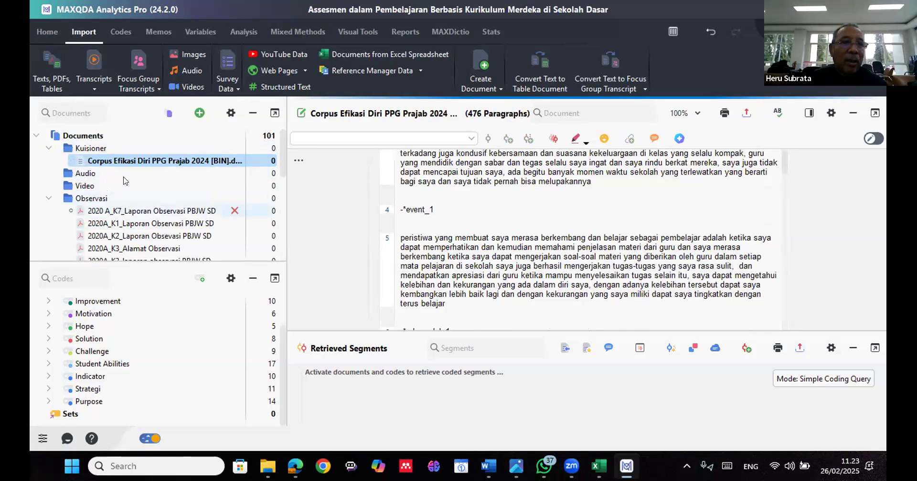
Collapse the Kuisioner and Observasi document groups and create a brown top-level code named Kuisioner
click(49, 147)
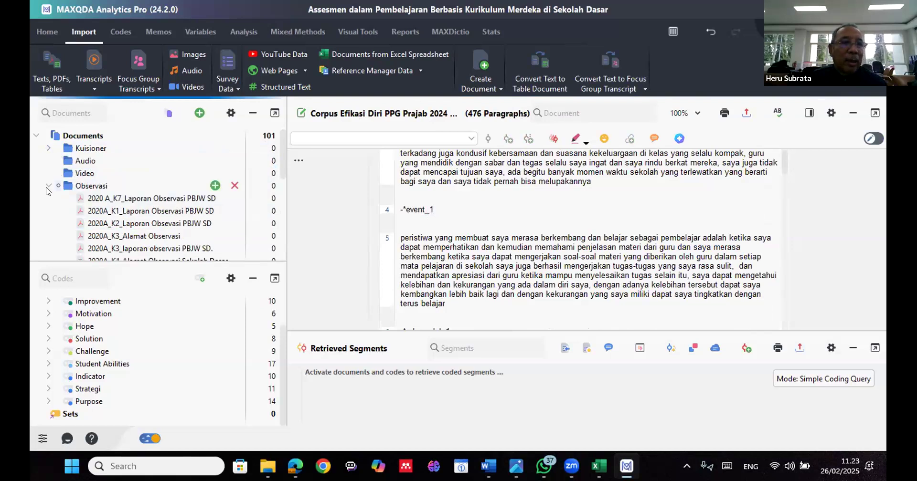
click(48, 185)
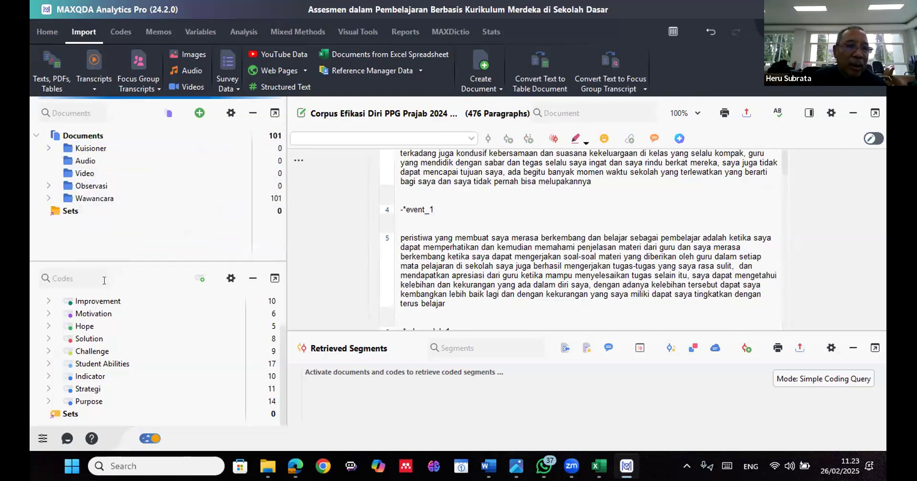
scroll(125, 332, up, 1)
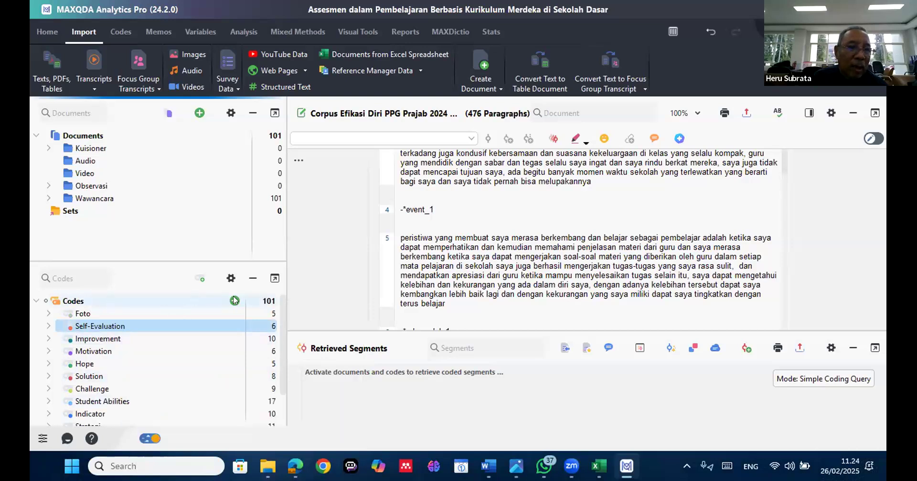
click(234, 300)
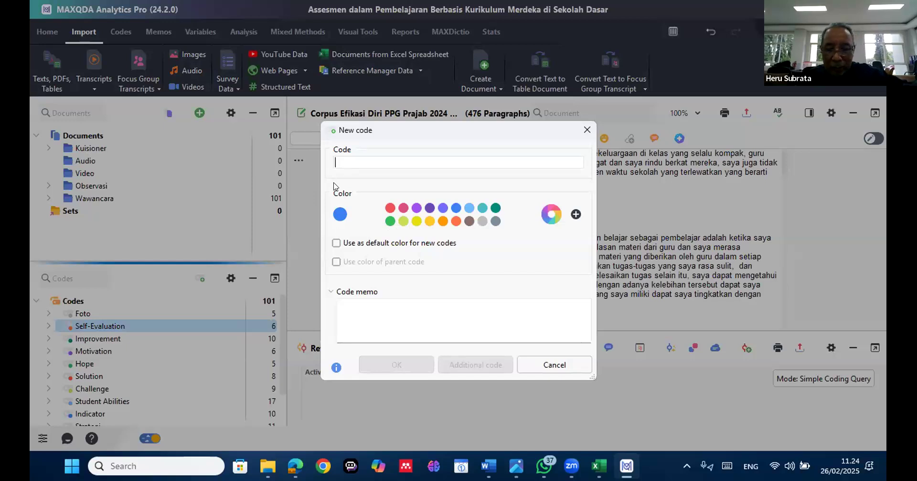
text(Kui)
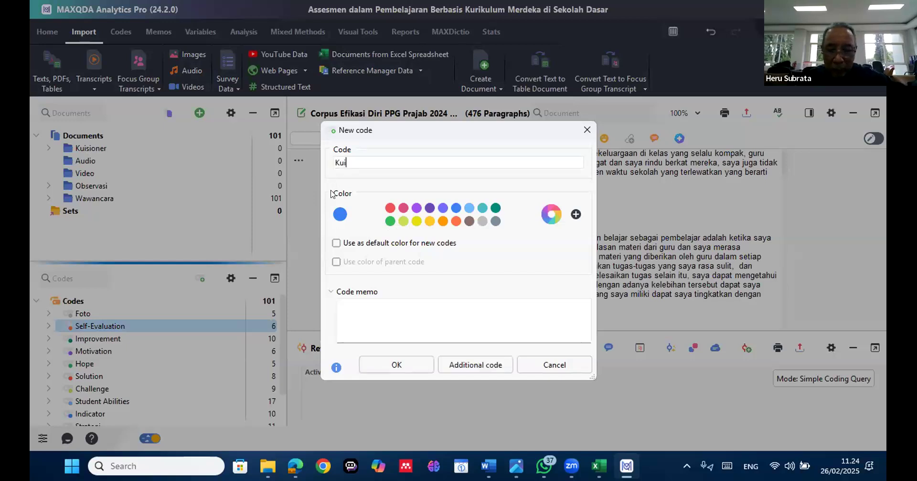
text(sioner)
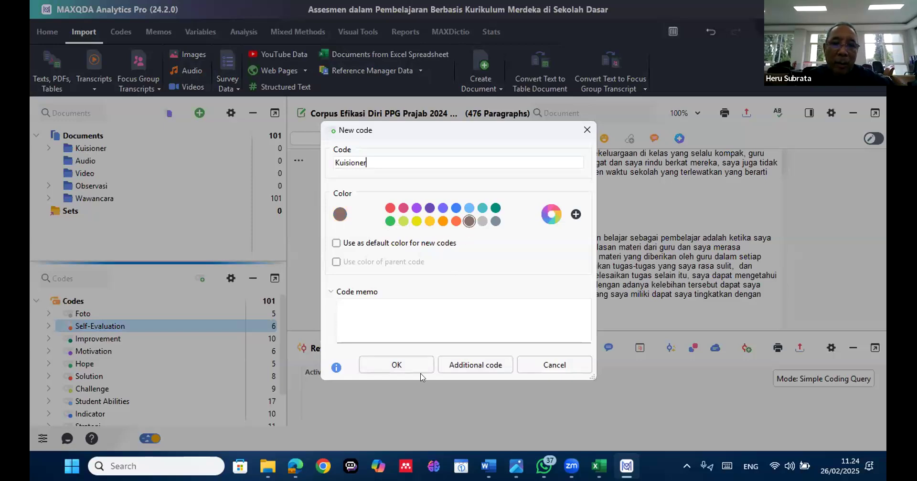
click(412, 361)
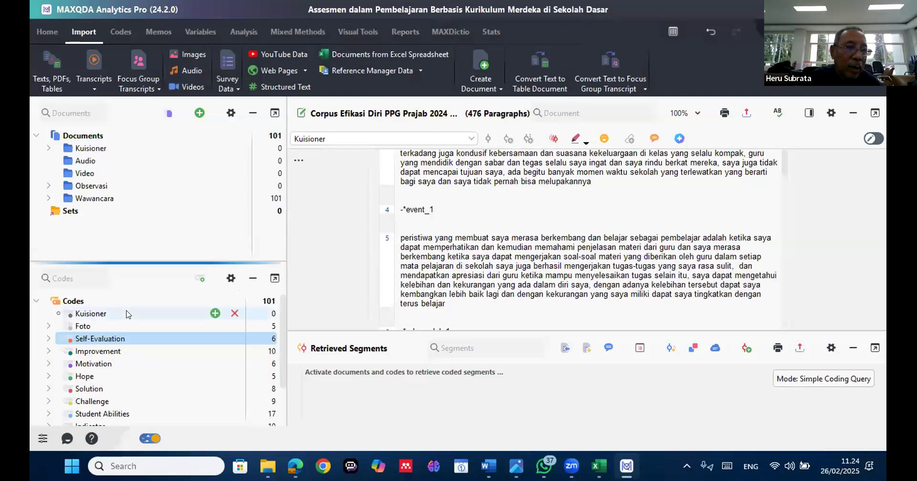
click(128, 315)
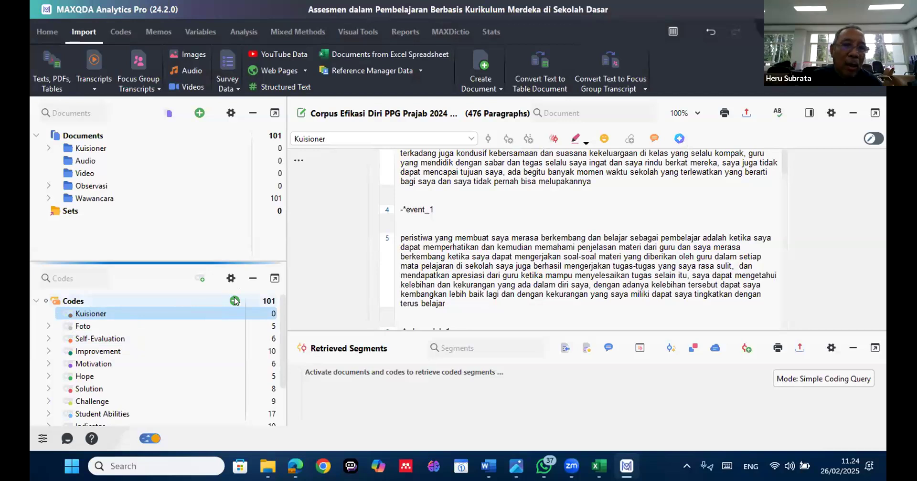
Create a green top-level code named Observasi
click(234, 300)
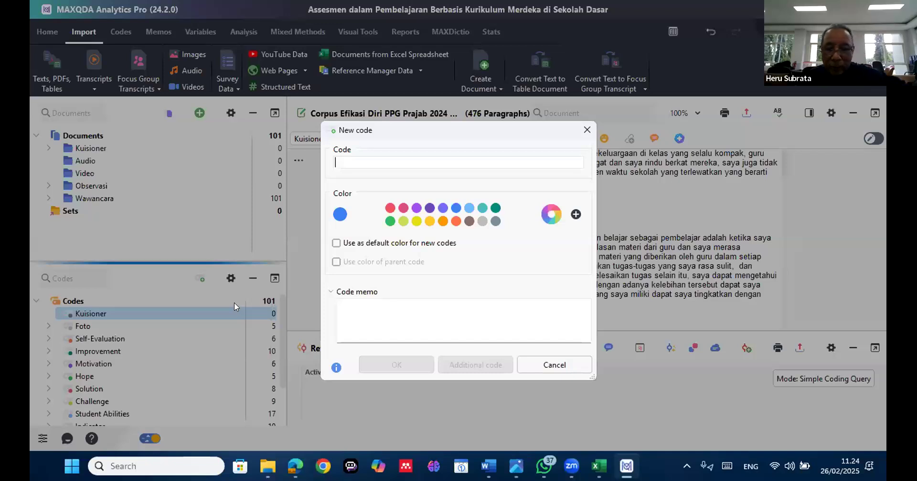
text(O)
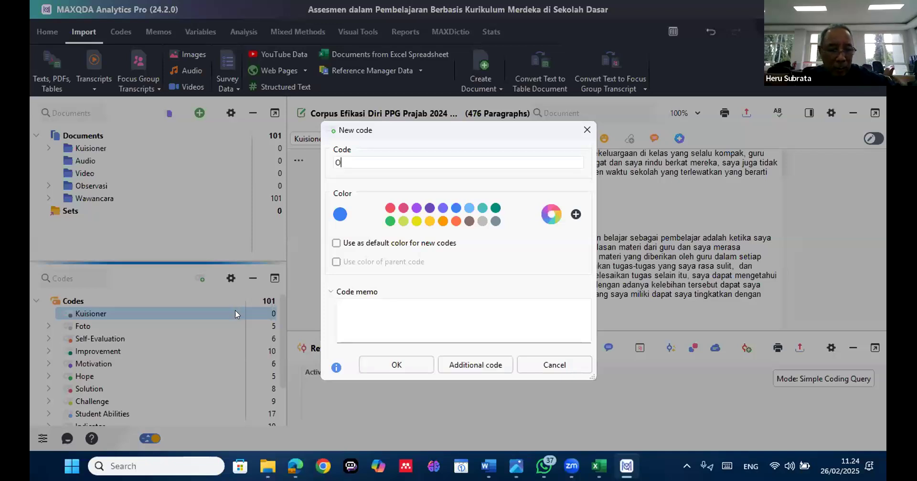
text(bserv)
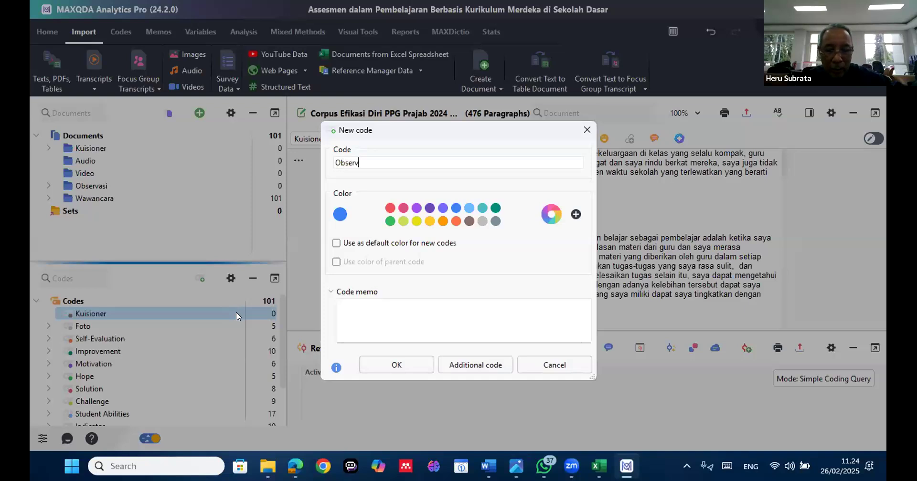
text(asi)
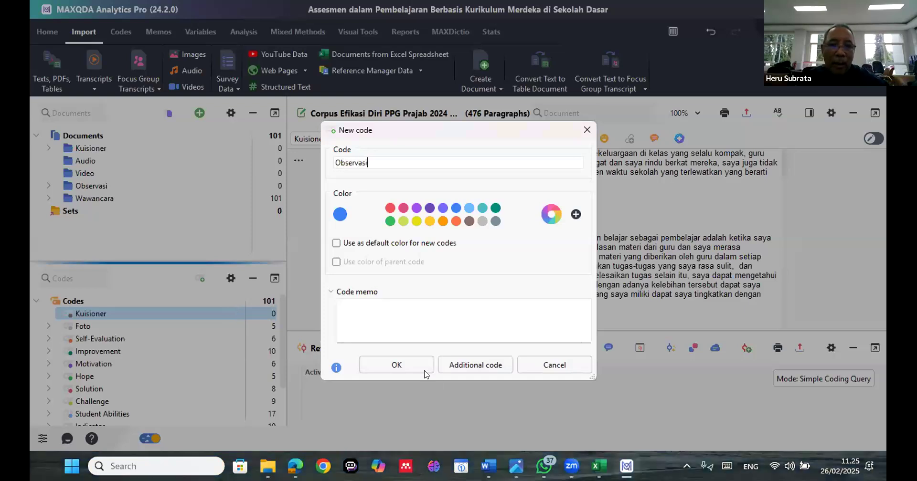
click(389, 221)
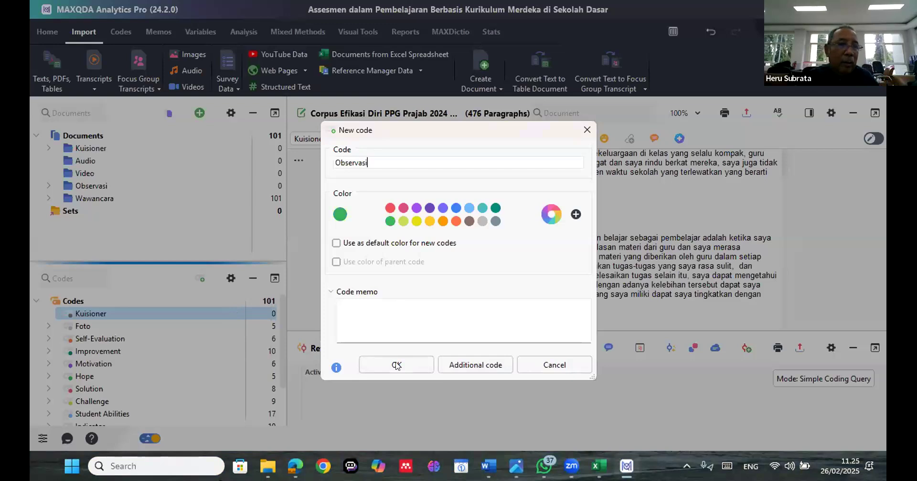
click(396, 365)
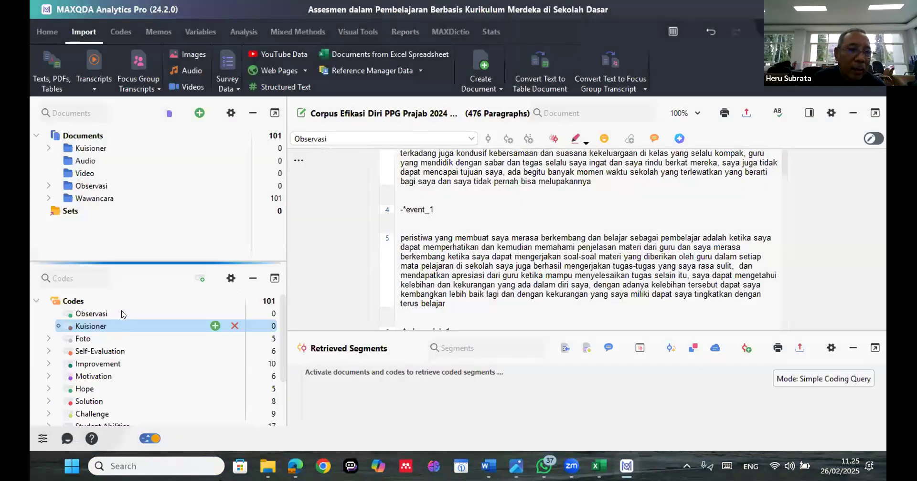
Expand the Observasi document group, open the K7 observation report and look through it up to the section Penilaian Kompetensi Guru
double_click(93, 186)
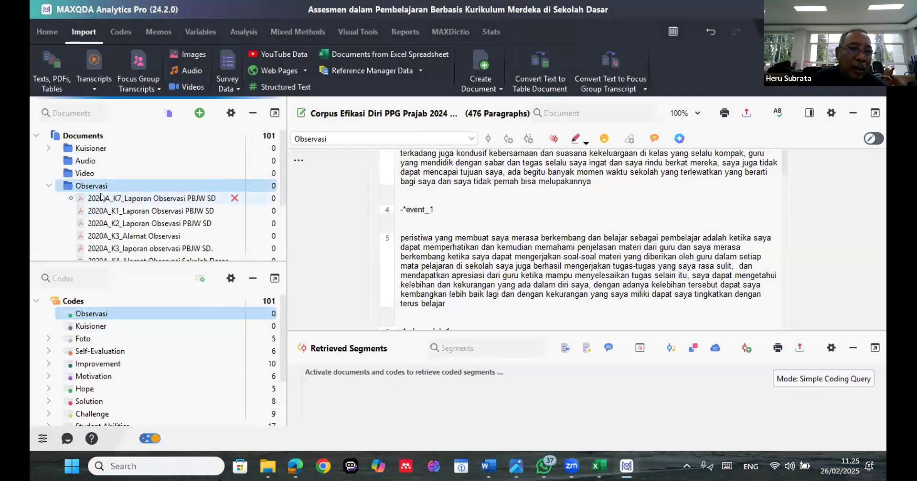
double_click(101, 197)
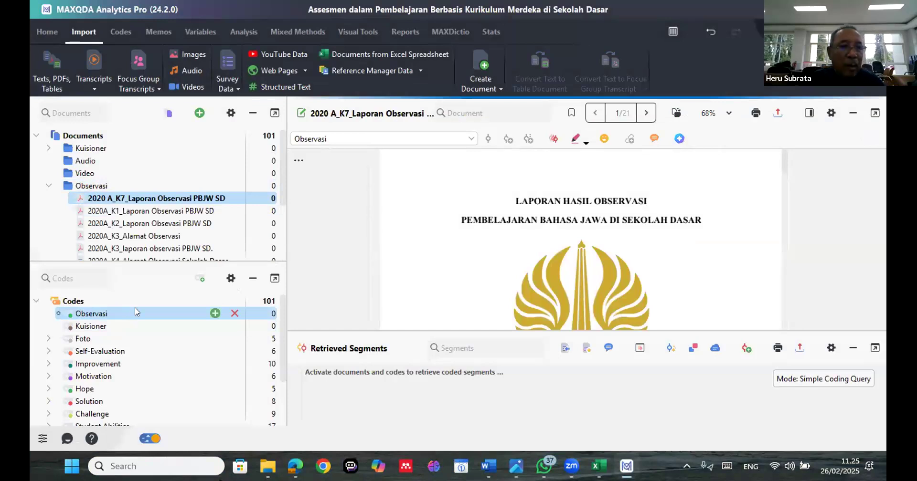
key(ctrl)
key(ctrl)
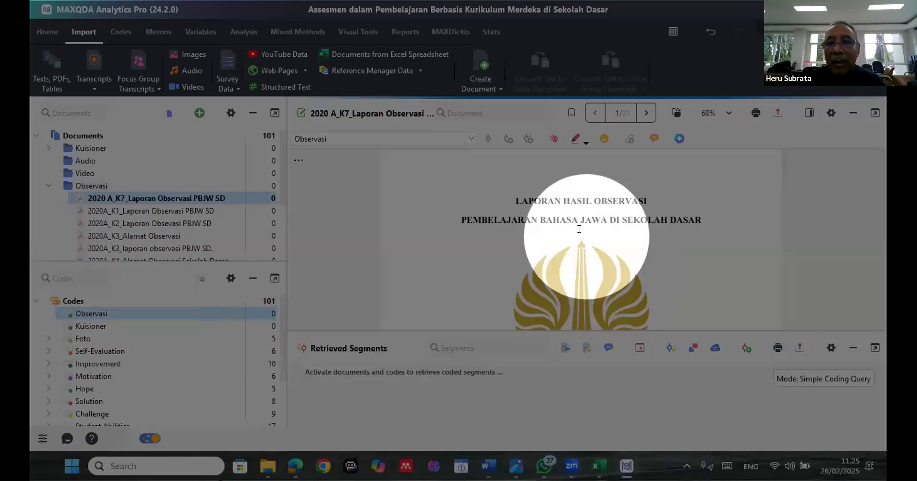
scroll(579, 229, down, 3)
scroll(557, 229, down, 3)
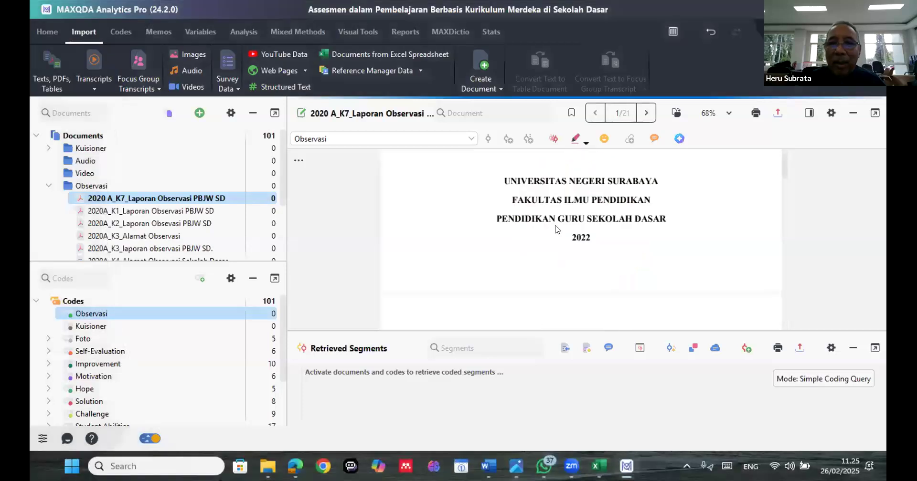
scroll(558, 229, down, 5)
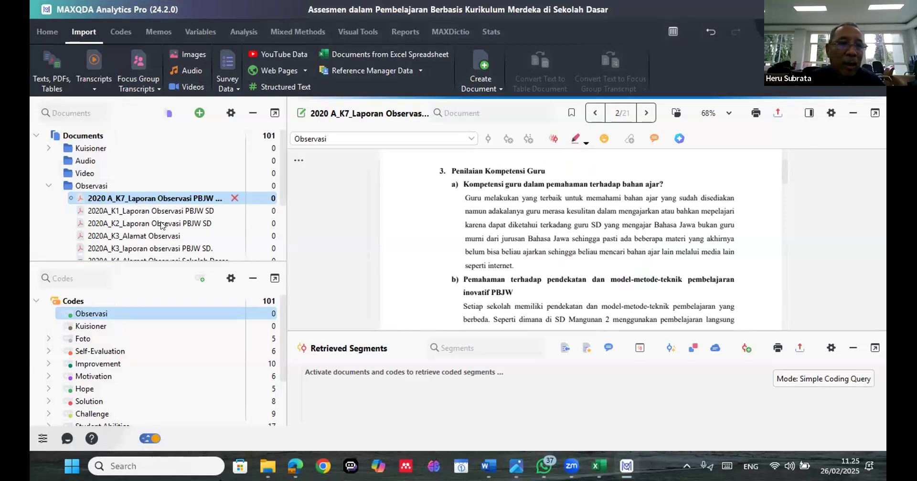
Expand the Wawancara document group, open the interview Ss, Pr30th, S1 and look through its question and answer table
scroll(161, 225, down, 2)
scroll(160, 230, down, 1)
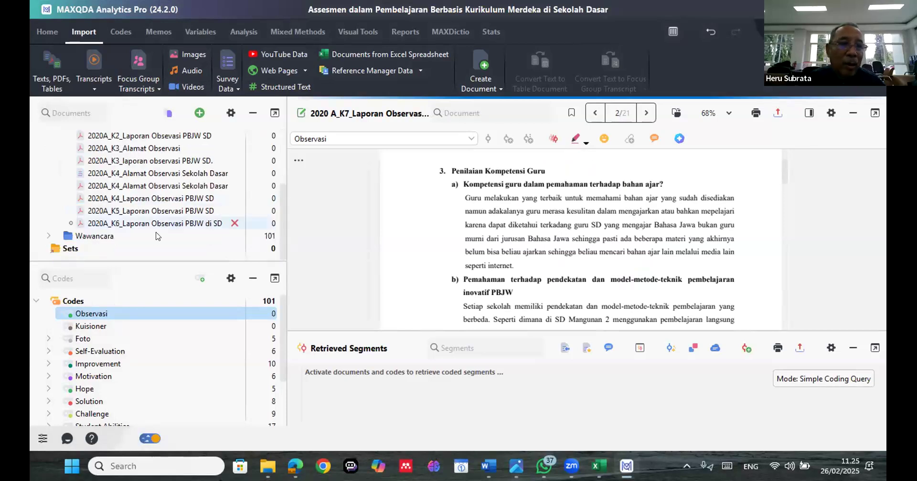
click(158, 235)
click(157, 233)
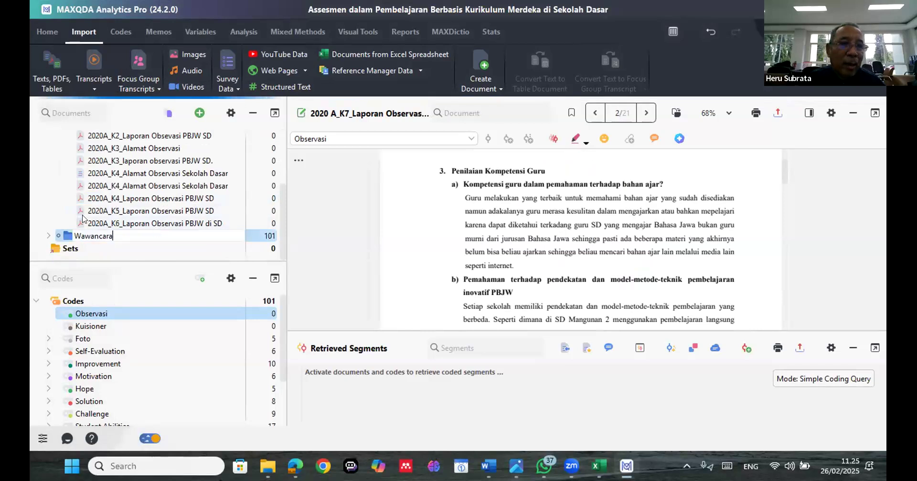
double_click(70, 236)
double_click(71, 236)
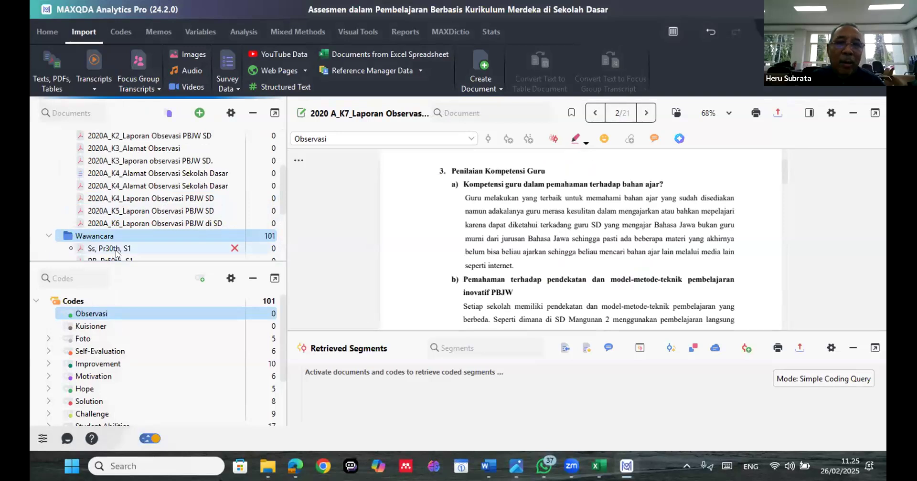
double_click(116, 249)
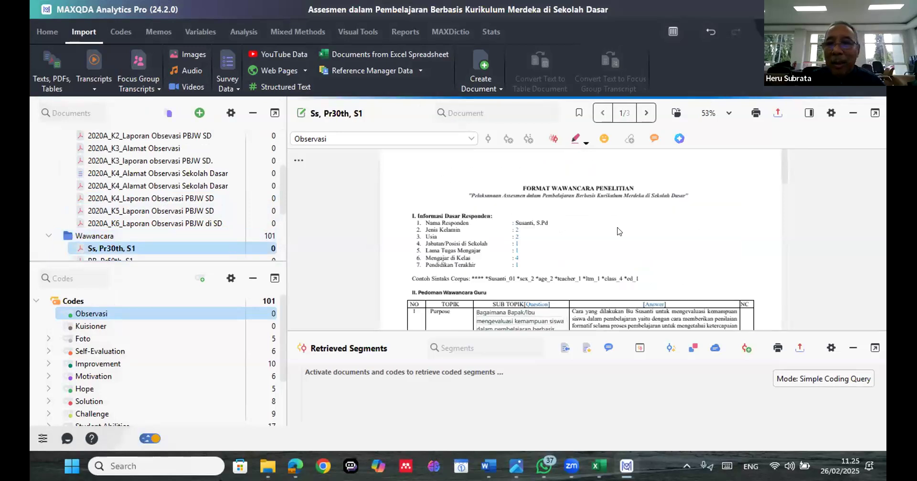
scroll(540, 239, down, 5)
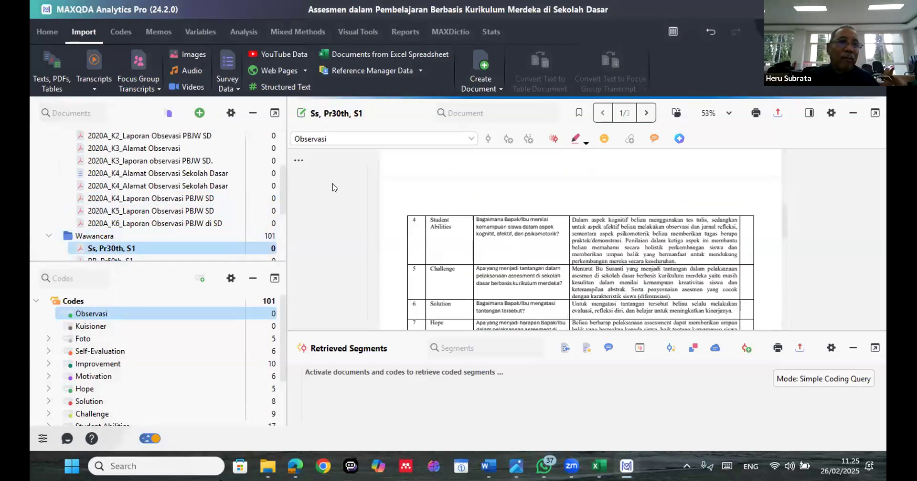
Open 2020A_K4_Laporan Observasi PBJW SD and look through it up to section 5 on the most difficult material
click(127, 197)
double_click(126, 197)
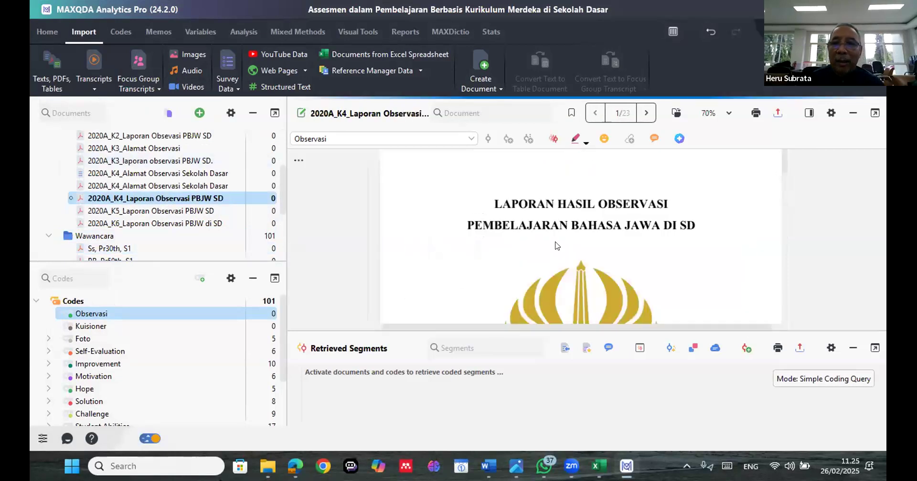
scroll(557, 246, down, 10)
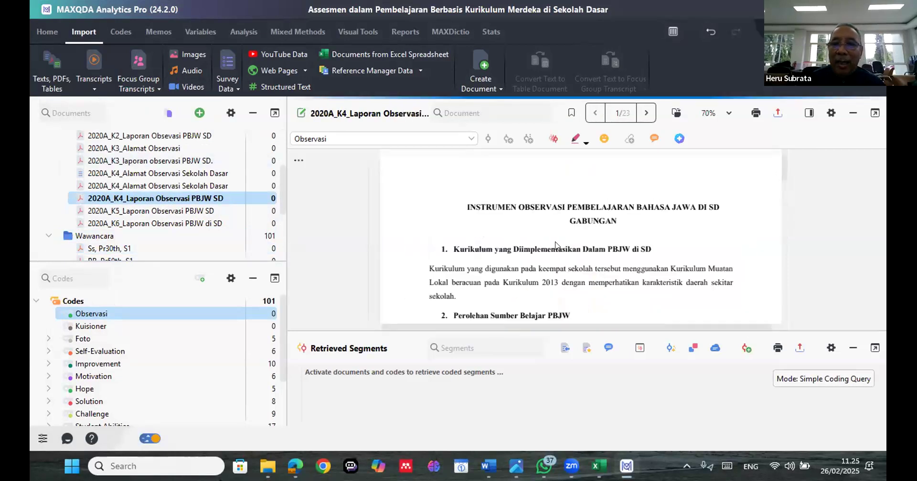
scroll(555, 243, down, 10)
scroll(554, 242, down, 10)
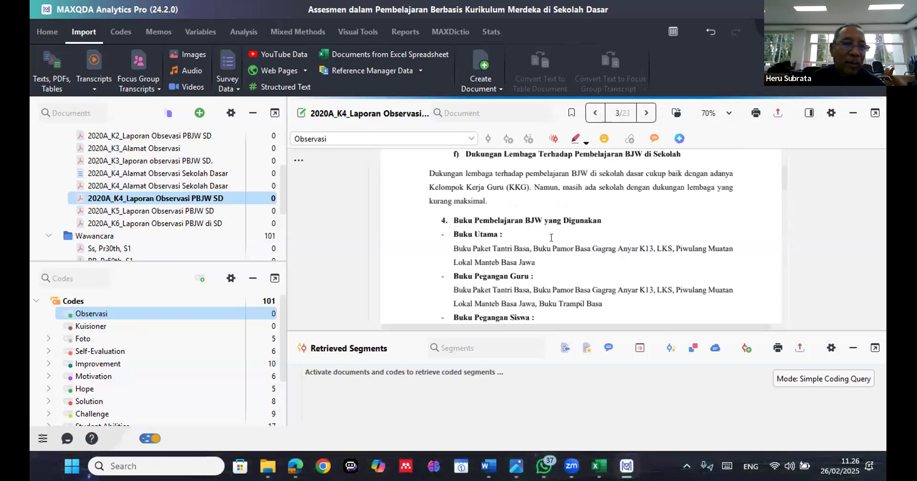
scroll(551, 238, down, 5)
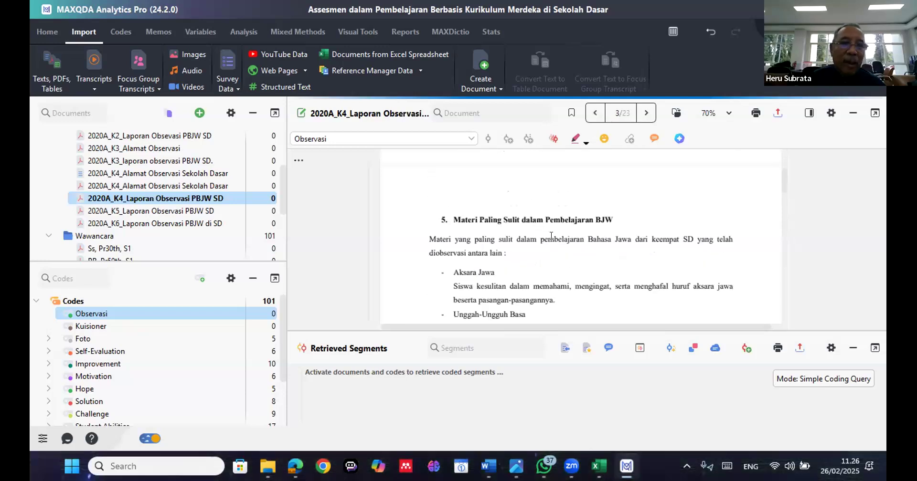
Look through the rest of the observation report's page 4, the document groups and the code list with their coded segment counts
scroll(551, 237, down, 5)
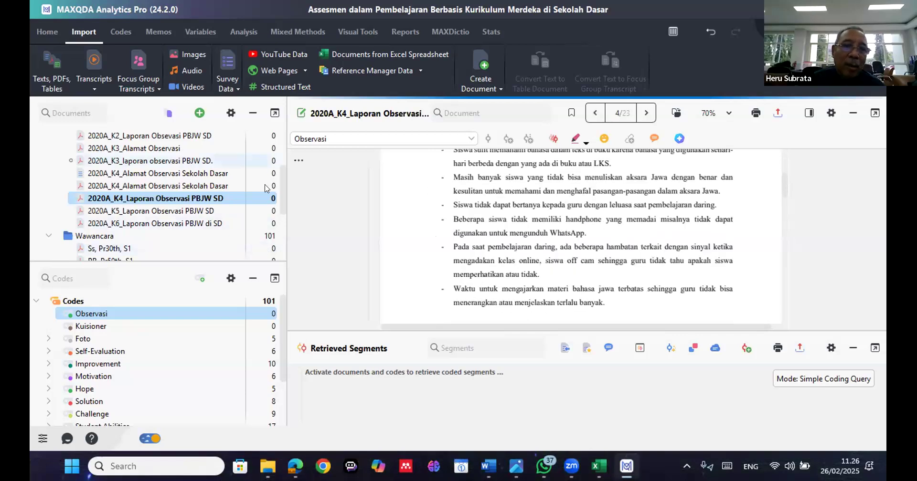
scroll(266, 189, down, 3)
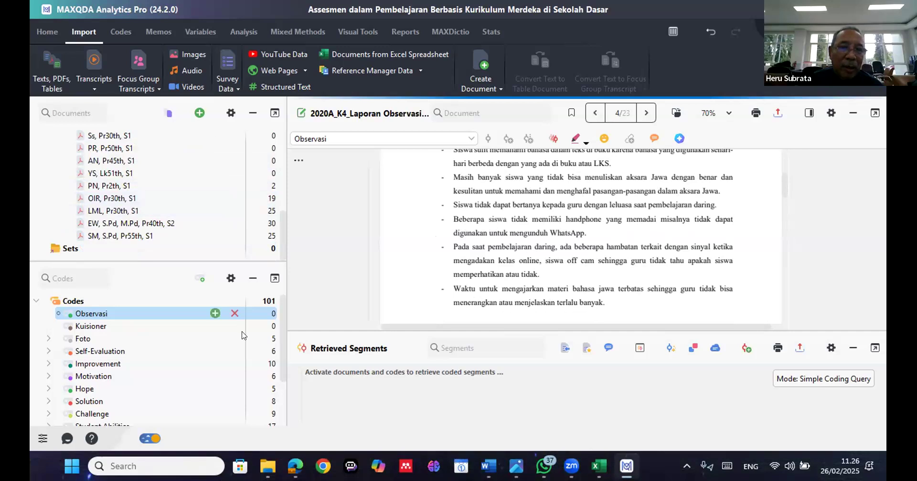
scroll(243, 336, down, 2)
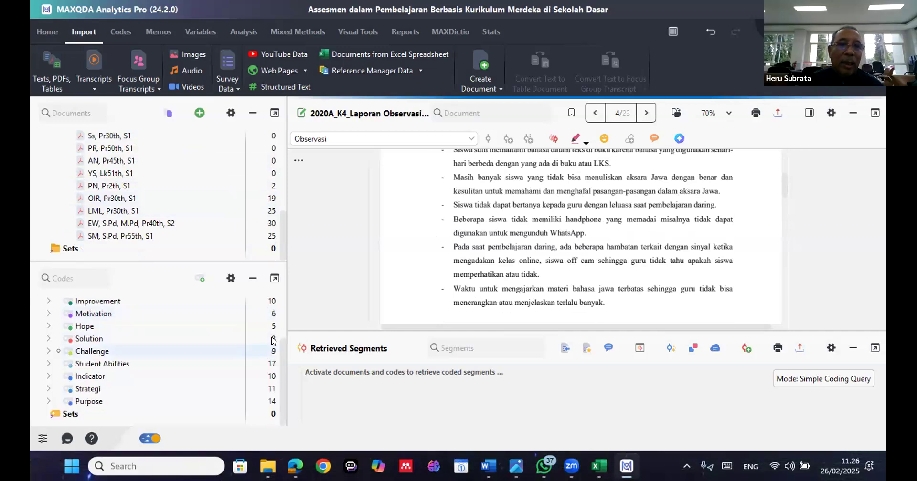
scroll(273, 340, up, 2)
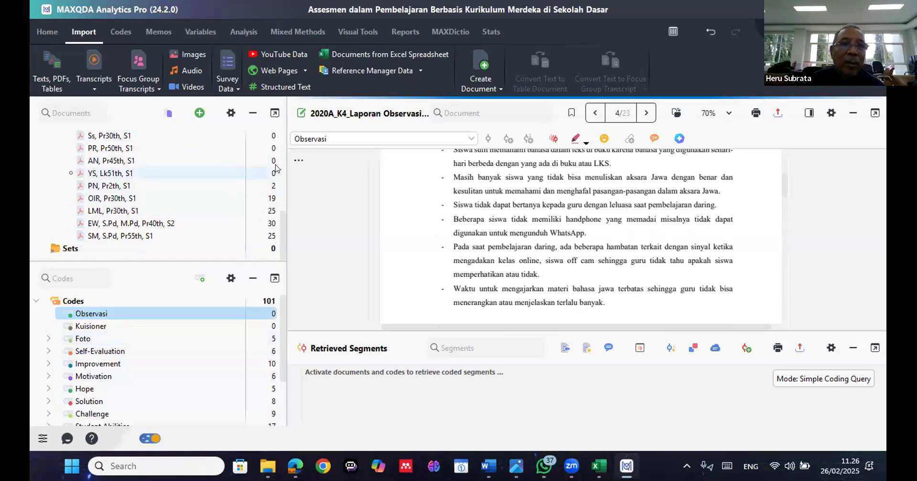
scroll(274, 171, up, 2)
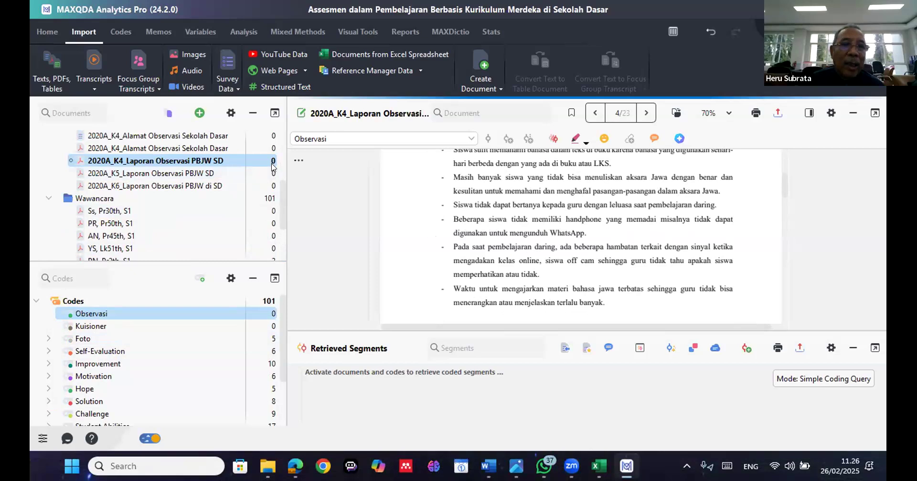
scroll(273, 165, up, 4)
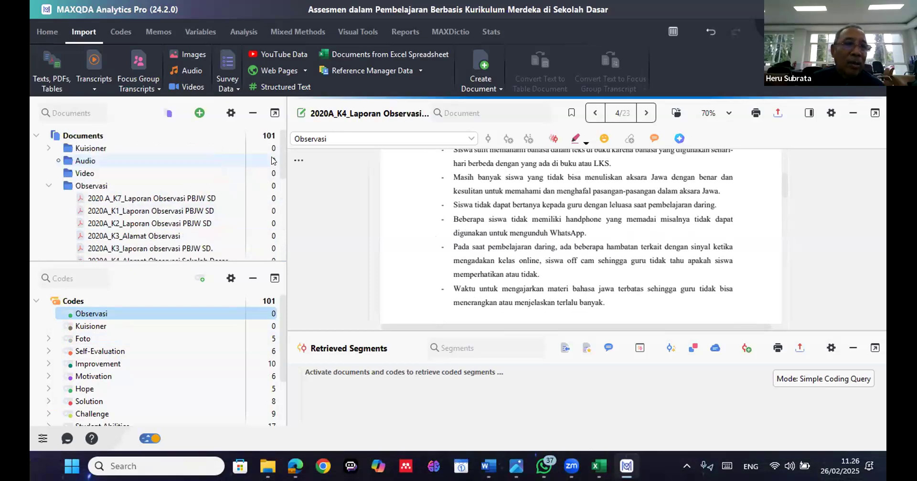
scroll(273, 163, down, 2)
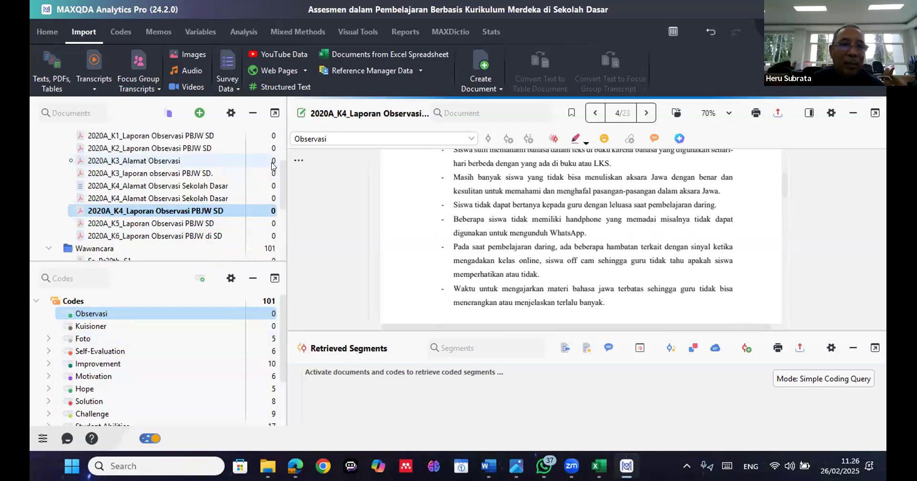
scroll(273, 167, down, 2)
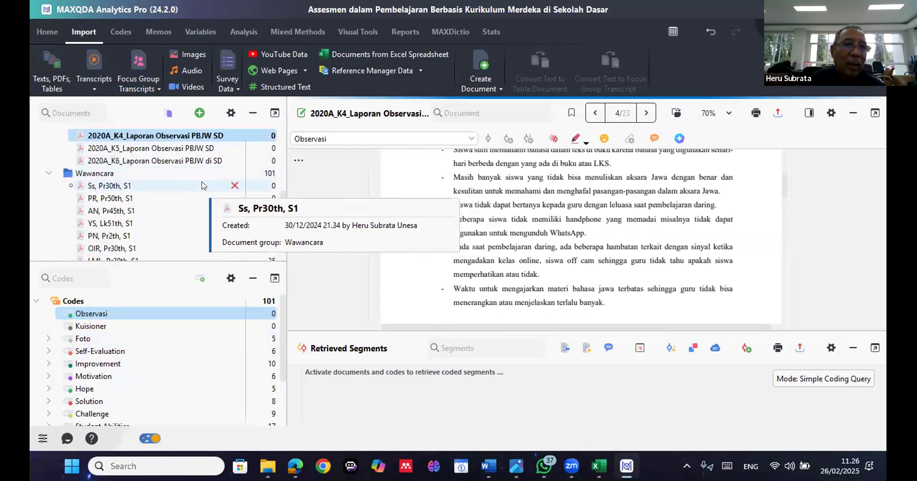
scroll(203, 186, up, 2)
scroll(203, 186, up, 2)
scroll(201, 185, down, 5)
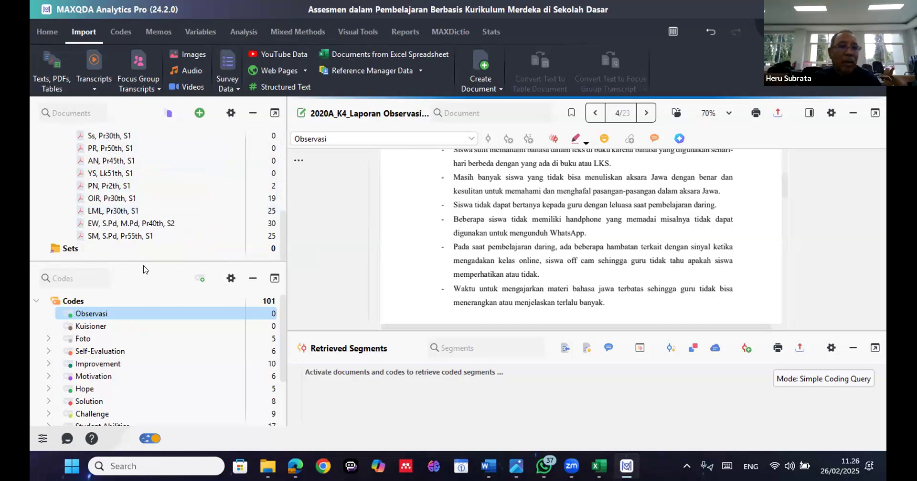
Try to summarize the Self-Evaluation code's segments with AI Assist in English at Standard length, including subcodes, accepting the privacy policy
scroll(132, 320, down, 1)
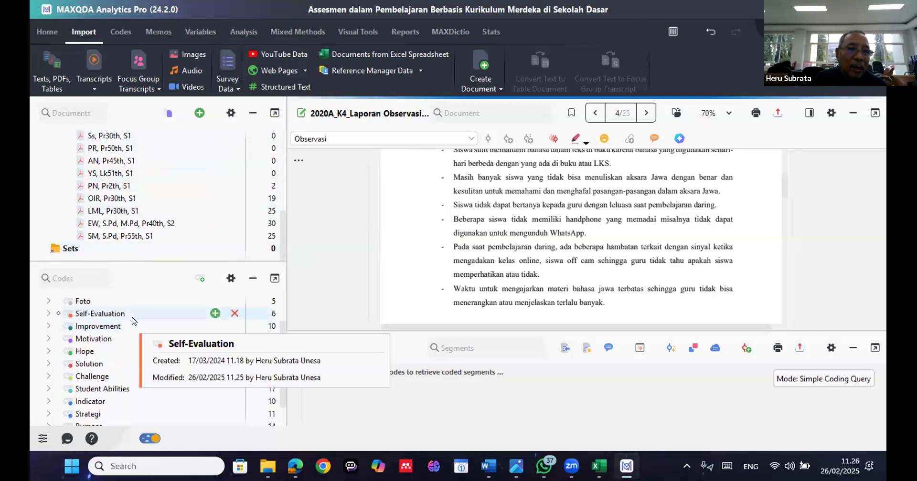
right_click(134, 315)
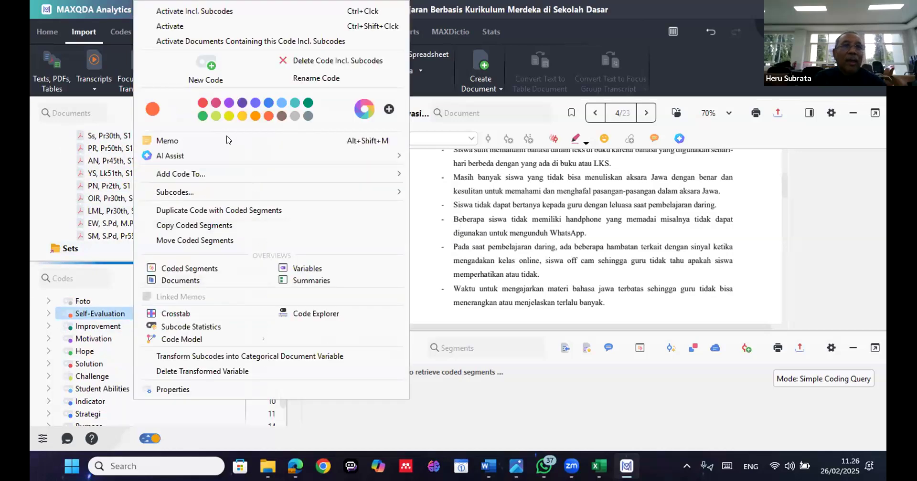
mouse_move(228, 158)
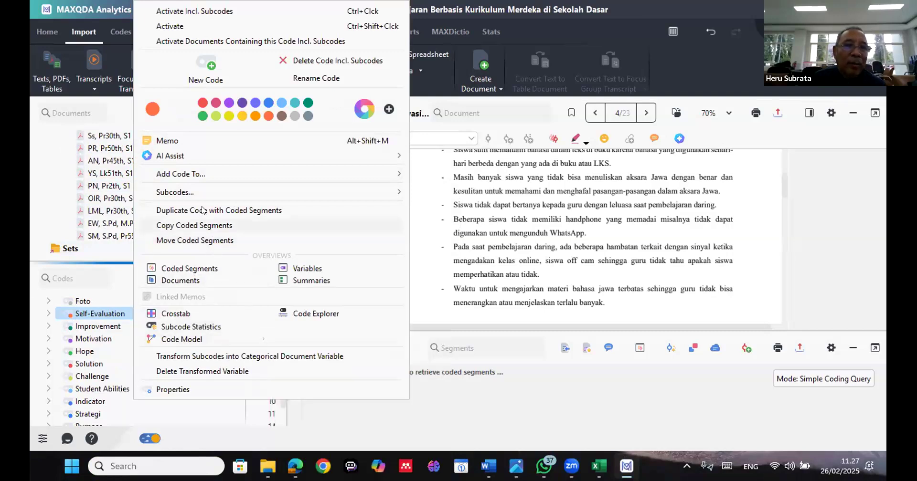
mouse_move(181, 157)
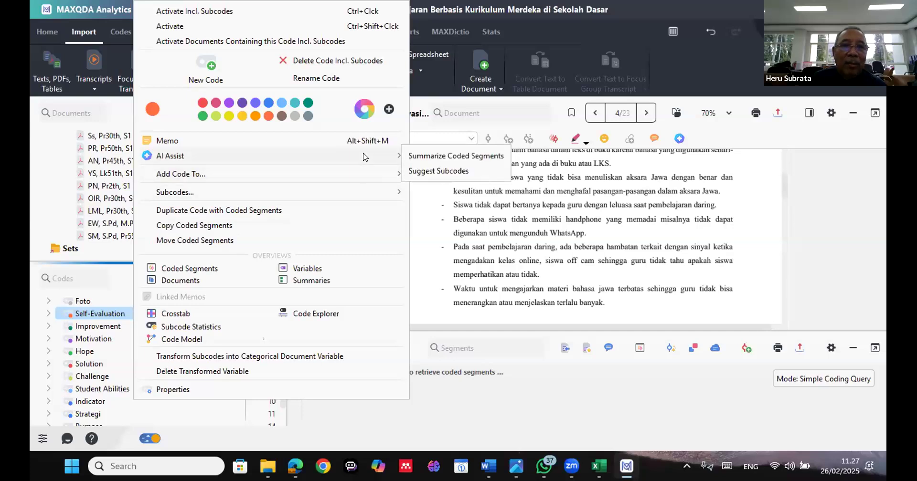
click(416, 156)
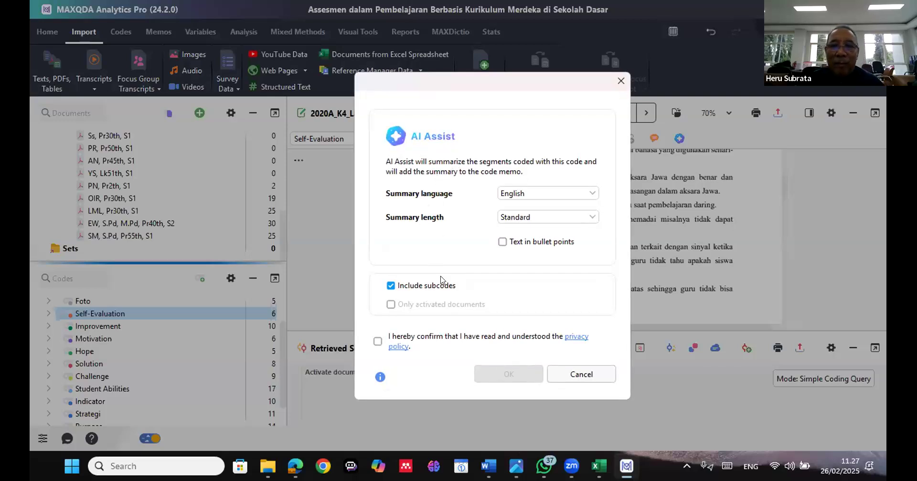
click(378, 341)
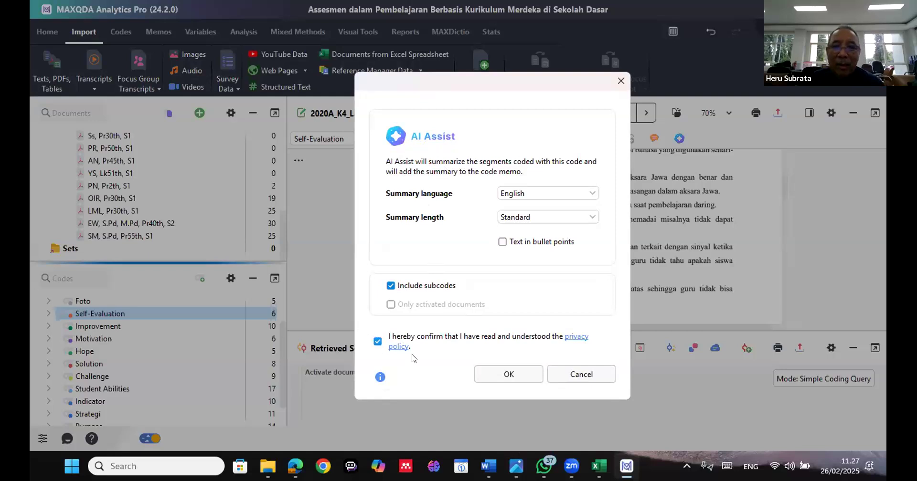
click(507, 375)
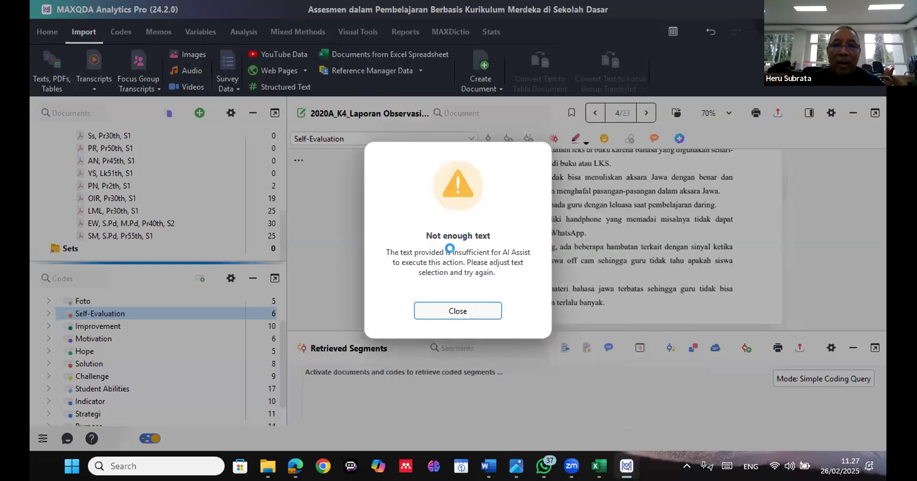
click(483, 304)
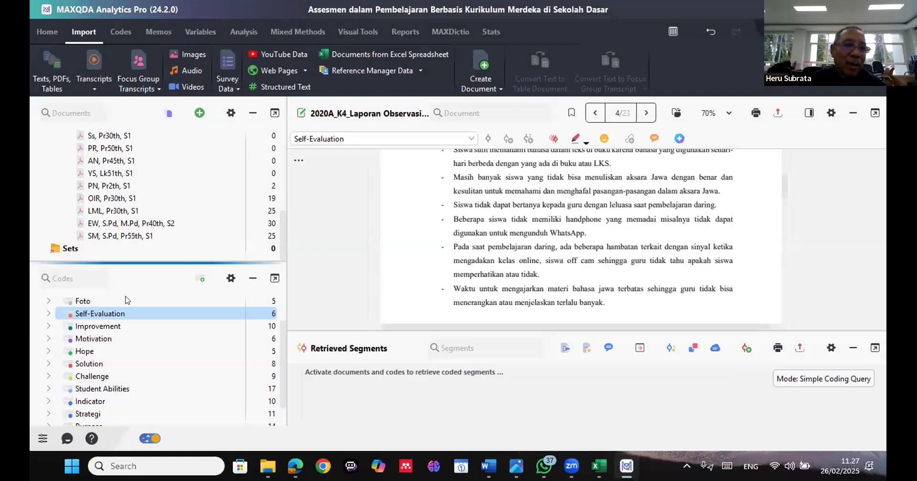
View the Overview of Summaries for the Improvement code and close it
right_click(91, 327)
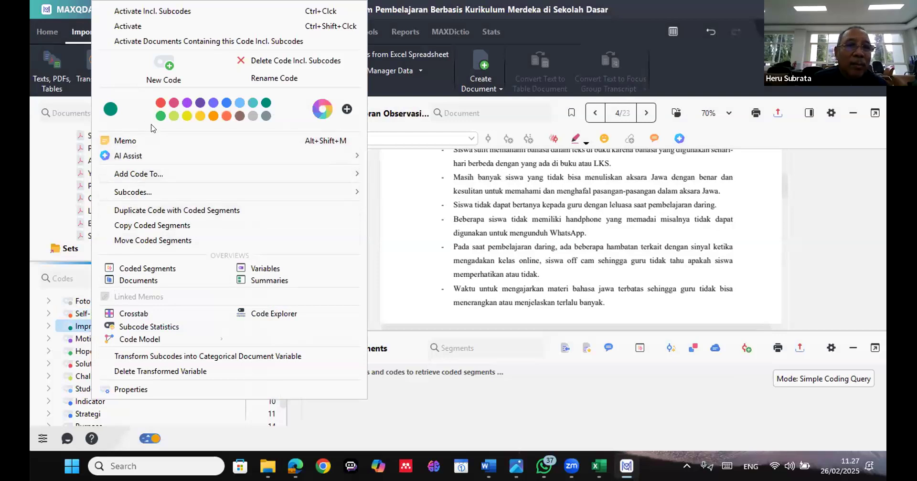
click(267, 281)
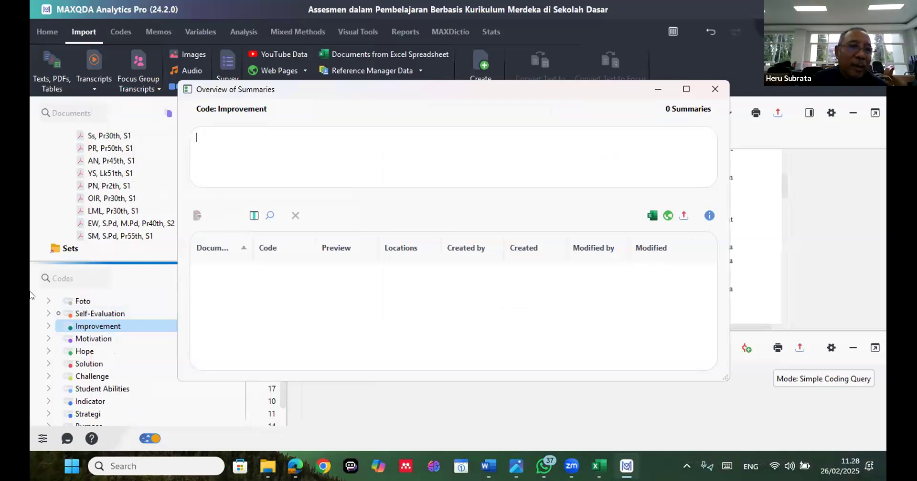
click(50, 327)
click(50, 327)
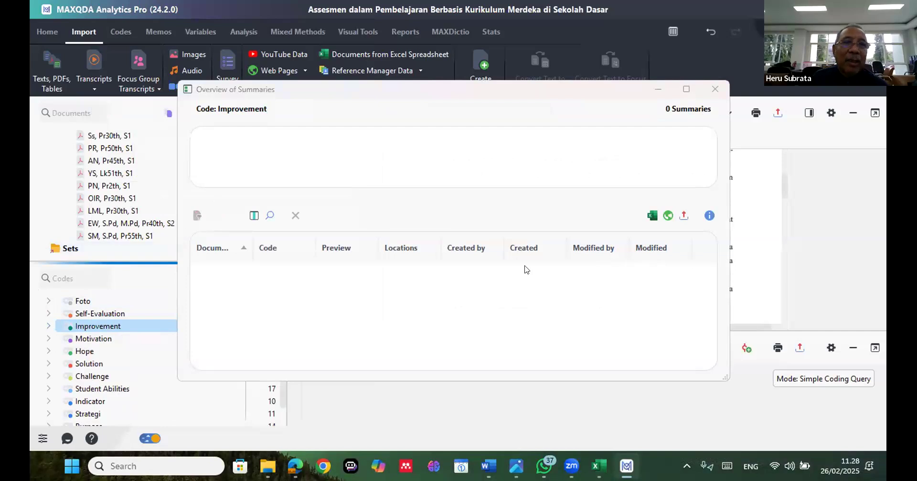
click(713, 88)
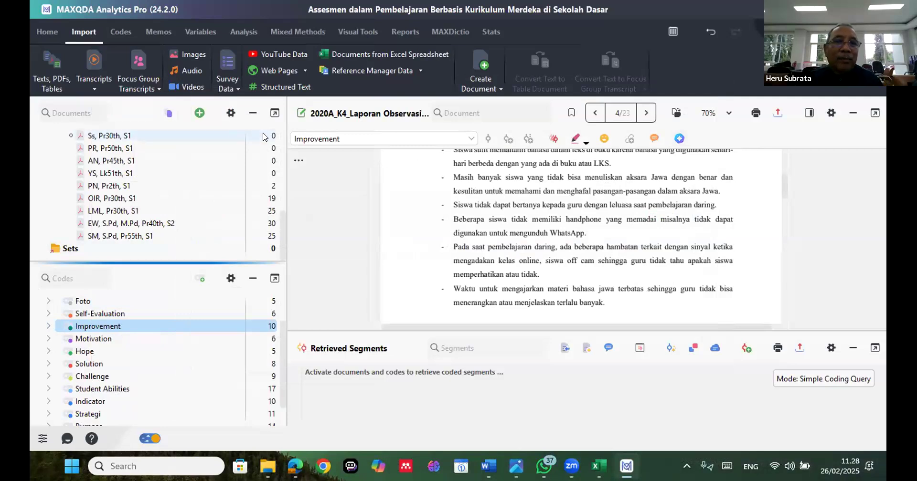
Collapse the Observasi and Wawancara document groups in the document list
scroll(262, 137, up, 8)
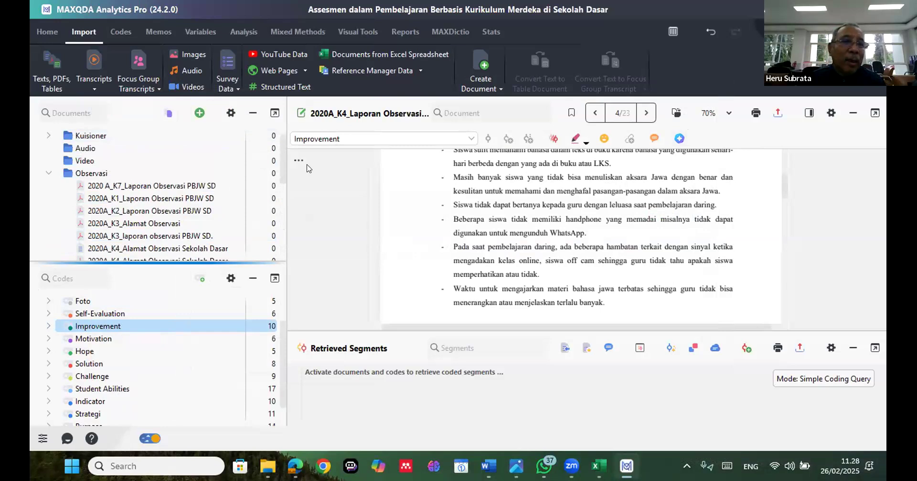
click(49, 173)
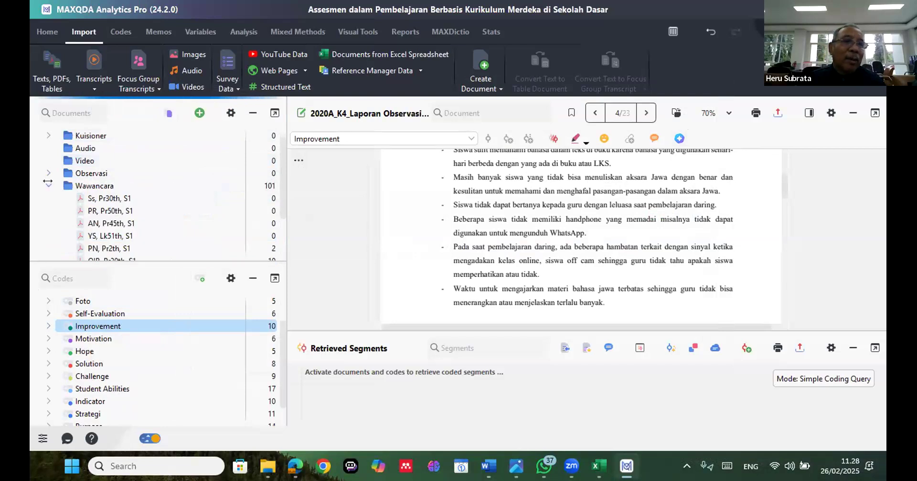
click(47, 184)
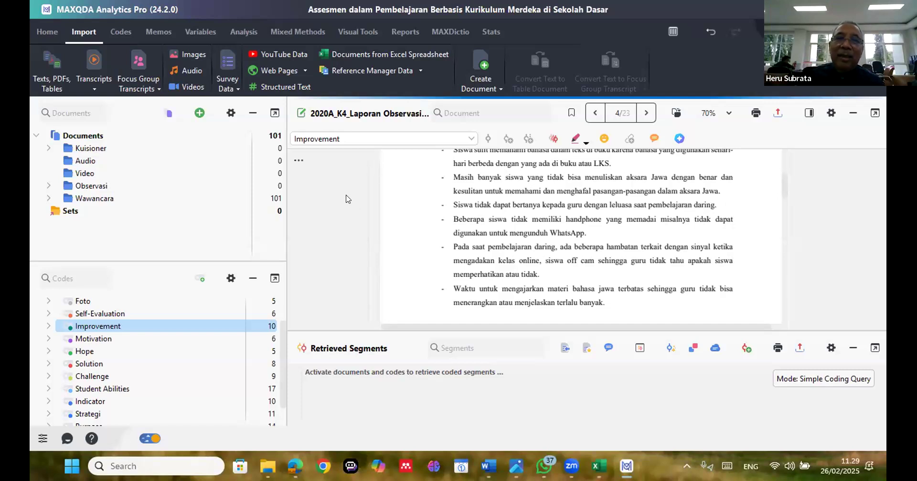
scroll(370, 83, up, 1)
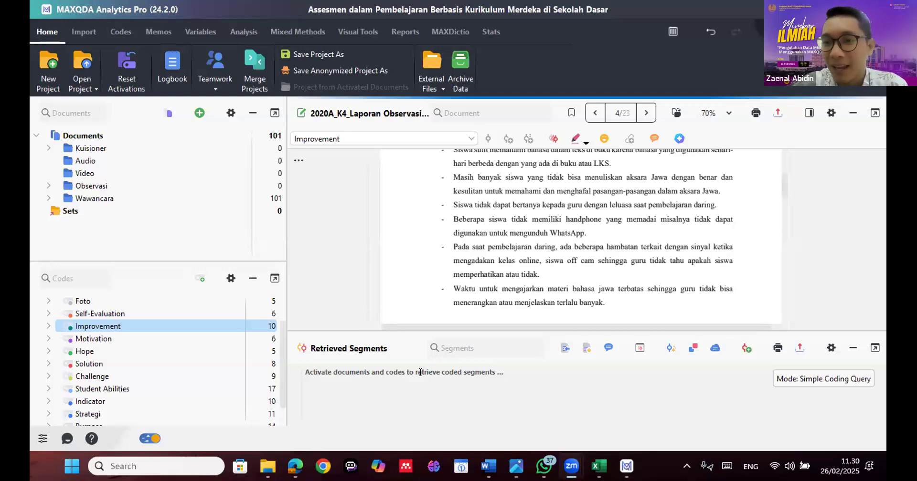
click(623, 379)
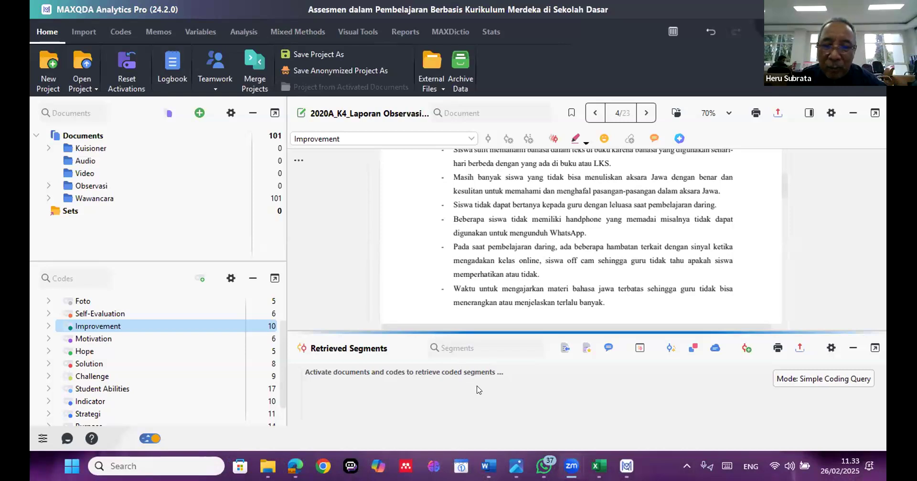
Switch to Word and show the beginning of the document Visual Model for Mixed Method Sequential Explanatory Design Procedure BIN2
mouse_move(489, 466)
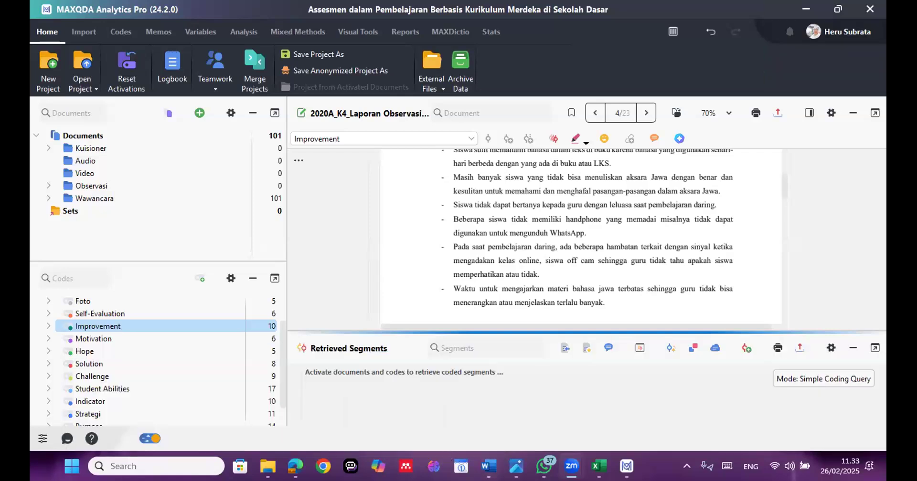
mouse_move(516, 466)
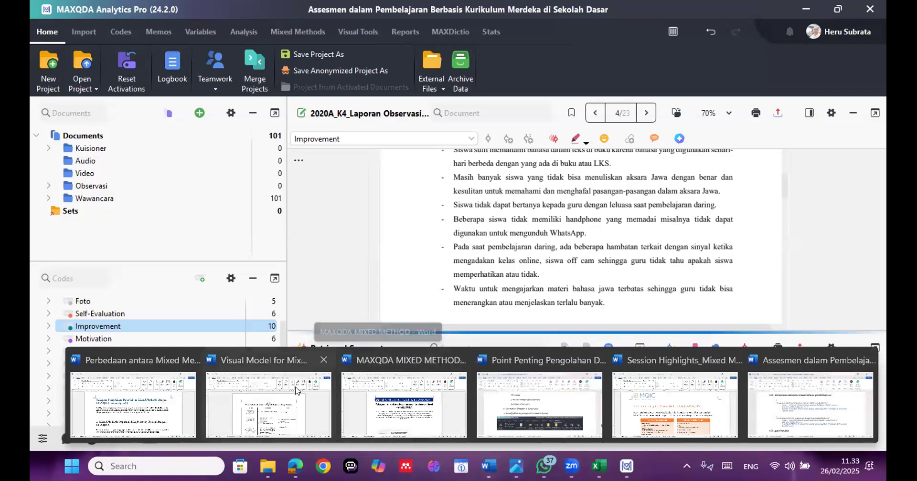
click(311, 390)
scroll(513, 335, up, 3)
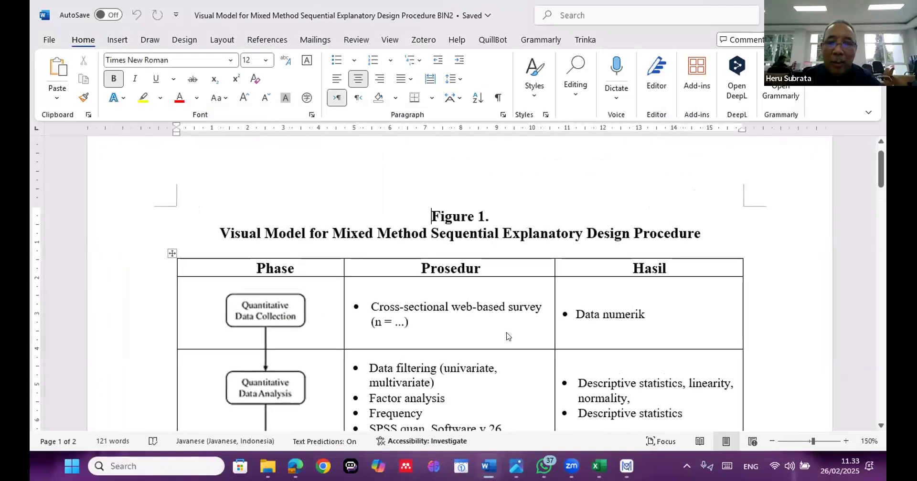
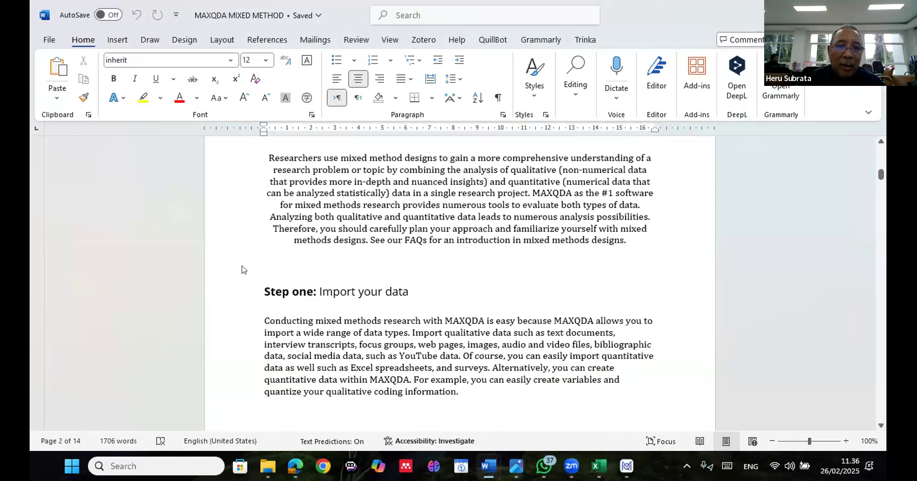
Set the font size of the heading "Step one: Import your data" to 20
click(244, 268)
click(246, 268)
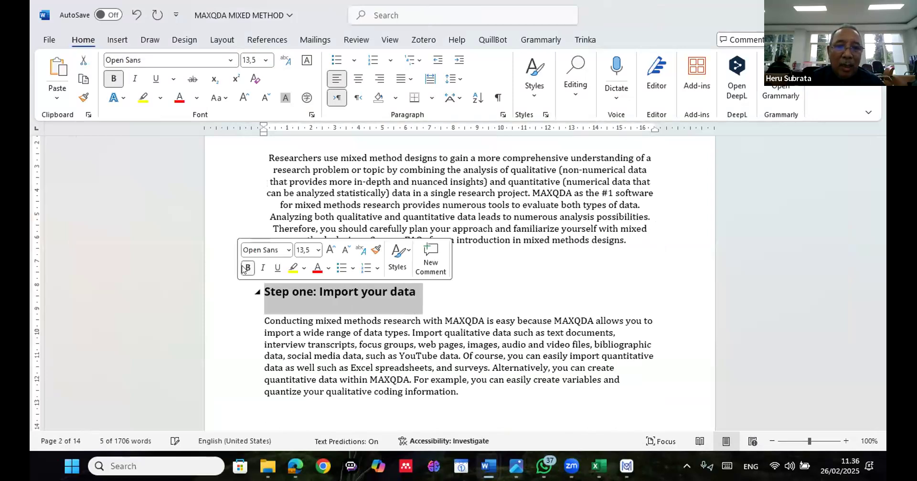
click(318, 251)
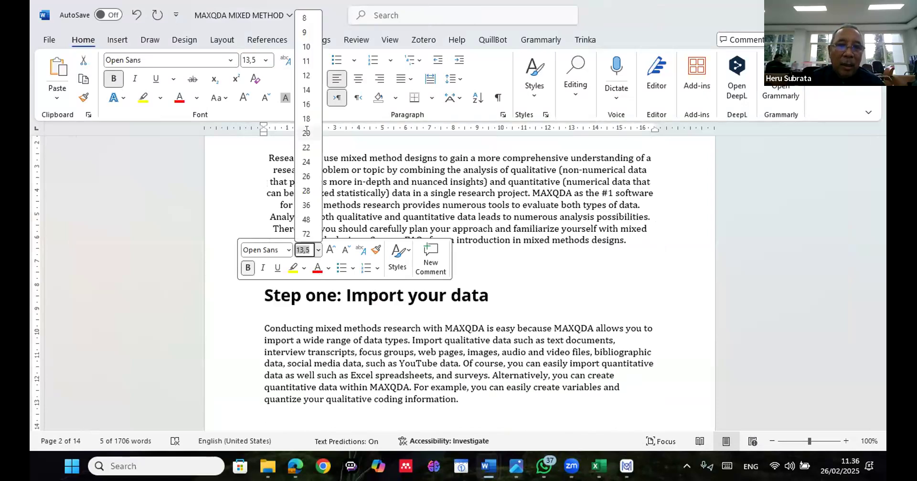
click(306, 134)
click(528, 287)
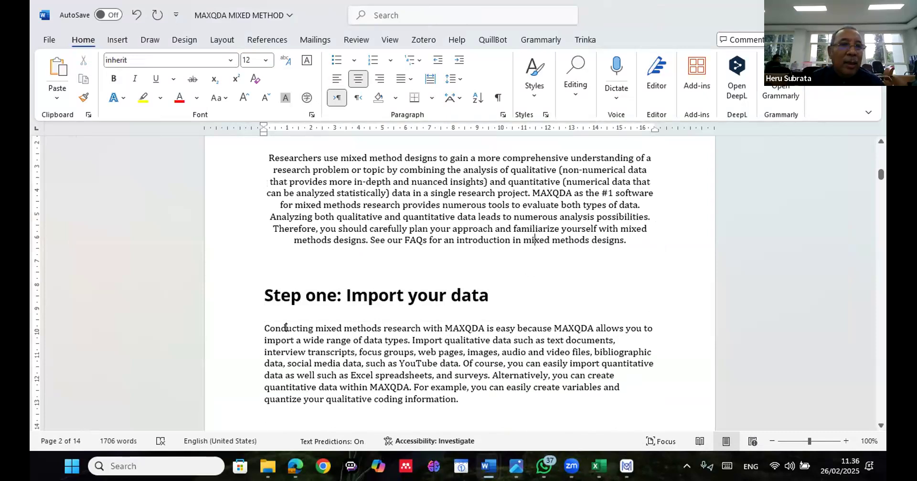
Switch to MAXQDA and point out the Kuisioner, Audio and Video document groups
key(alt+Tab)
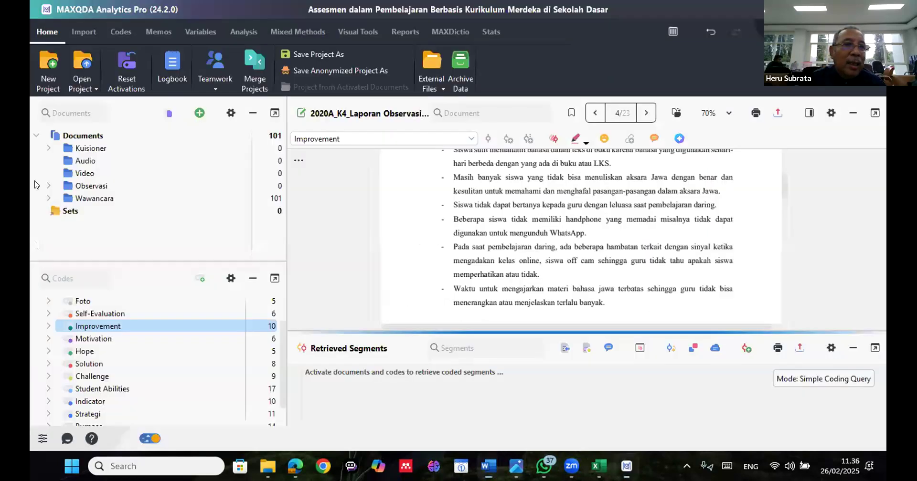
click(72, 150)
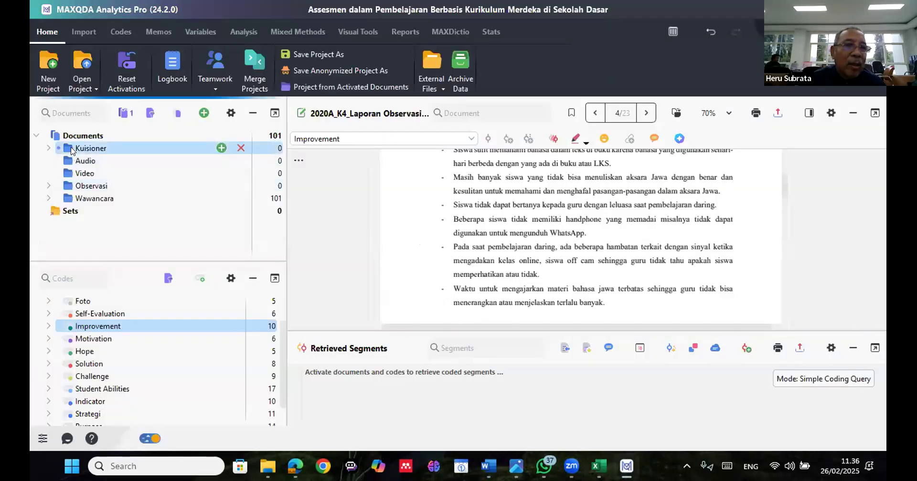
click(84, 161)
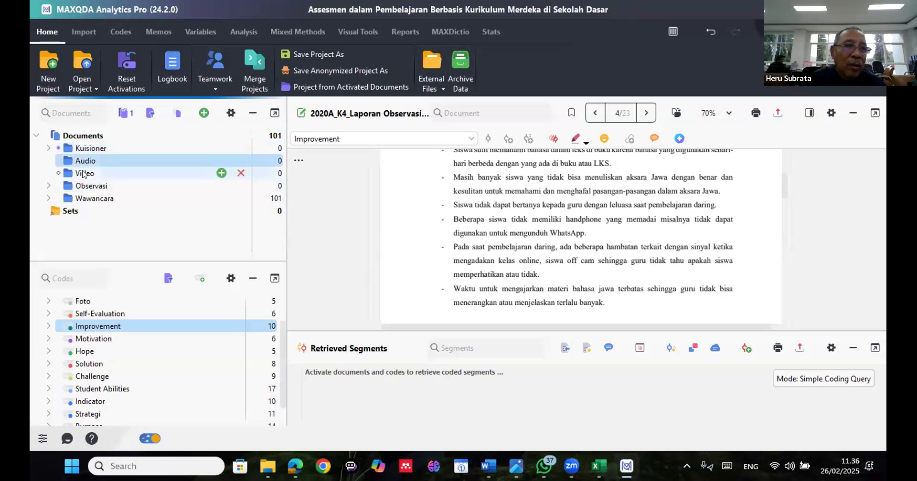
click(84, 174)
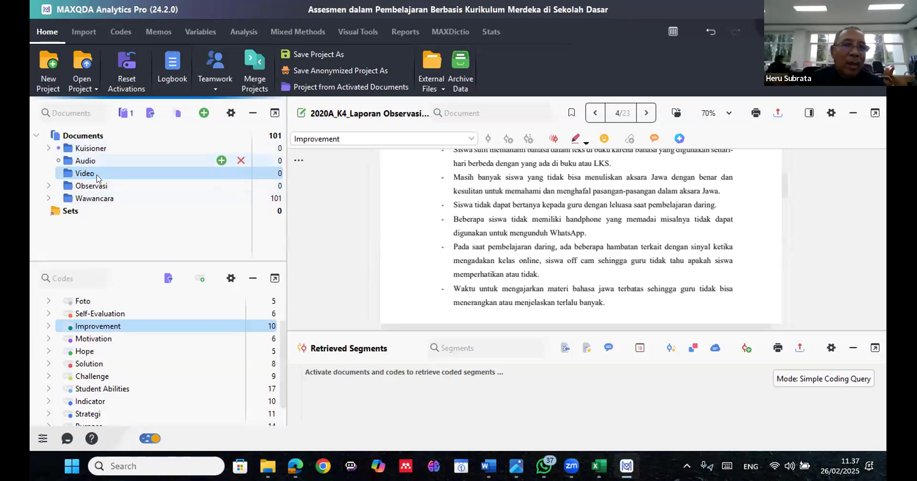
click(93, 150)
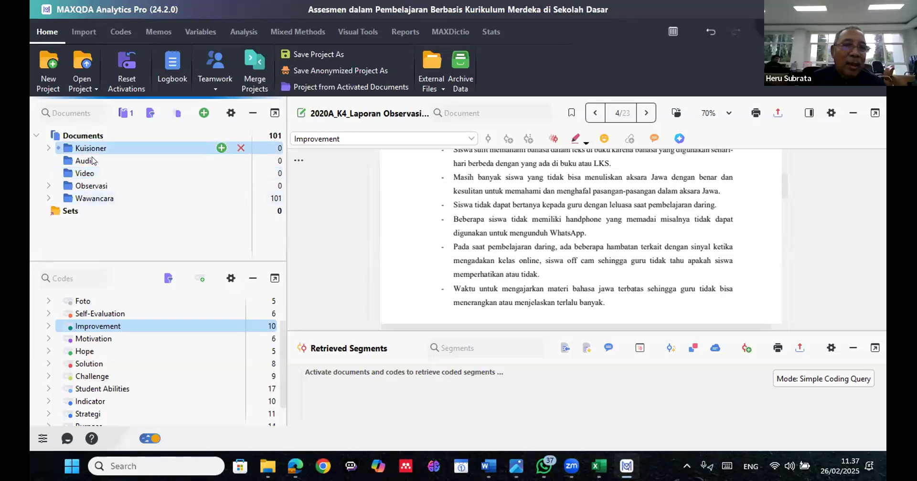
click(100, 174)
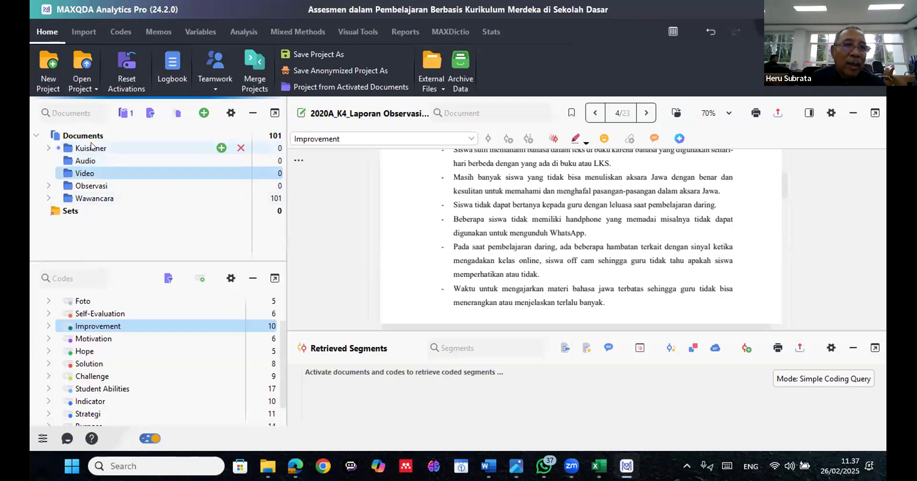
Expand the Kuisioner group and open the document Corpus Efikasi Diri PPG Prajab 2024 [BIN].docx
double_click(91, 147)
click(97, 159)
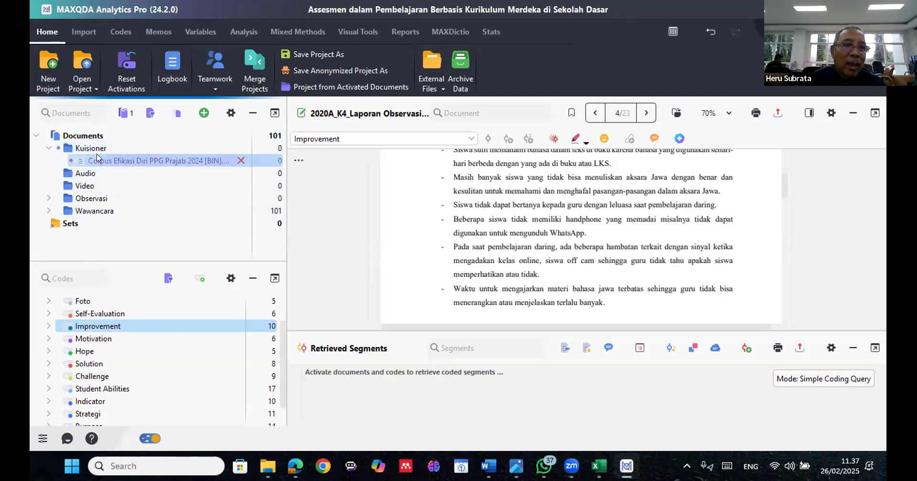
double_click(97, 159)
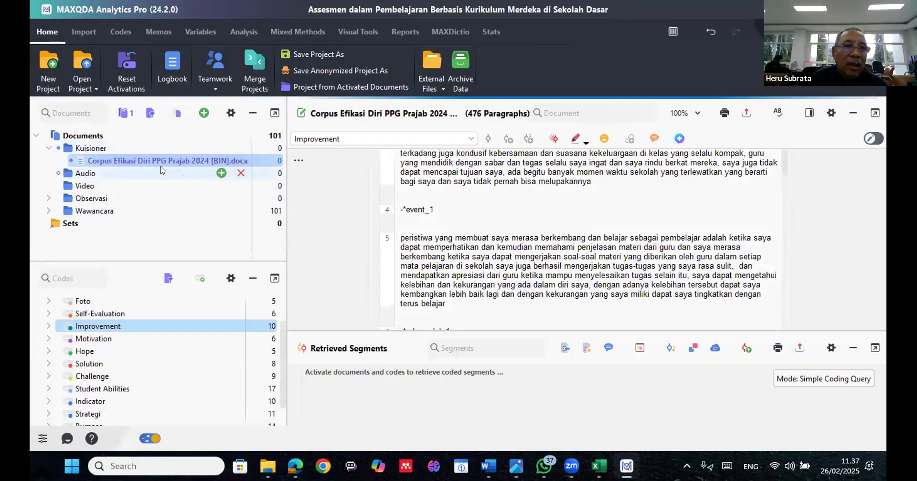
Deactivate the Corpus Efikasi Diri document and collapse the Kuisioner group
click(68, 160)
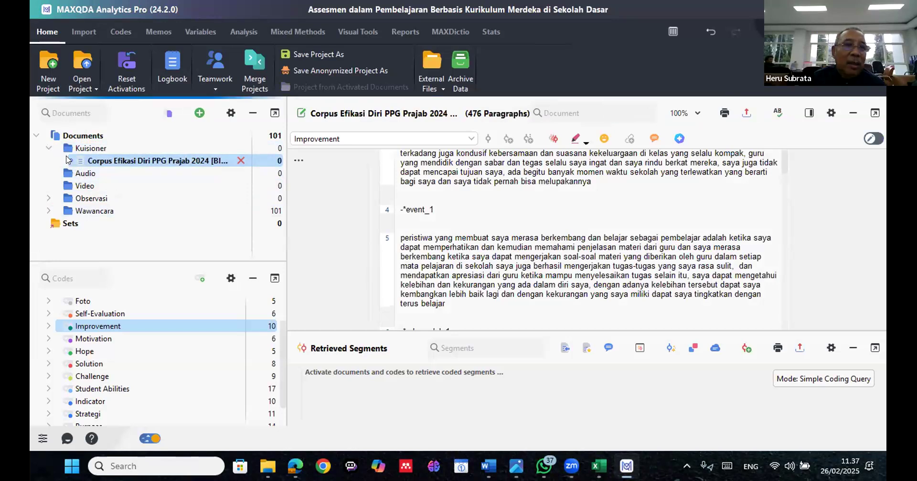
click(66, 149)
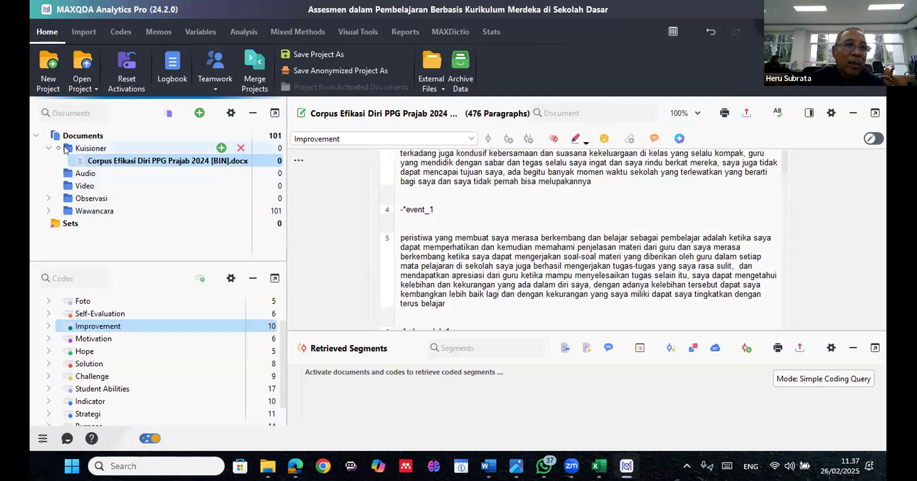
double_click(66, 149)
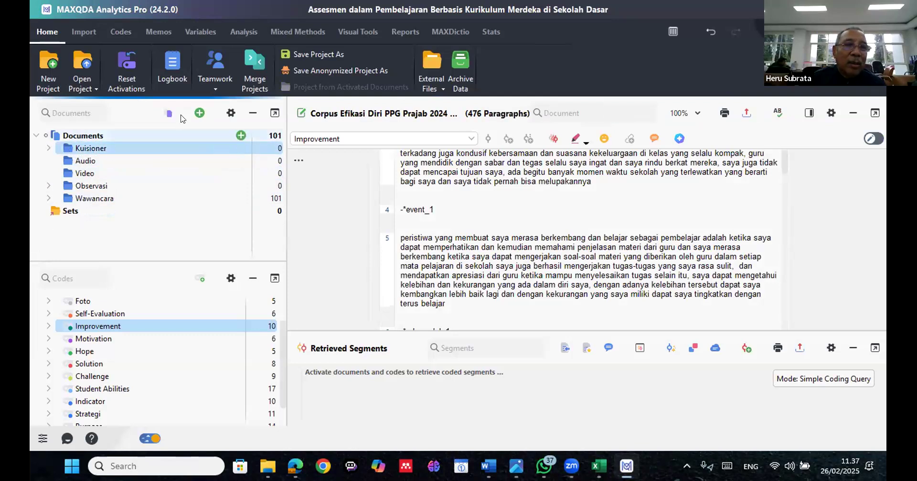
Start importing documents and search the DT128 (F:) drive for "kuisioner"
click(200, 114)
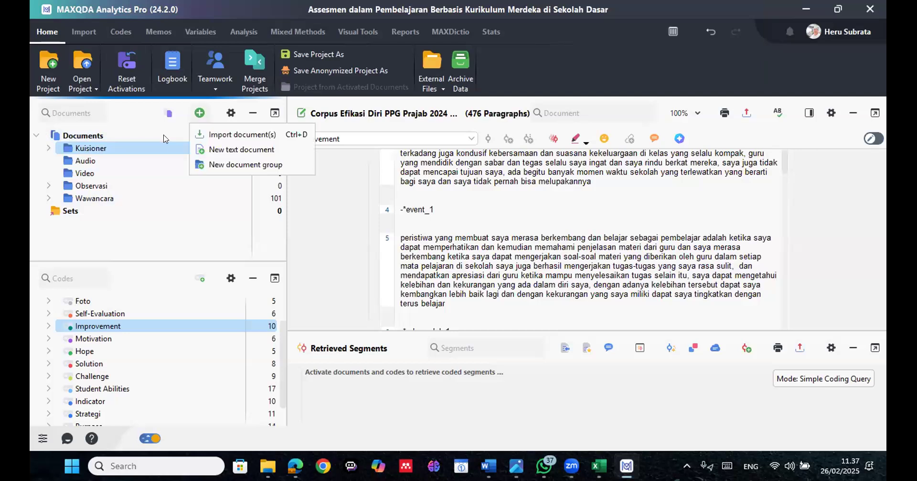
click(185, 115)
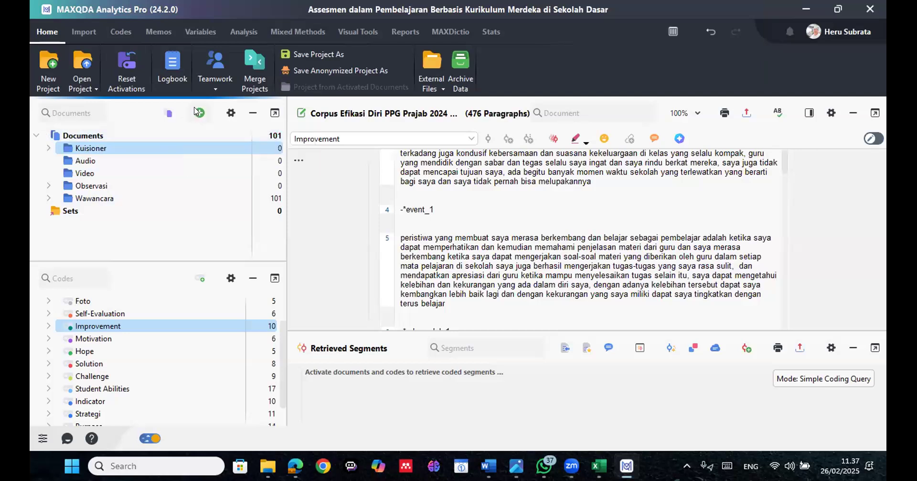
click(198, 113)
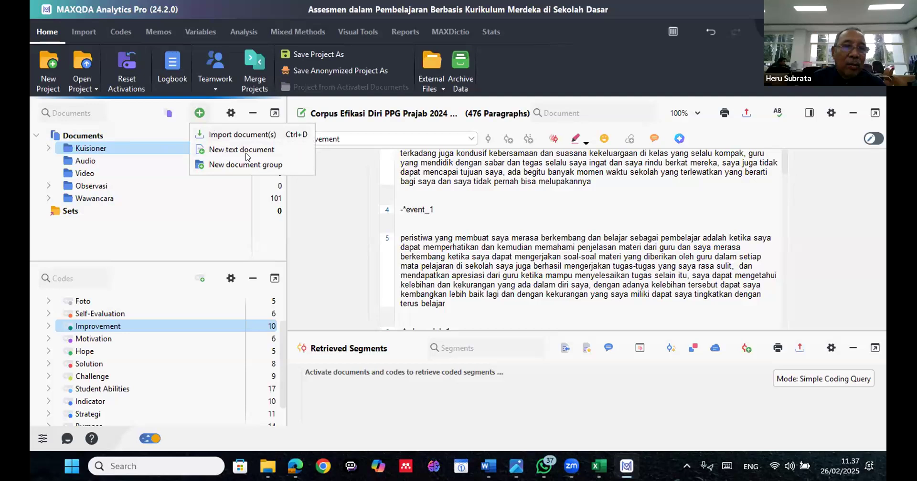
click(242, 135)
click(89, 103)
click(327, 37)
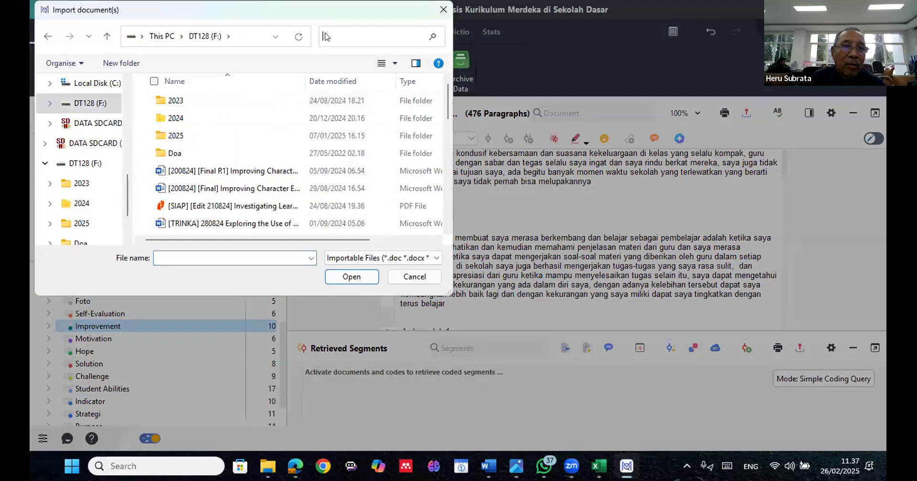
text(kuisioner)
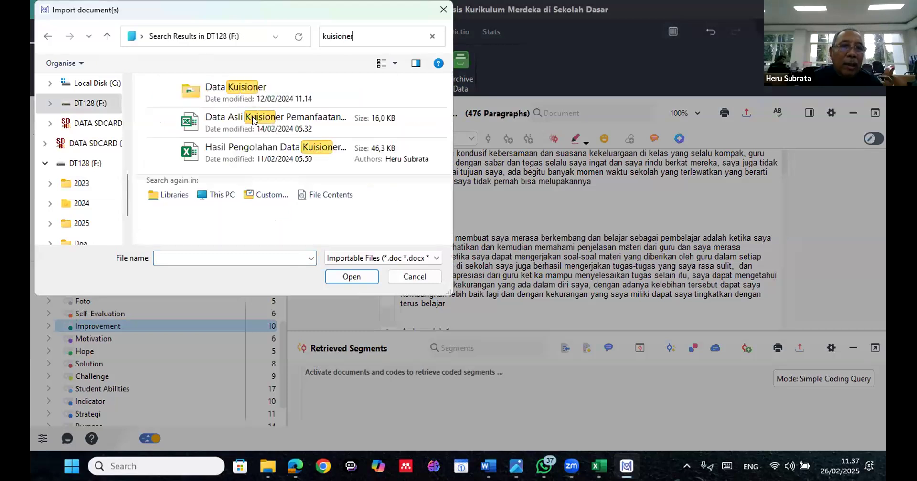
key(Return)
Look through the found files and open the Excel spreadsheet Hasil Pengolahan Data Kuisioner dated 14/03/2024 for import
click(253, 120)
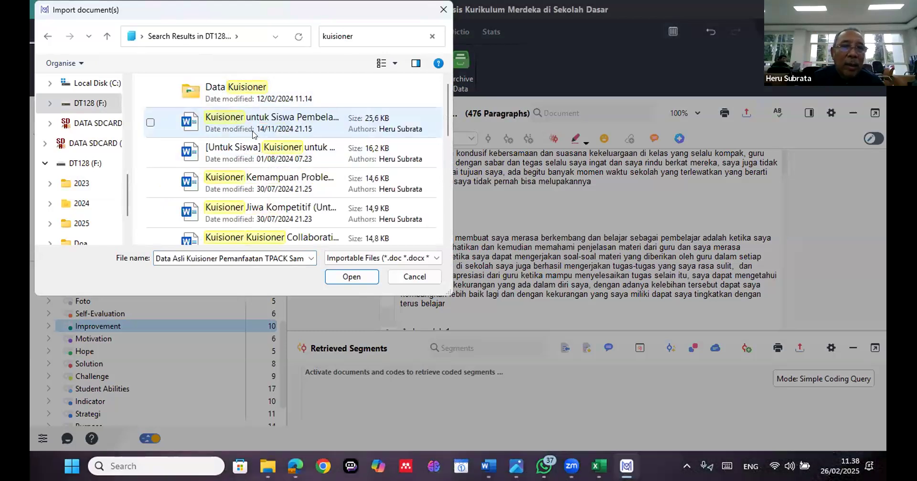
scroll(253, 131, down, 3)
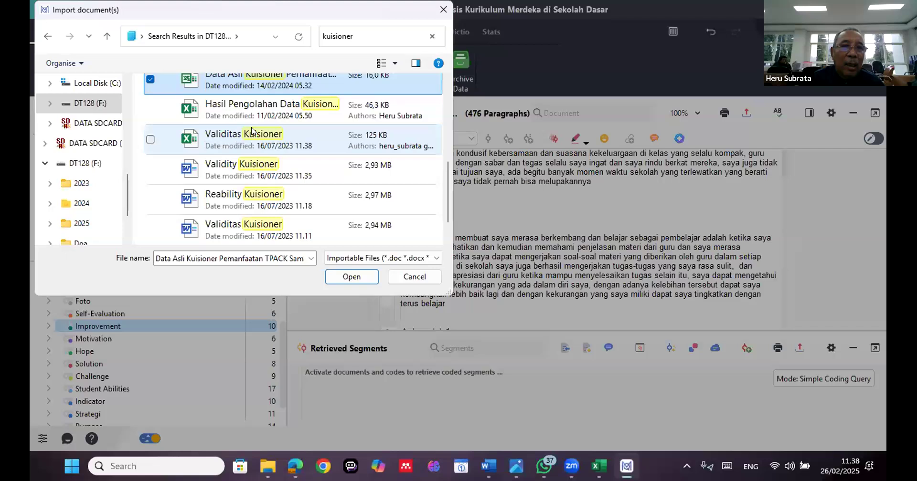
scroll(253, 131, up, 2)
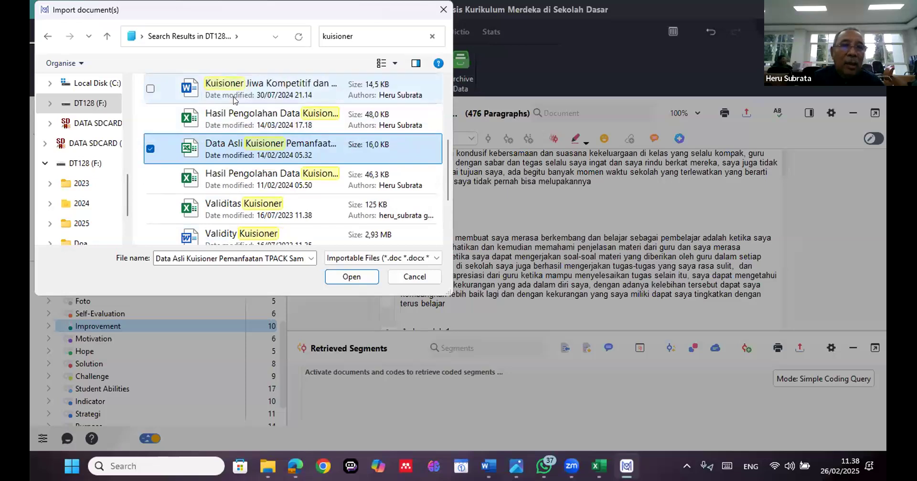
scroll(234, 99, up, 5)
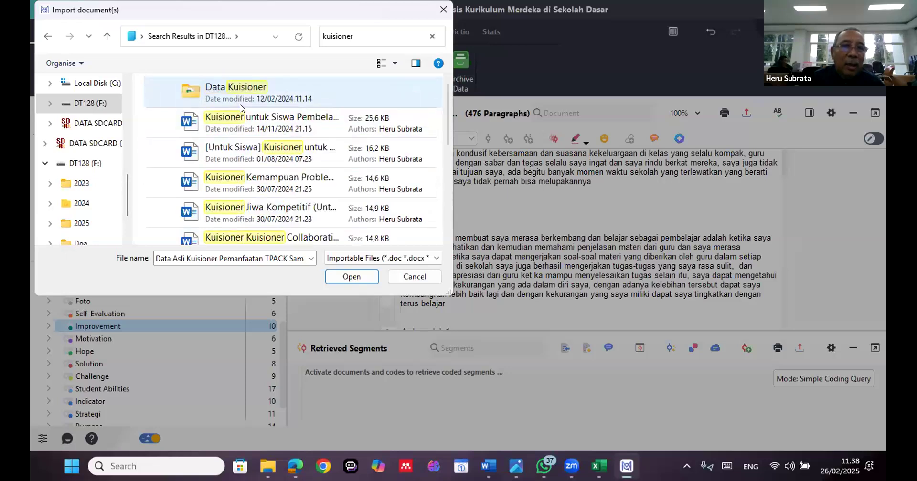
scroll(242, 139, down, 3)
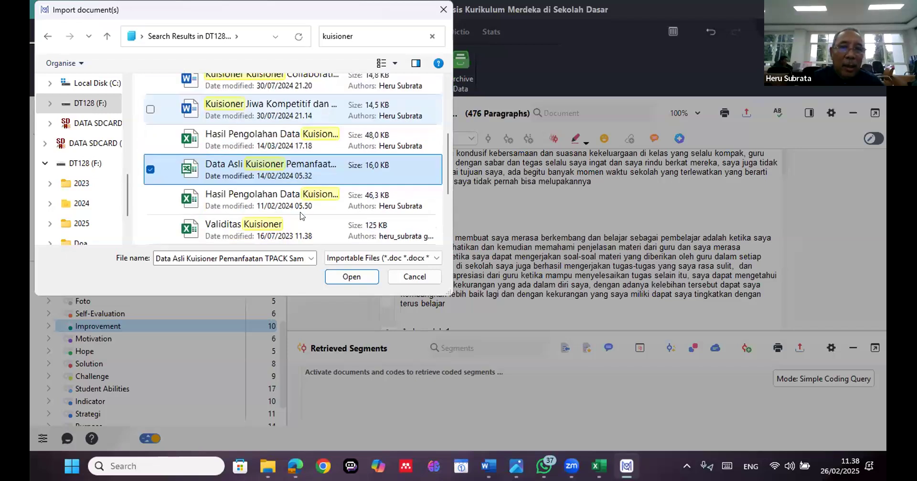
click(242, 140)
click(347, 281)
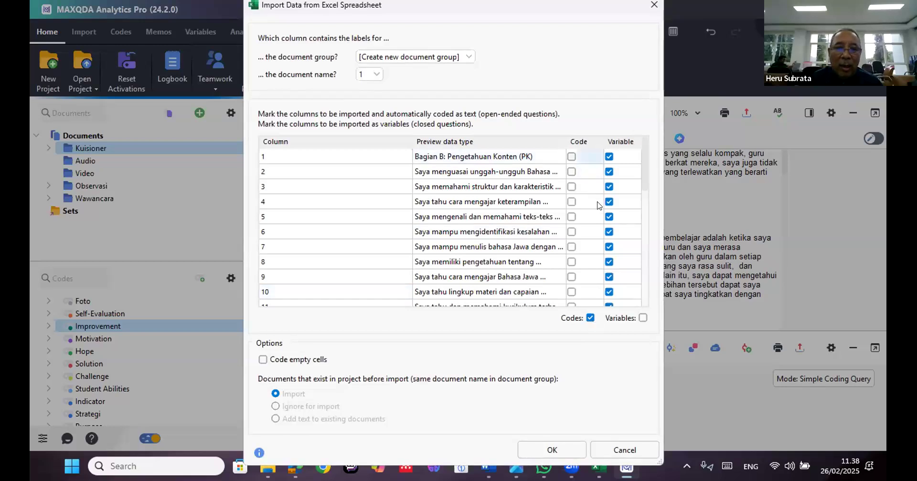
Import all 31 spreadsheet columns as text variables into a new document group, with document names from column 1, and close the import report
scroll(599, 205, down, 7)
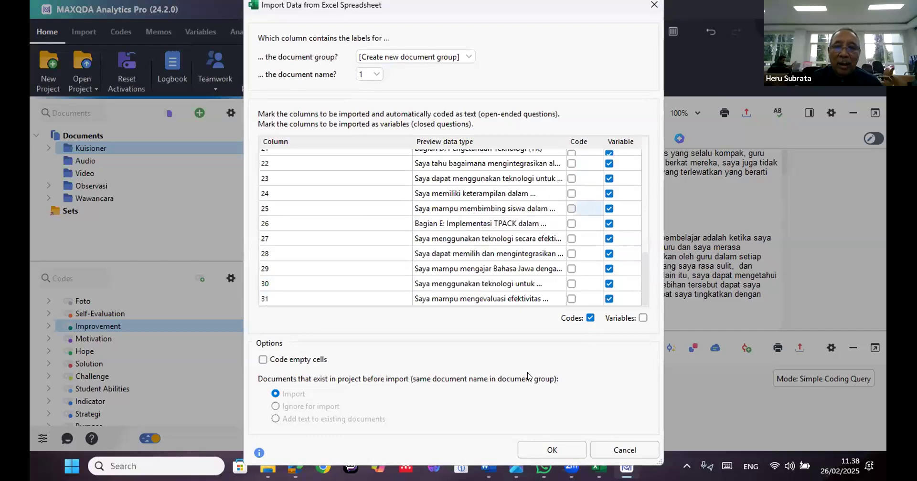
scroll(528, 376, up, 5)
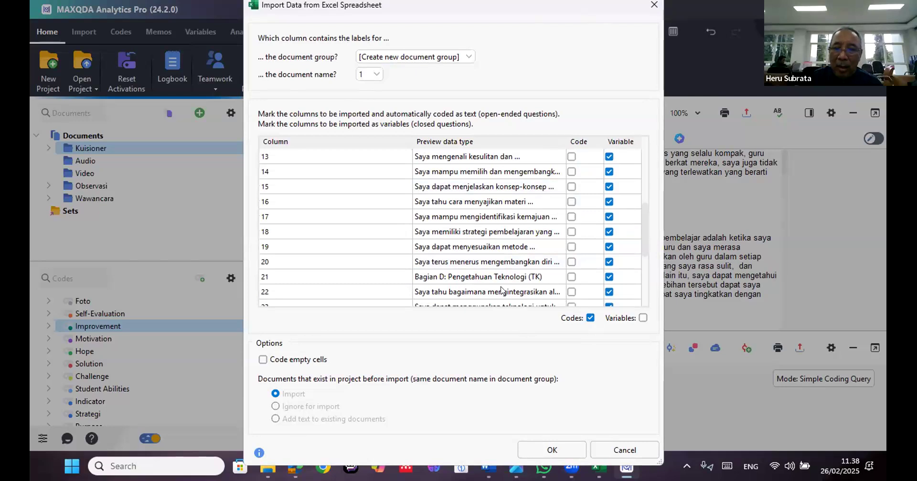
click(558, 447)
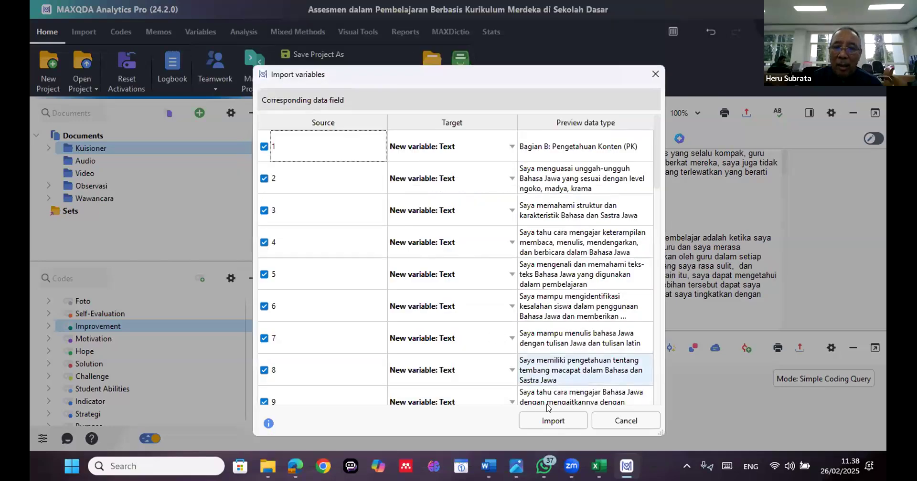
click(551, 419)
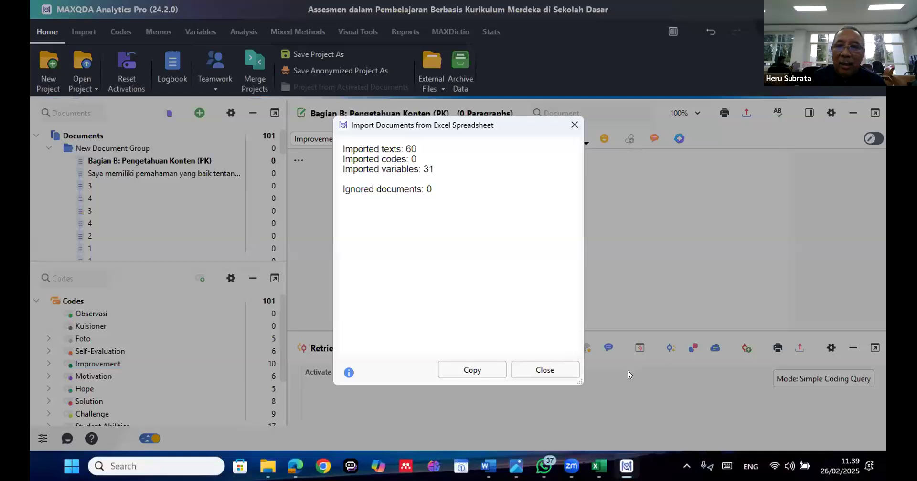
click(525, 369)
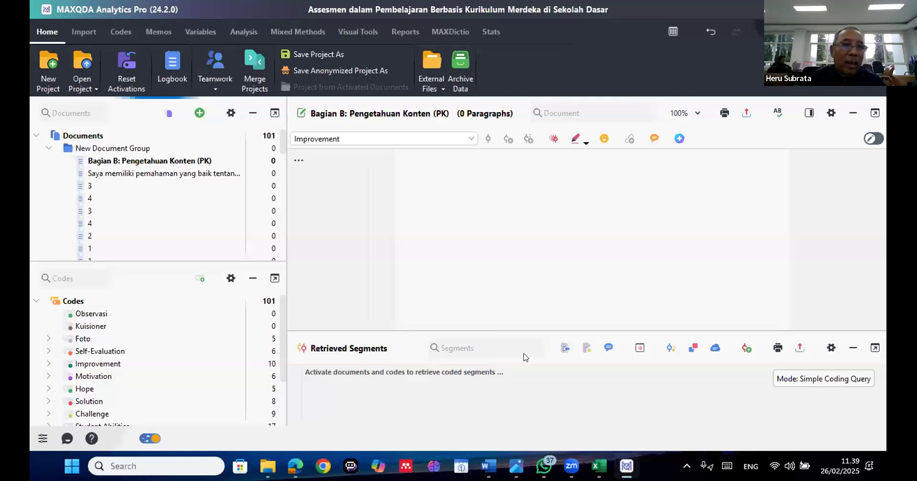
Review the documents imported into New Document Group, opening some of them and browsing to the end of the group
click(186, 176)
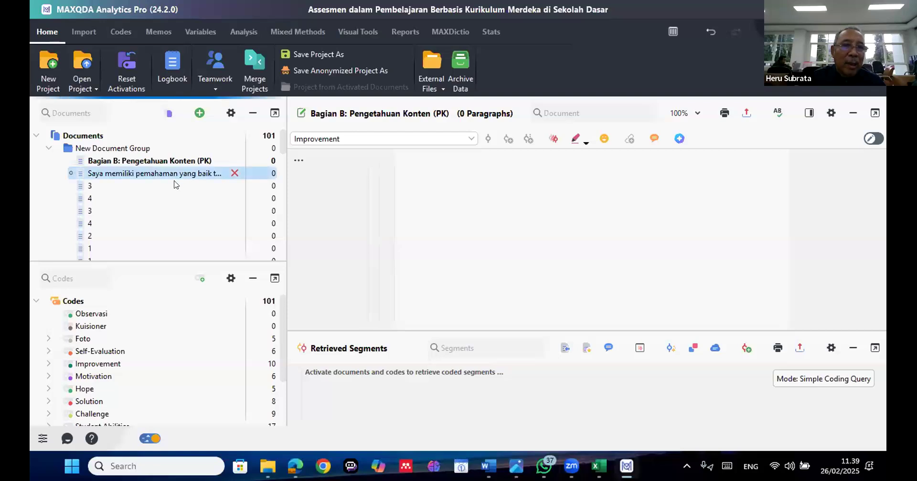
click(176, 186)
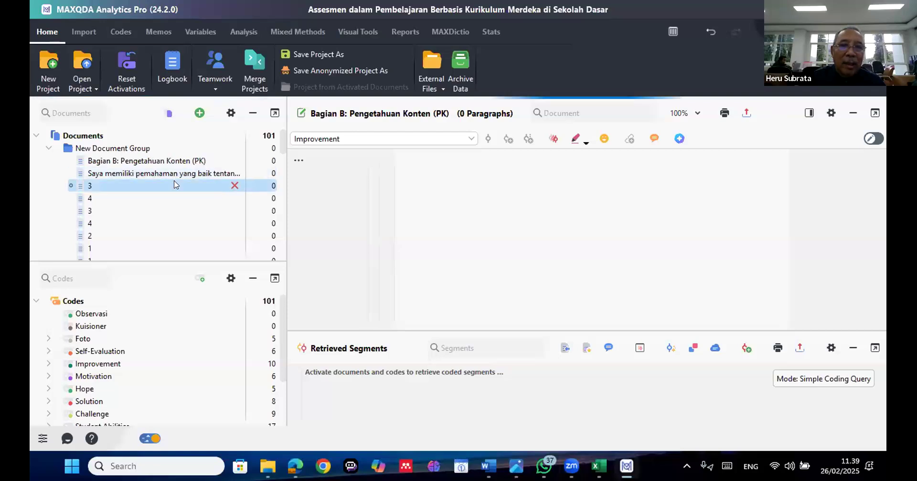
click(156, 198)
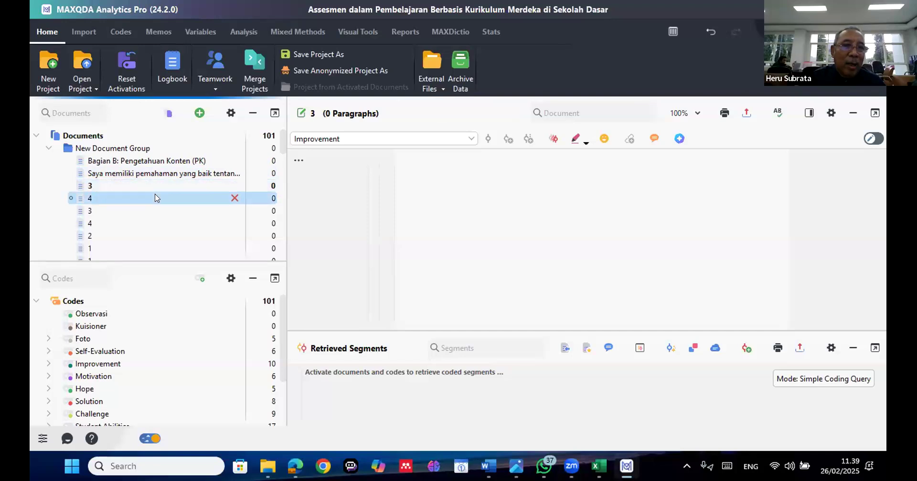
scroll(164, 204, down, 2)
scroll(163, 208, down, 10)
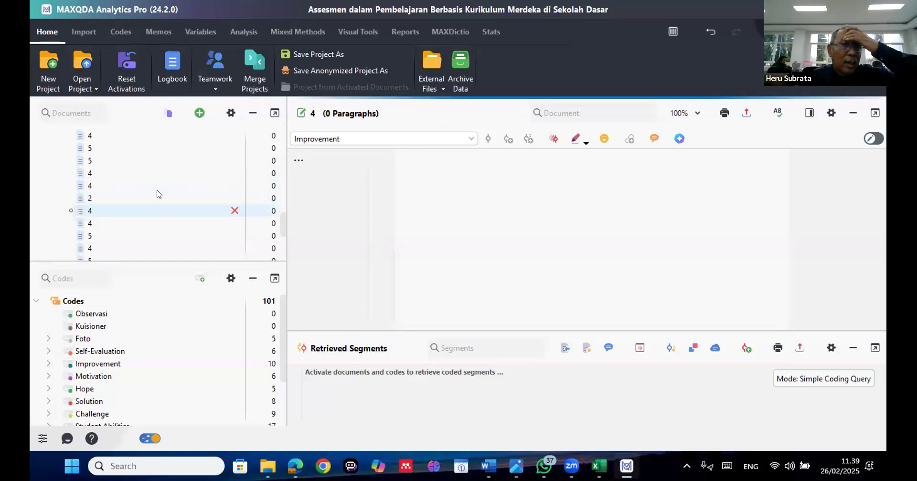
scroll(158, 188, down, 5)
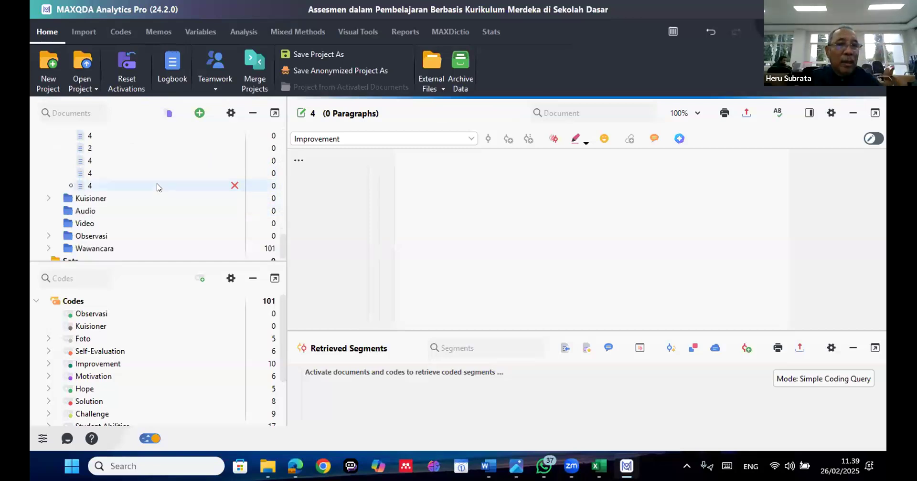
Open the documents Bagian B: Pengetahuan Konten (PK) and Saya memiliki pemahaman yang baik in New Document Group, and collapse the group
scroll(149, 163, up, 3)
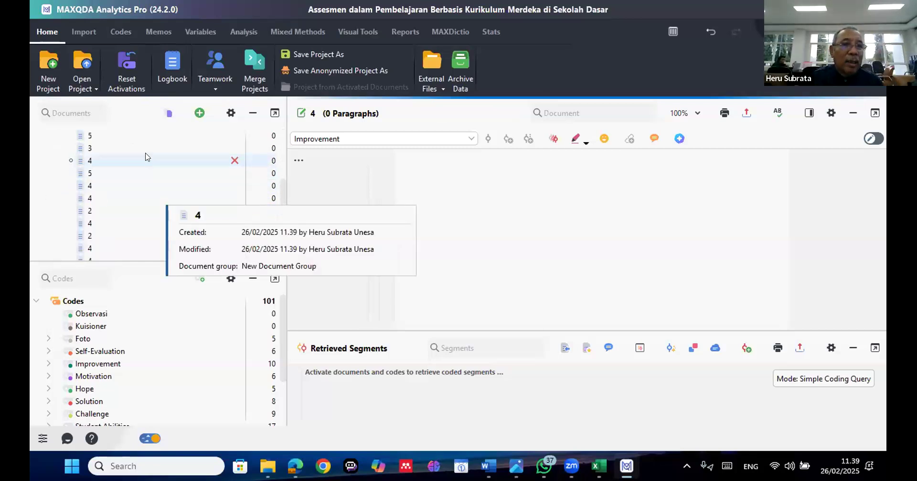
scroll(145, 156, up, 3)
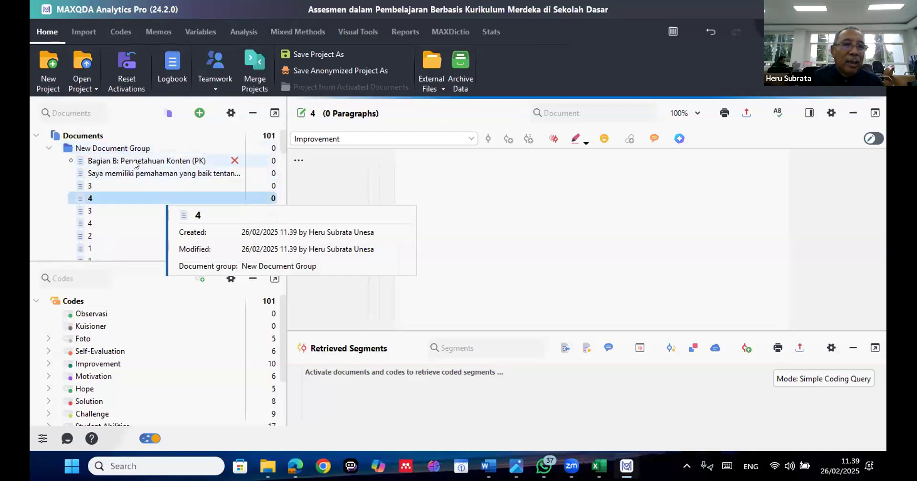
double_click(135, 163)
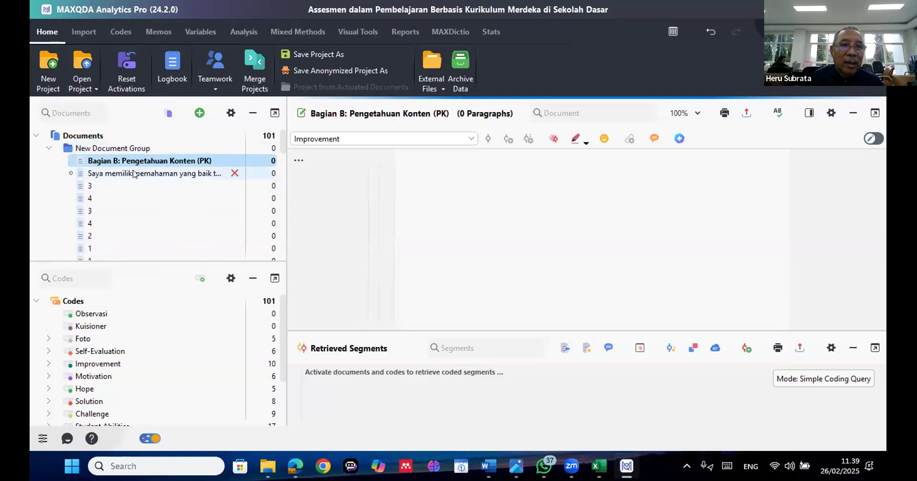
double_click(134, 174)
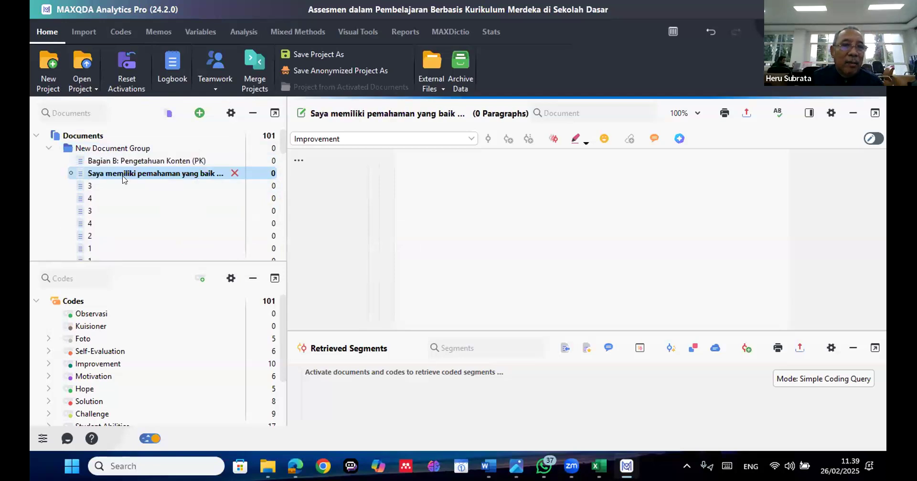
click(51, 149)
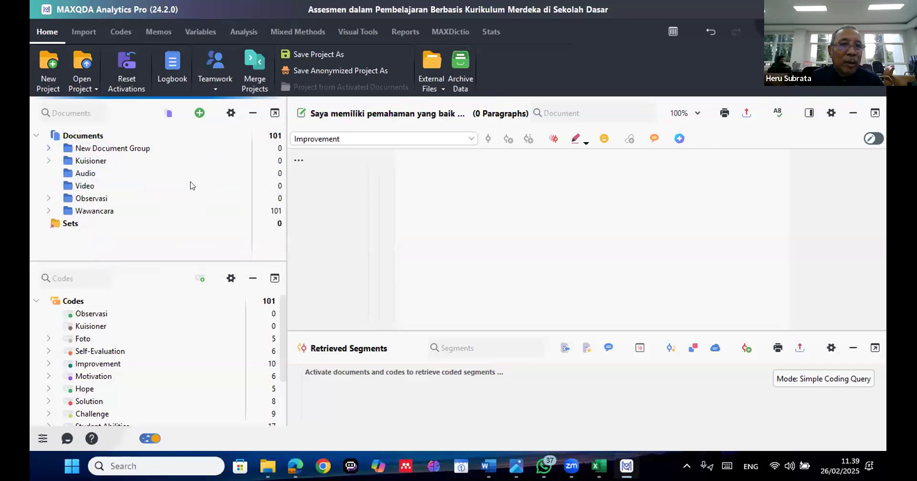
Expand the Kuisioner document group and open its document Corpus Efikasi Diri PPG Prajab 2024 [BIN].docx
click(140, 151)
click(138, 148)
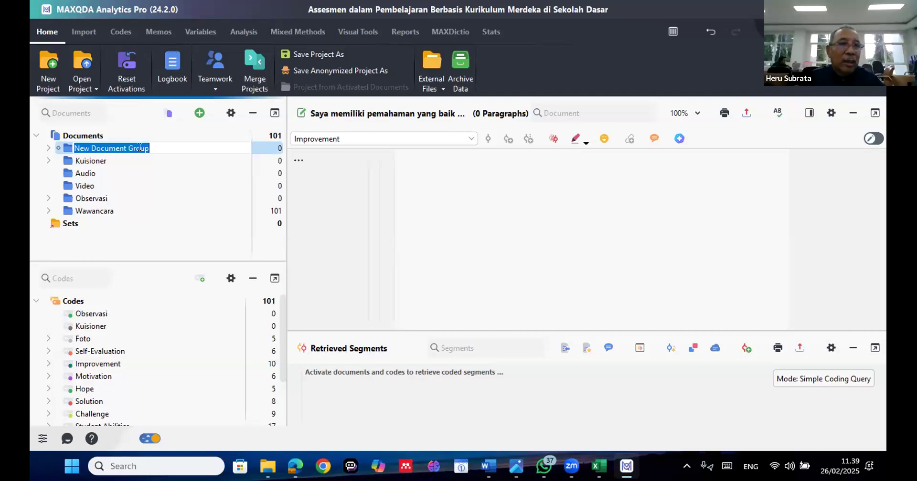
double_click(133, 161)
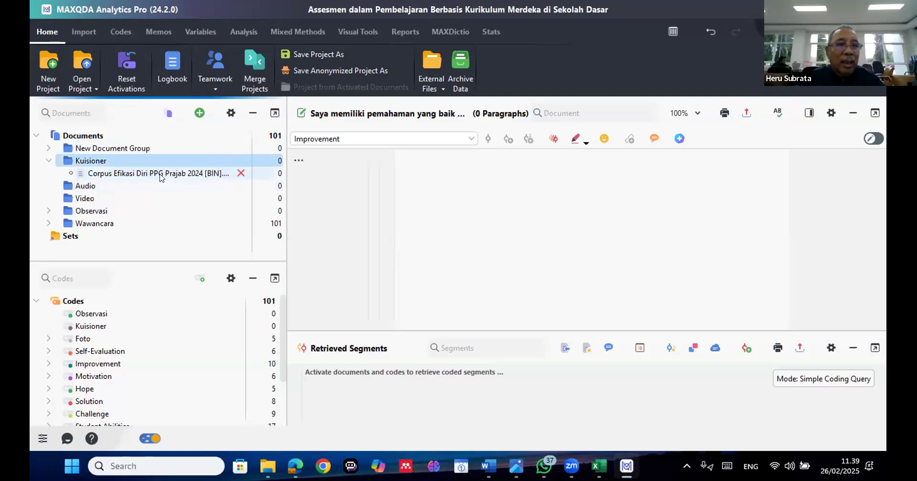
click(161, 175)
double_click(161, 176)
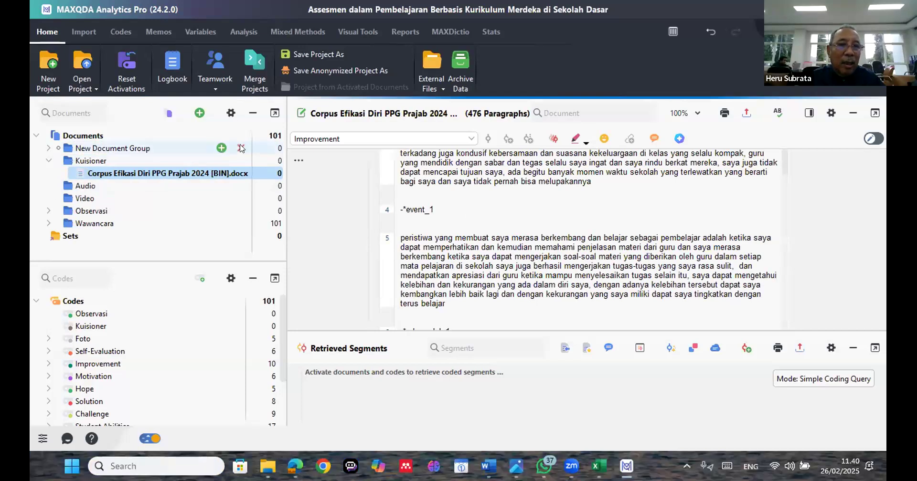
Delete New Document Group with its imported documents from the project and collapse the Kuisioner group
click(241, 149)
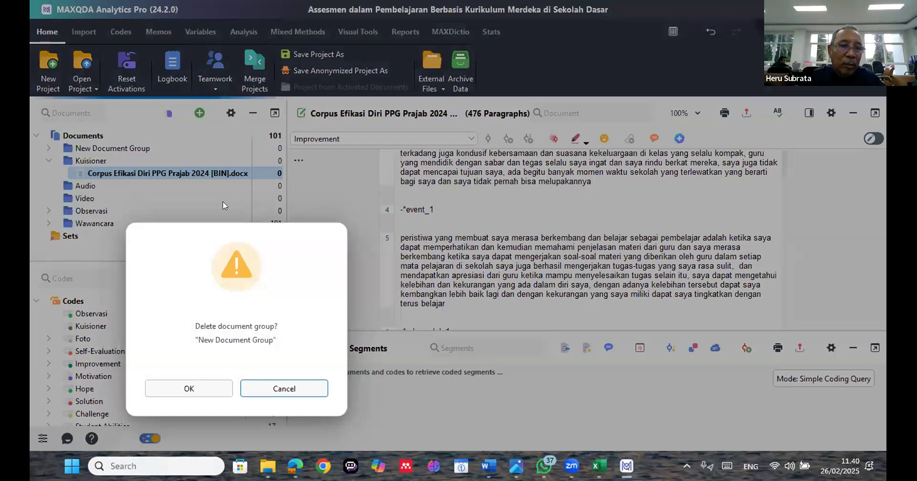
click(177, 377)
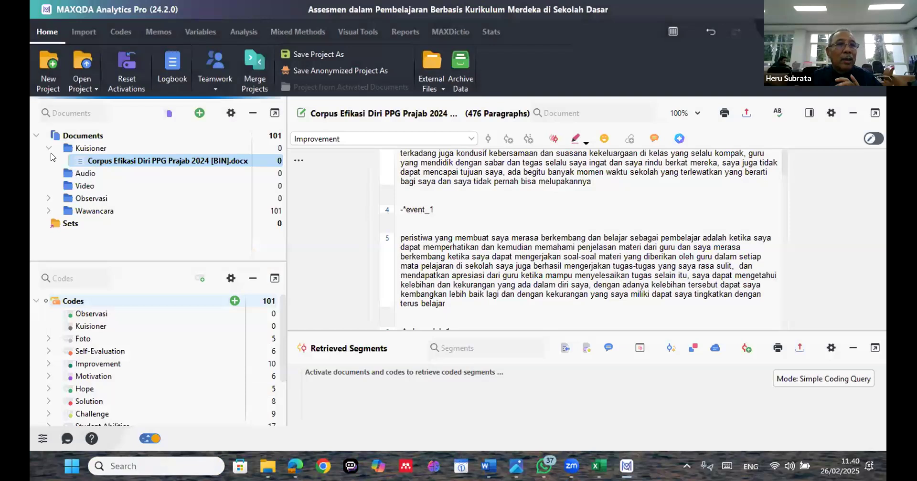
click(49, 148)
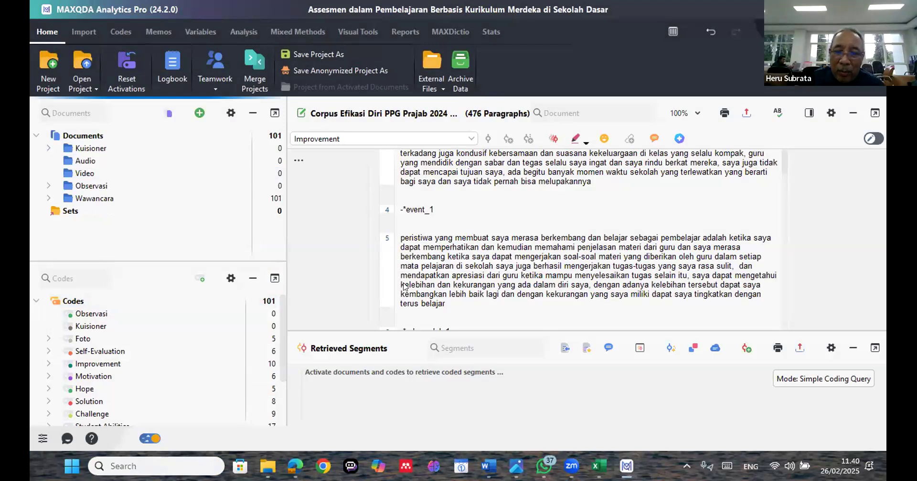
Switch to the Word document Session Highlights_Mixed Method with MAXQDA and view its qualitative and quantitative analysis overview
mouse_move(488, 467)
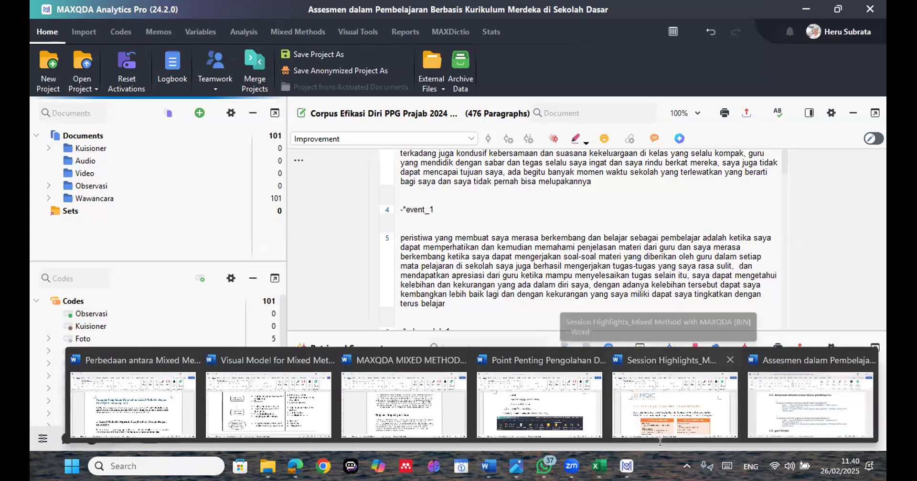
click(661, 437)
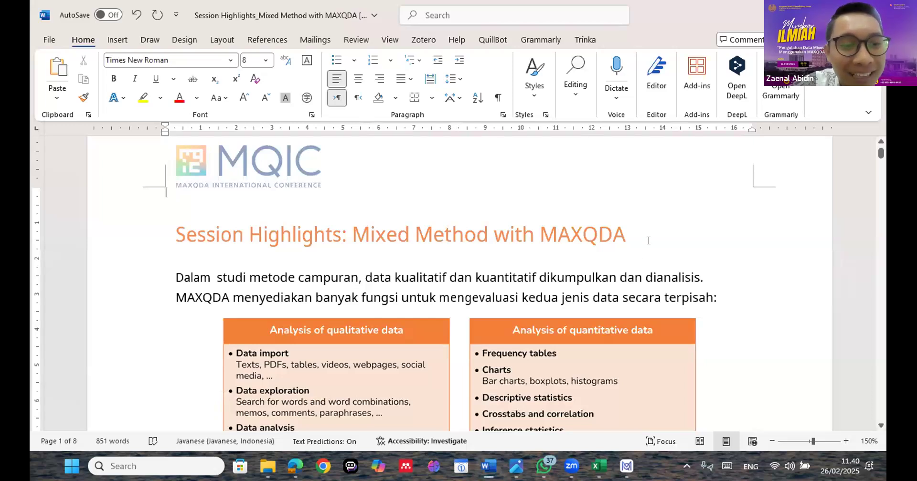
scroll(648, 241, down, 2)
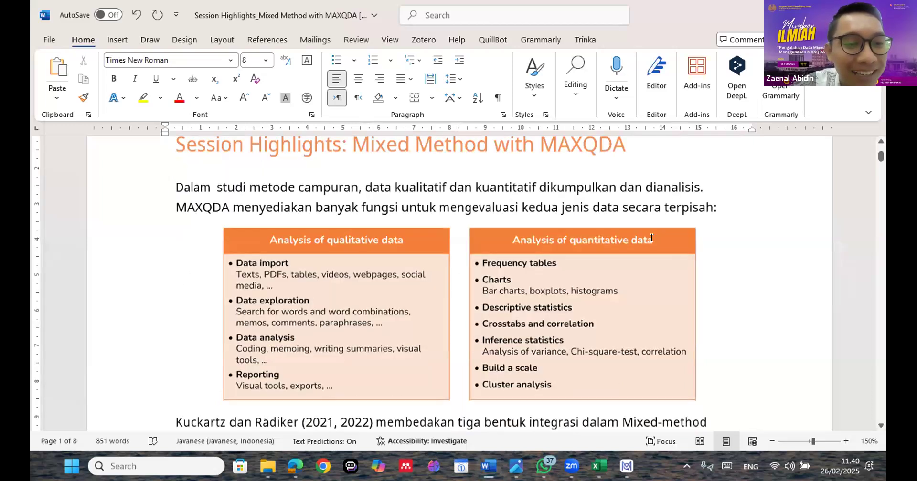
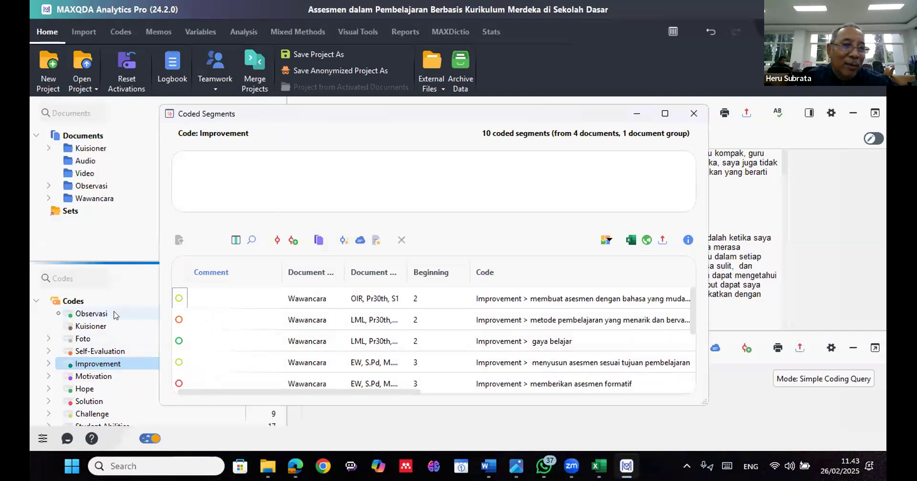
Expand the Wawancara document group, open its interview documents Ss and EW, and select the root of the code system
double_click(101, 204)
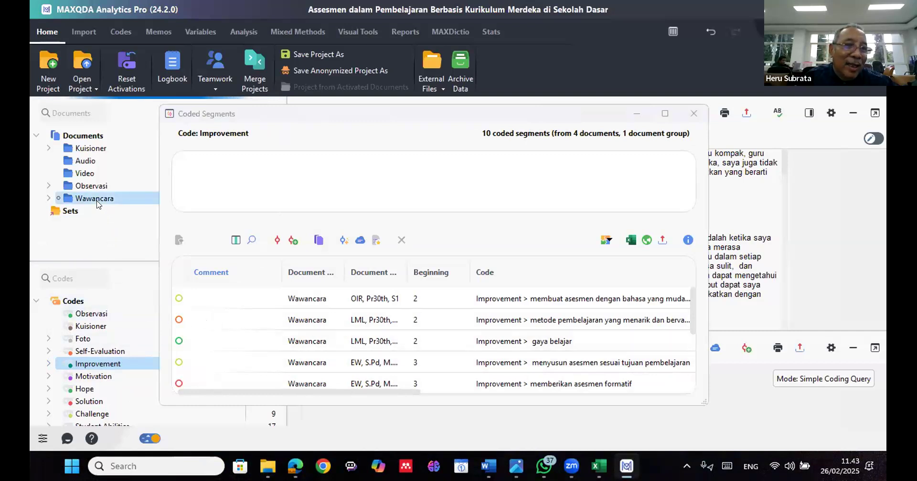
double_click(102, 210)
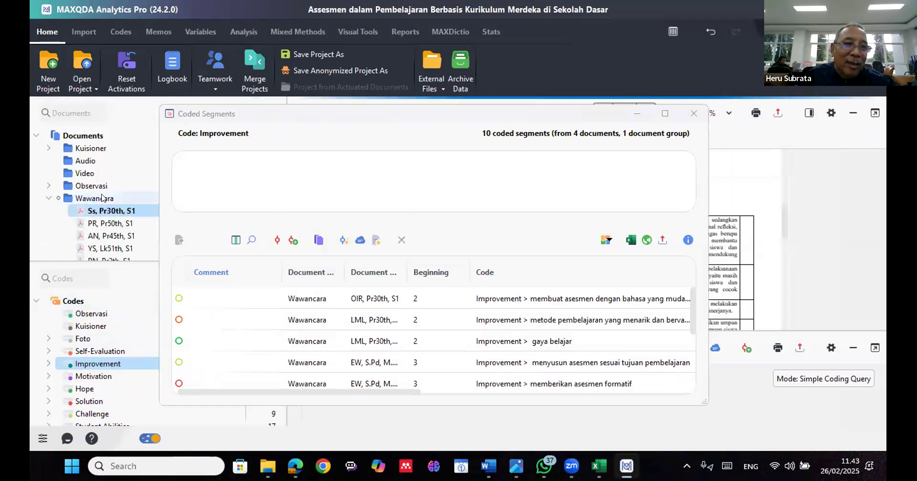
scroll(102, 199, down, 2)
click(106, 225)
double_click(106, 224)
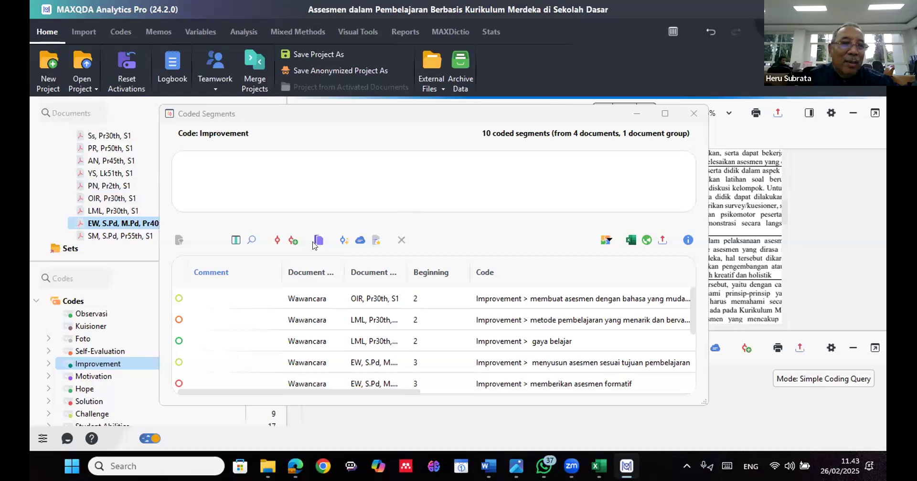
click(75, 361)
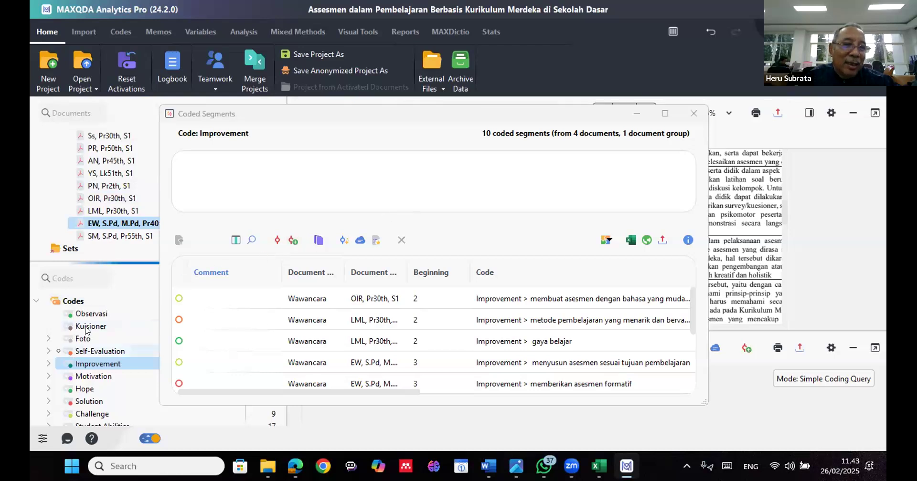
click(75, 302)
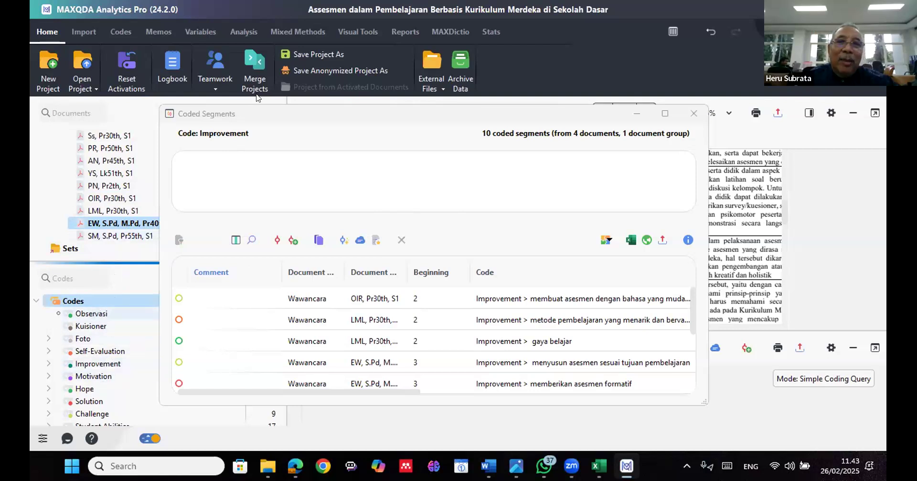
Open the MAXDictio dictionary and add Category 1 and Category 2 to the <Standard> dictionary
click(438, 30)
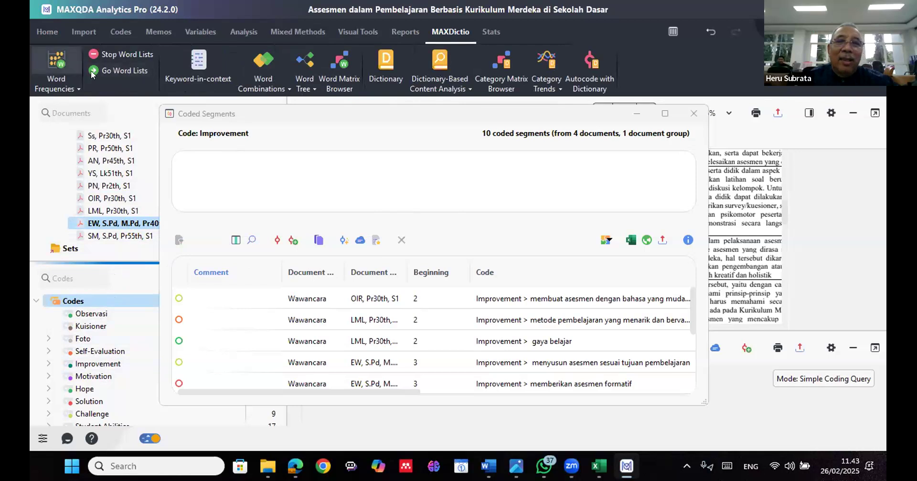
click(386, 66)
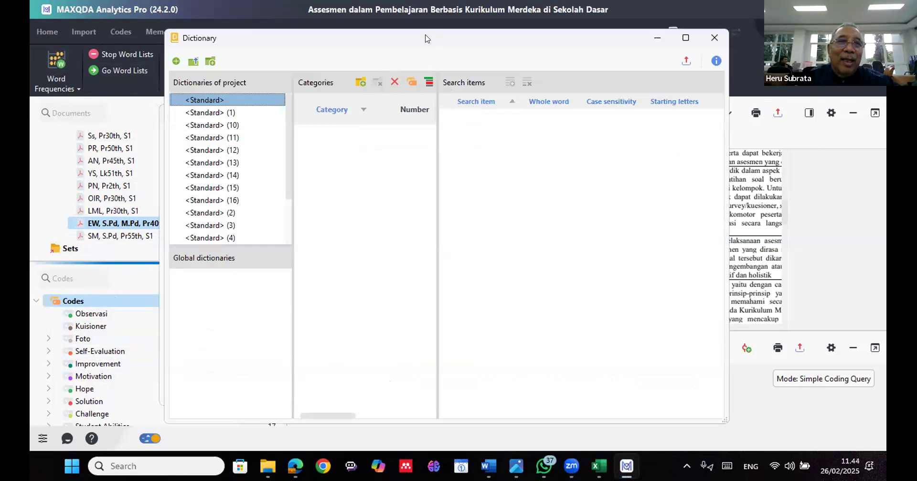
drag(425, 35, 340, 17)
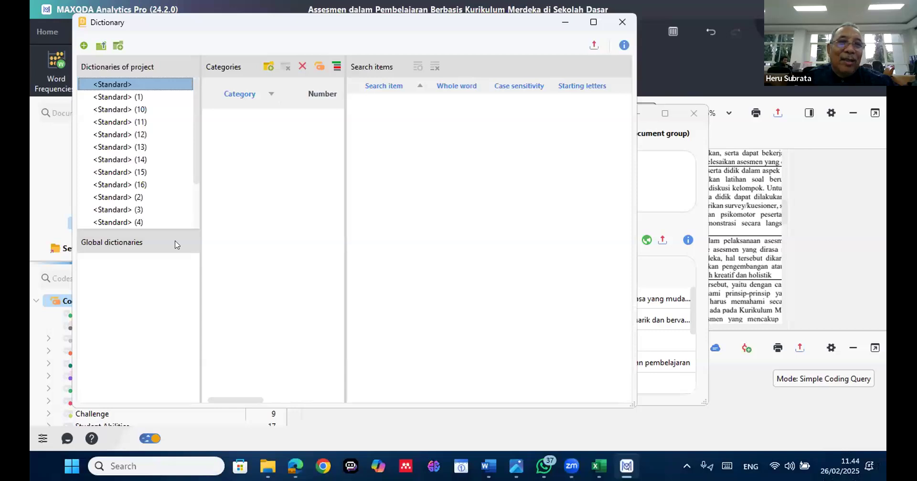
click(252, 90)
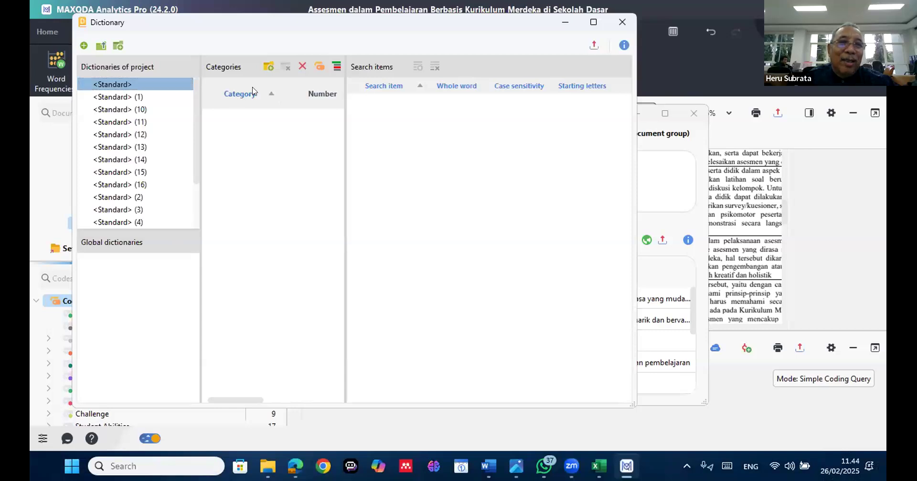
click(256, 94)
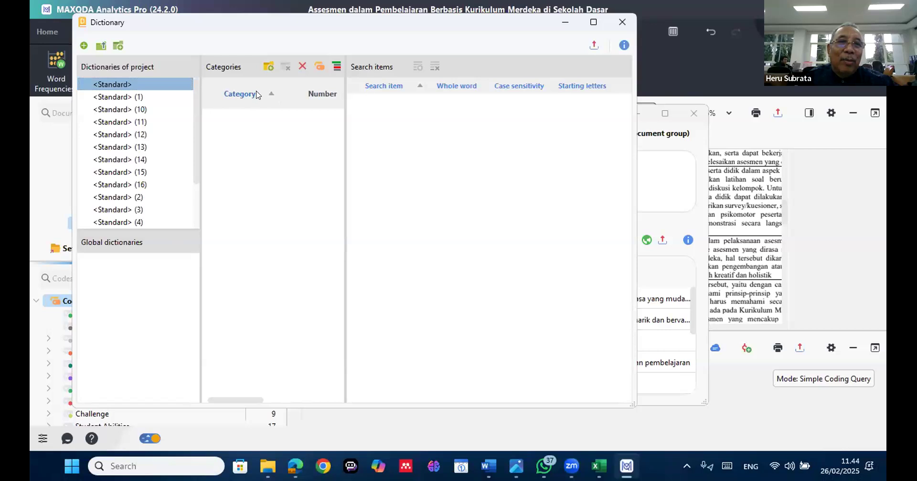
click(268, 67)
click(268, 67)
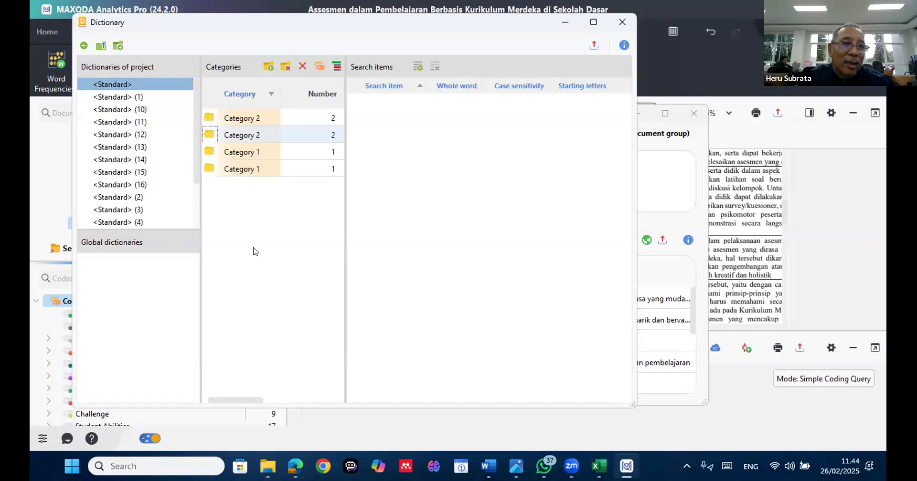
click(457, 90)
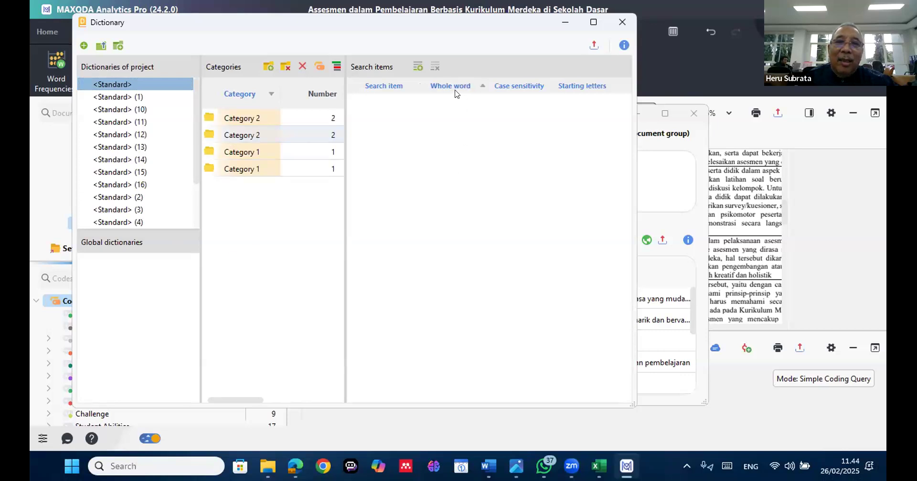
click(396, 82)
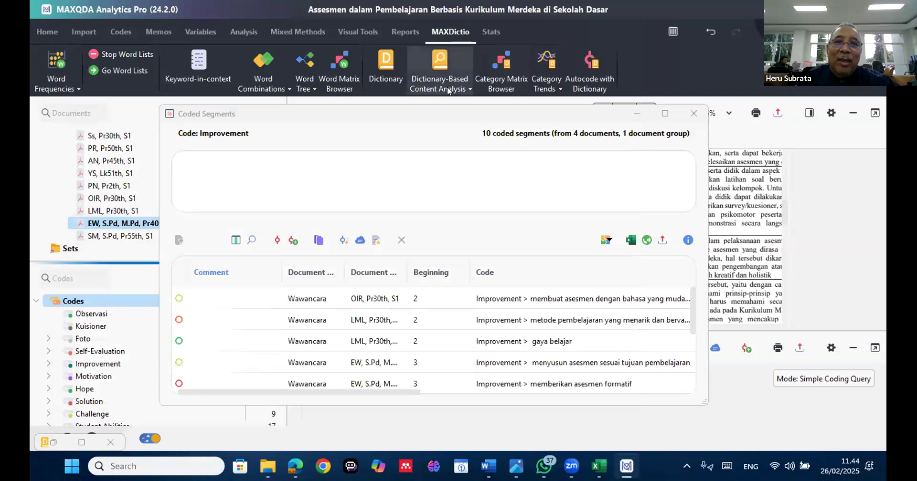
Try to run a Dictionary-Based Content Analysis
click(449, 90)
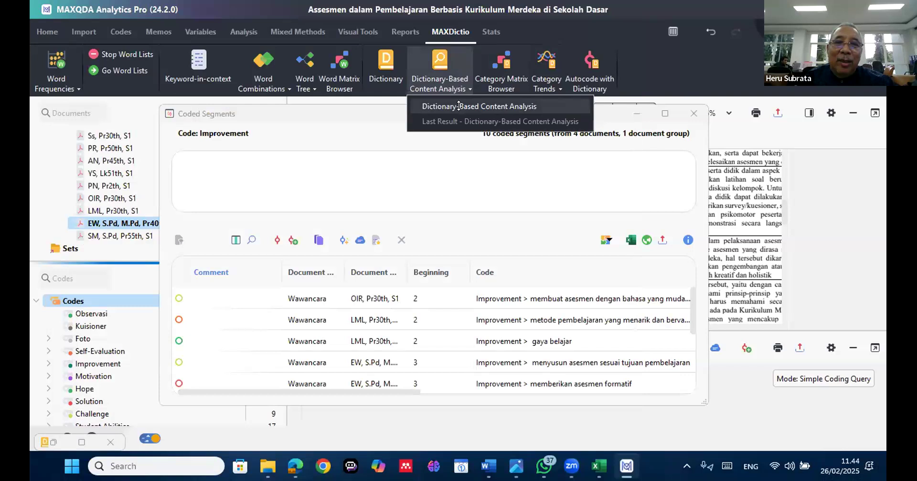
click(461, 106)
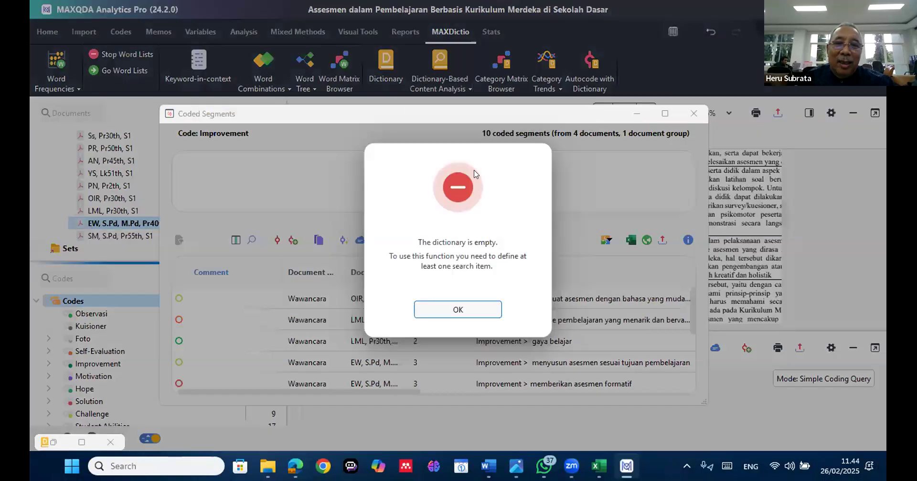
click(463, 306)
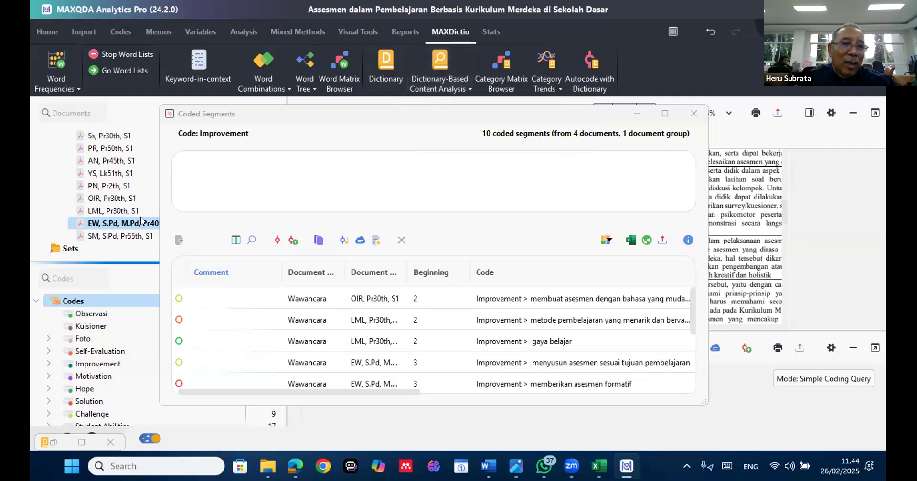
Display the coded segments of the Self-Evaluation code and view the options available for this code
click(91, 317)
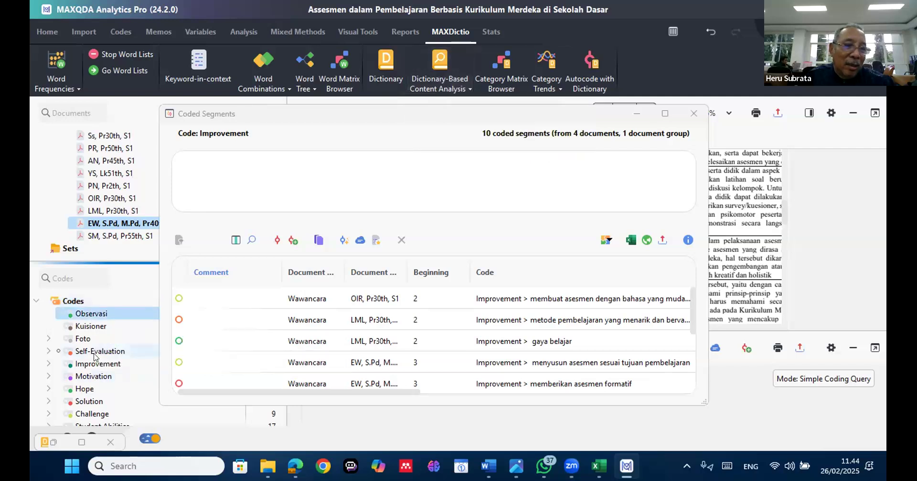
click(95, 354)
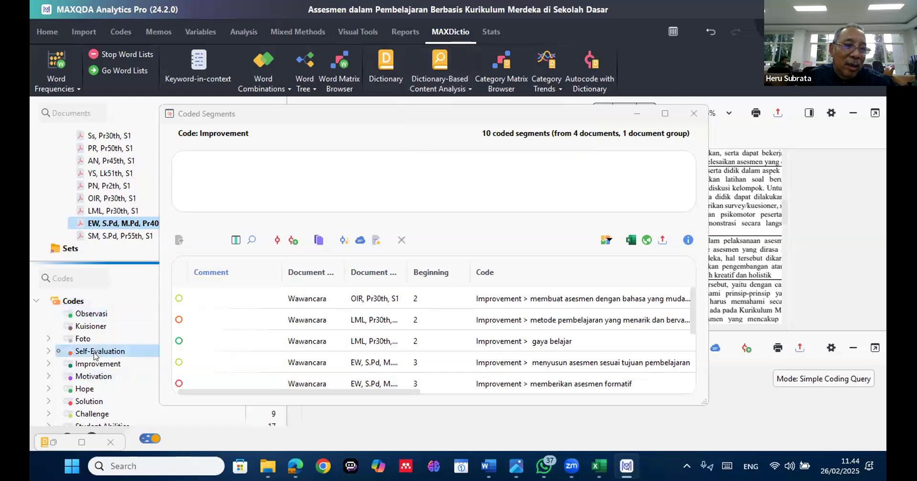
right_click(96, 353)
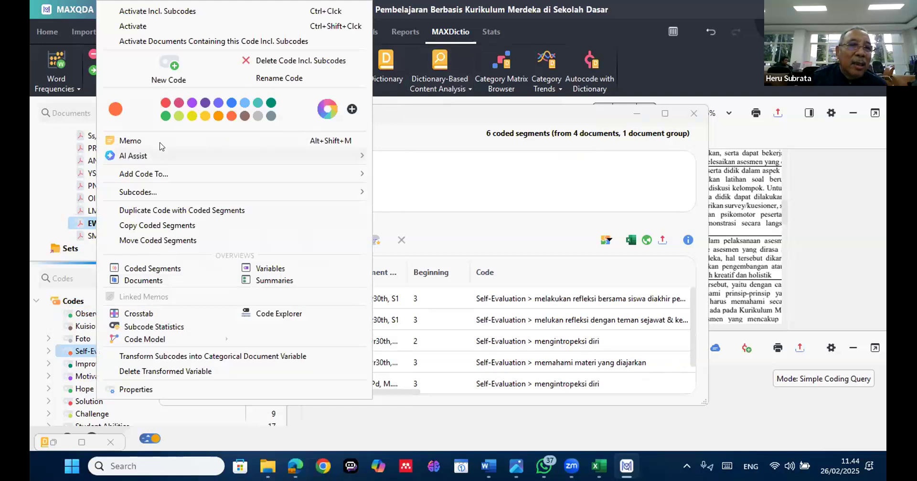
mouse_move(156, 157)
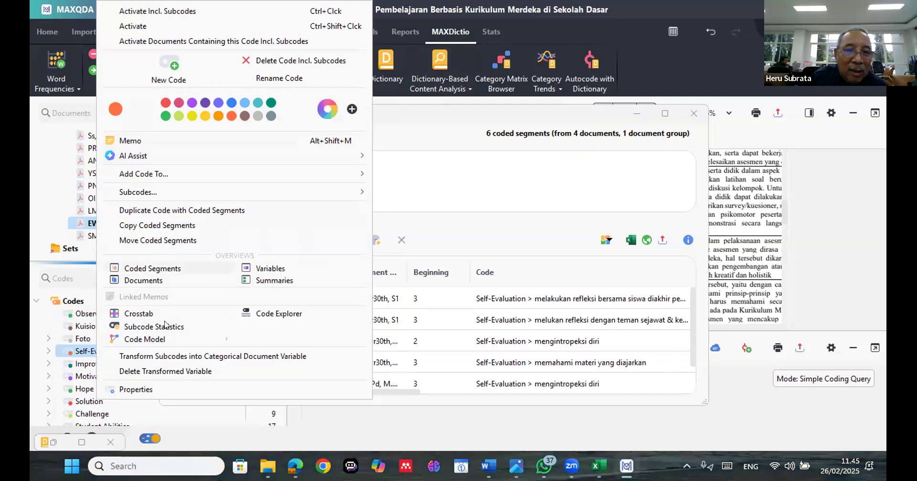
mouse_move(194, 348)
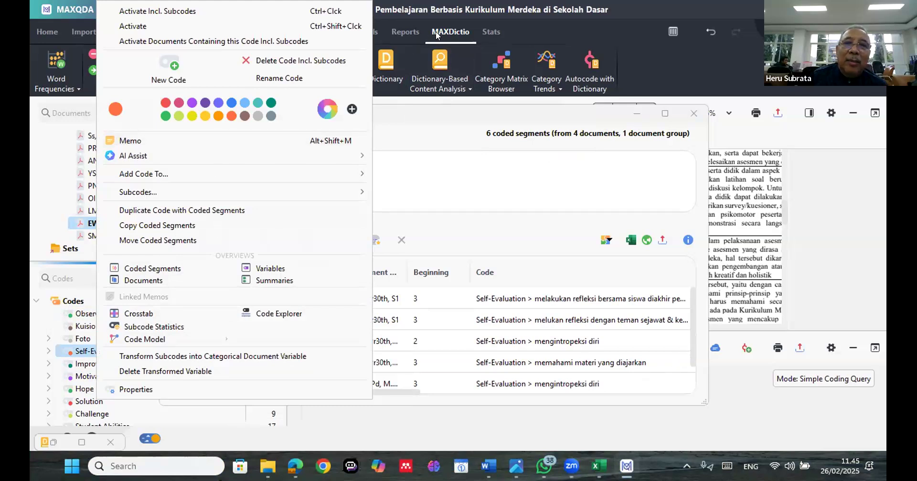
Reopen the MAXDictio dictionary and delete all categories of the <Standard> dictionary
click(384, 69)
click(385, 73)
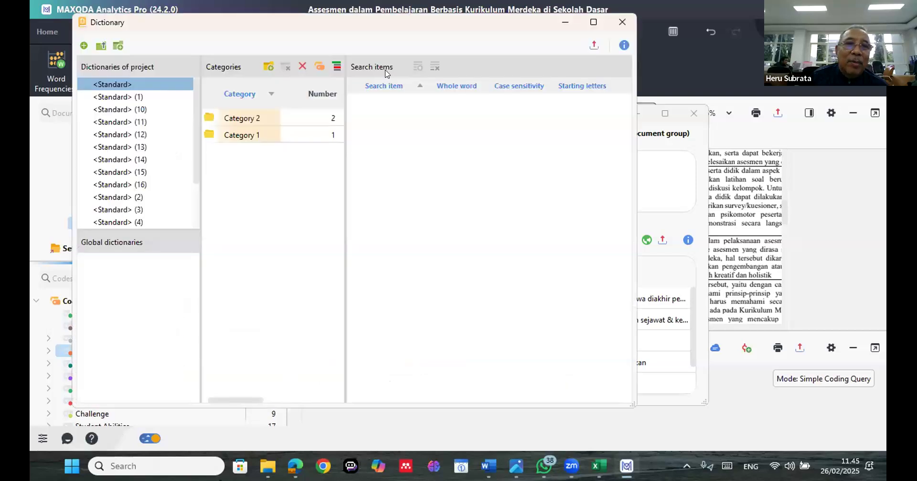
click(304, 69)
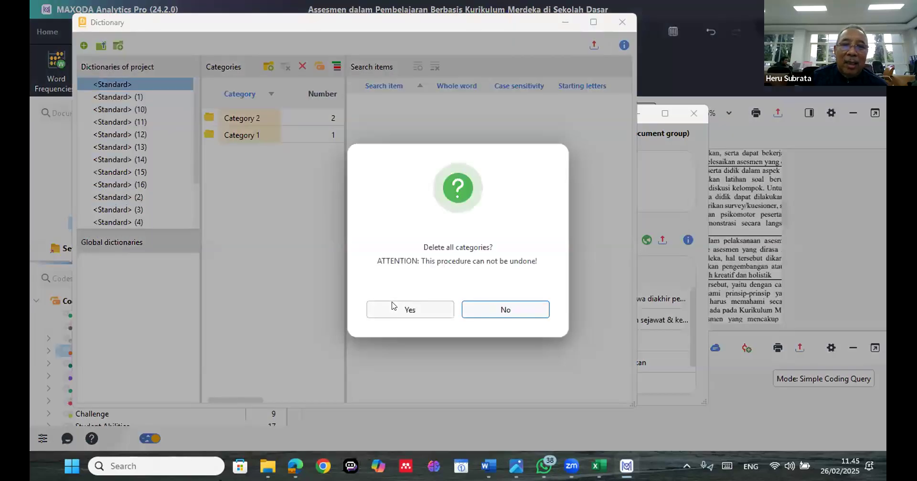
click(394, 305)
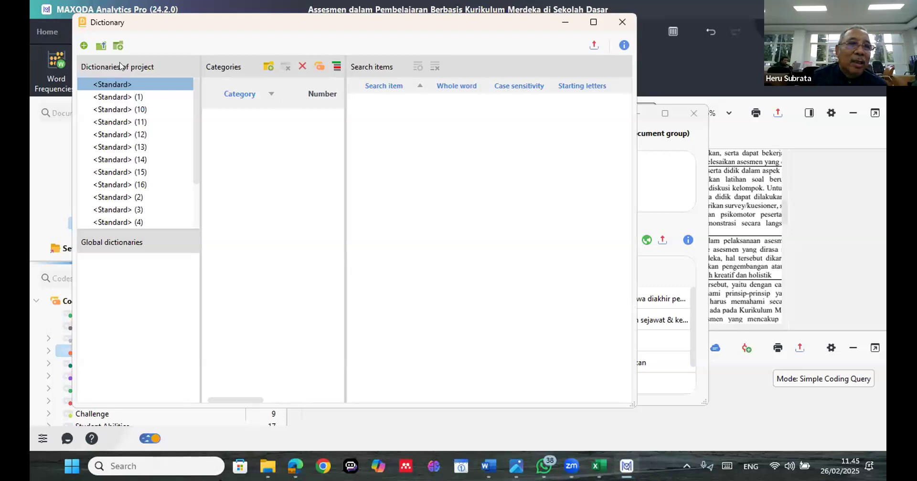
Add two new dictionaries with default names to the project and close the dictionary window
click(84, 47)
click(84, 48)
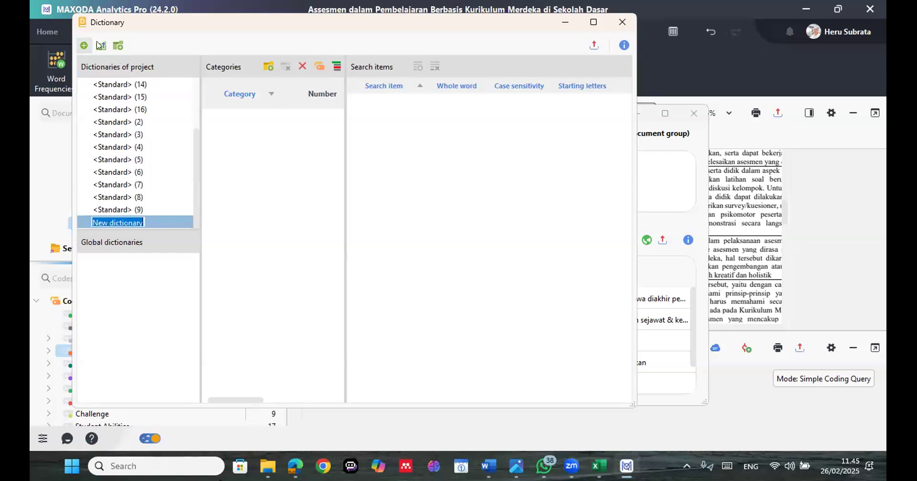
click(621, 20)
click(621, 21)
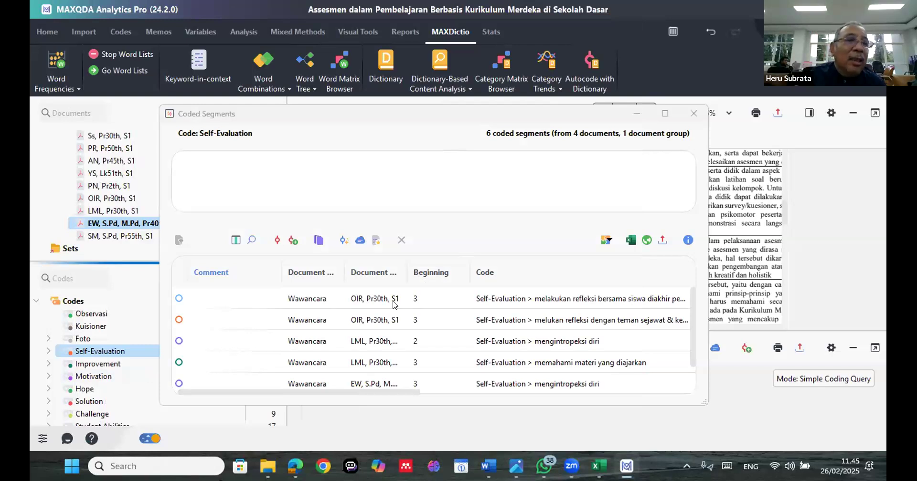
Browse the Hasil Wawancara folder and its Hasil Wawancara Terstruktur Problematika Pembelajaran Bahasa Jawa subfolder for a project to open
click(84, 31)
click(43, 31)
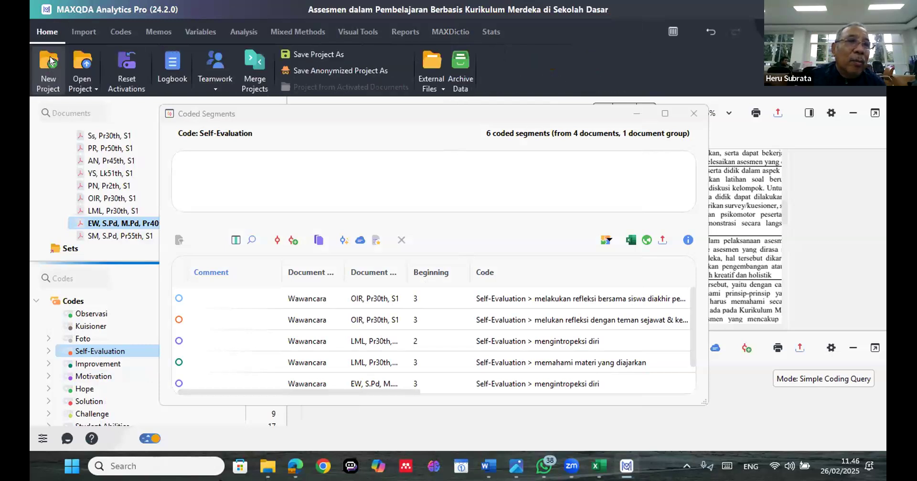
click(85, 85)
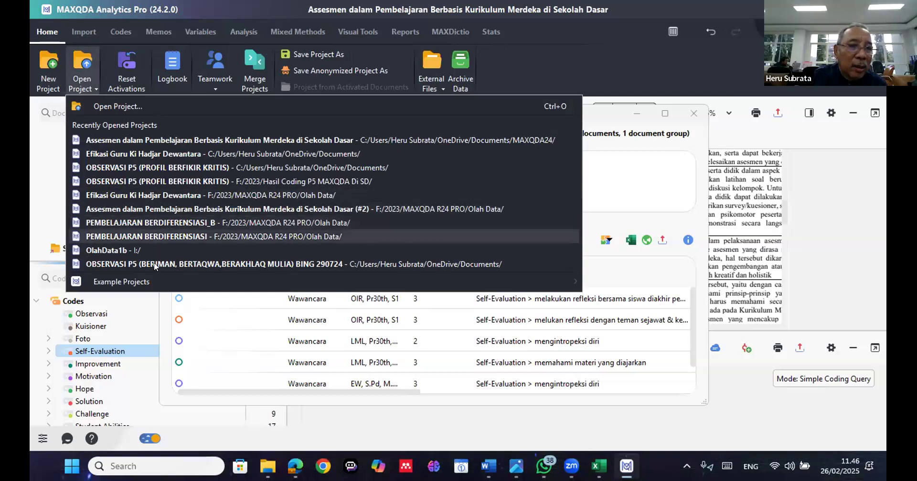
click(106, 103)
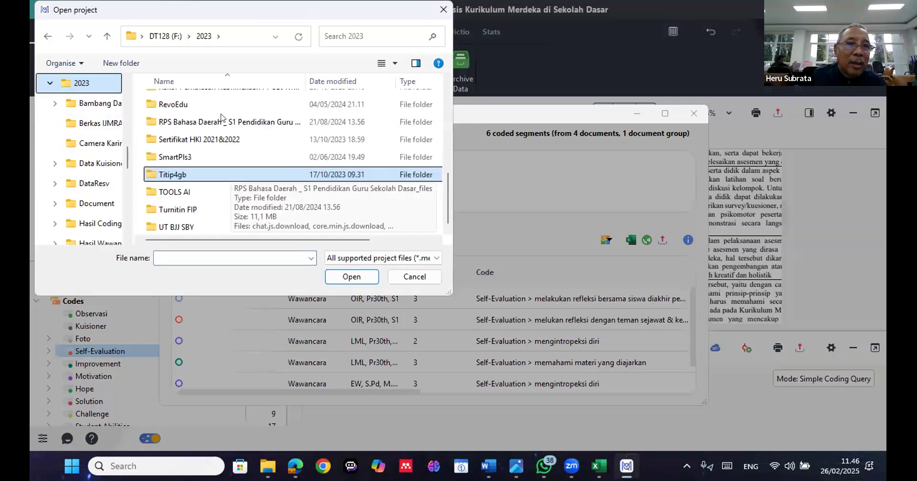
double_click(221, 108)
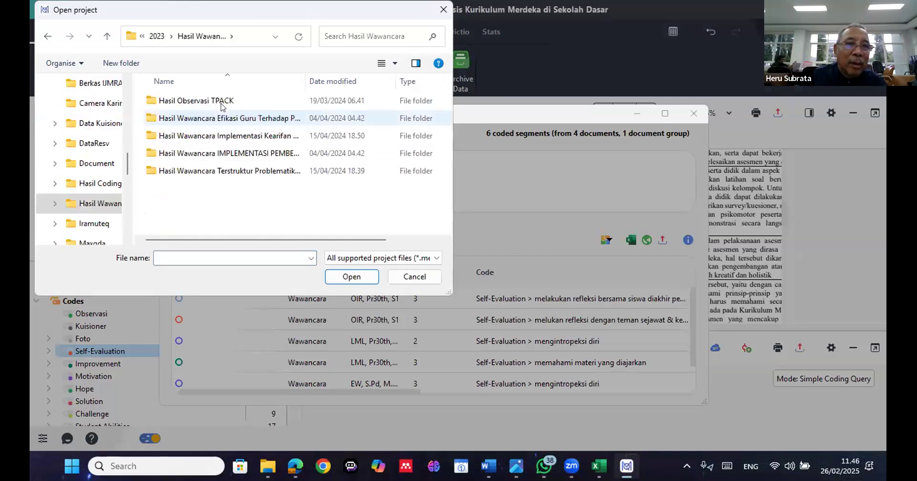
click(249, 172)
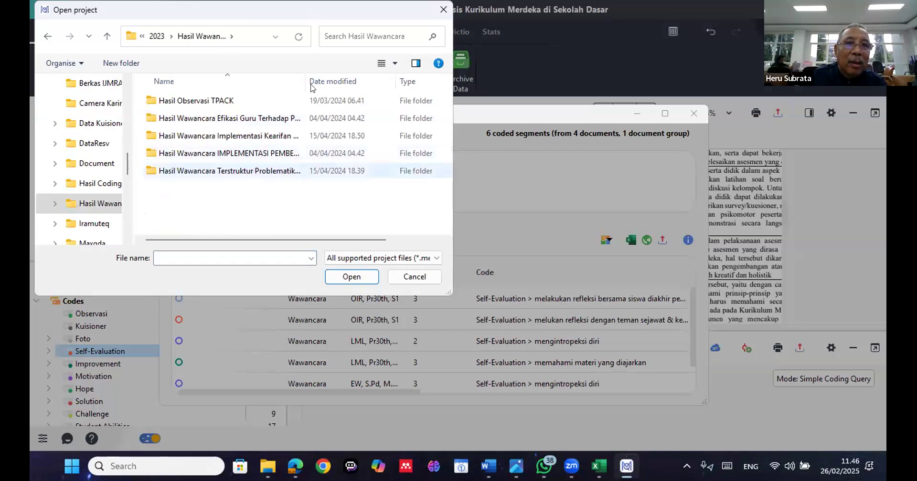
mouse_move(390, 87)
mouse_down()
mouse_move(368, 109)
mouse_move(400, 87)
mouse_up()
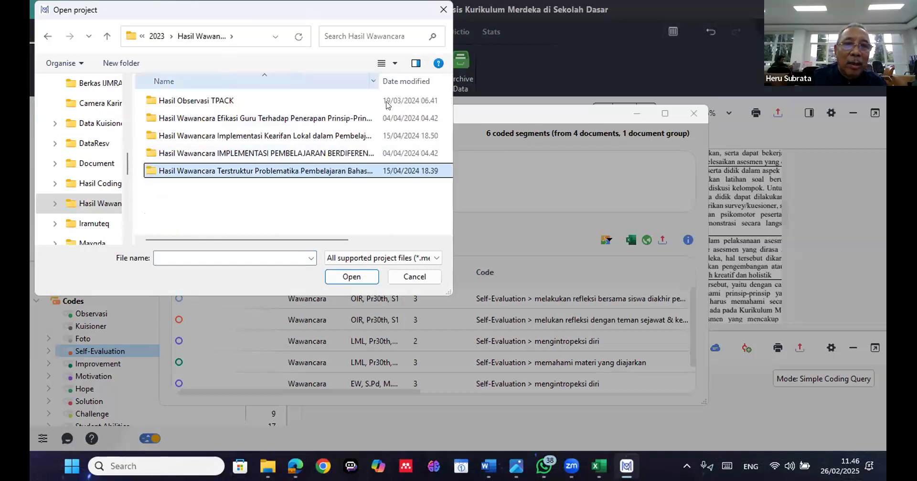
double_click(347, 170)
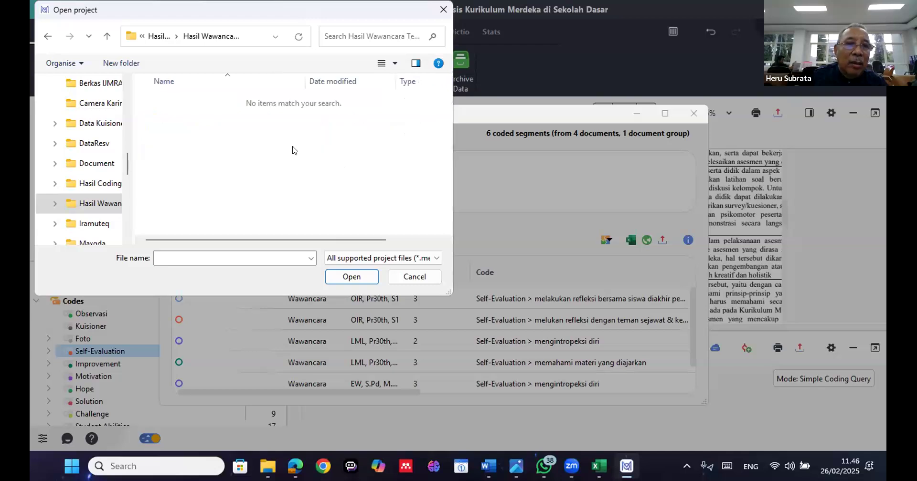
click(414, 277)
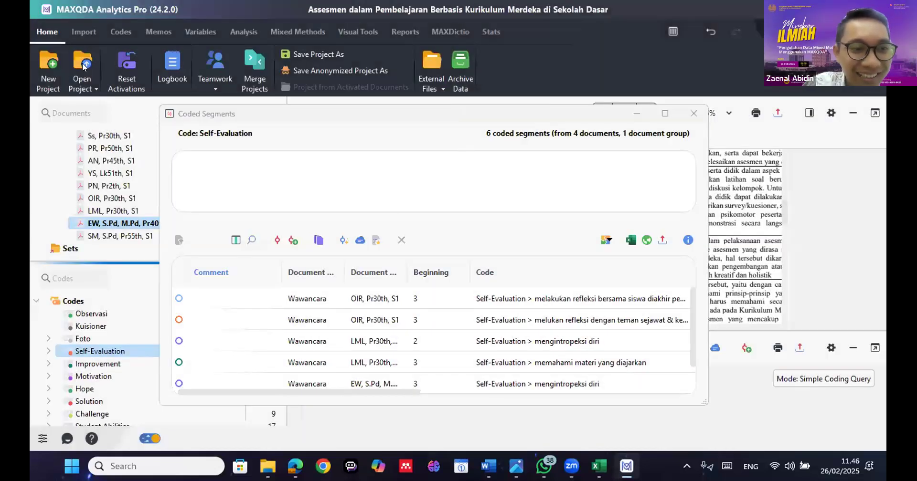
View the transcript formats and transcription services available for importing into the project
click(84, 31)
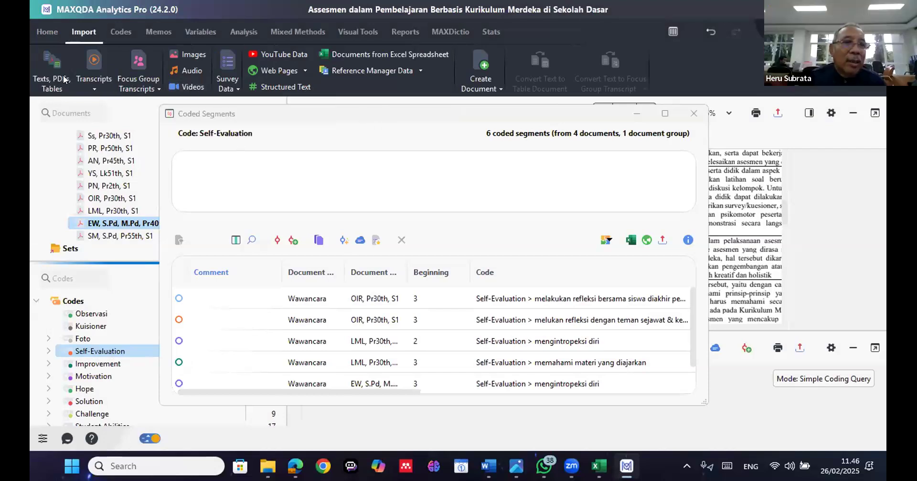
click(94, 82)
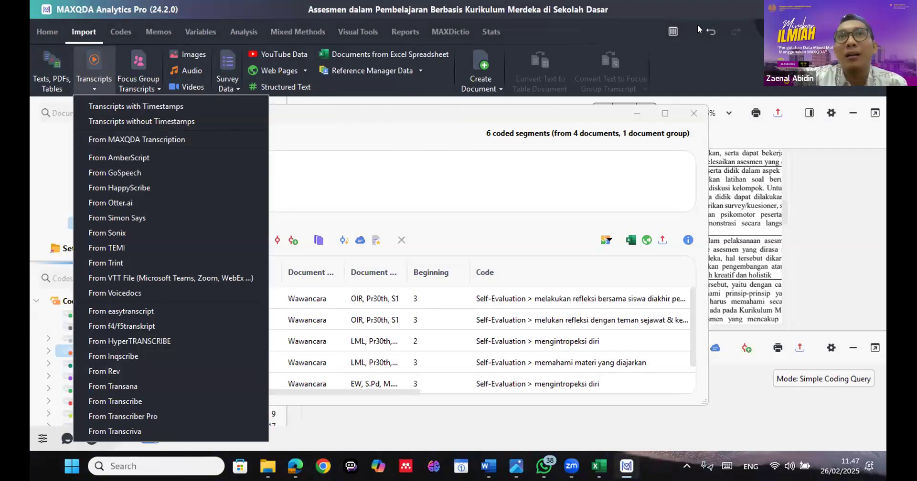
Dismiss the transcript import options and the coded segments window, and read through the open interview document's questions, answers and coded passages
click(438, 159)
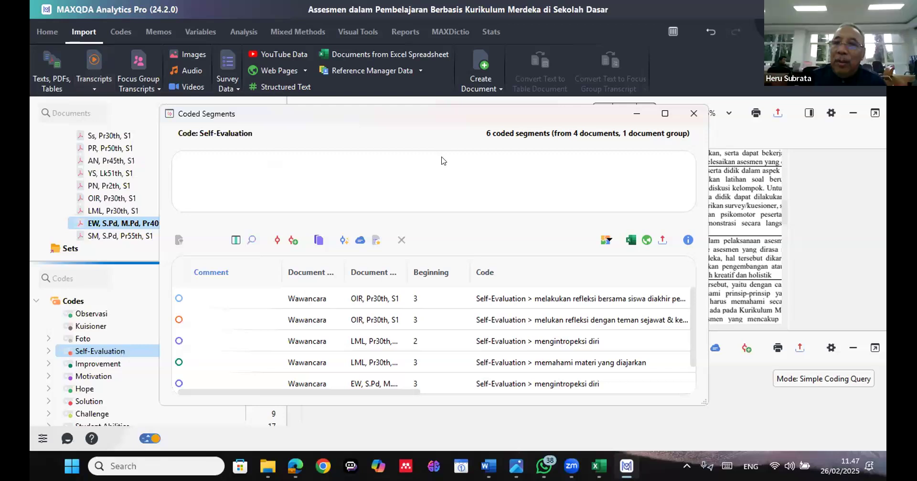
click(694, 114)
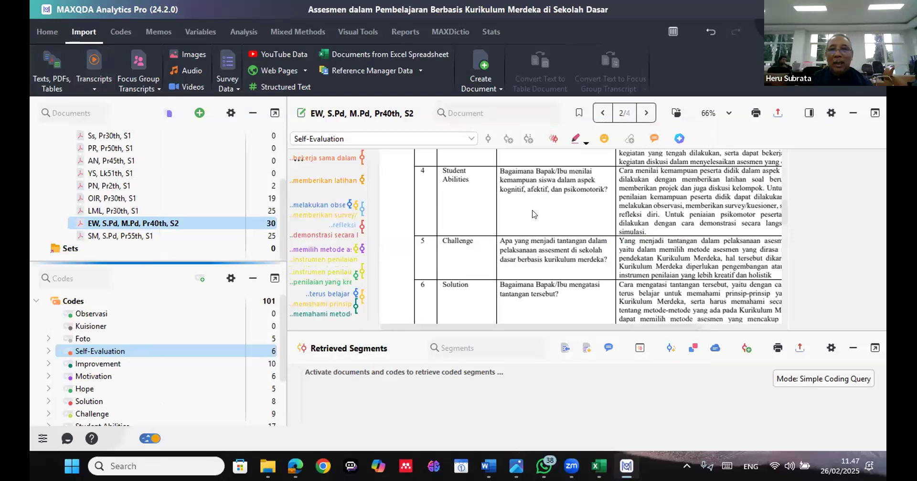
scroll(534, 214, up, 5)
scroll(533, 214, up, 3)
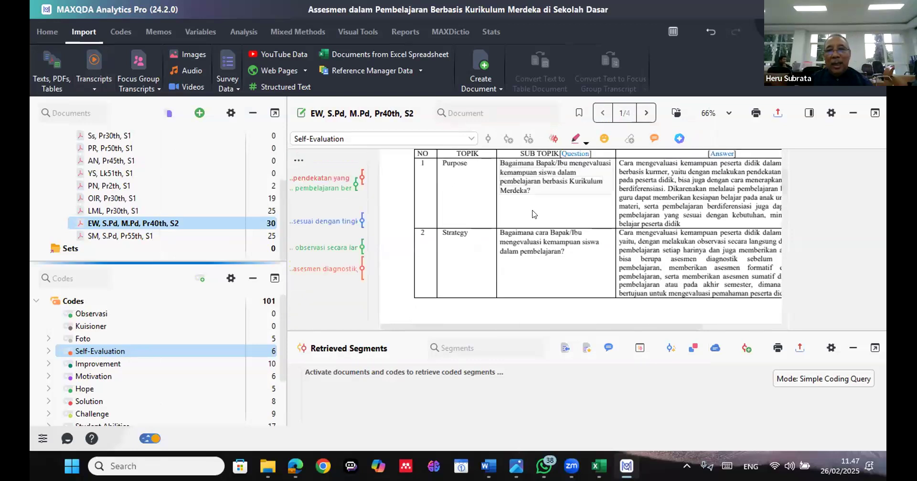
scroll(534, 214, down, 3)
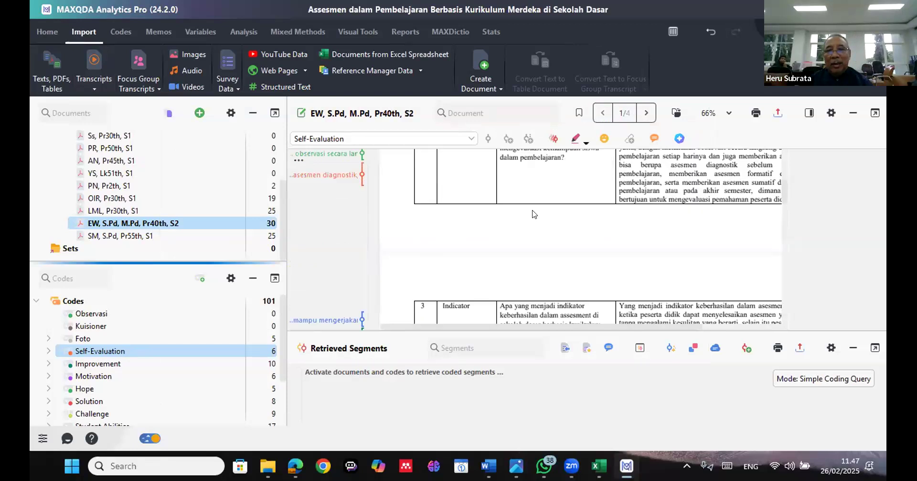
scroll(534, 214, down, 6)
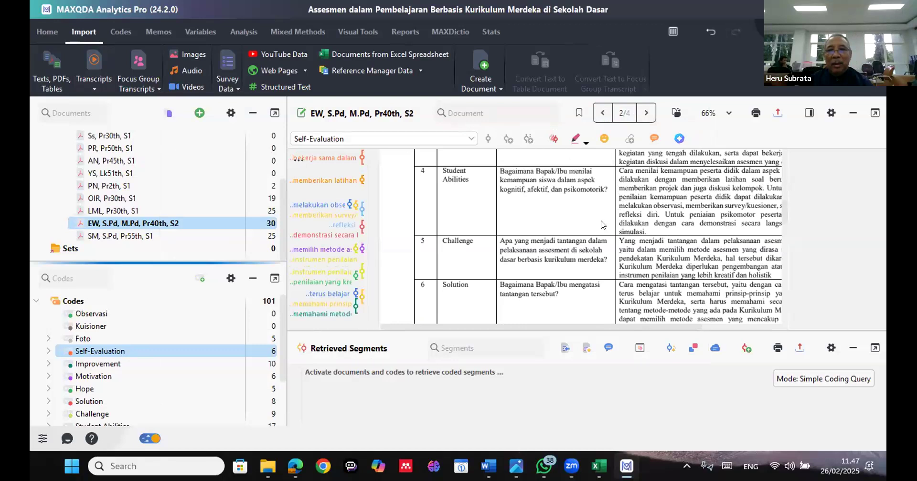
scroll(599, 225, down, 3)
scroll(600, 225, up, 3)
scroll(599, 225, up, 3)
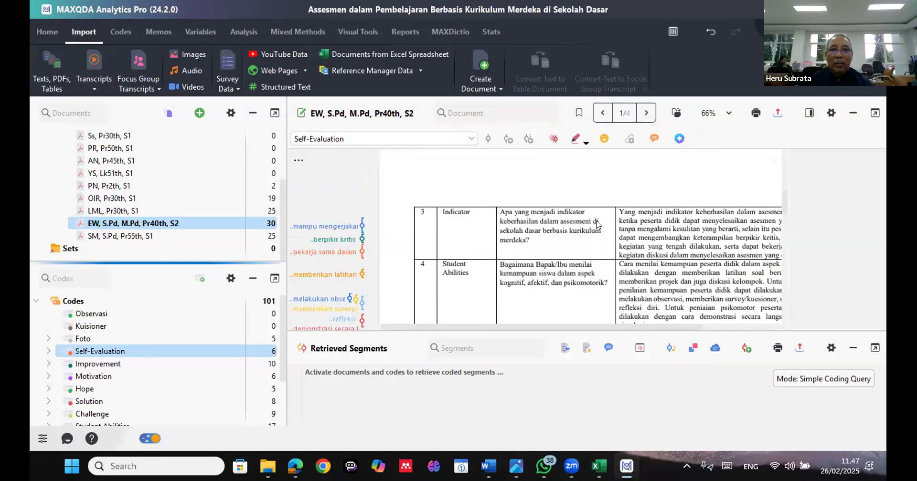
scroll(597, 224, up, 6)
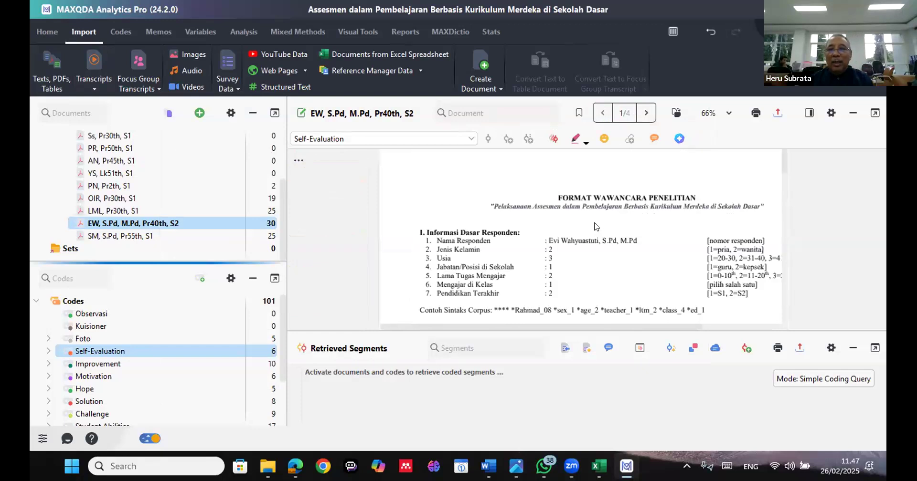
scroll(597, 227, down, 3)
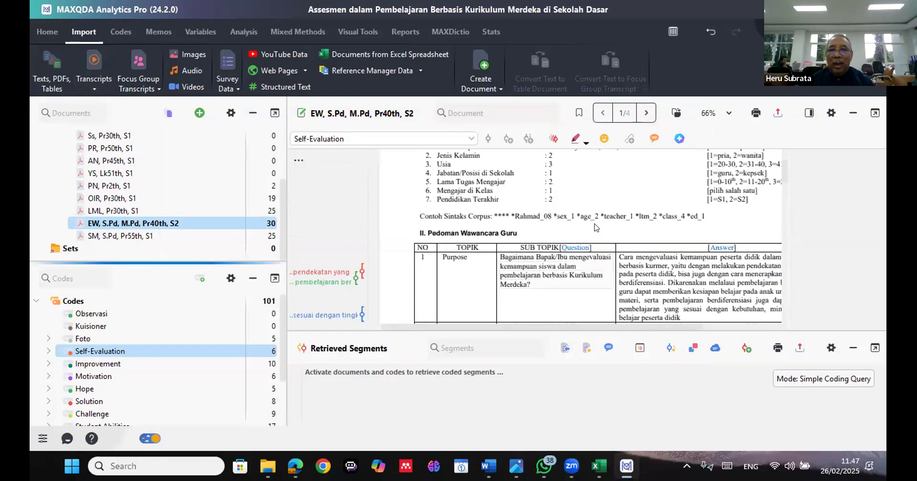
scroll(596, 227, down, 3)
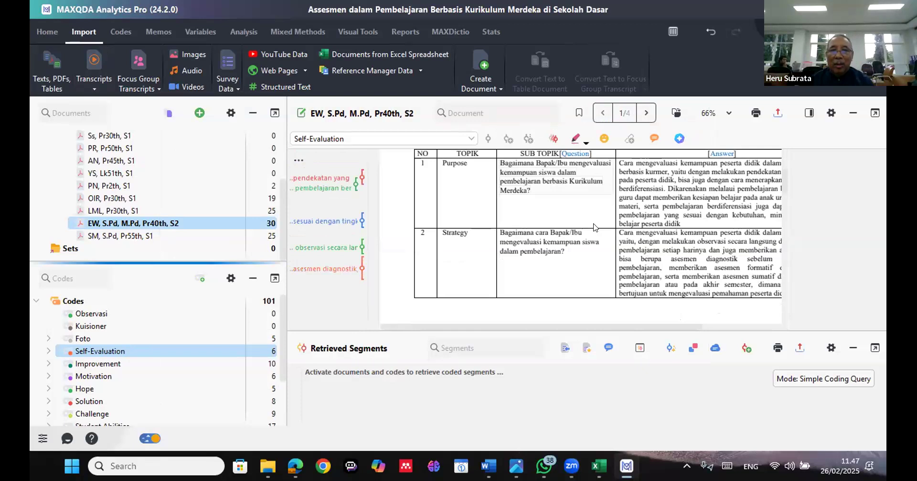
scroll(594, 228, up, 6)
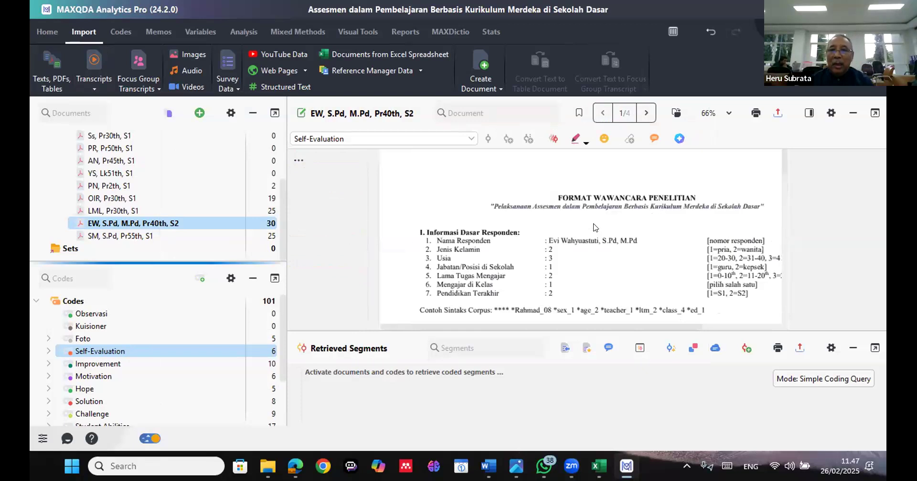
scroll(595, 228, down, 5)
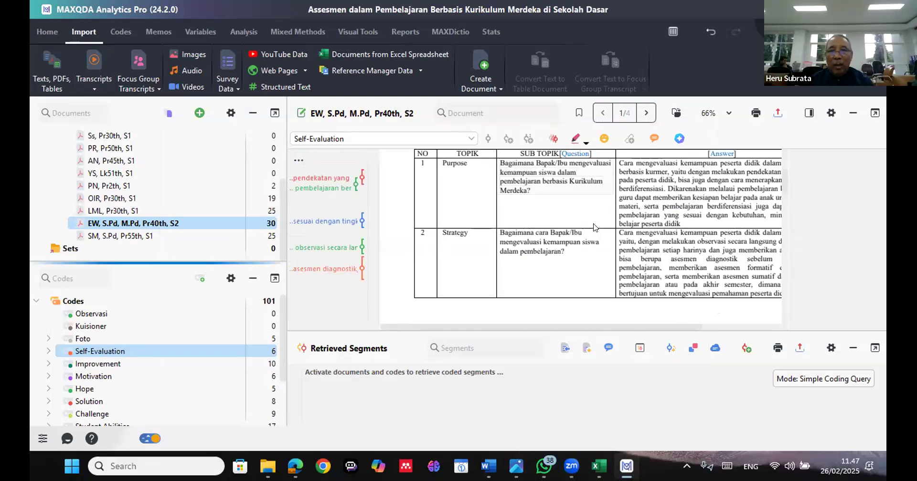
scroll(594, 228, down, 3)
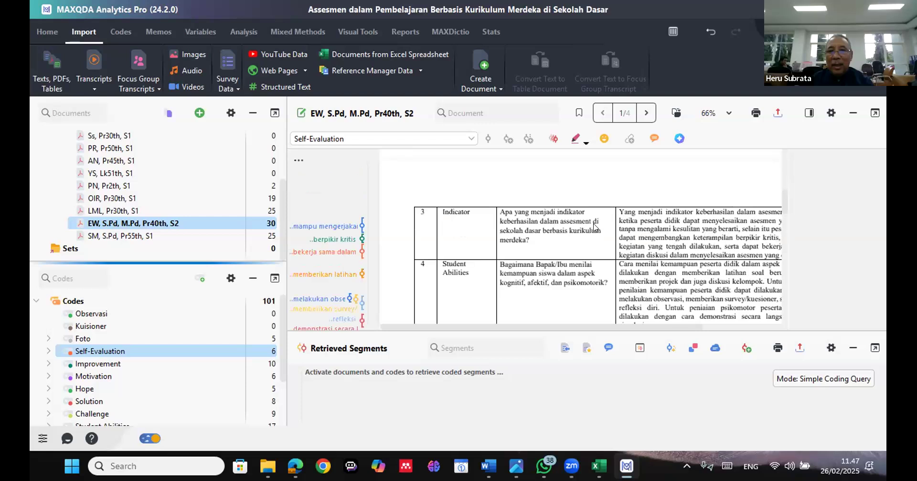
scroll(594, 227, down, 3)
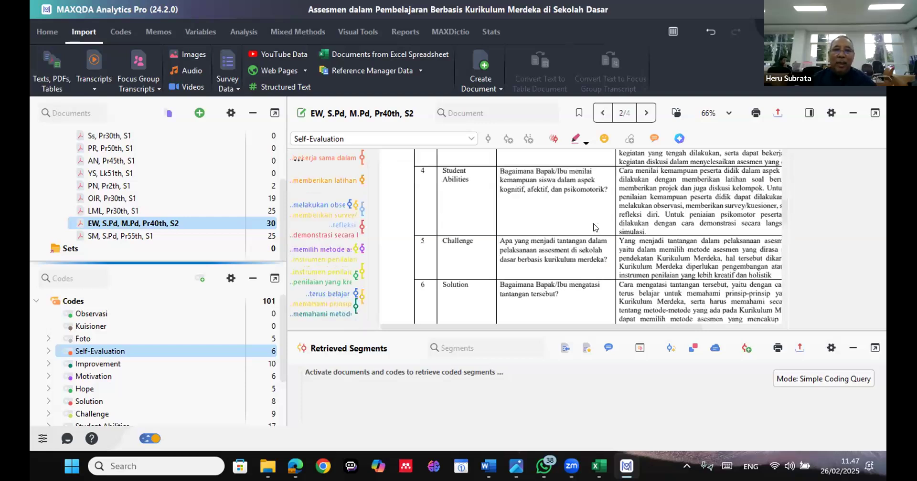
scroll(595, 228, down, 3)
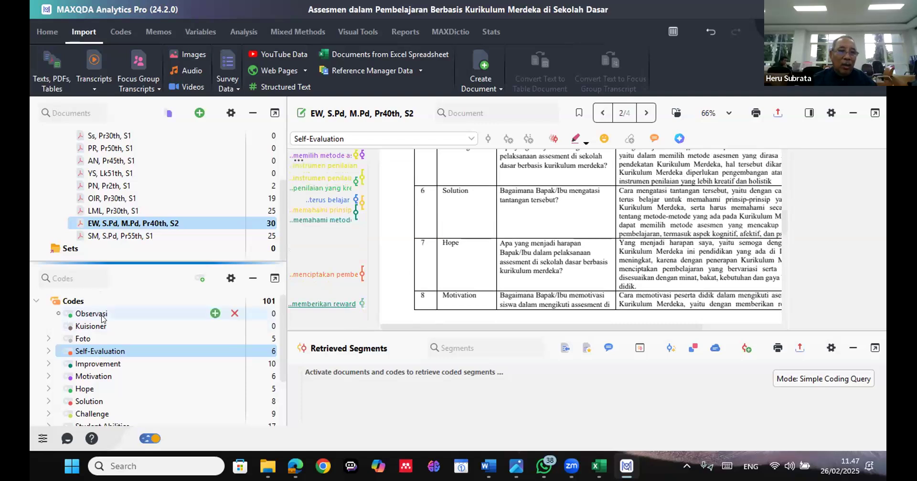
View the coded segments and subcodes of the Self-Evaluation code and the available report functions
double_click(114, 353)
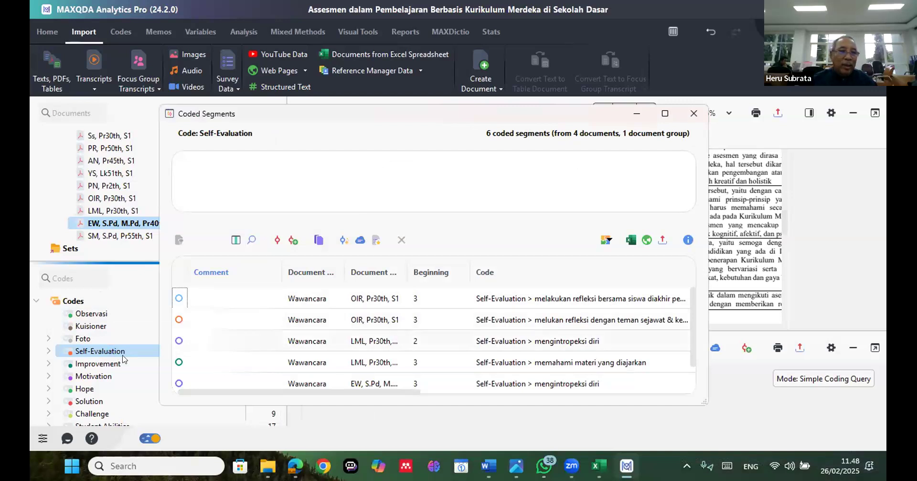
click(48, 351)
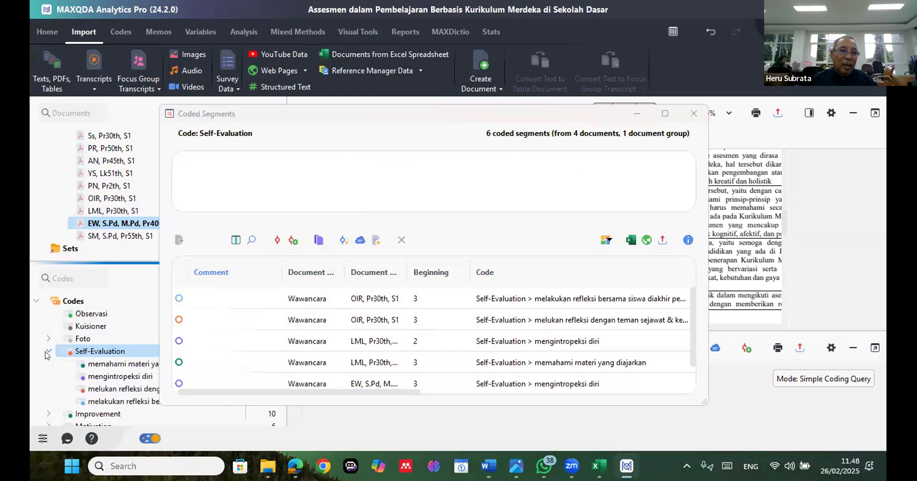
click(48, 353)
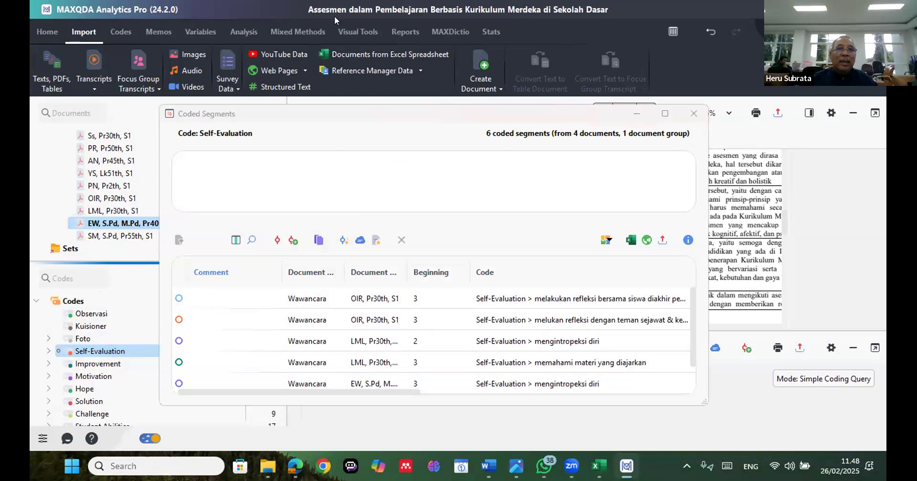
click(405, 30)
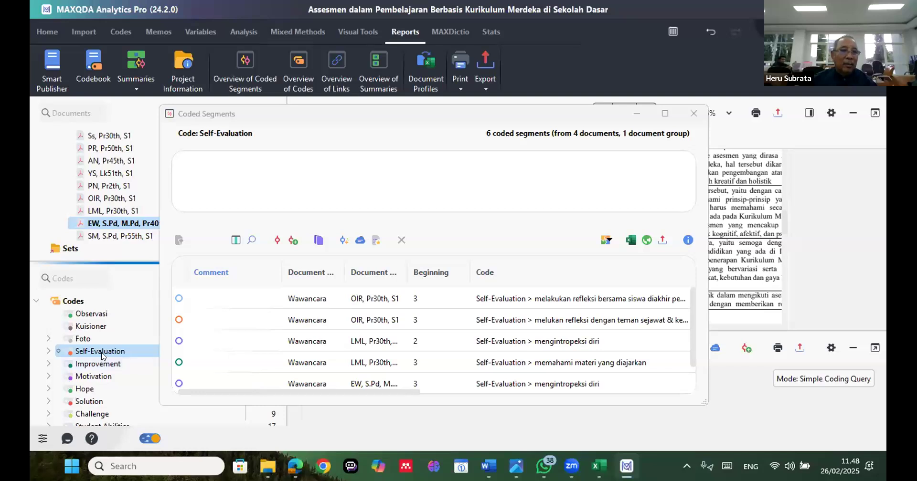
mouse_move(102, 355)
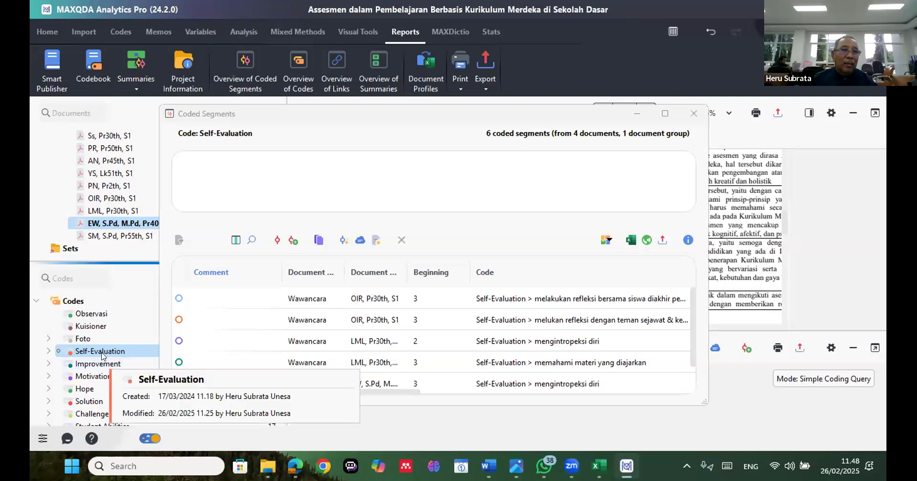
Open the recent project "Assesmen dalam Pembelajaran Berbasis Kurikulum Merdeka di Sekolah Dasar (#2)", accepting its automatic backup, and inspect the Improvement code's subcodes
click(76, 33)
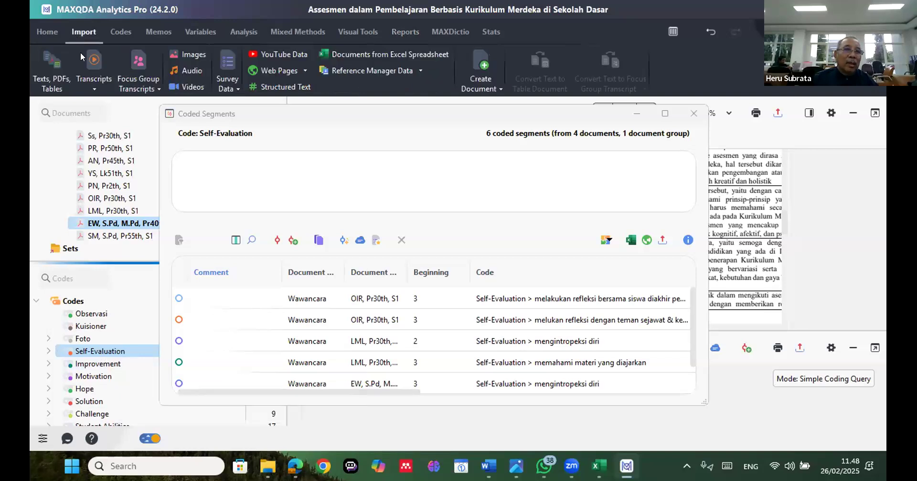
click(57, 32)
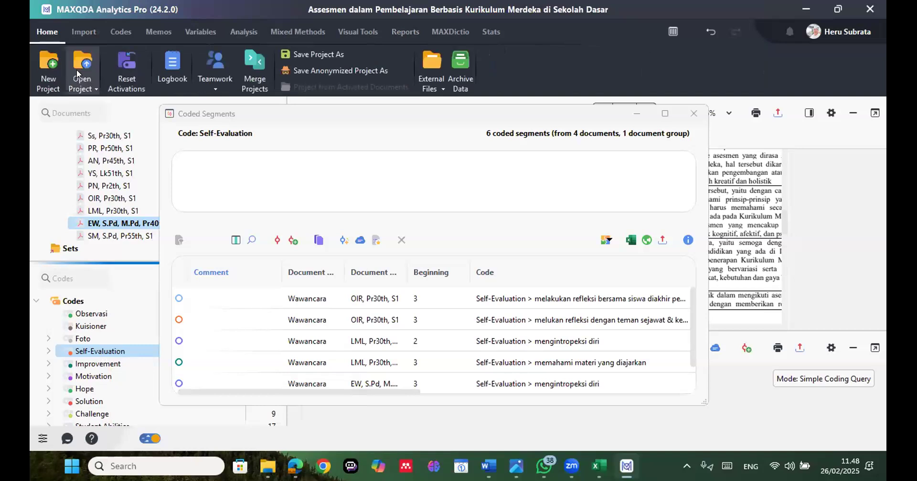
click(82, 87)
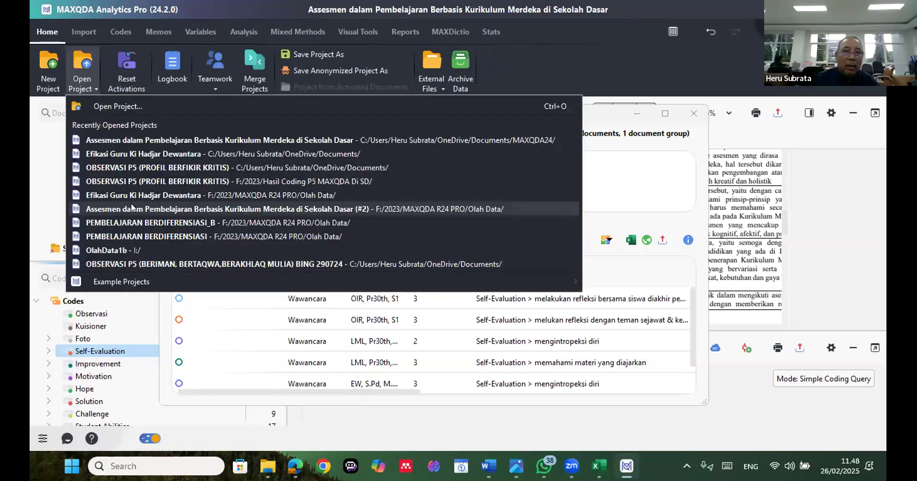
click(131, 207)
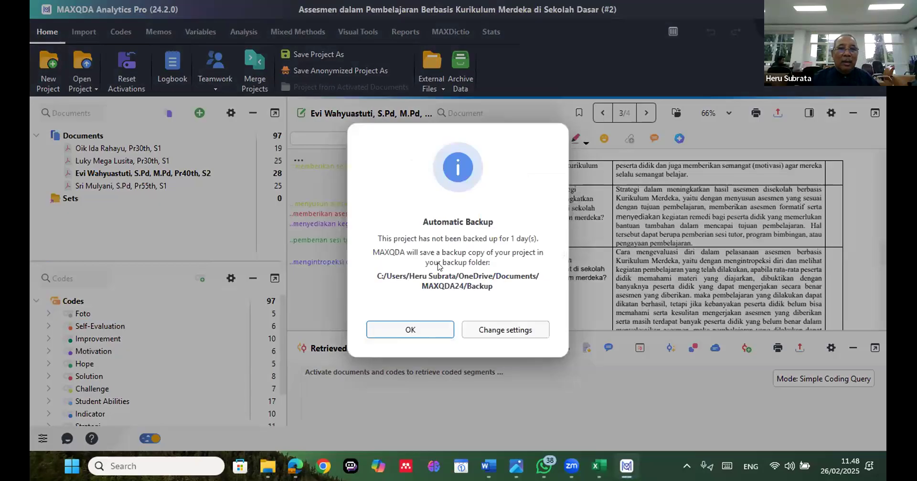
click(447, 328)
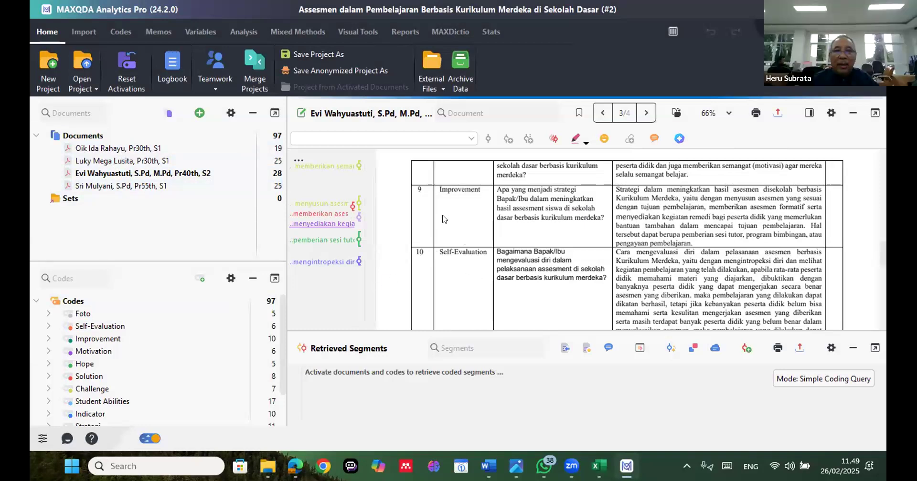
click(49, 338)
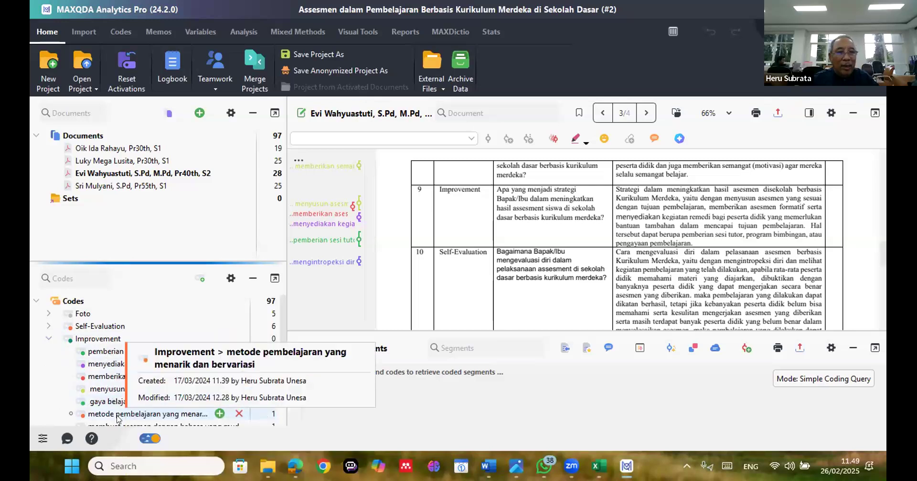
click(48, 339)
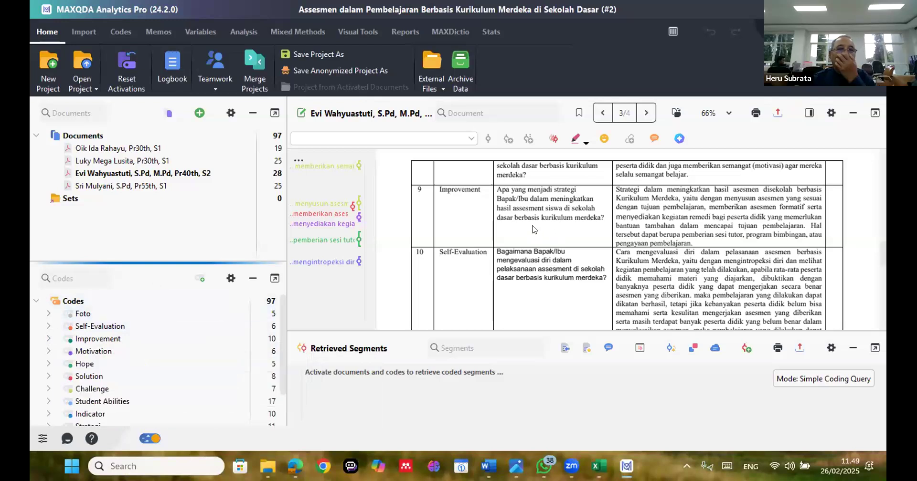
Generate a single-document Word Trends chart for the open interview, examine it and close the chart window
click(363, 30)
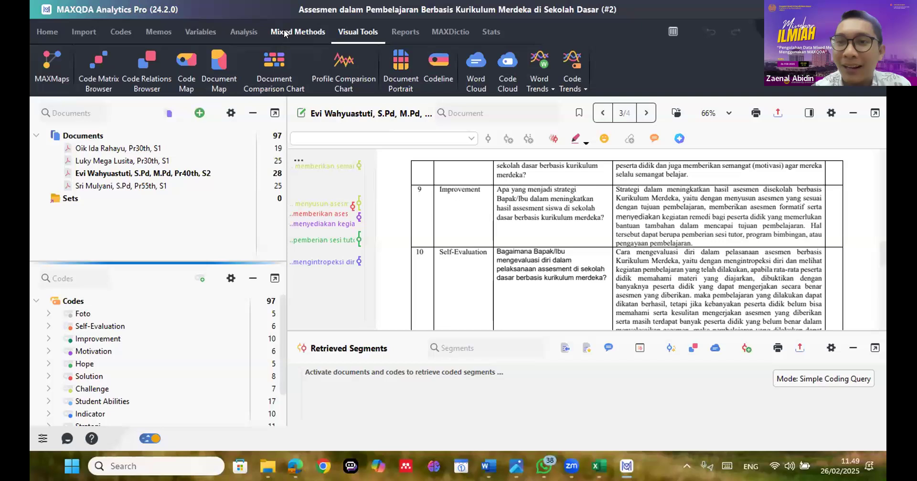
click(548, 87)
click(548, 86)
click(548, 86)
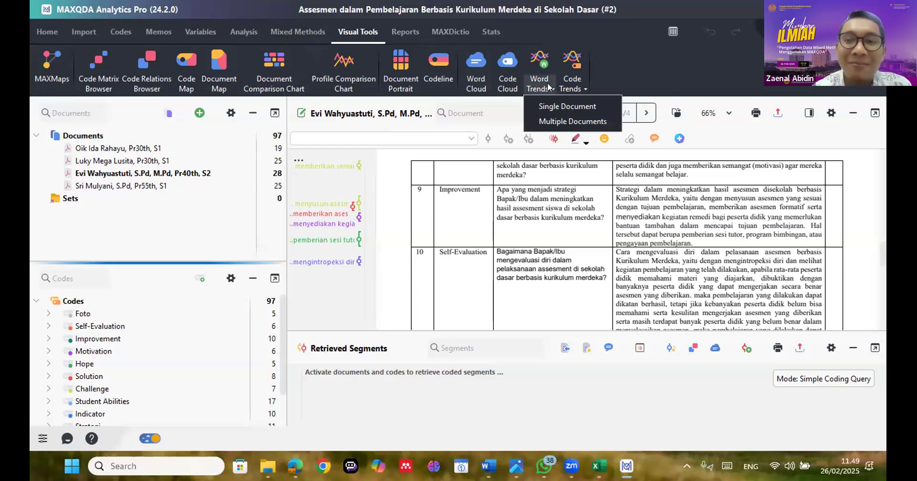
click(556, 107)
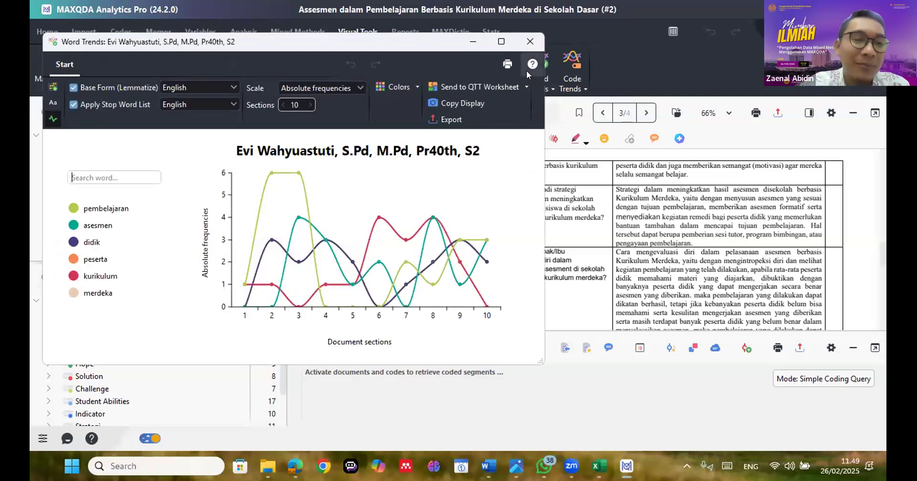
click(530, 41)
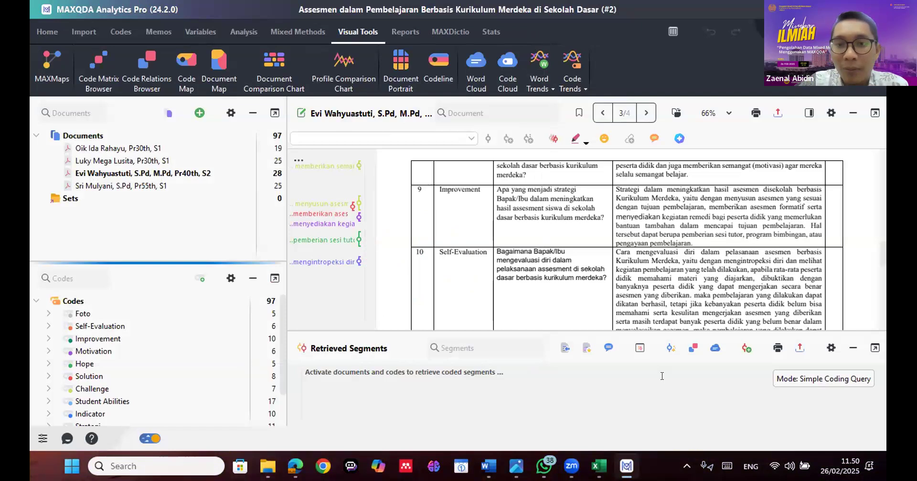
mouse_move(516, 465)
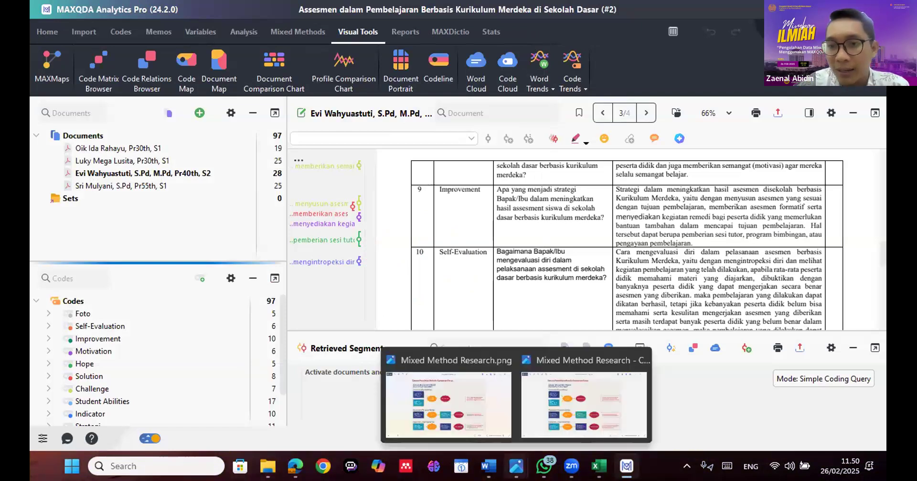
mouse_move(488, 466)
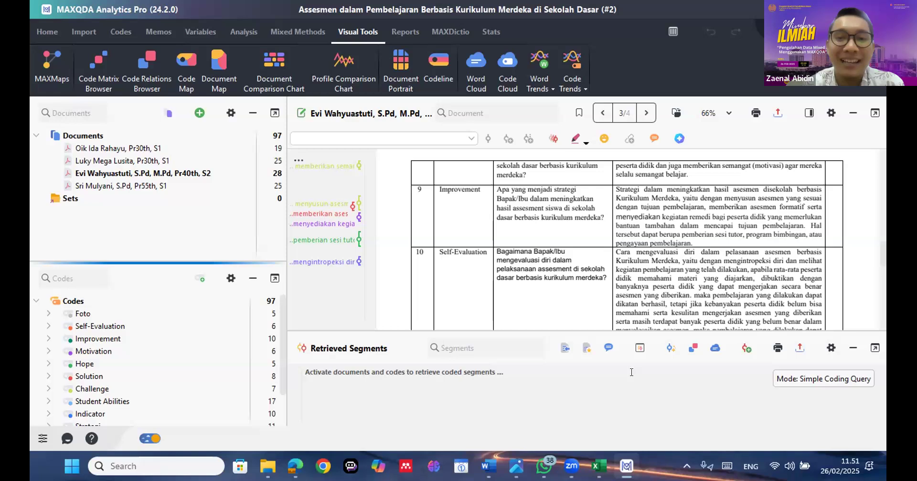
mouse_move(571, 466)
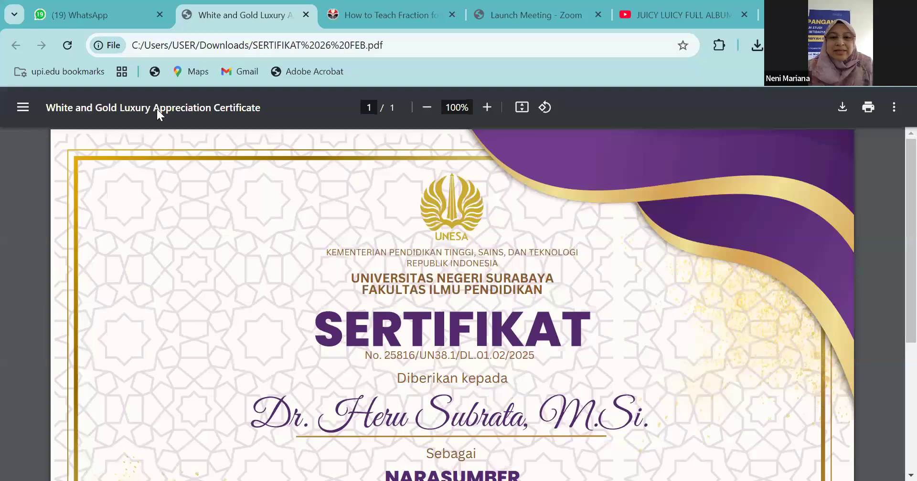
View the speaker's certificate PDF in the browser at 80% zoom
click(424, 108)
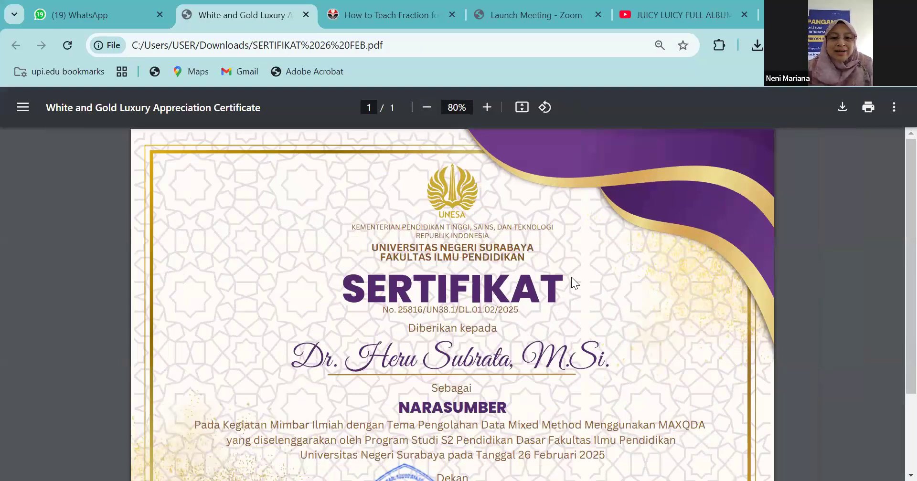
scroll(602, 140, down, 2)
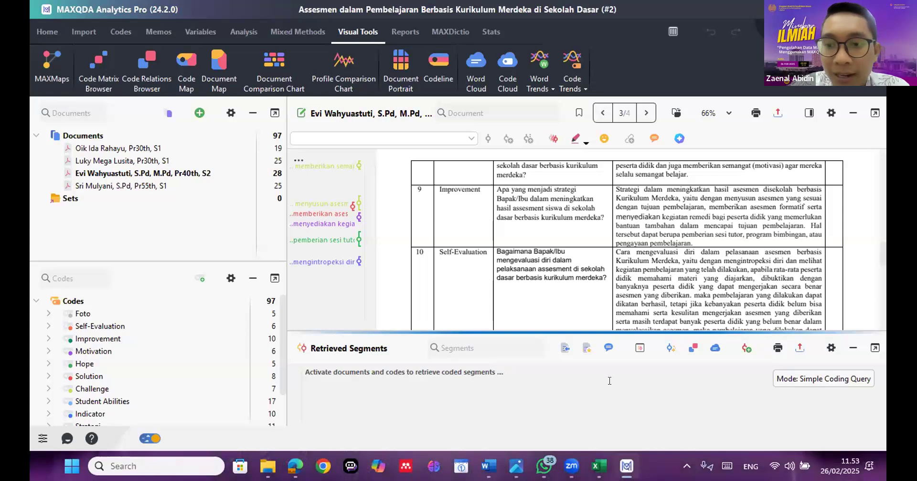
mouse_move(486, 459)
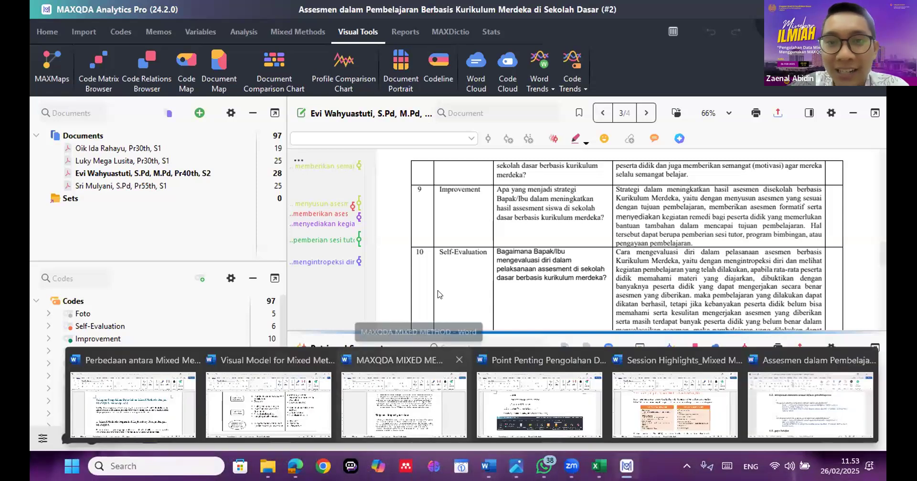